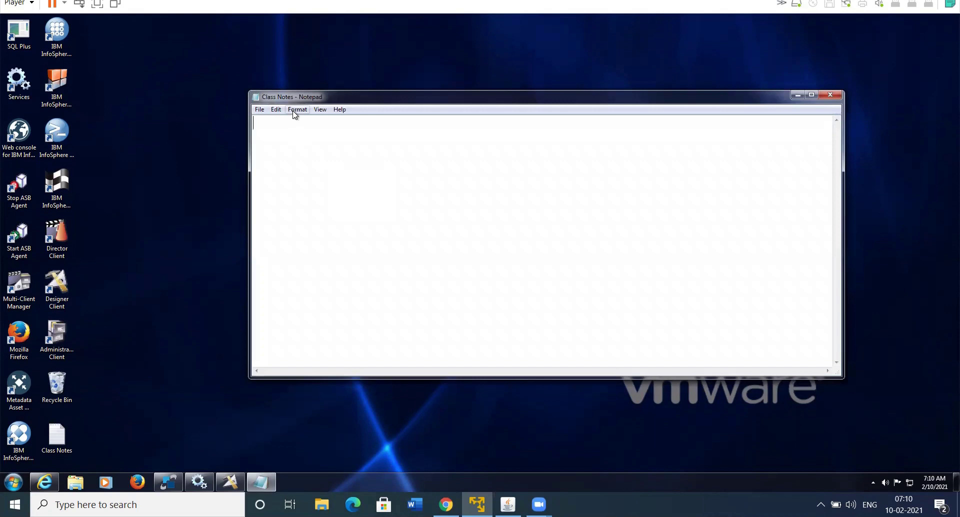
Set the Class Notes text font size to 28
{"action": "left_click", "coordinate": [310, 132]}
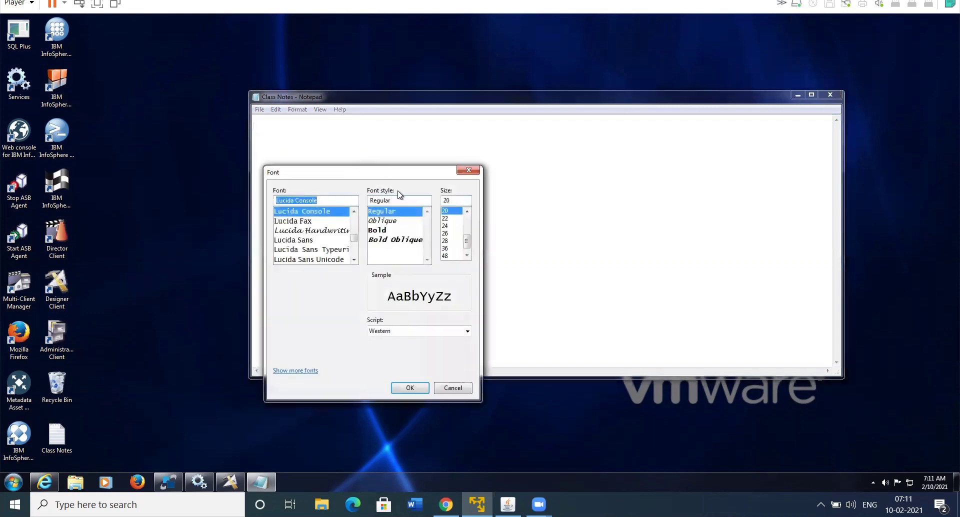
{"action": "left_click", "coordinate": [447, 241]}
{"action": "left_click", "coordinate": [422, 391]}
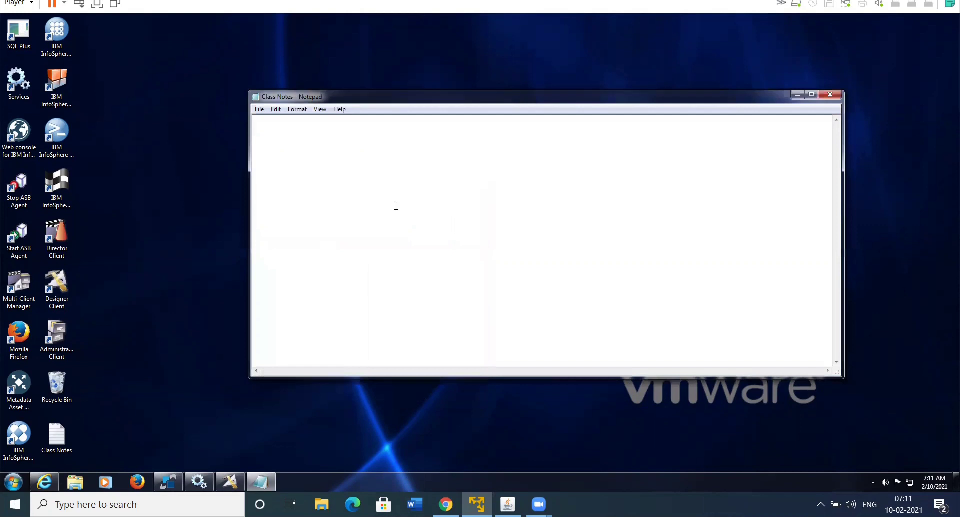
Write the heading "Data Filters" and, after a blank line, the items "1. Transformer stage" and "2. Filter stage"
{"action": "type", "text": "Data Filters"}
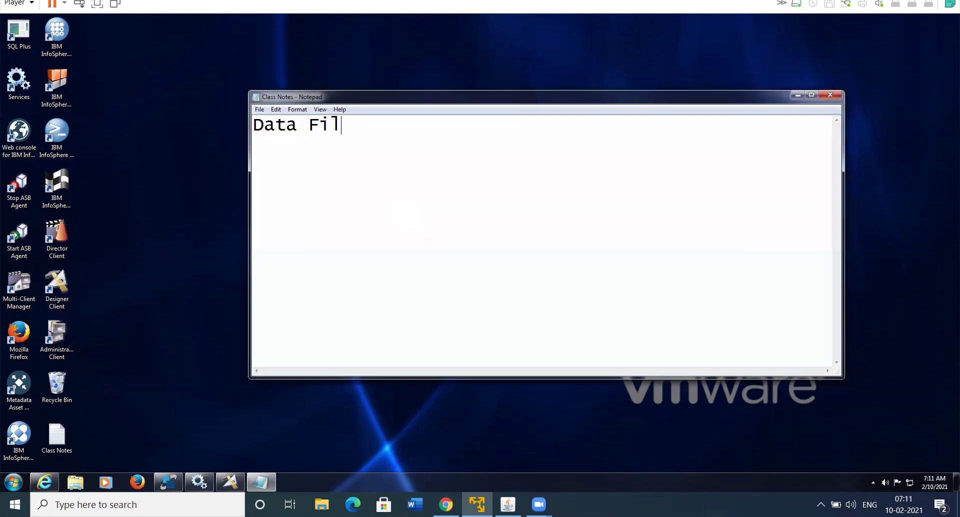
{"action": "key", "text": "Return"}
{"action": "key", "text": "Return"}
{"action": "type", "text": "1. Transformer stage"}
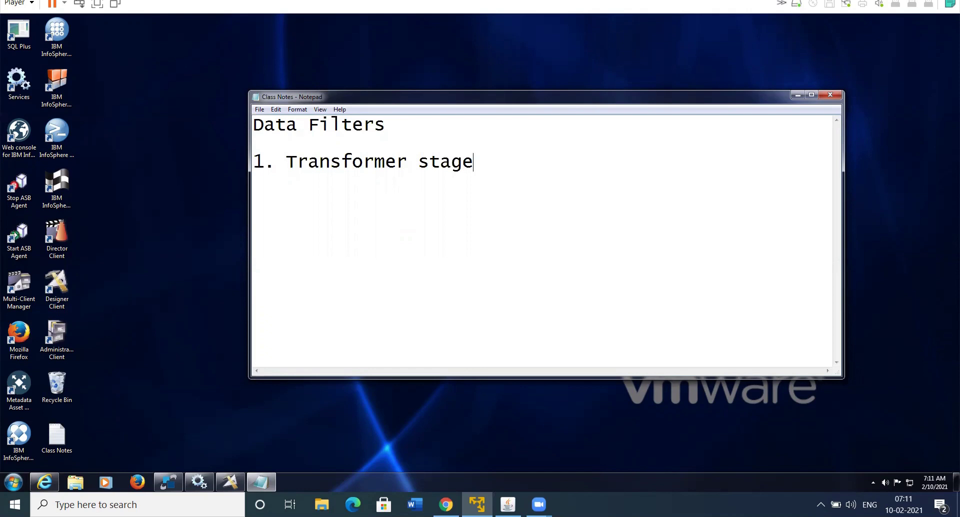
{"action": "key", "text": "Return"}
{"action": "type", "text": "2. Filter stage"}
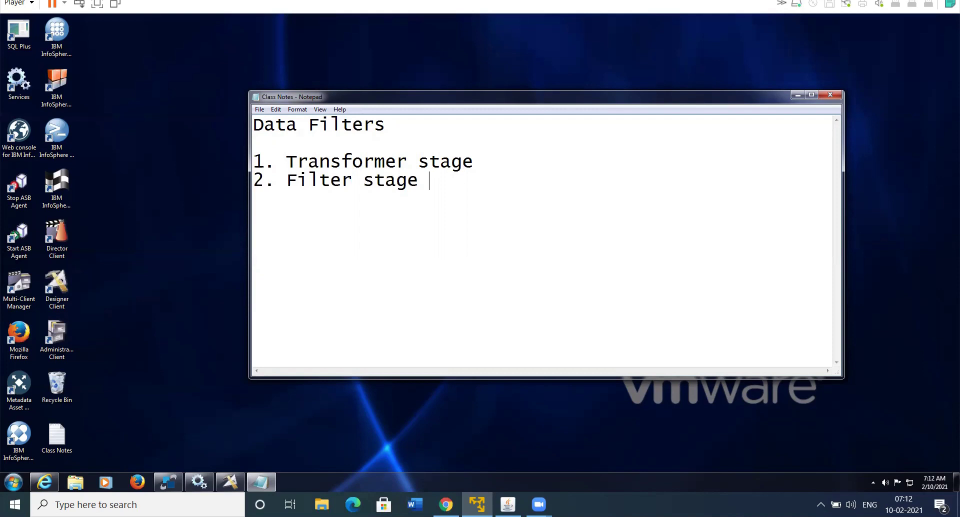
Continue the numbered list with "3. Switch stage Case statement" and "4. External filter stage"
{"action": "type", "text": "3.  Switch s"}
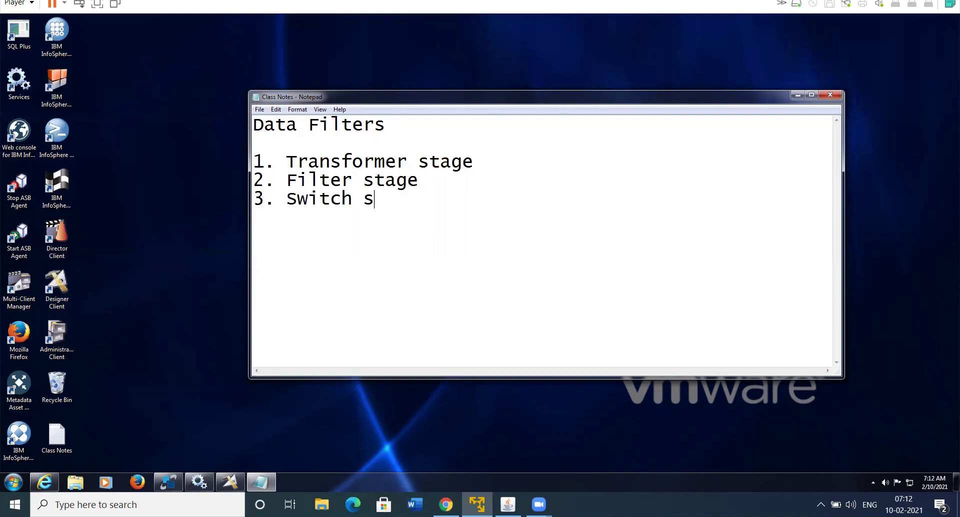
{"action": "type", "text": "tage"}
{"action": "type", "text": "Case statment"}
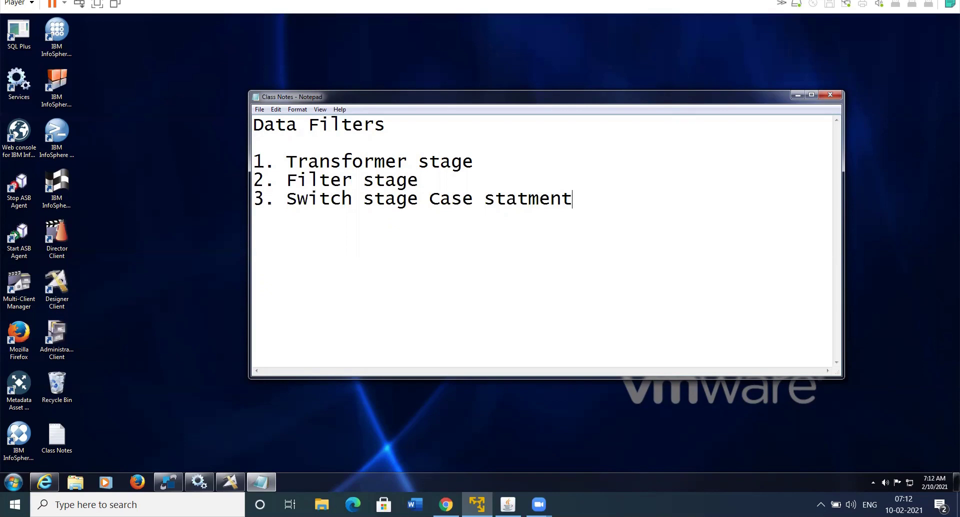
{"action": "key", "text": "Left"}
{"action": "key", "text": "Left"}
{"action": "key", "text": "Left"}
{"action": "key", "text": "Left"}
{"action": "type", "text": "e"}
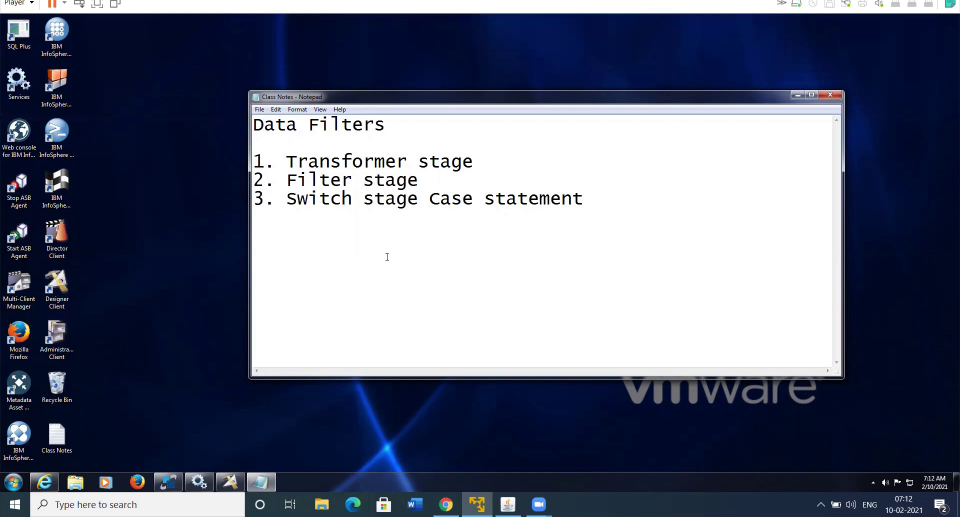
{"action": "left_click", "coordinate": [593, 192]}
{"action": "type", "text": "4. External filter stage"}
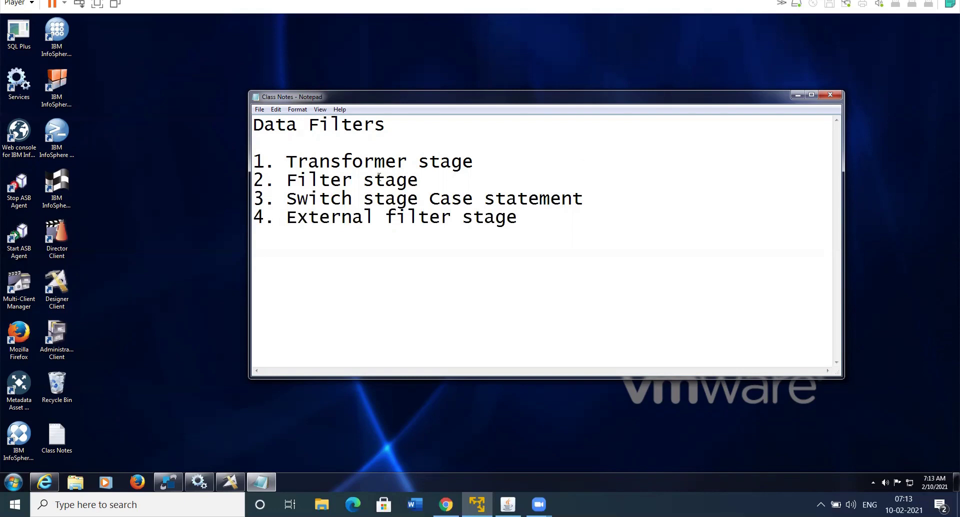
Leave a blank line below the list and add the lines "1-10", "2-20" and "3-30"
{"action": "double_click", "coordinate": [359, 163]}
{"action": "left_click", "coordinate": [359, 163]}
{"action": "key", "text": "Return"}
{"action": "key", "text": "Return"}
{"action": "type", "text": "1"}
{"action": "key", "text": "BackSpace"}
{"action": "type", "text": "1-10"}
{"action": "key", "text": "Return"}
{"action": "type", "text": "20"}
{"action": "key", "text": "BackSpace"}
{"action": "type", "text": "-20"}
{"action": "key", "text": "Return"}
{"action": "type", "text": "3-30"}
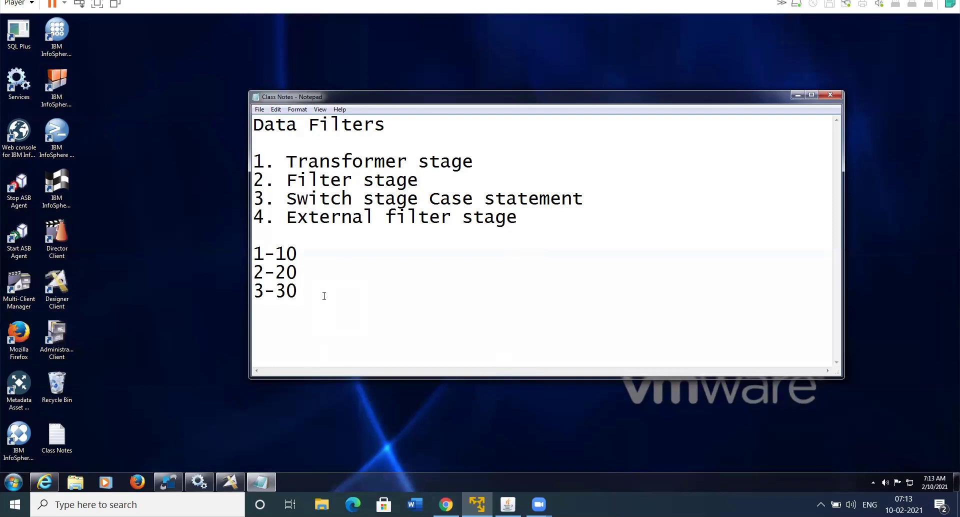
Switch to DataStage Designer and place one Oracle Connector and three Sequential File stages stacked to its right on the parallel job canvas
{"action": "left_click", "coordinate": [231, 480]}
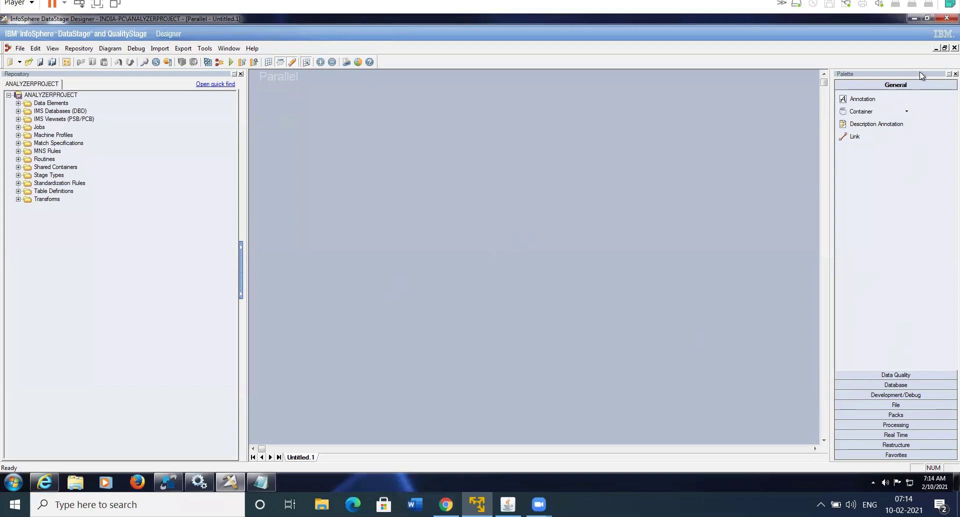
{"action": "left_click", "coordinate": [906, 385]}
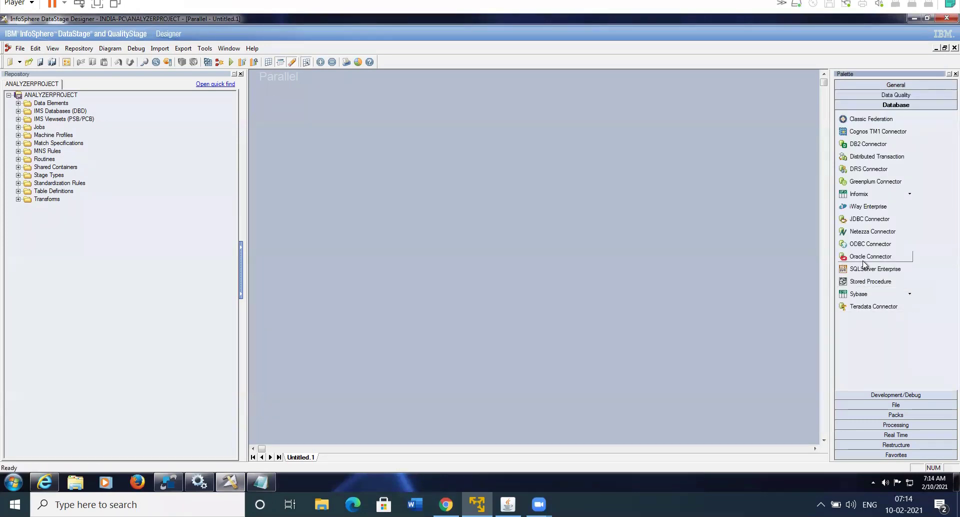
{"action": "left_click_drag", "start_coordinate": [864, 261], "coordinate": [349, 215]}
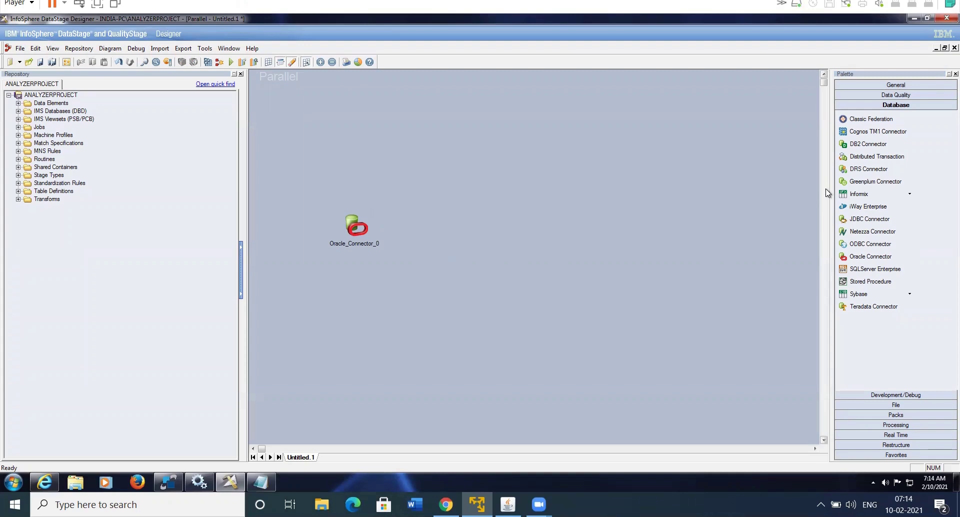
{"action": "left_click", "coordinate": [894, 405]}
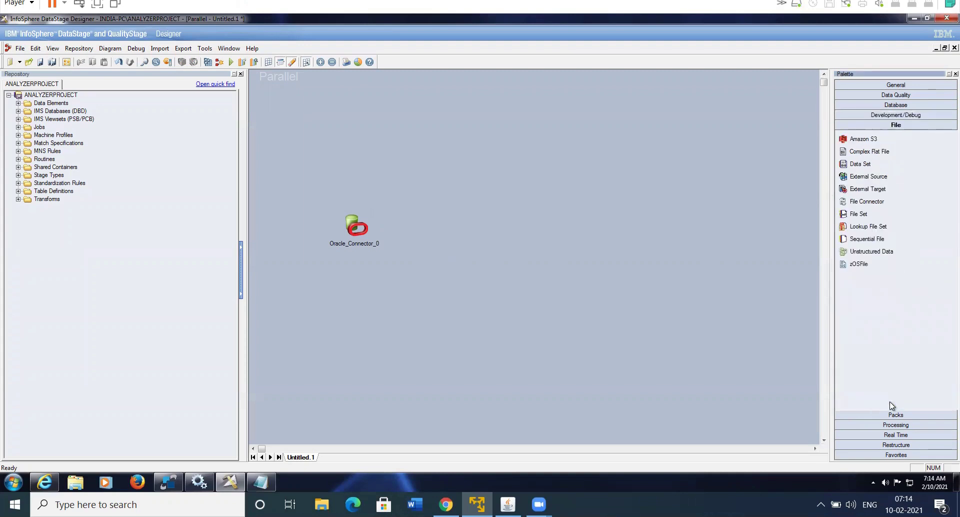
{"action": "left_click_drag", "start_coordinate": [877, 239], "coordinate": [691, 134]}
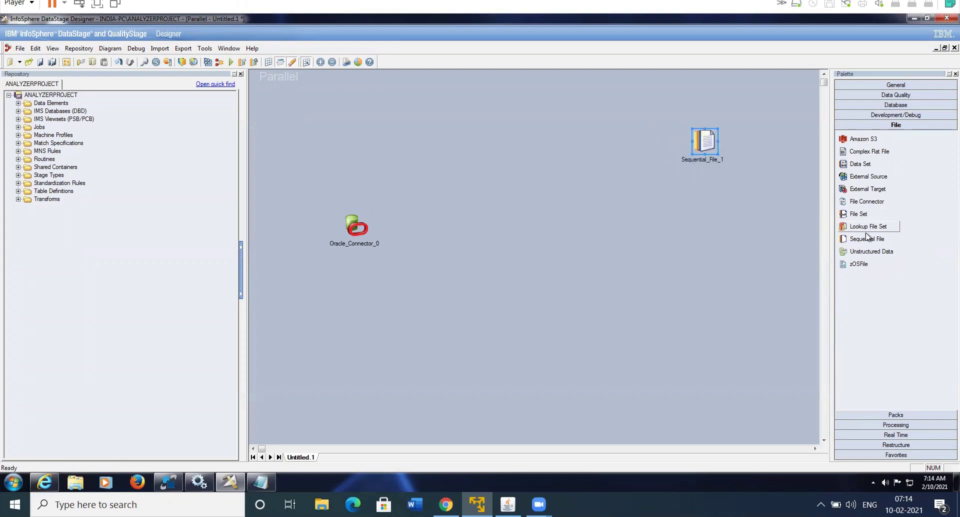
{"action": "left_click_drag", "start_coordinate": [870, 239], "coordinate": [700, 216]}
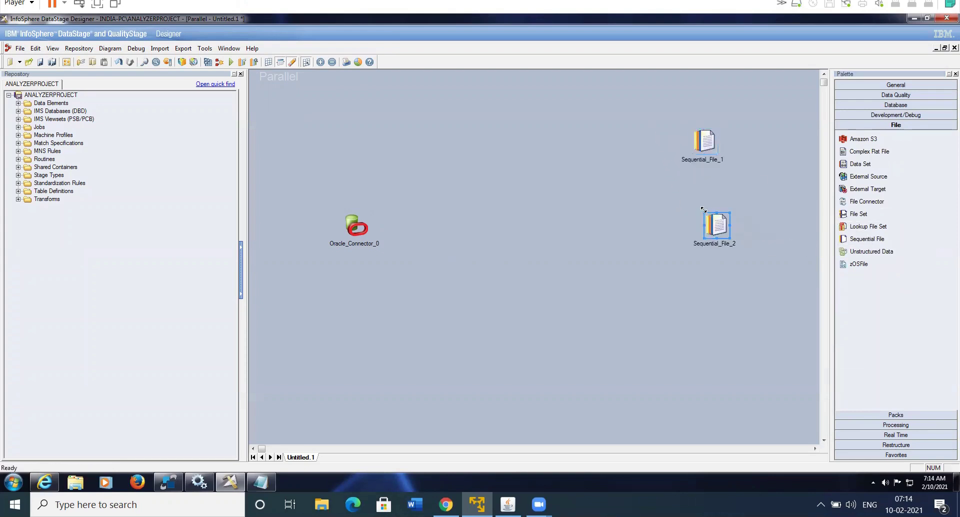
{"action": "left_click_drag", "start_coordinate": [867, 239], "coordinate": [718, 284]}
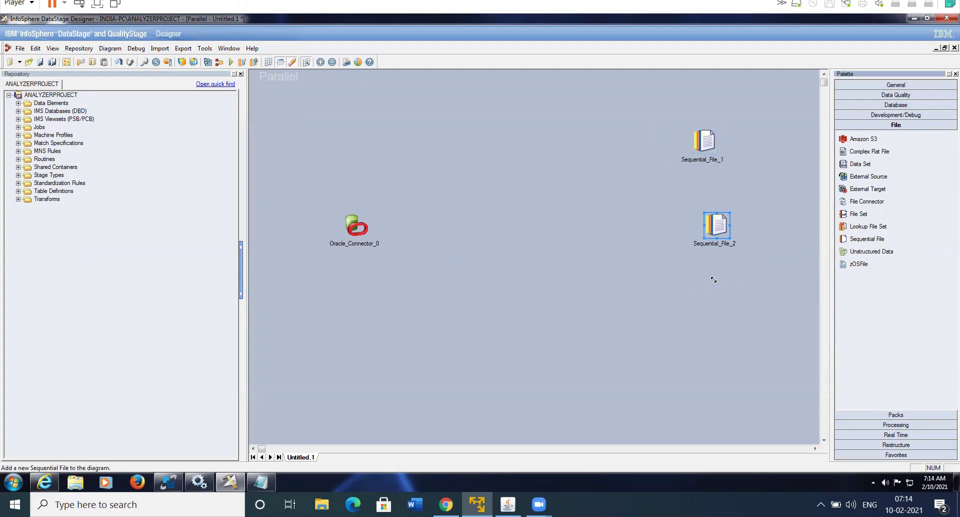
Place a Transformer stage between the Oracle Connector and the Sequential File stages
{"action": "left_click", "coordinate": [885, 425]}
{"action": "scroll", "coordinate": [928, 419], "scroll_direction": "down", "scroll_amount": 3}
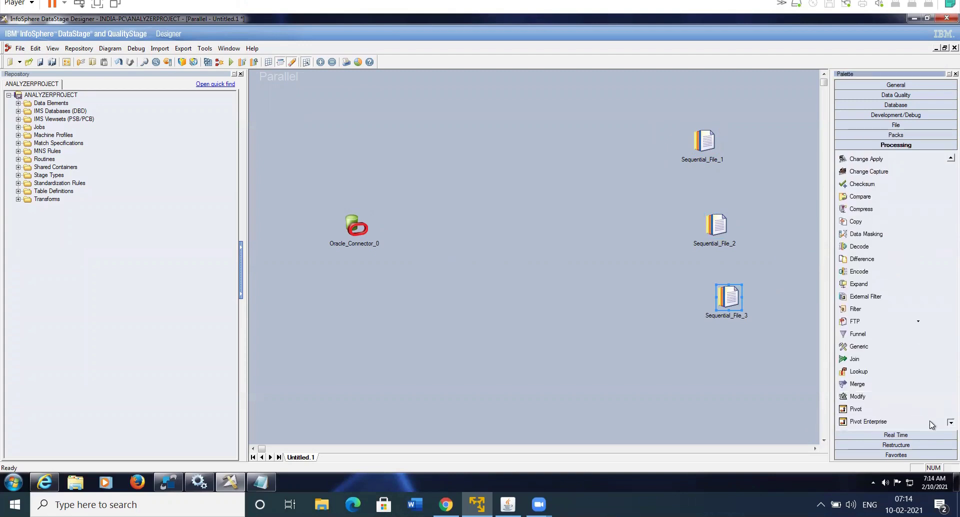
{"action": "scroll", "coordinate": [931, 424], "scroll_direction": "down", "scroll_amount": 1}
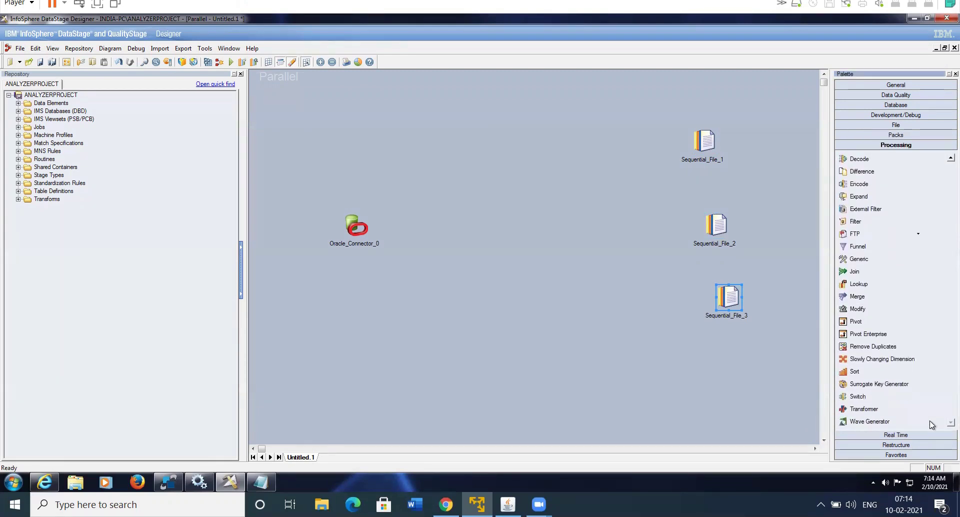
{"action": "left_click_drag", "start_coordinate": [864, 408], "coordinate": [528, 204]}
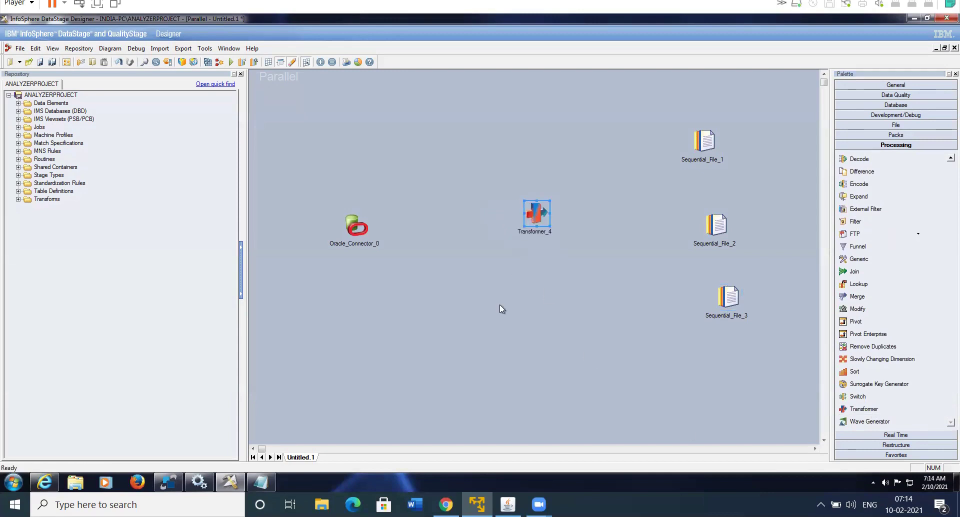
Link the Oracle Connector to the Transformer, and the Transformer to each of the three Sequential File stages
{"action": "left_click", "coordinate": [481, 342]}
{"action": "mouse_move", "coordinate": [358, 229]}
{"action": "left_mouse_down"}
{"action": "mouse_move", "coordinate": [535, 216]}
{"action": "mouse_move", "coordinate": [701, 143]}
{"action": "left_mouse_up"}
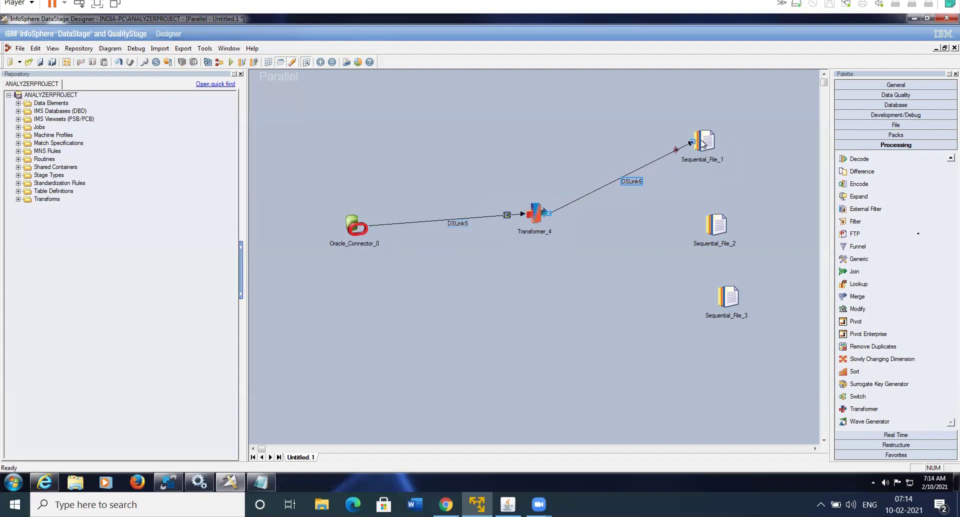
{"action": "mouse_move", "coordinate": [544, 216]}
{"action": "left_mouse_down"}
{"action": "mouse_move", "coordinate": [712, 239]}
{"action": "mouse_move", "coordinate": [718, 231]}
{"action": "left_mouse_up"}
{"action": "left_click_drag", "start_coordinate": [544, 225], "coordinate": [724, 304]}
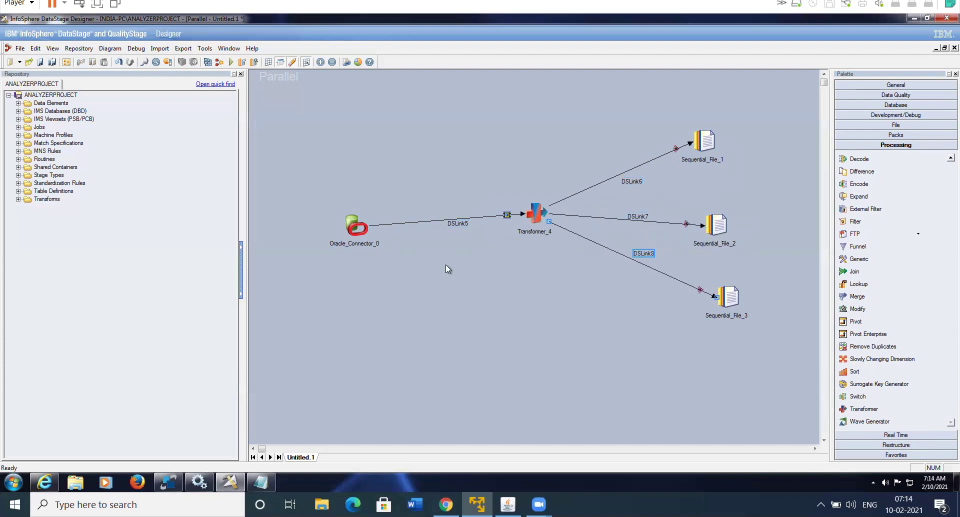
Open the Oracle Connector's properties and set the server to orcl, then enter the database user name and password
{"action": "left_click", "coordinate": [360, 226]}
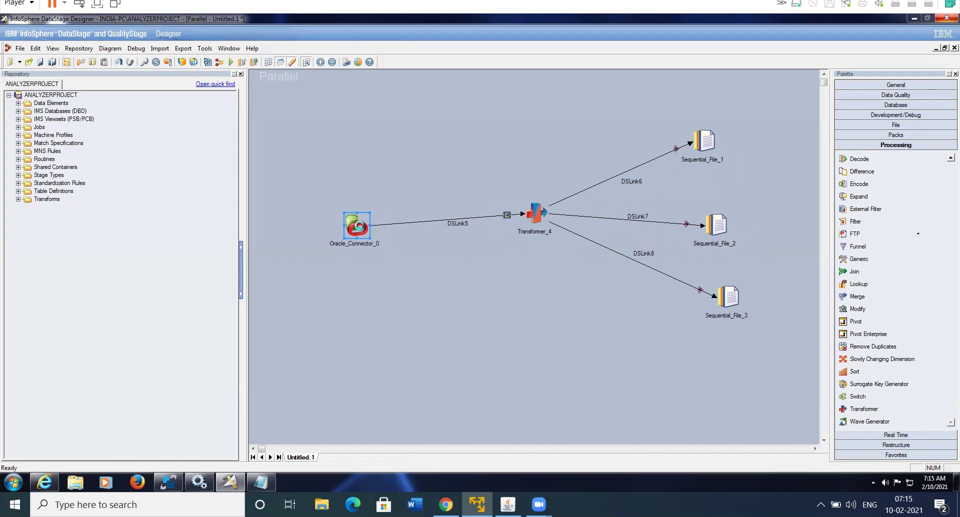
{"action": "double_click", "coordinate": [360, 227]}
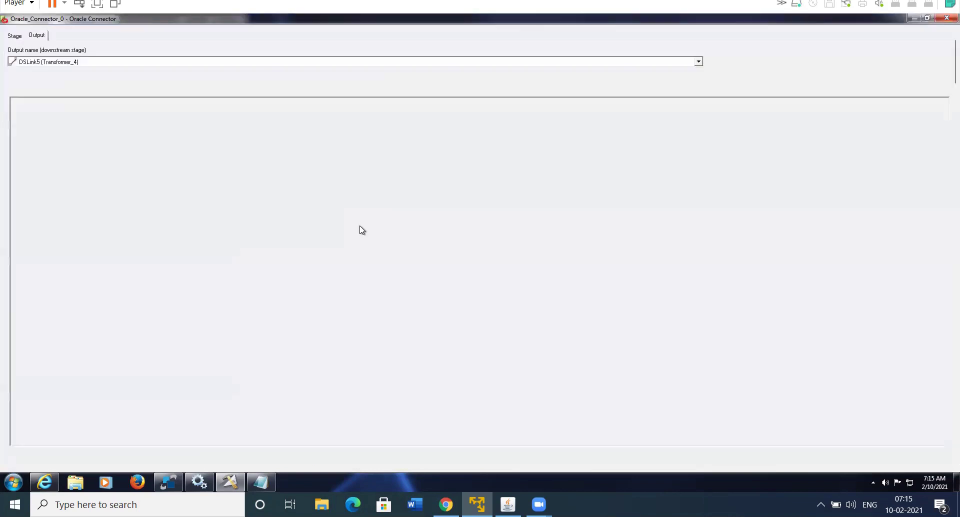
{"action": "left_click", "coordinate": [226, 114]}
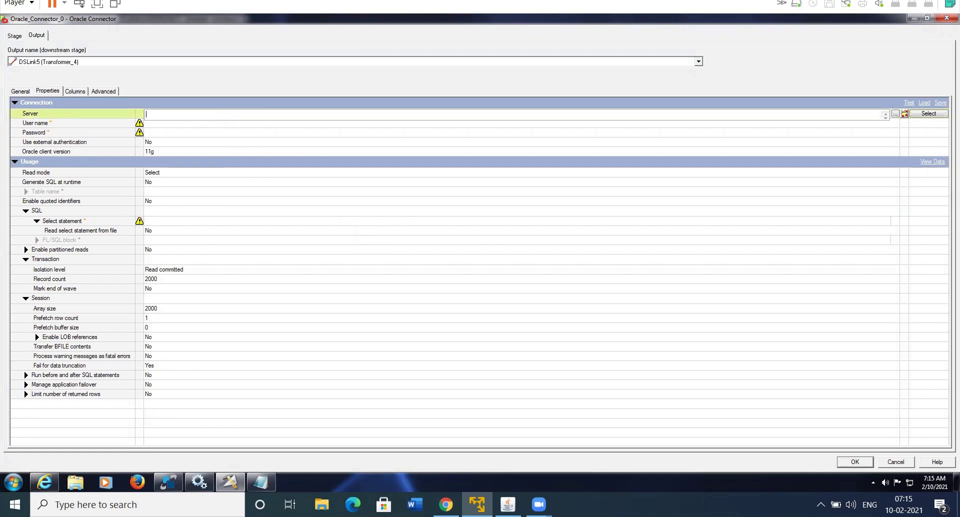
{"action": "left_click", "coordinate": [166, 126]}
{"action": "type", "text": "scott"}
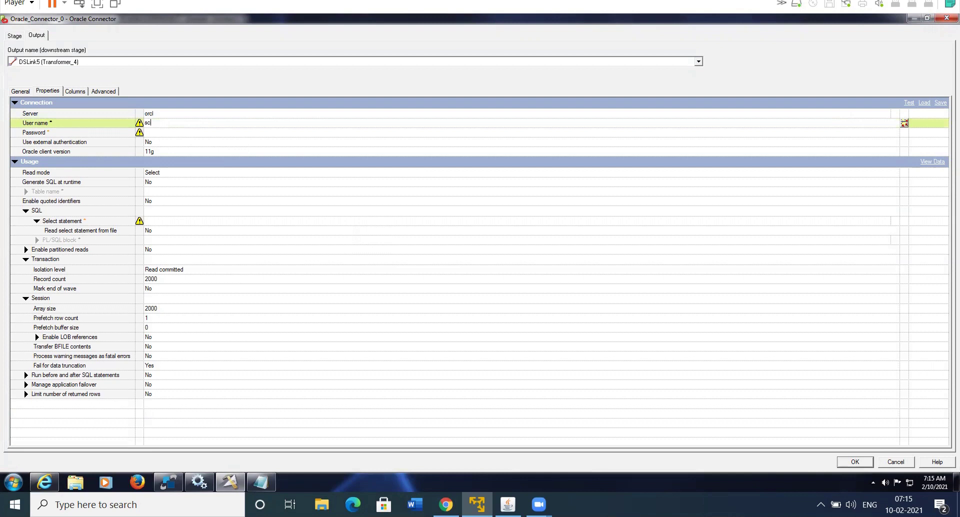
{"action": "left_click", "coordinate": [157, 132]}
{"action": "type", "text": "t"}
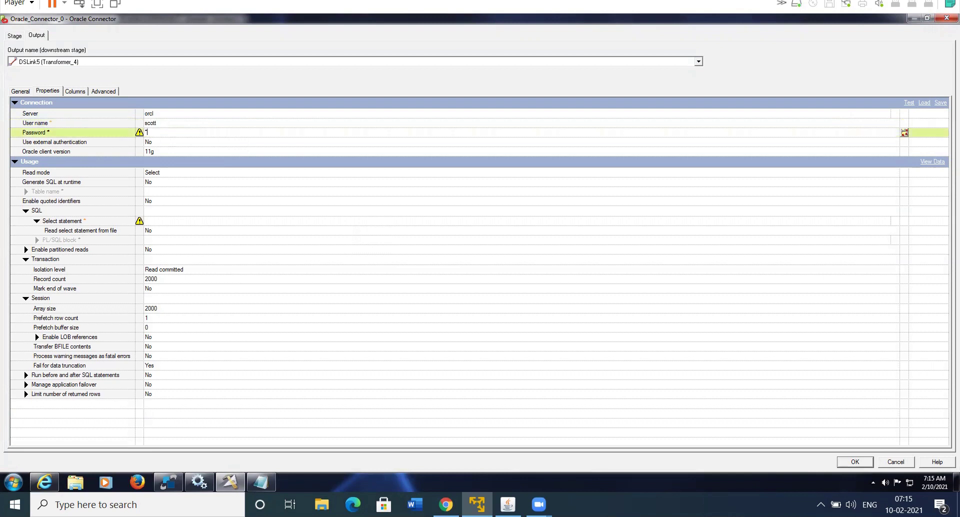
{"action": "type", "text": "ige"}
Set Generate SQL at runtime to Yes and enter EMP_TGT as the table name
{"action": "left_click", "coordinate": [169, 183]}
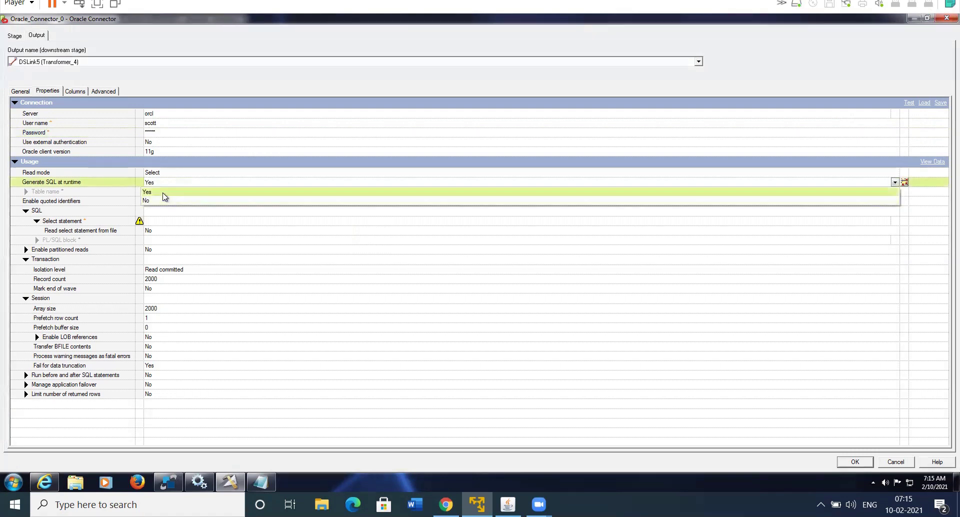
{"action": "left_click", "coordinate": [163, 192]}
{"action": "left_click", "coordinate": [163, 193]}
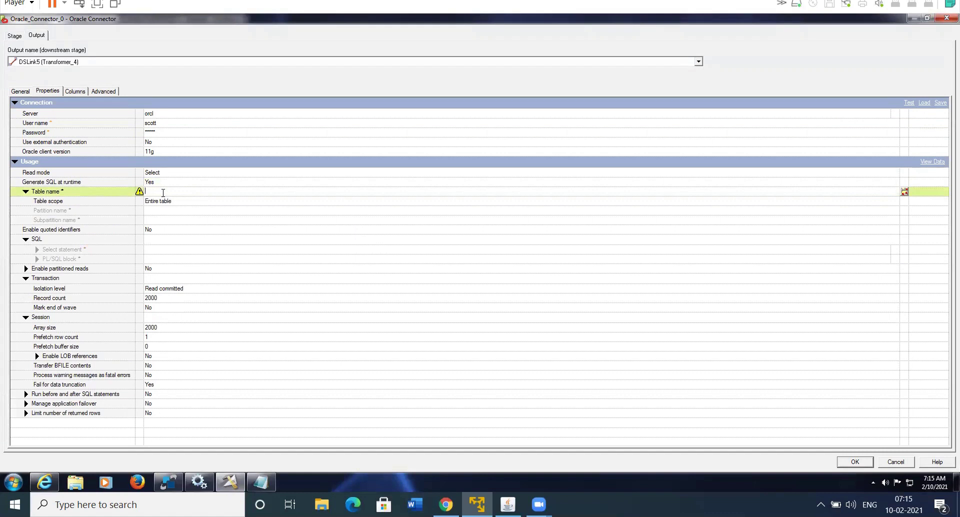
{"action": "type", "text": "EMP_TGT"}
Switch to SqlDbx, enlarge the results area, and select all rows of the EMP_TGT1 table
{"action": "left_click", "coordinate": [169, 482]}
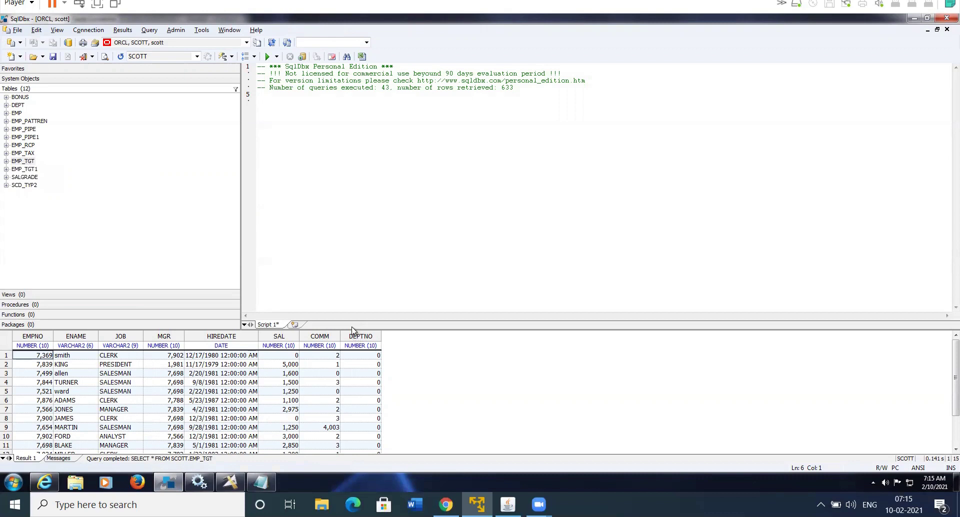
{"action": "left_click_drag", "start_coordinate": [352, 330], "coordinate": [350, 247]}
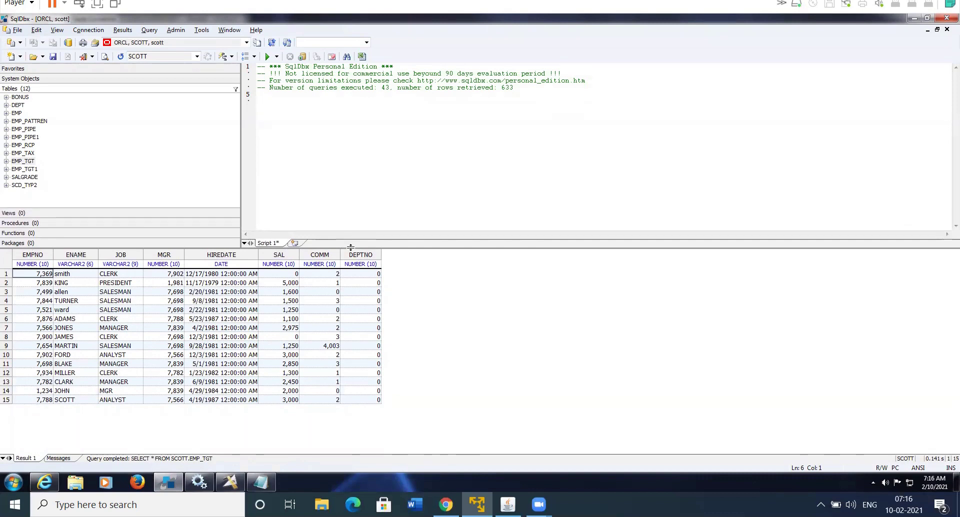
{"action": "left_click", "coordinate": [29, 171]}
{"action": "right_click", "coordinate": [29, 170]}
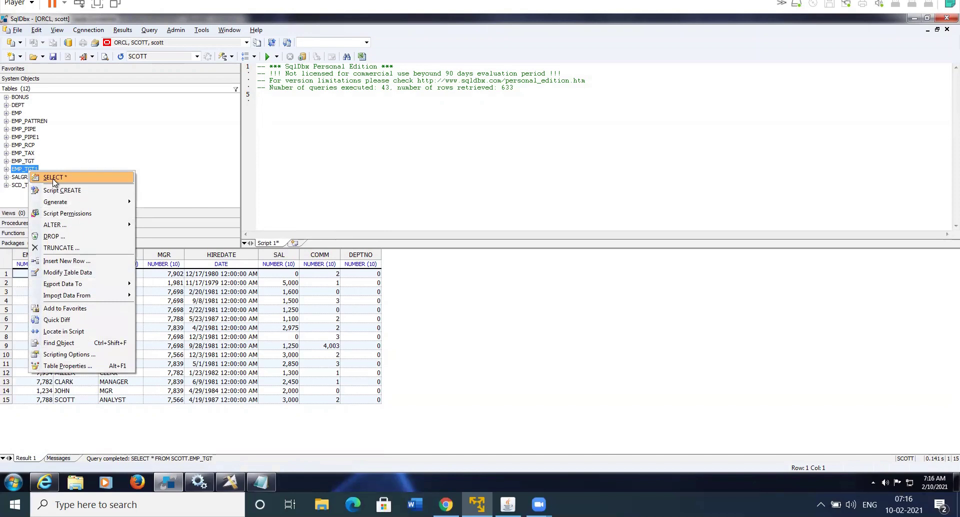
{"action": "left_click", "coordinate": [54, 178]}
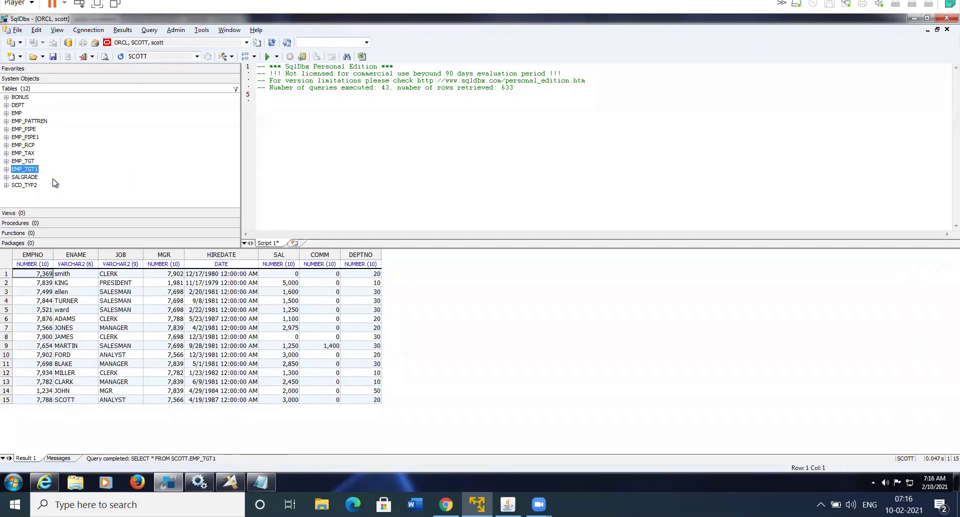
Drop the EMP_TGT table from the SCOTT schema
{"action": "left_click", "coordinate": [28, 161]}
{"action": "right_click", "coordinate": [28, 161]}
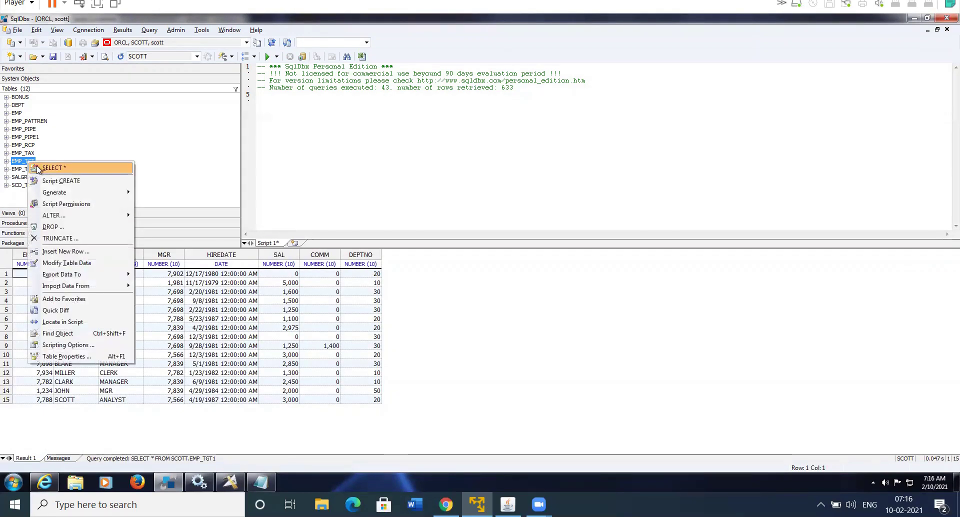
{"action": "left_click", "coordinate": [69, 227]}
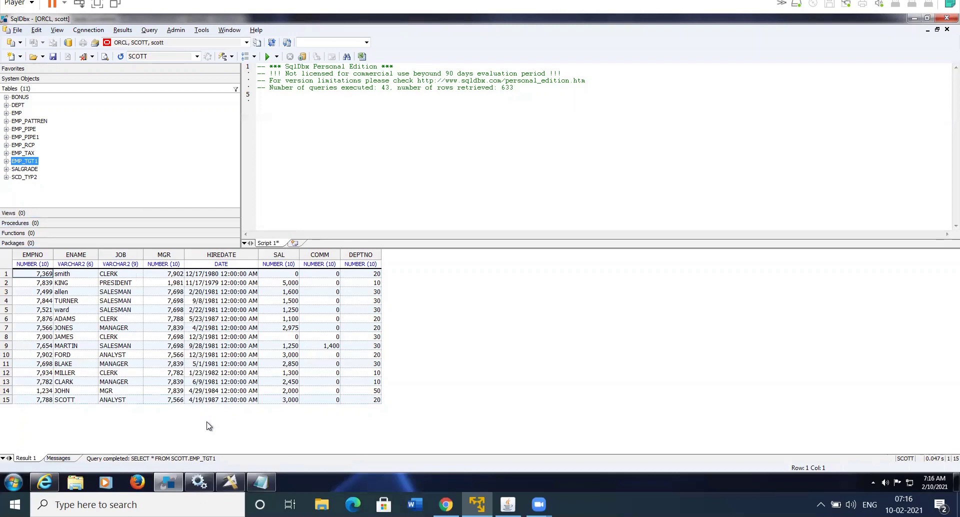
Switch back to the DataStage Oracle Connector properties and set the table name to EMP_TGT1
{"action": "left_click", "coordinate": [235, 482]}
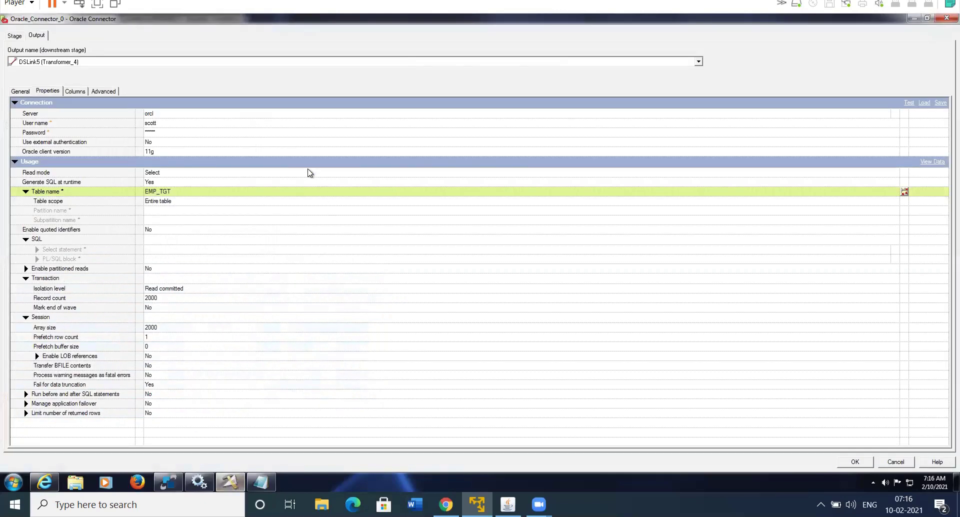
{"action": "left_click", "coordinate": [199, 195]}
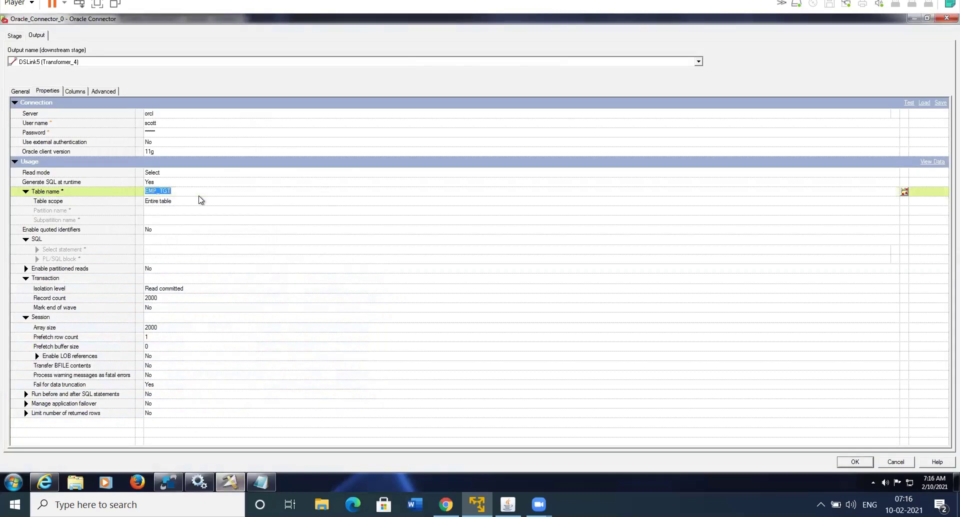
{"action": "left_click", "coordinate": [201, 194]}
Preview the source table's data from the connector, viewing the columns through DEPTNO, and close the preview
{"action": "left_click", "coordinate": [930, 162]}
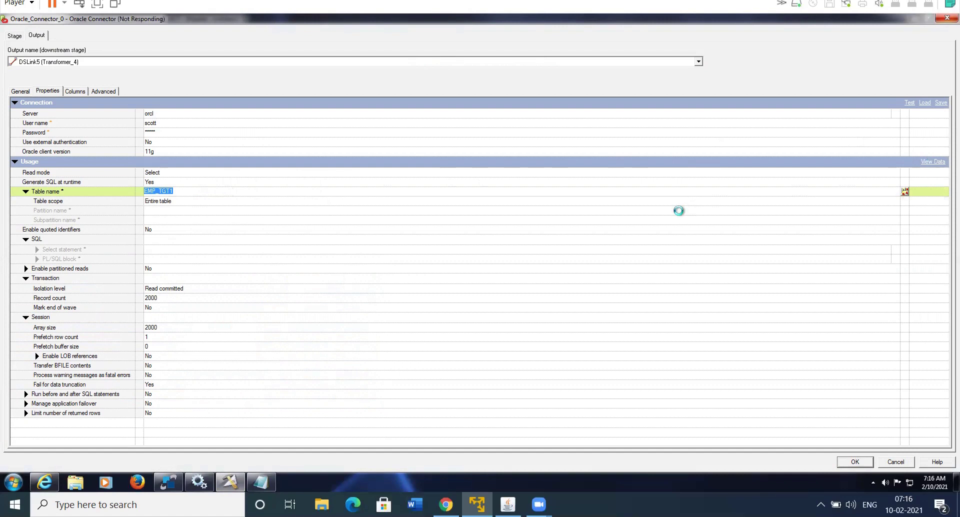
{"action": "left_click", "coordinate": [178, 484]}
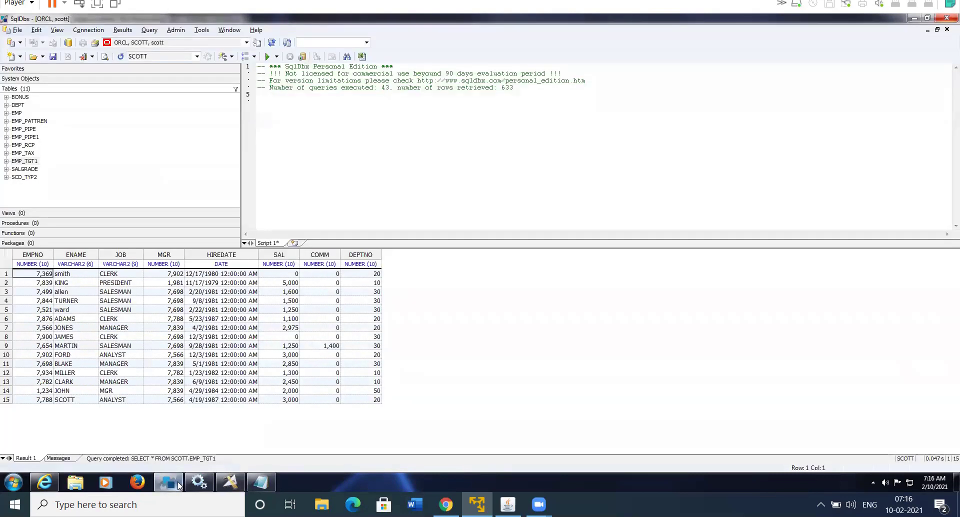
{"action": "left_click", "coordinate": [179, 485]}
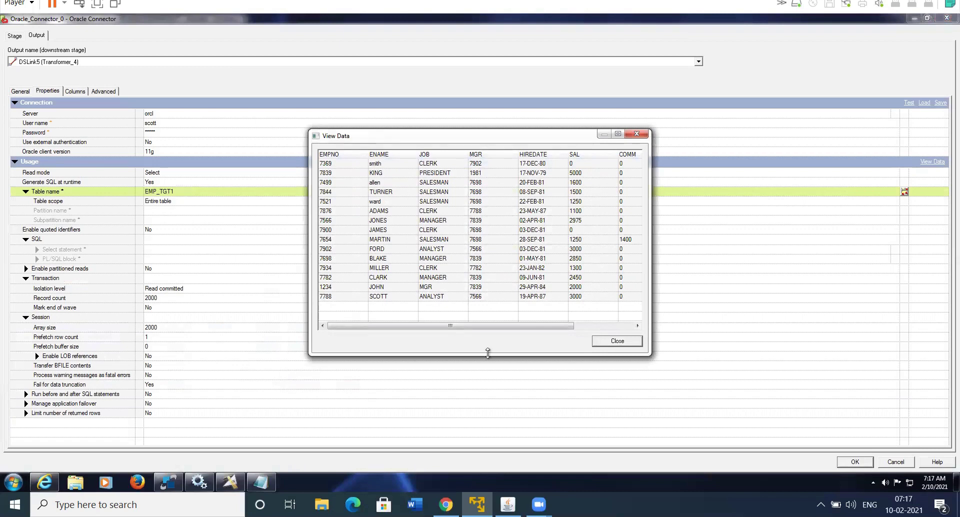
{"action": "left_click_drag", "start_coordinate": [518, 331], "coordinate": [573, 326]}
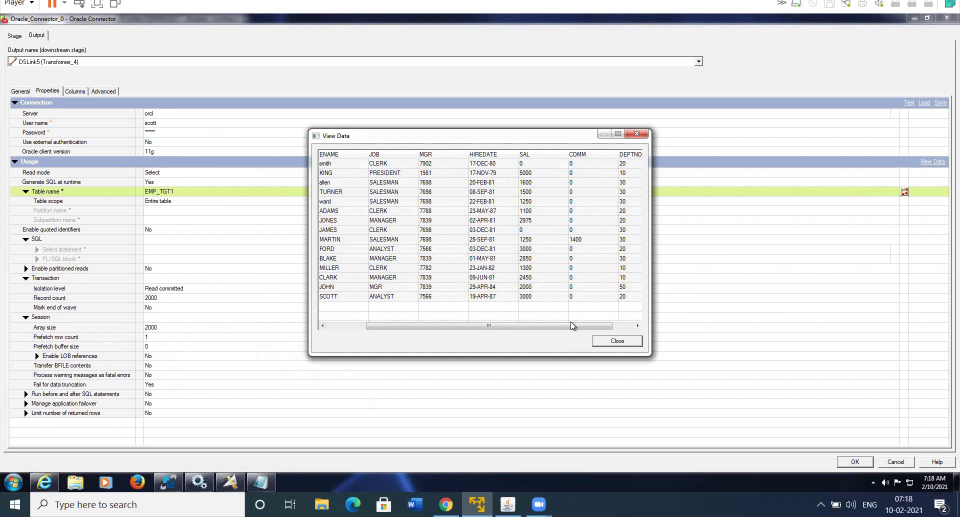
{"action": "left_click", "coordinate": [618, 343]}
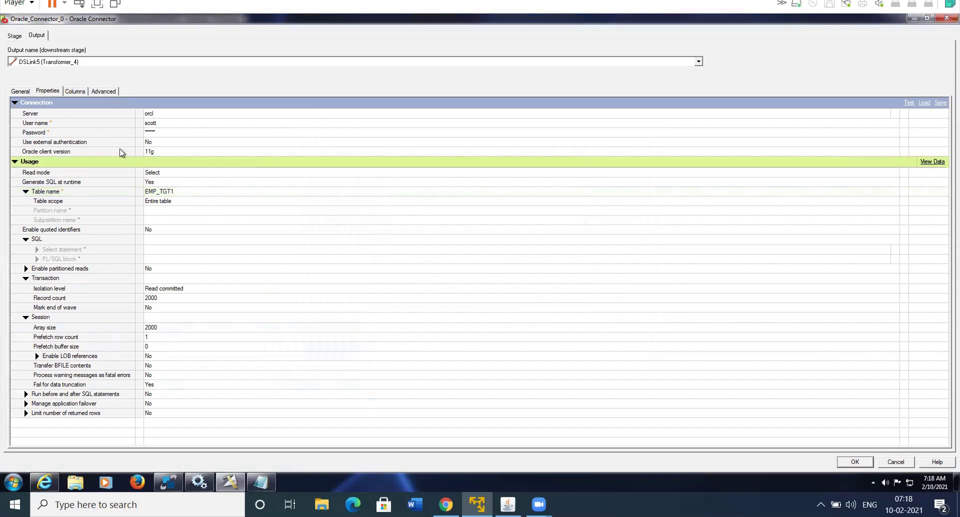
Load all columns of the EMP_PIPE table definition from PlugIn\ORAOCI9 into the connector's output link
{"action": "left_click", "coordinate": [77, 92]}
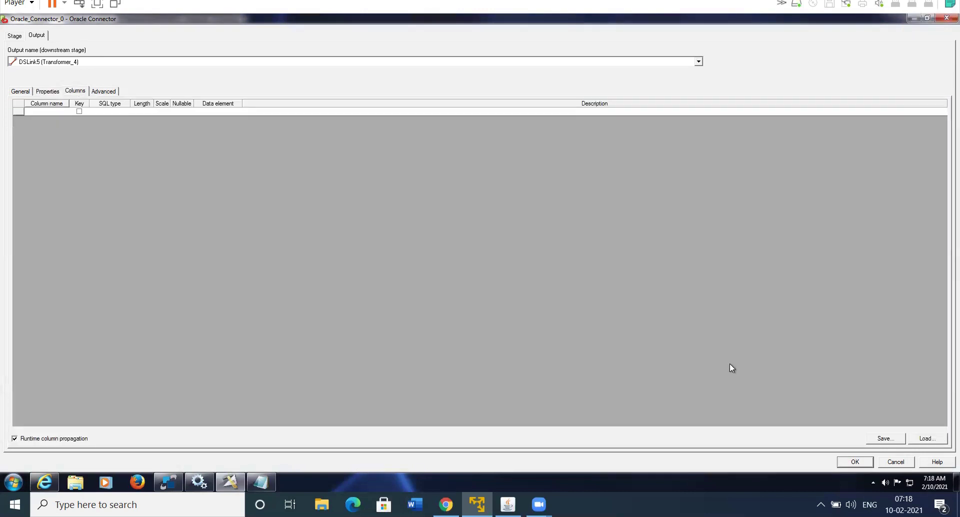
{"action": "left_click", "coordinate": [927, 438]}
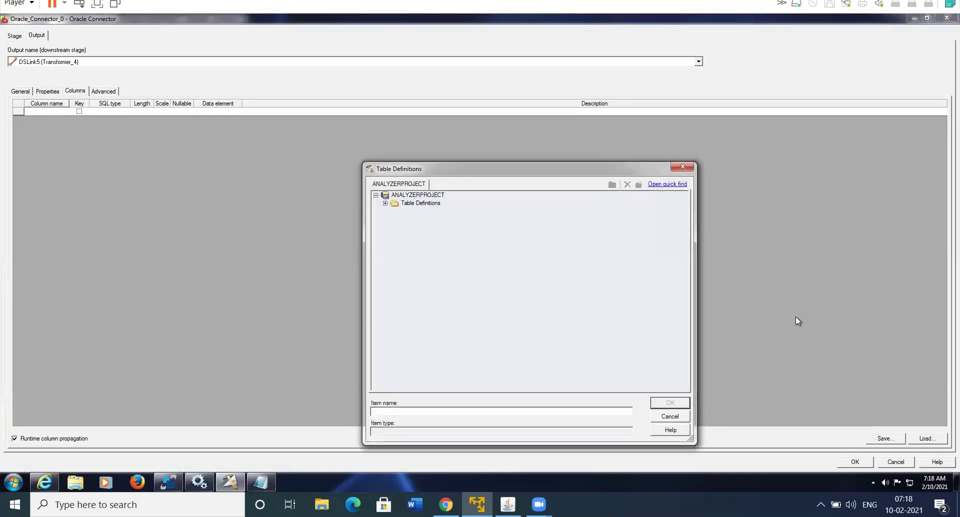
{"action": "left_click", "coordinate": [385, 203]}
{"action": "left_click", "coordinate": [395, 219]}
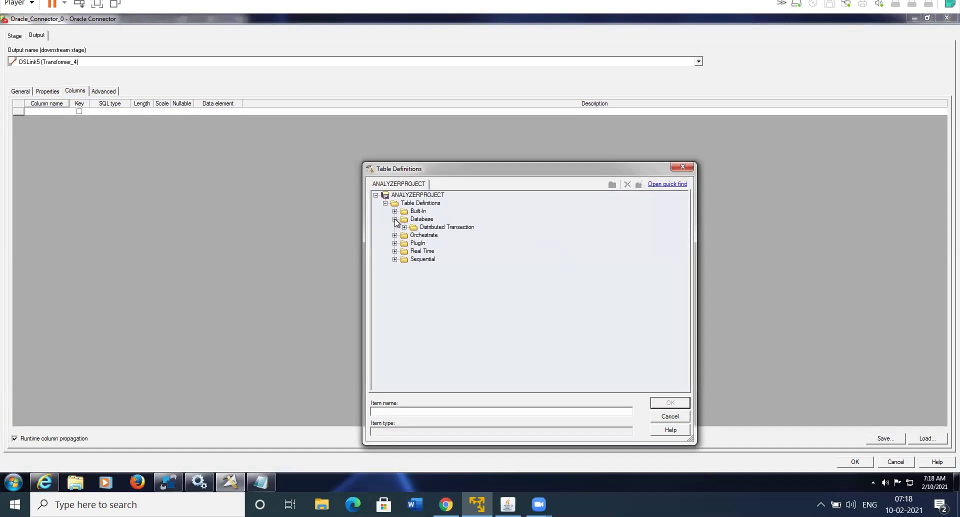
{"action": "left_click", "coordinate": [403, 227]}
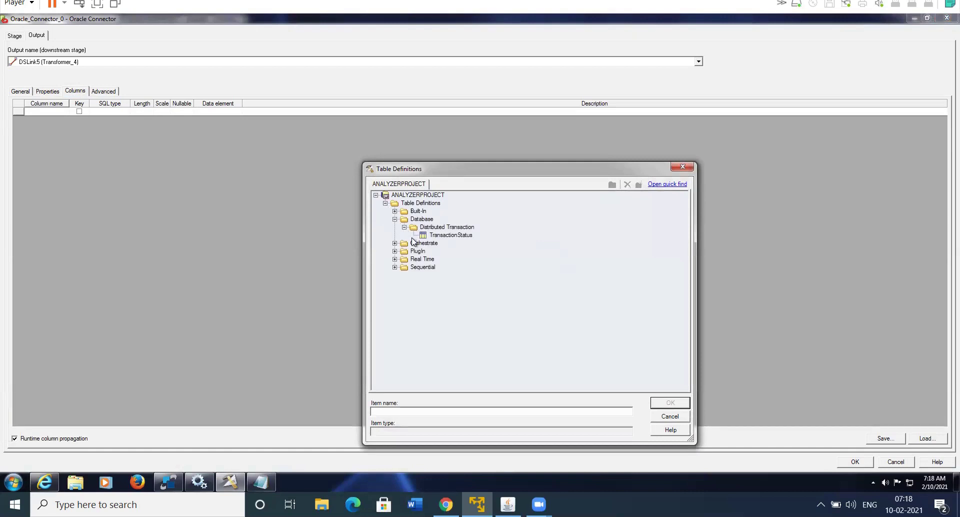
{"action": "left_click", "coordinate": [395, 251]}
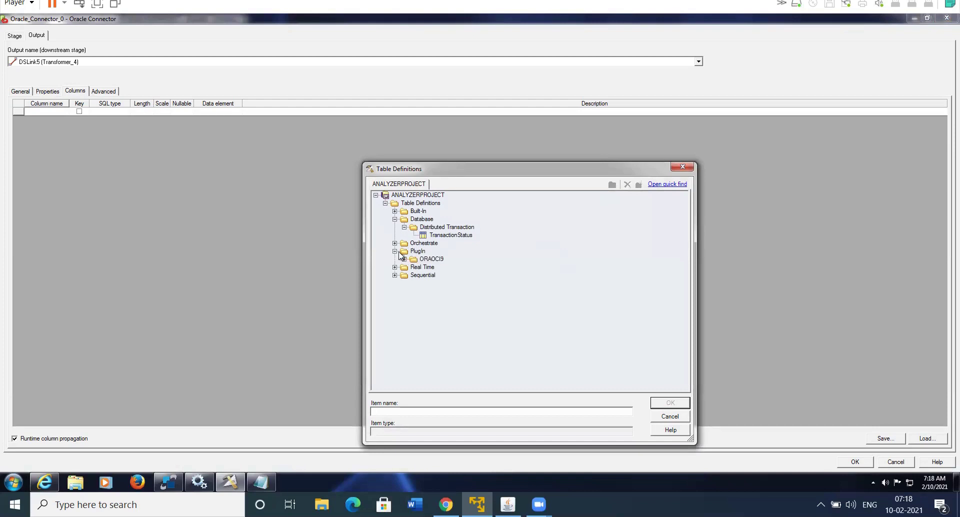
{"action": "left_click", "coordinate": [403, 259]}
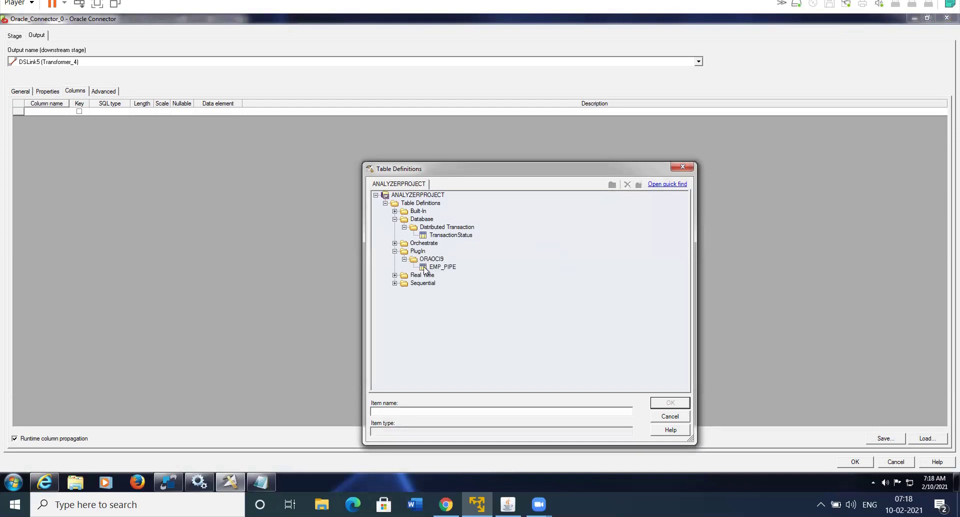
{"action": "left_click", "coordinate": [445, 268]}
{"action": "left_click", "coordinate": [655, 403]}
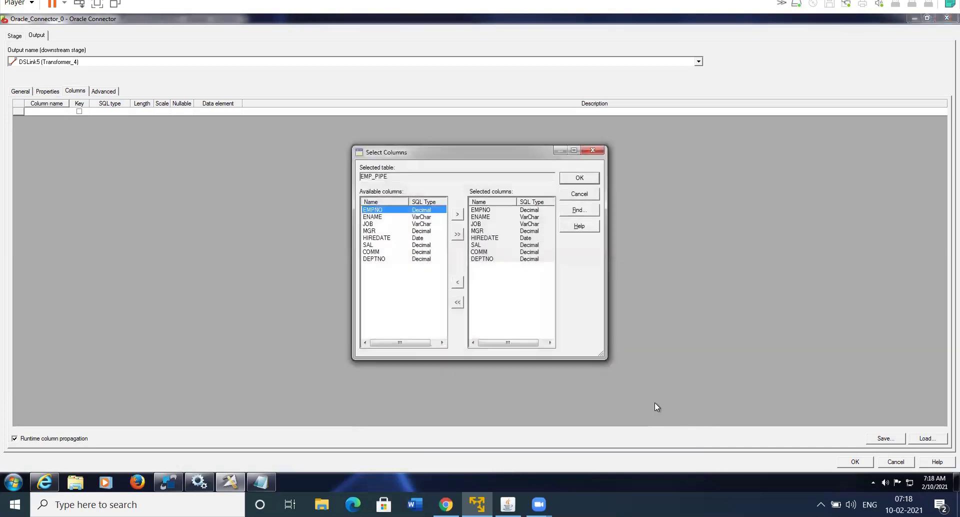
{"action": "left_click", "coordinate": [576, 178]}
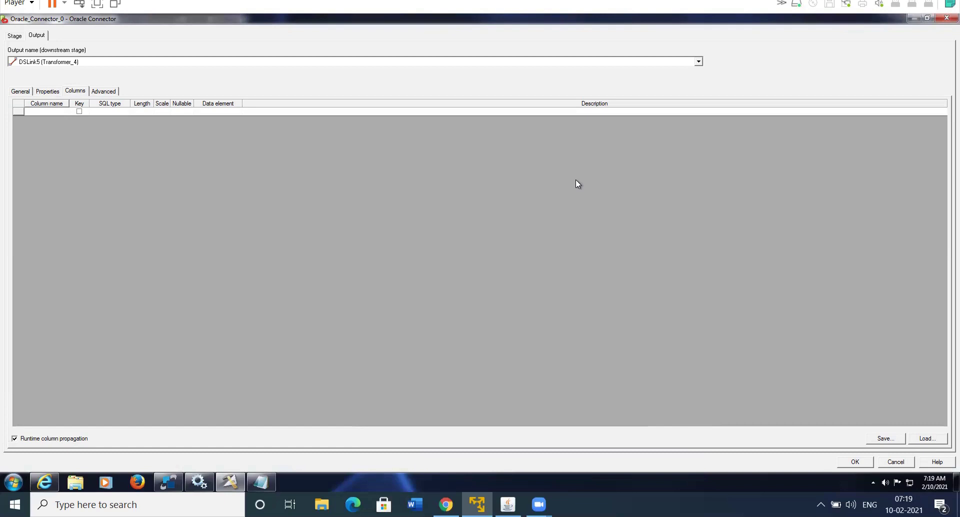
{"action": "left_click", "coordinate": [513, 311]}
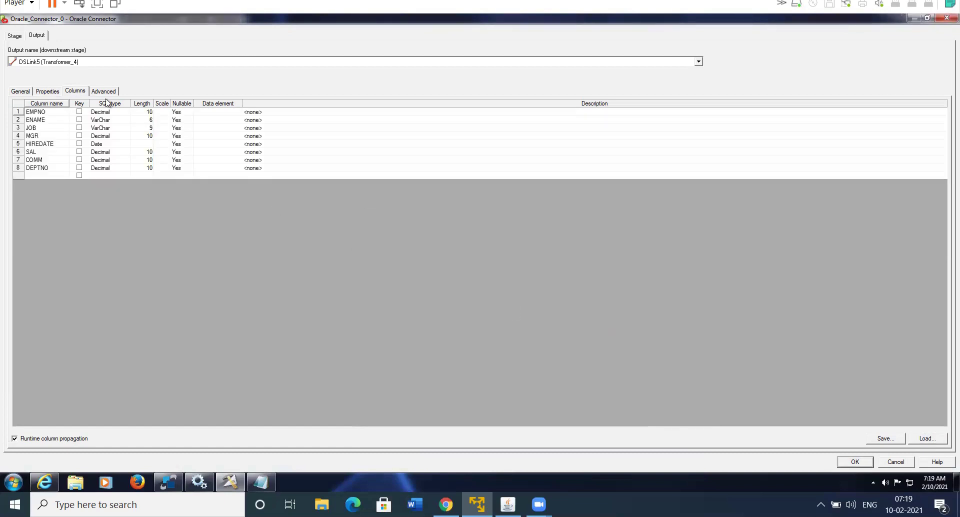
{"action": "left_click", "coordinate": [48, 91]}
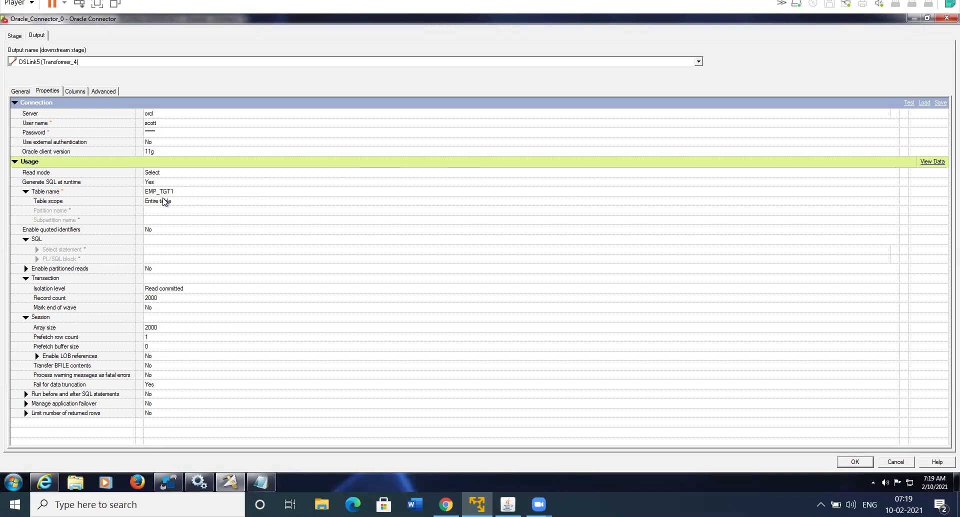
{"action": "left_click", "coordinate": [255, 232]}
{"action": "left_click", "coordinate": [254, 232]}
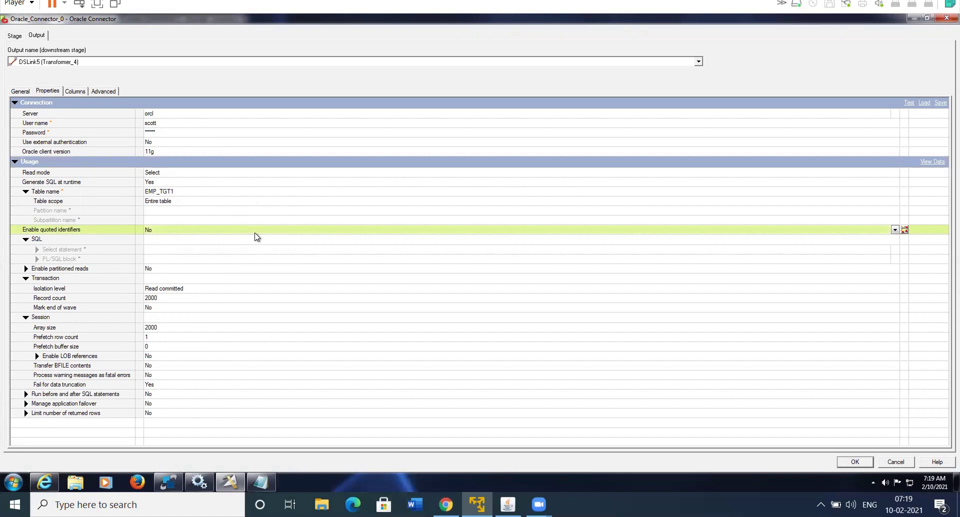
{"action": "left_click", "coordinate": [231, 243]}
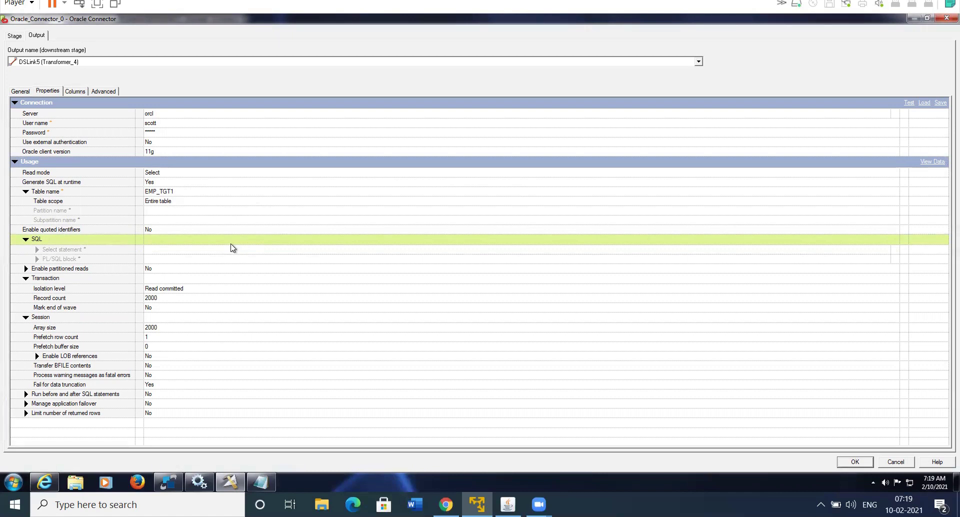
Turn off runtime column propagation for the connector's output columns
{"action": "left_click", "coordinate": [76, 91]}
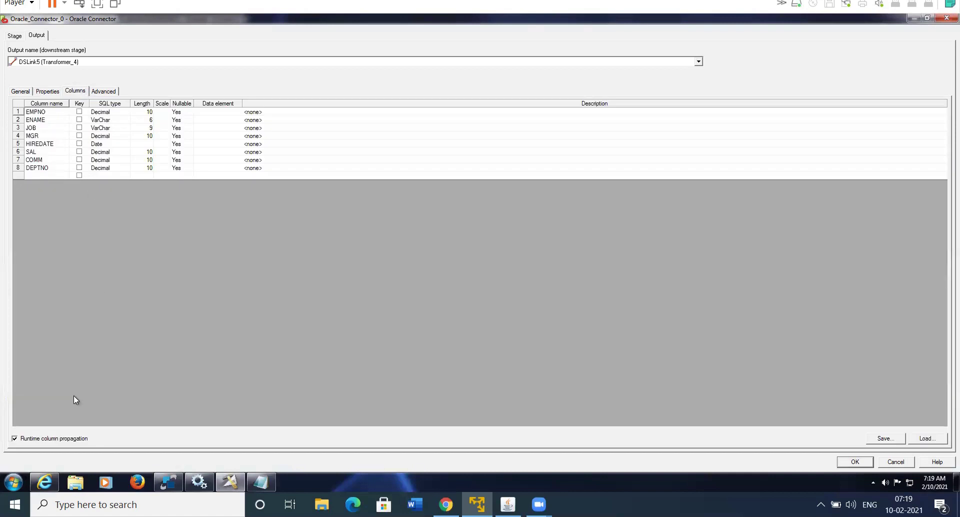
{"action": "left_click", "coordinate": [53, 177]}
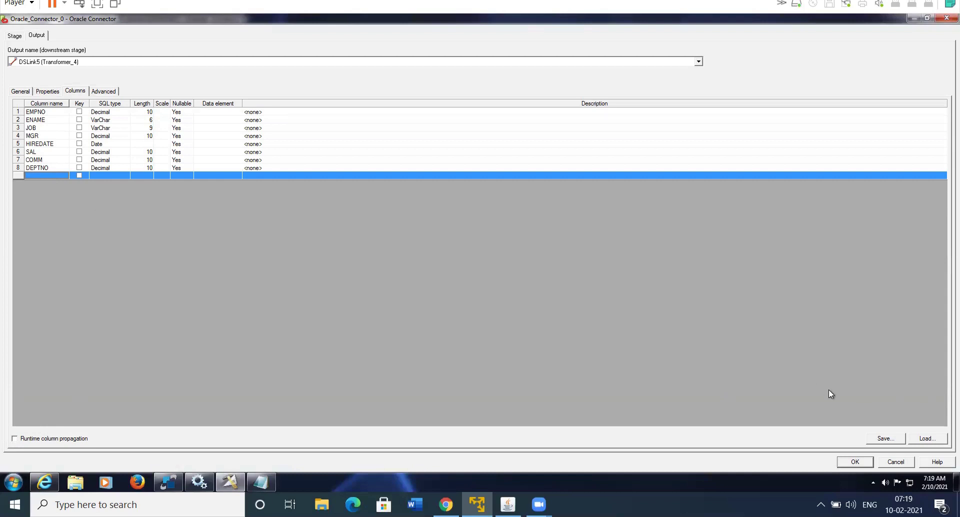
Start a plug-in metadata import from the Table Definitions browser using the ORAOCI9 plug-in
{"action": "left_click", "coordinate": [925, 439]}
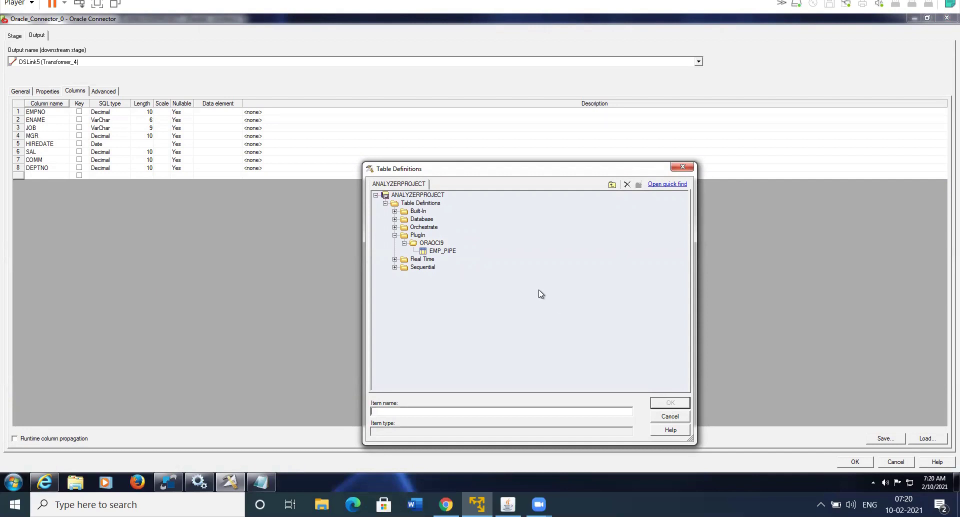
{"action": "left_click", "coordinate": [433, 243]}
{"action": "left_click", "coordinate": [433, 244]}
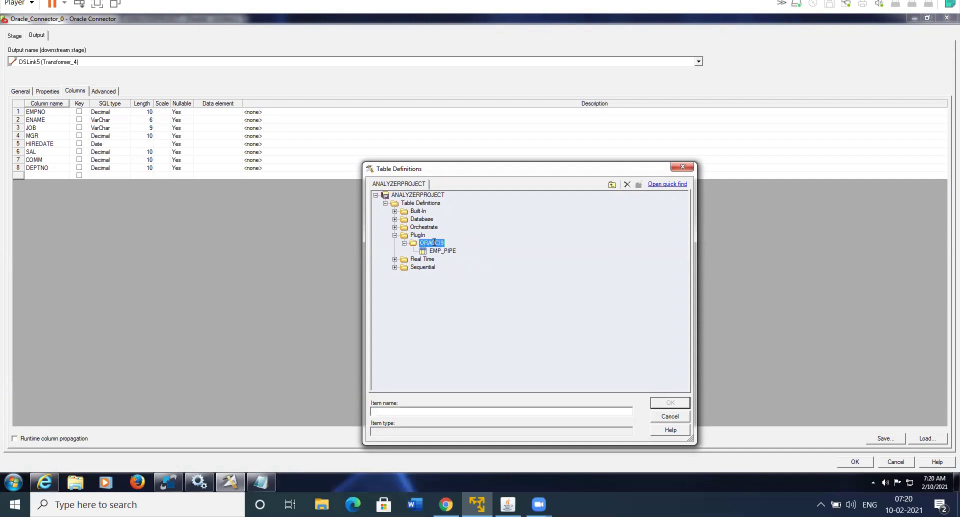
{"action": "left_click", "coordinate": [433, 205]}
{"action": "right_click", "coordinate": [433, 205]}
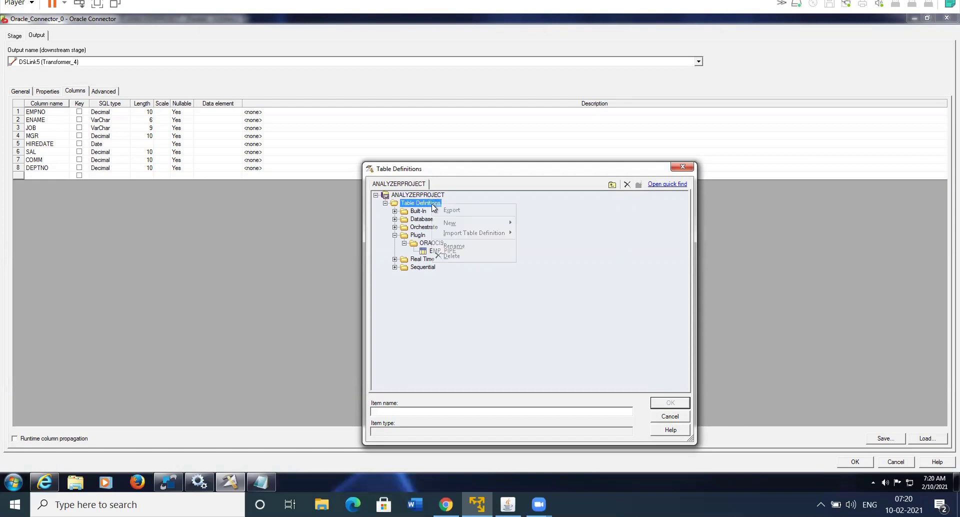
{"action": "mouse_move", "coordinate": [505, 233]}
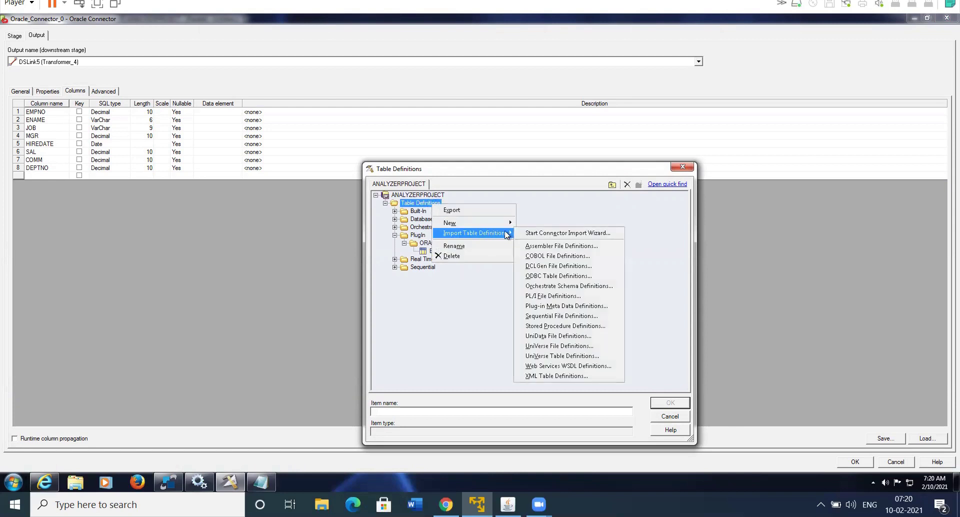
{"action": "left_click", "coordinate": [563, 306]}
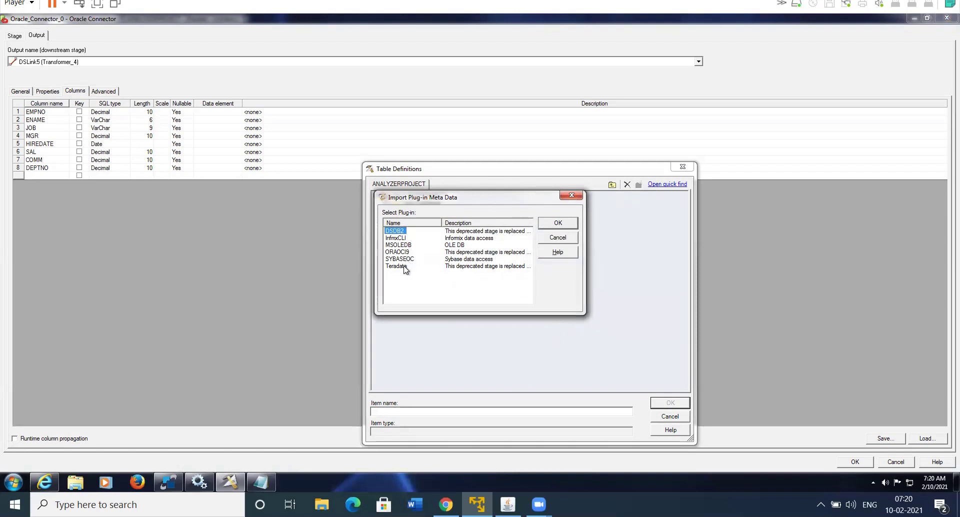
{"action": "left_click", "coordinate": [401, 253]}
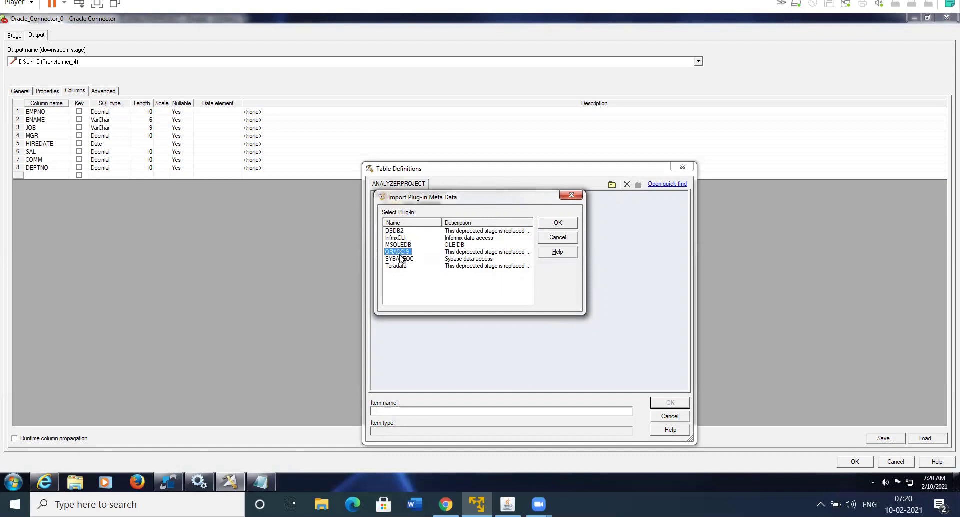
{"action": "left_click", "coordinate": [557, 222]}
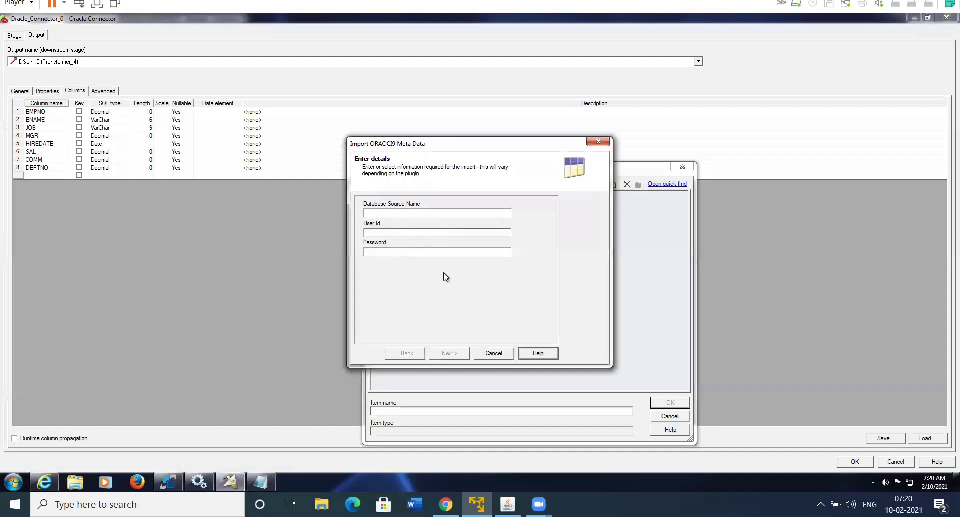
Enter the ORCL database source name, the user ID and the password for the metadata import and continue
{"action": "left_click", "coordinate": [419, 213]}
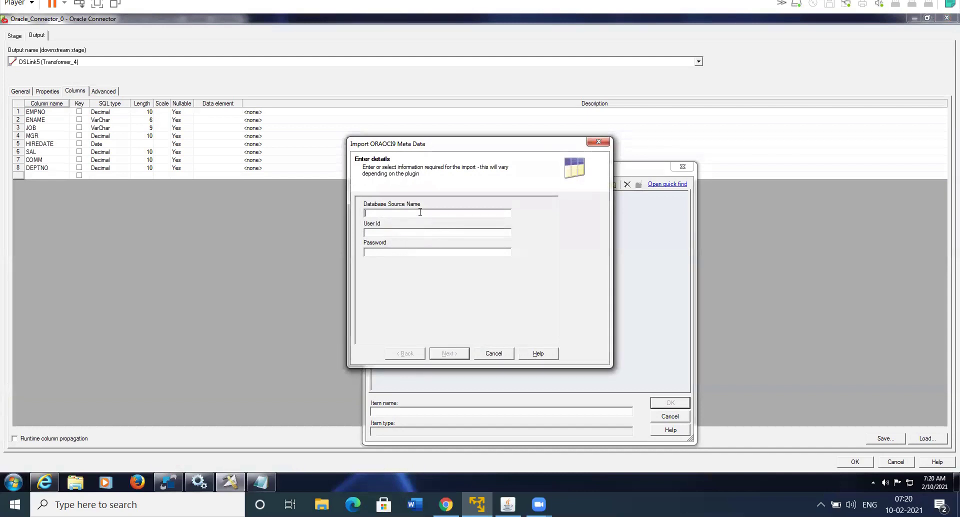
{"action": "type", "text": "ORC"}
{"action": "type", "text": "scott"}
{"action": "key", "text": "Tab"}
{"action": "left_click", "coordinate": [457, 353]}
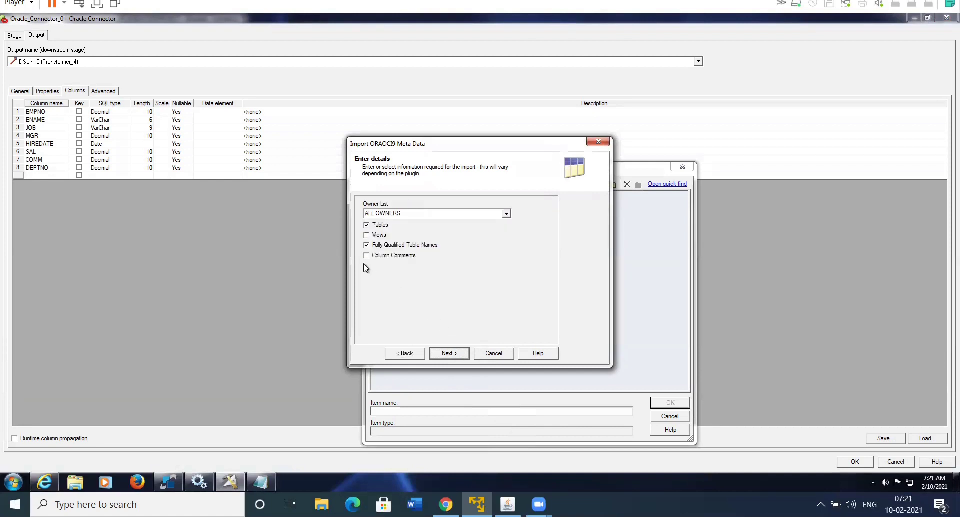
Disable fully qualified table names for the import and restrict the table owner to SCOTT
{"action": "left_click", "coordinate": [367, 245]}
{"action": "left_click", "coordinate": [367, 245]}
{"action": "left_click", "coordinate": [451, 353]}
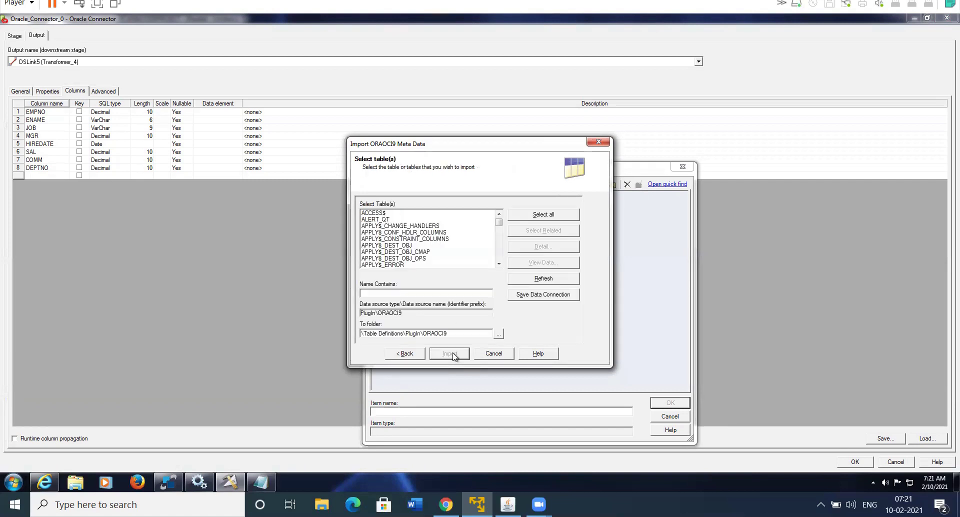
{"action": "left_click", "coordinate": [407, 355]}
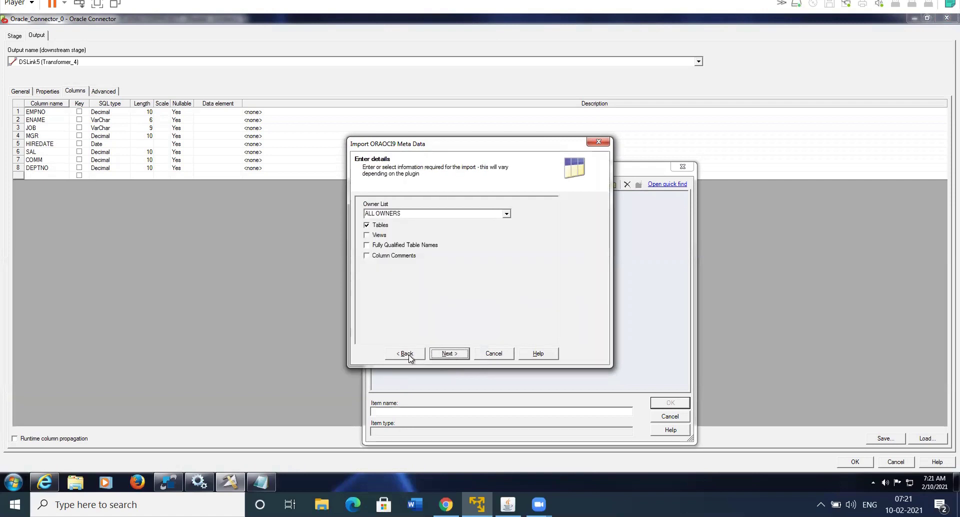
{"action": "left_click", "coordinate": [507, 214]}
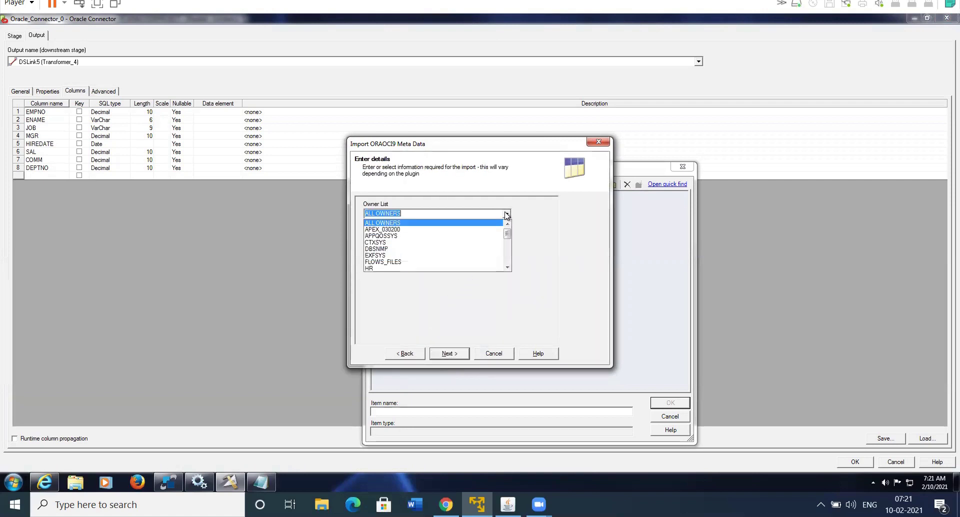
{"action": "type", "text": "s"}
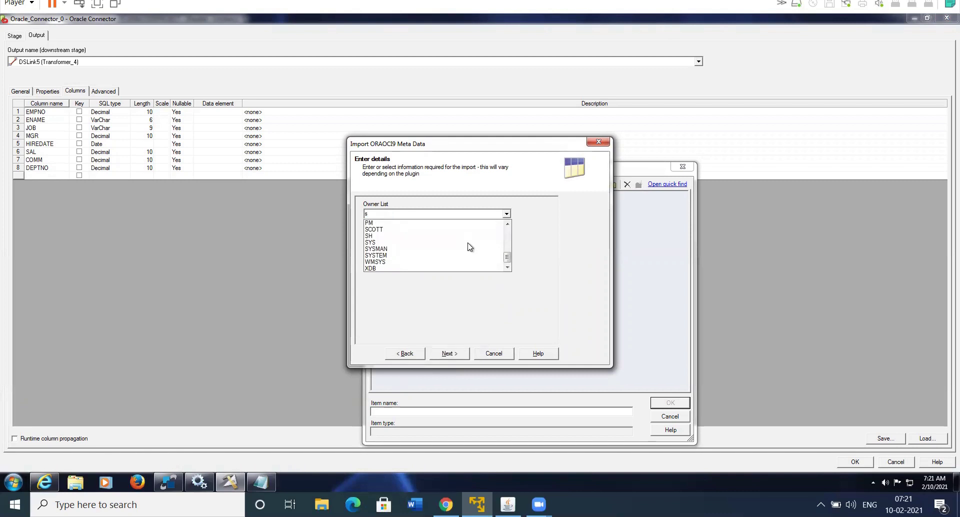
{"action": "left_click", "coordinate": [410, 229]}
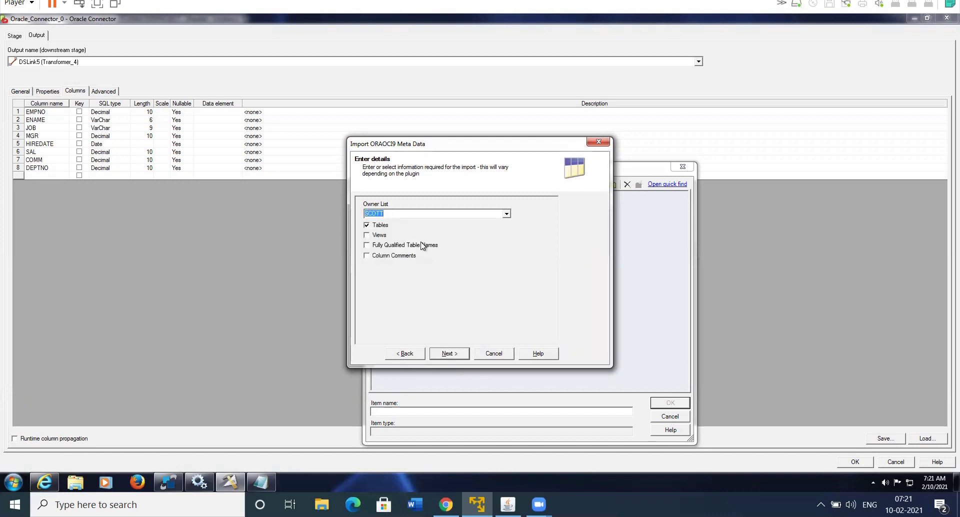
Continue to the table selection and select all SCOTT tables from BONUS through SCD_TYP2 for the import
{"action": "left_click", "coordinate": [448, 354]}
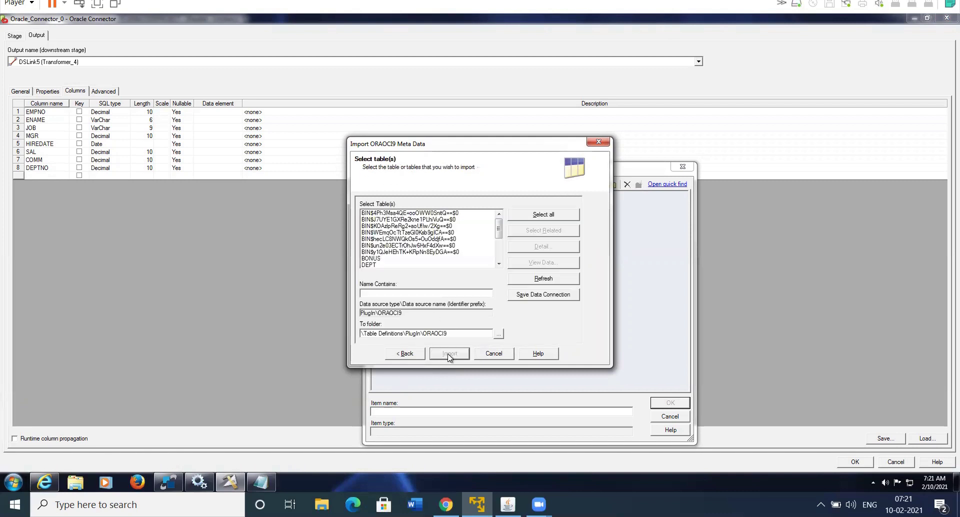
{"action": "left_click", "coordinate": [498, 263]}
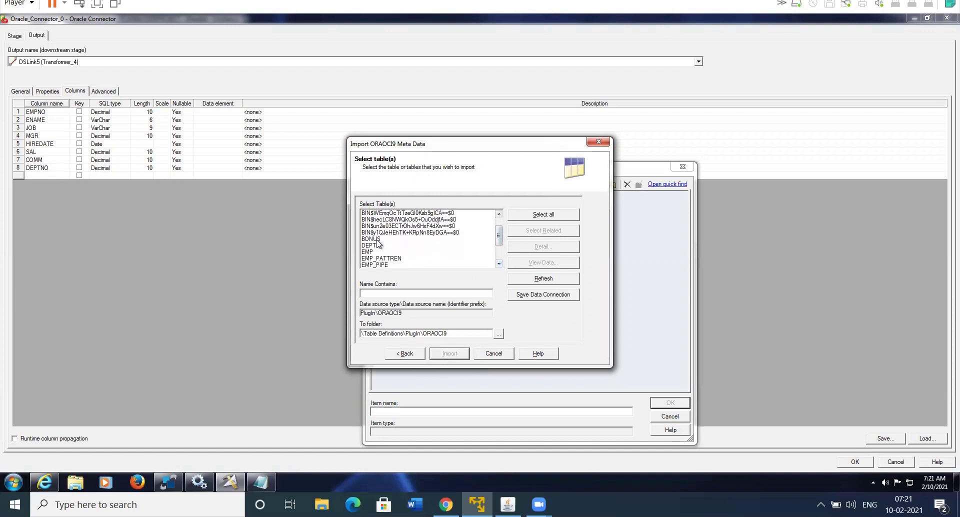
{"action": "left_click", "coordinate": [378, 240]}
{"action": "key", "text": "shift+Down"}
{"action": "key", "text": "shift+Down"}
{"action": "key", "text": "shift+Down"}
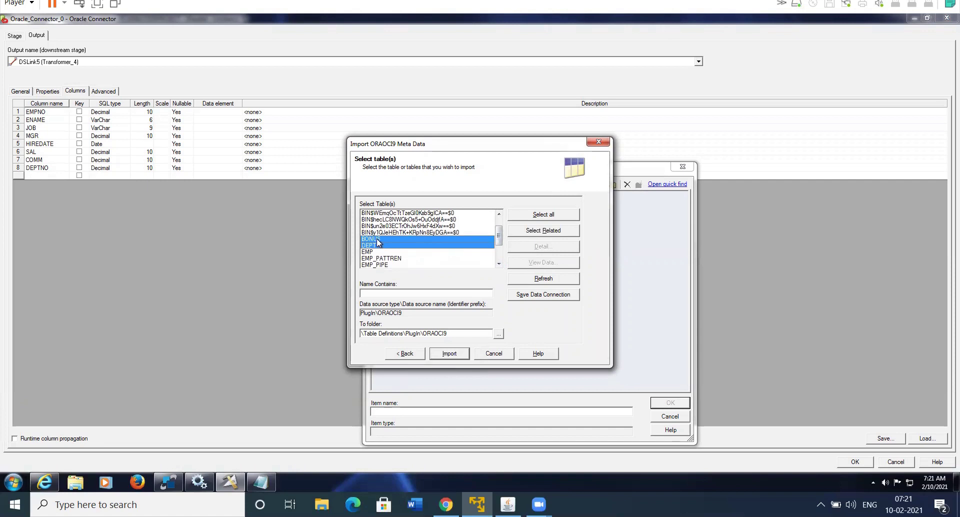
{"action": "key", "text": "shift+Down"}
{"action": "key", "text": "shift+Down"}
{"action": "key", "text": "shift+Down"}
{"action": "key", "text": "shift+Down"}
{"action": "key", "text": "shift+Down"}
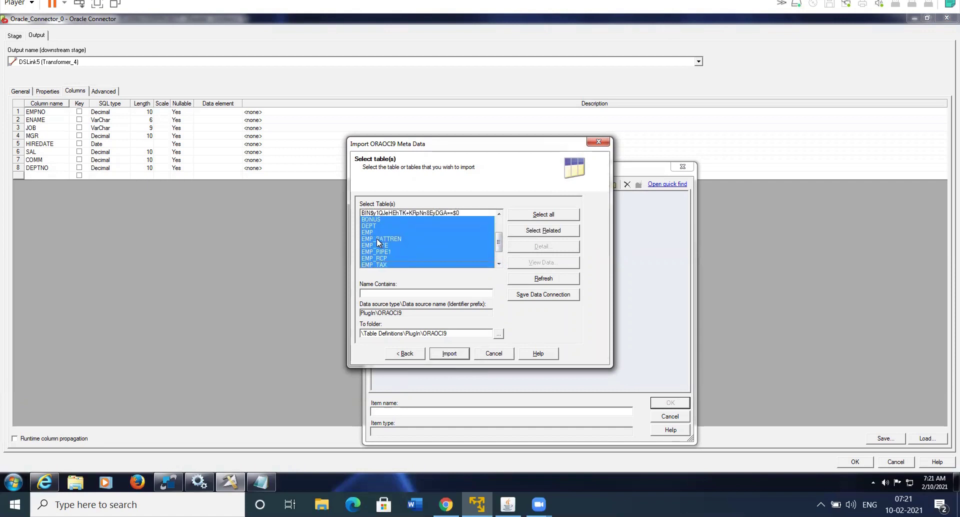
{"action": "key", "text": "shift+Down"}
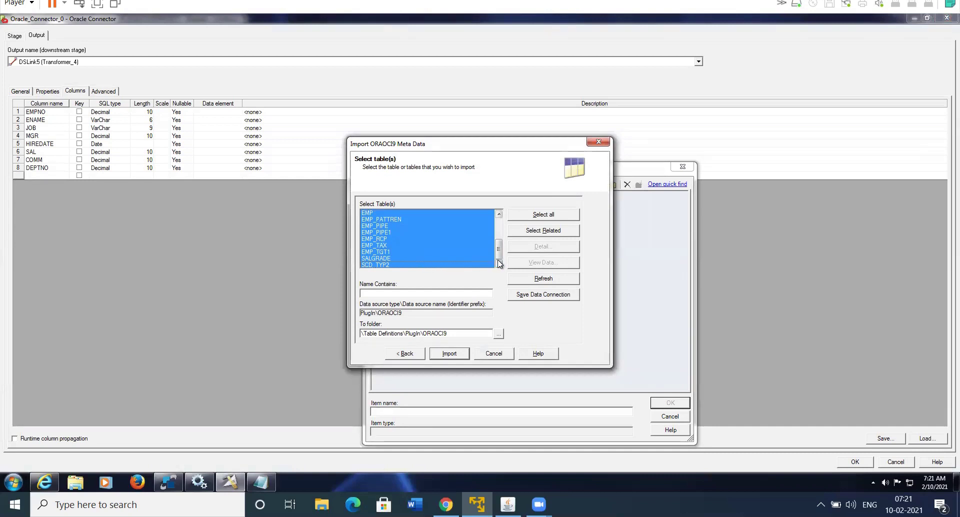
Import the selected table definitions into the ORAOCI9 plug-in folder, overwriting all existing ones
{"action": "left_click", "coordinate": [451, 355]}
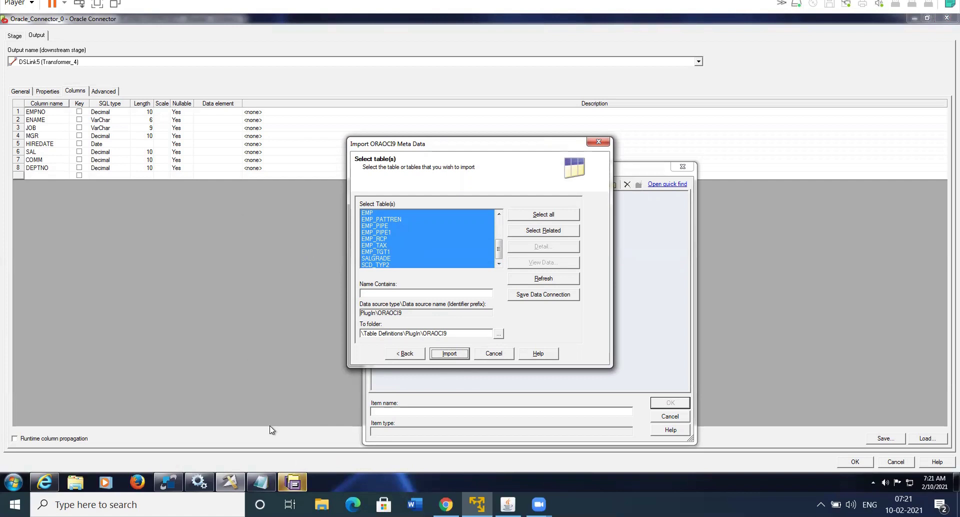
{"action": "left_click", "coordinate": [294, 481]}
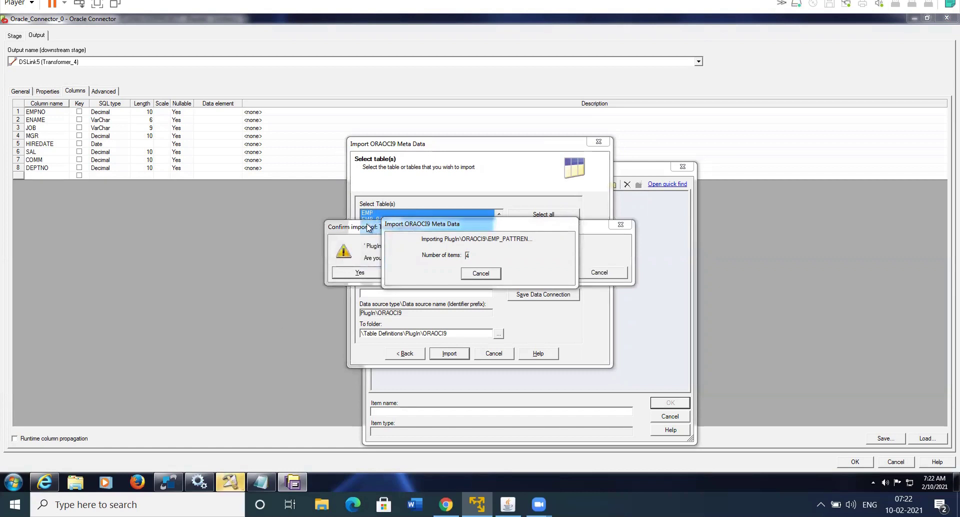
{"action": "left_click_drag", "start_coordinate": [367, 224], "coordinate": [425, 93]}
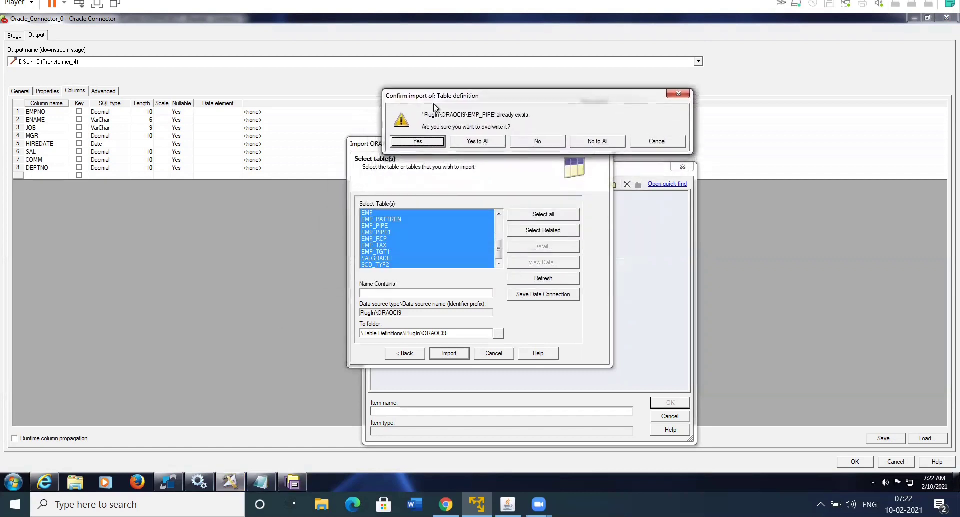
{"action": "left_click", "coordinate": [482, 142]}
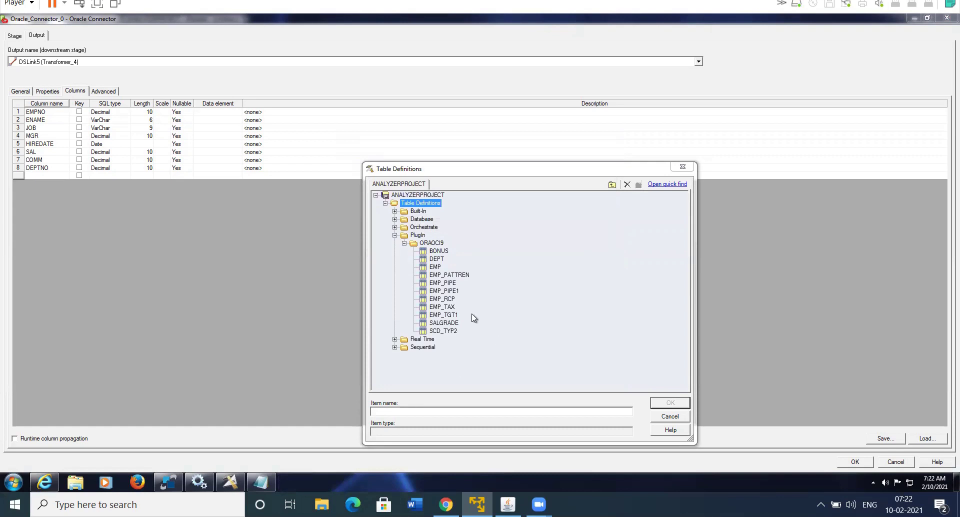
{"action": "left_click", "coordinate": [443, 291]}
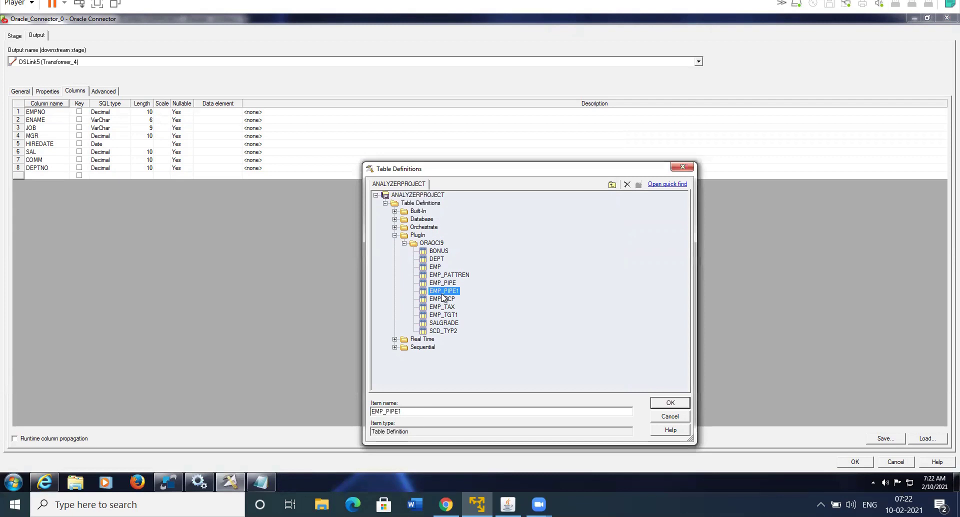
{"action": "left_click", "coordinate": [674, 404]}
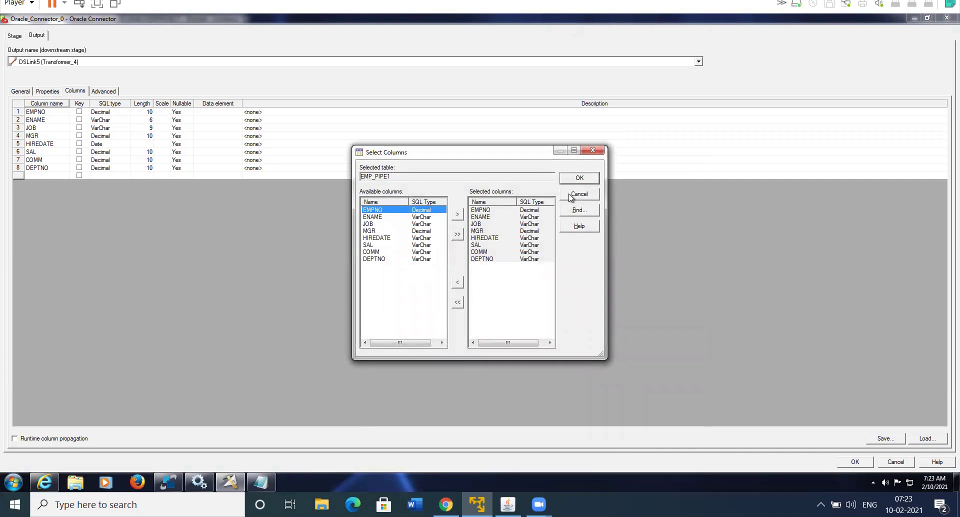
{"action": "left_click", "coordinate": [457, 302]}
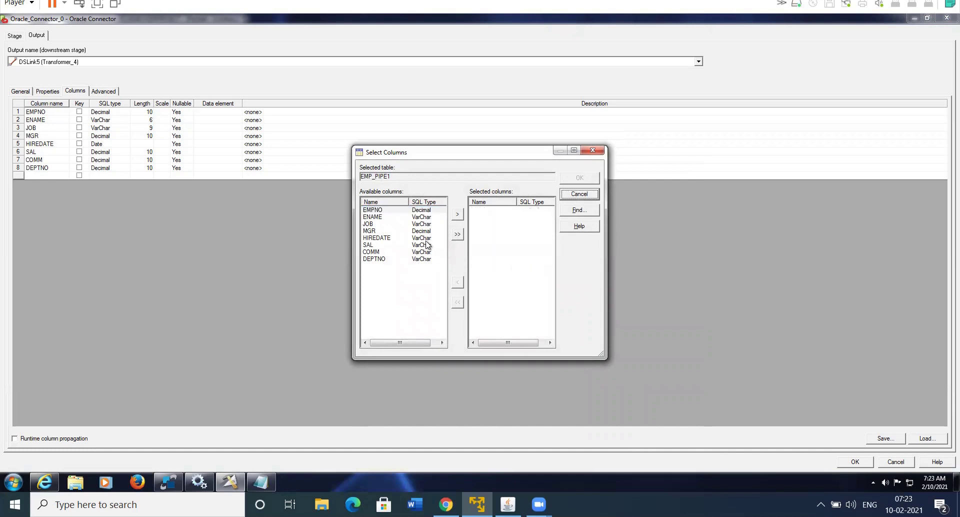
{"action": "left_click", "coordinate": [426, 211]}
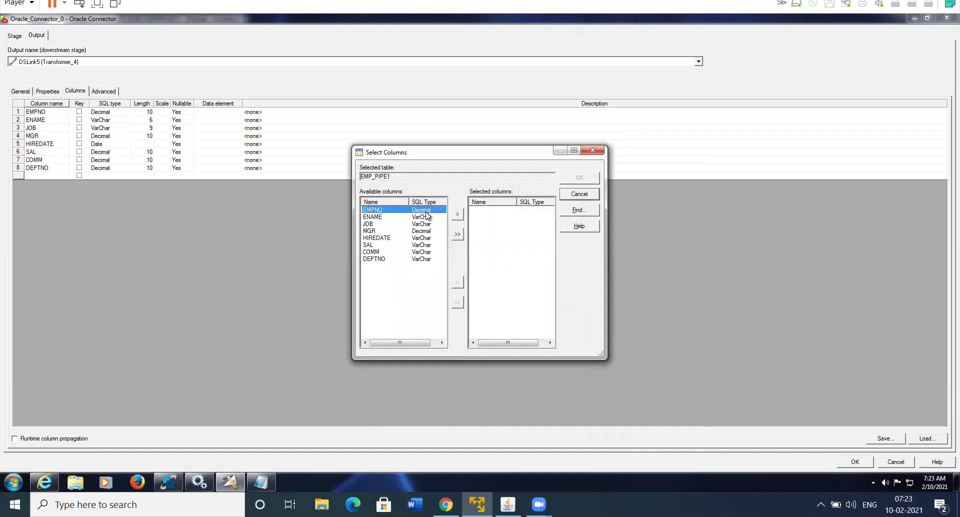
{"action": "left_click", "coordinate": [457, 234]}
{"action": "left_click", "coordinate": [488, 211]}
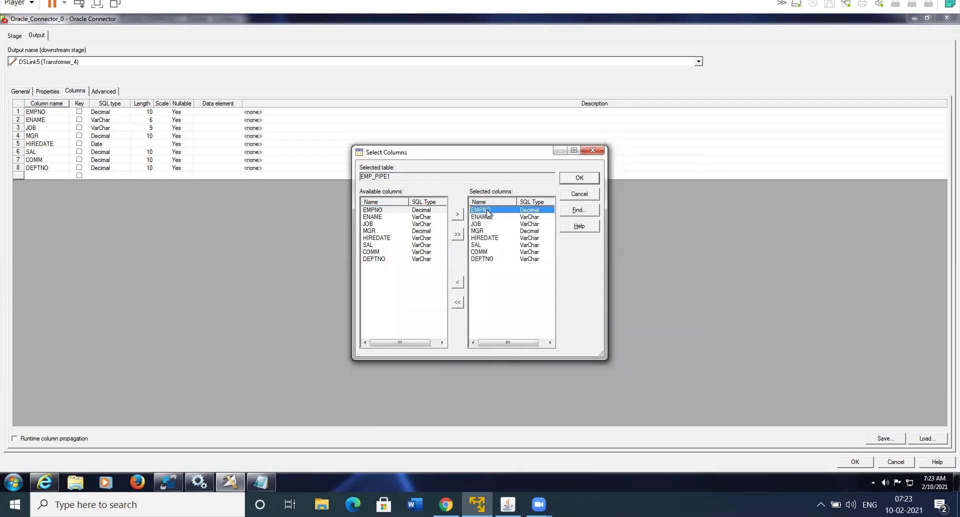
{"action": "right_click", "coordinate": [488, 212]}
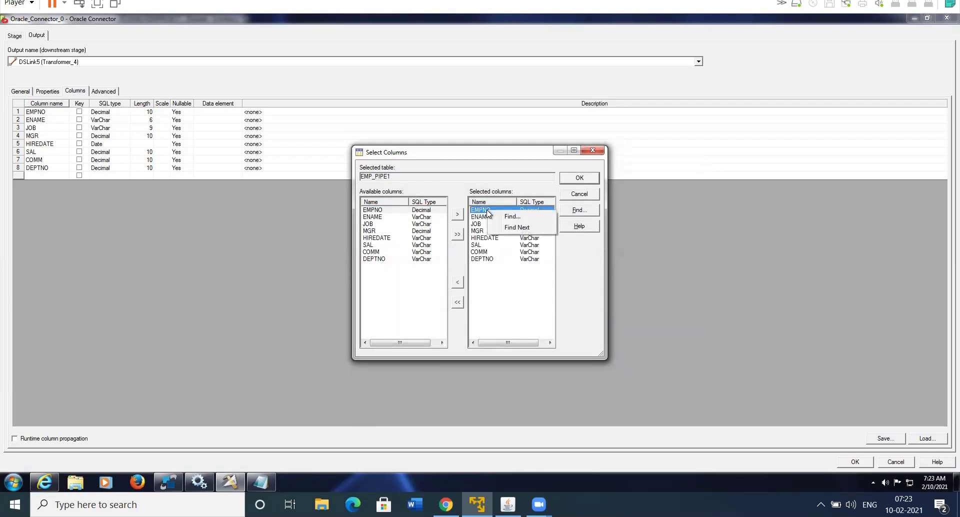
{"action": "left_click", "coordinate": [509, 277]}
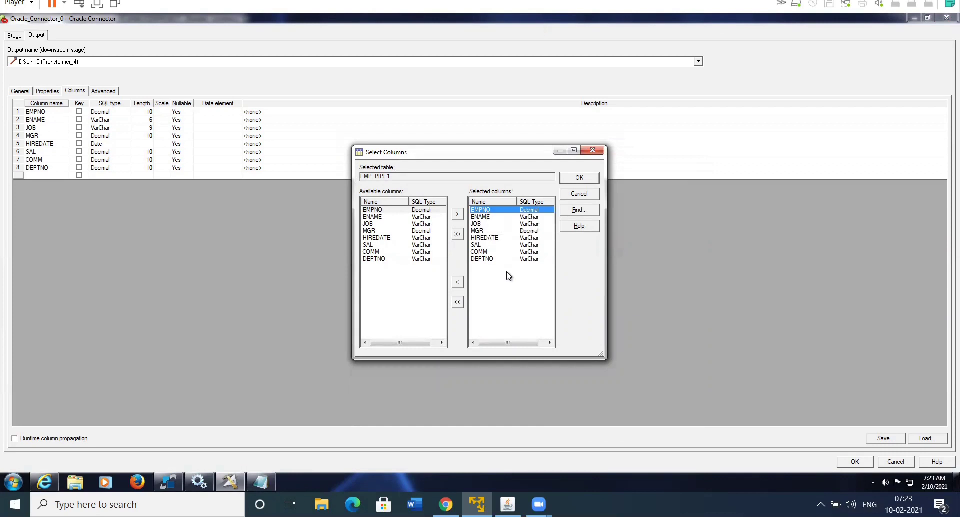
{"action": "left_click", "coordinate": [579, 194]}
{"action": "left_click", "coordinate": [665, 418]}
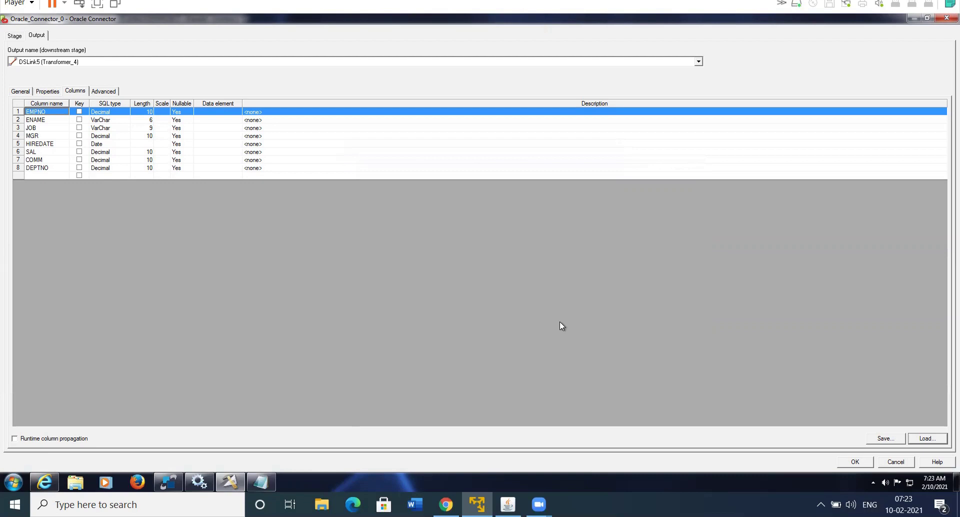
{"action": "left_click", "coordinate": [55, 112]}
{"action": "double_click", "coordinate": [54, 111]}
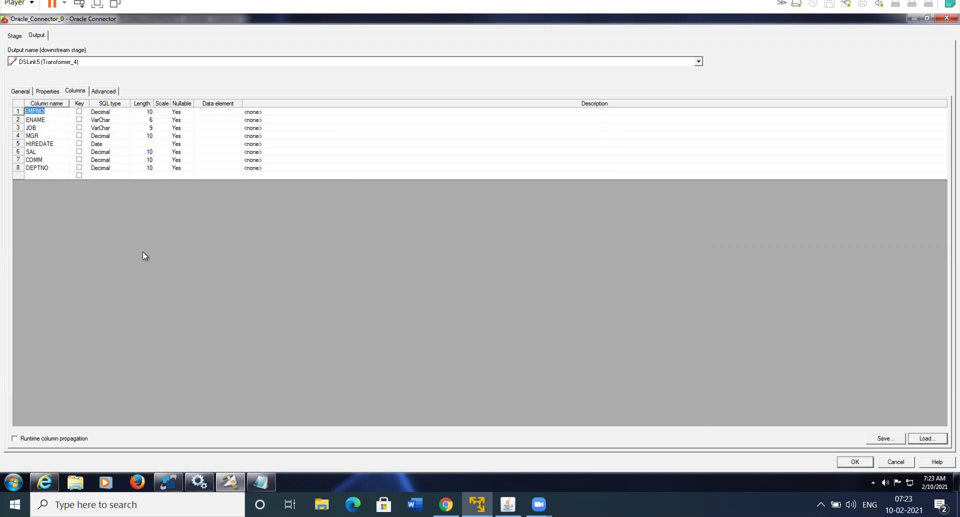
{"action": "left_click", "coordinate": [39, 177]}
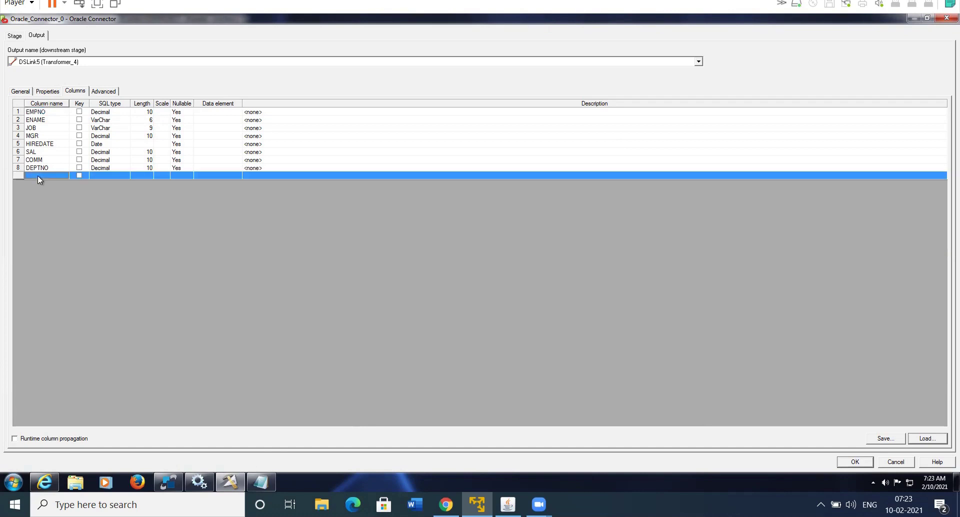
Set the SQL type of EMPNO, MGR, SAL, COMM and DEPTNO to Integer and accept the Oracle connector settings
{"action": "left_click", "coordinate": [114, 113]}
{"action": "key", "text": "i"}
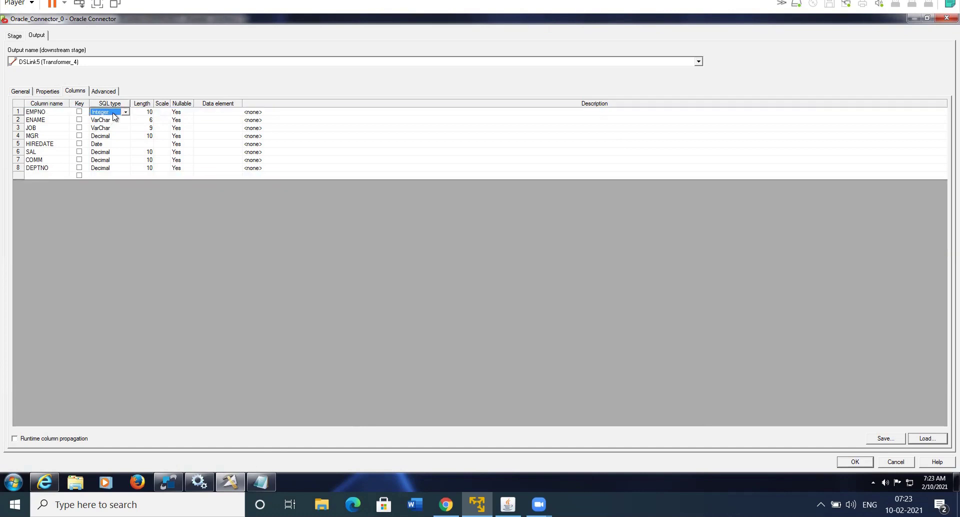
{"action": "left_click", "coordinate": [118, 136]}
{"action": "key", "text": "i"}
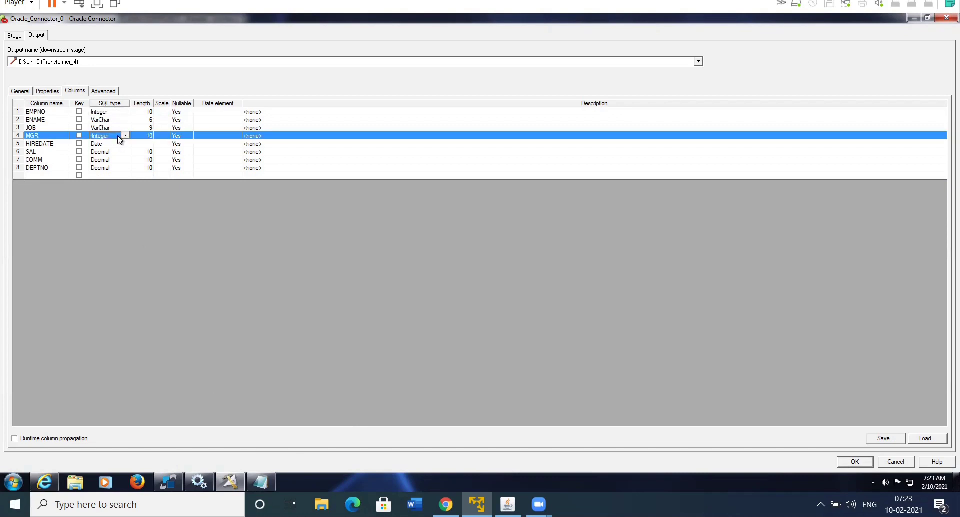
{"action": "left_click", "coordinate": [113, 152]}
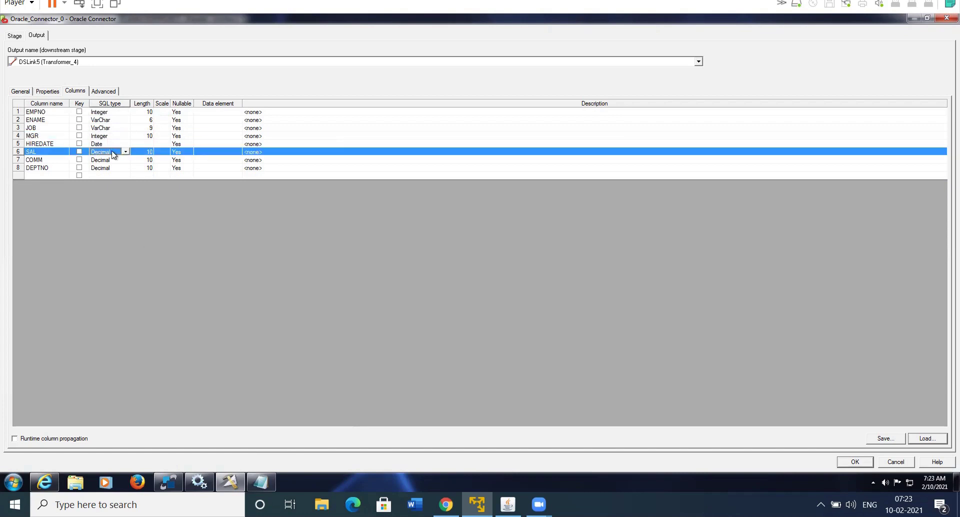
{"action": "key", "text": "i"}
{"action": "left_click", "coordinate": [117, 161]}
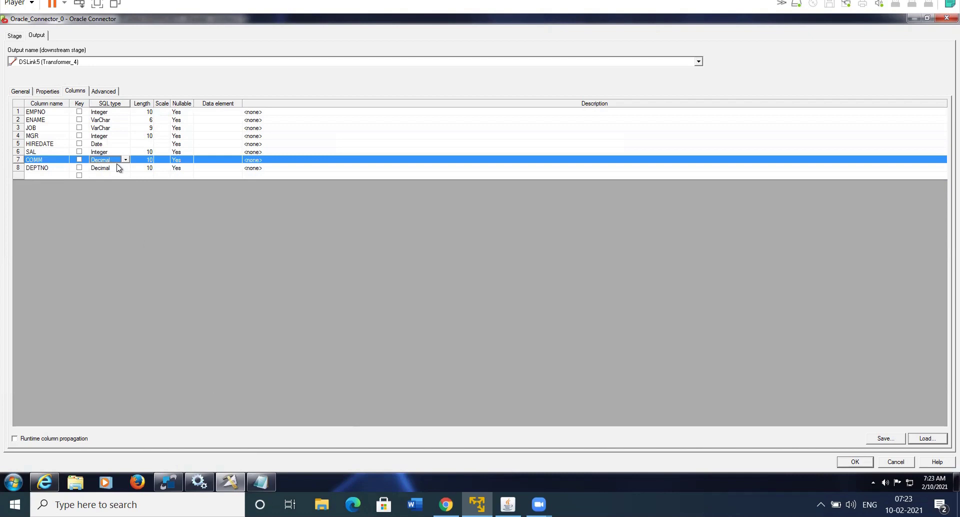
{"action": "key", "text": "i"}
{"action": "left_click", "coordinate": [121, 170]}
{"action": "key", "text": "i"}
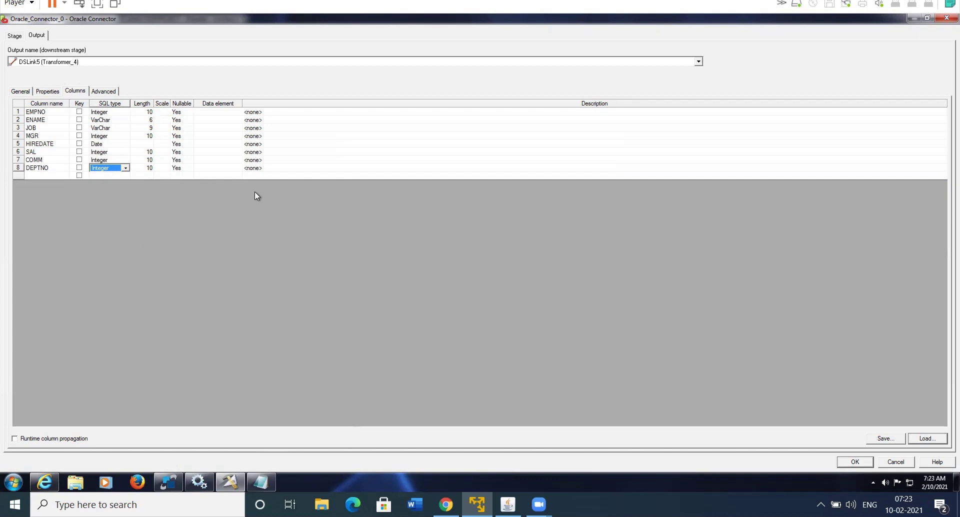
{"action": "left_click", "coordinate": [862, 461]}
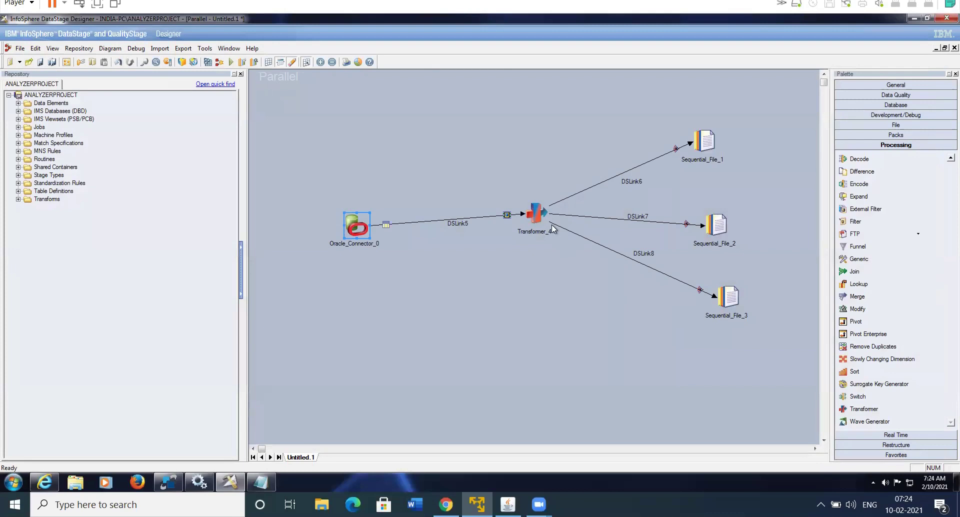
{"action": "left_click", "coordinate": [535, 214]}
{"action": "double_click", "coordinate": [535, 214]}
{"action": "left_click", "coordinate": [829, 464]}
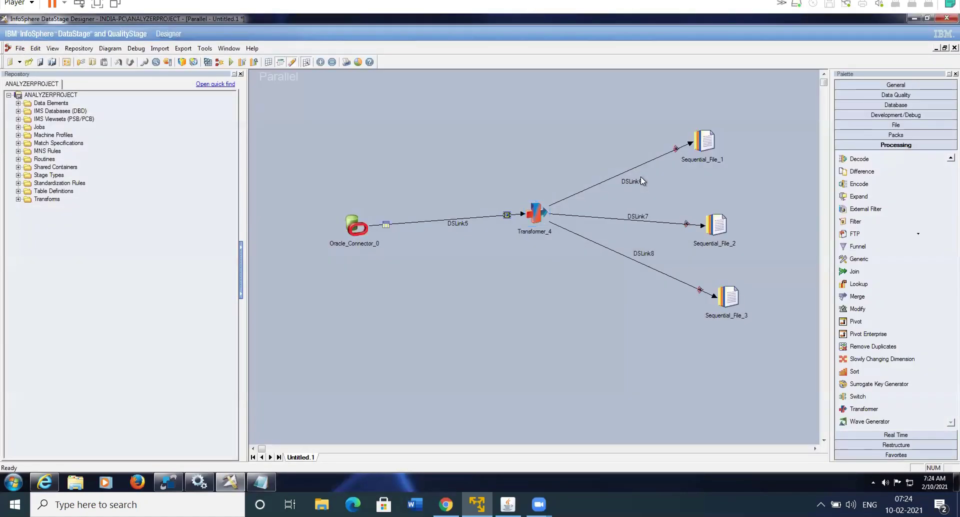
Rename the links leading to Sequential_File_1 and Sequential_File_2 as Dept_10 and Dept_20
{"action": "left_click", "coordinate": [635, 182]}
{"action": "right_click", "coordinate": [635, 182]}
{"action": "left_click", "coordinate": [650, 189]}
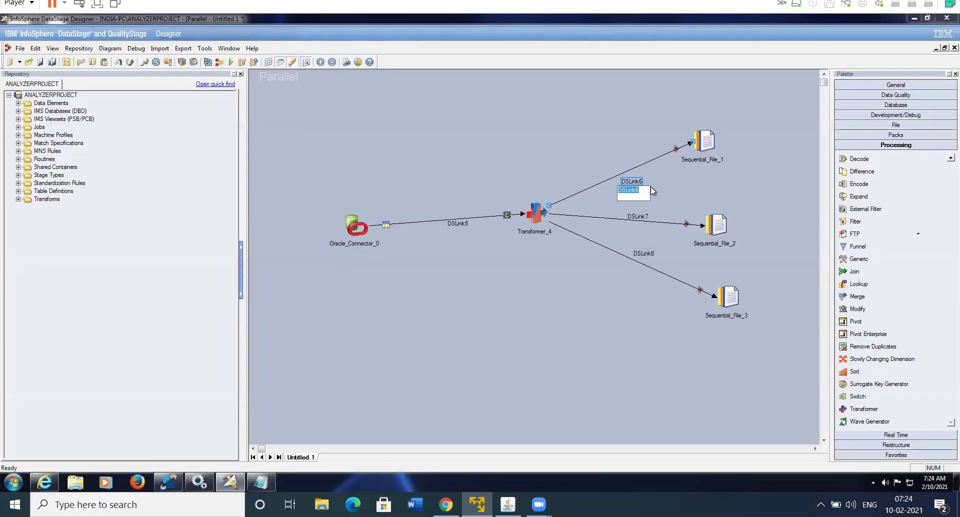
{"action": "type", "text": "Dept_10"}
{"action": "left_click", "coordinate": [648, 219]}
{"action": "right_click", "coordinate": [648, 220]}
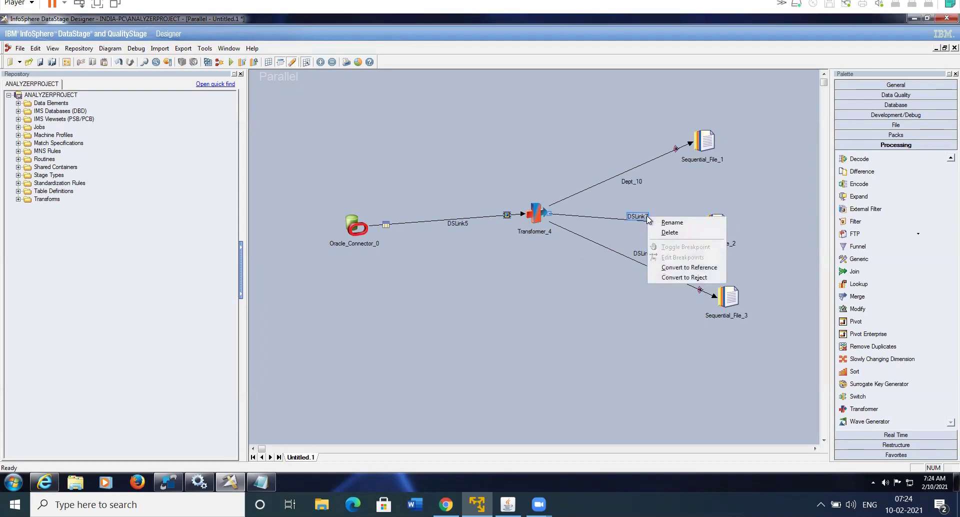
{"action": "left_click", "coordinate": [670, 222]}
{"action": "type", "text": "Dept_20"}
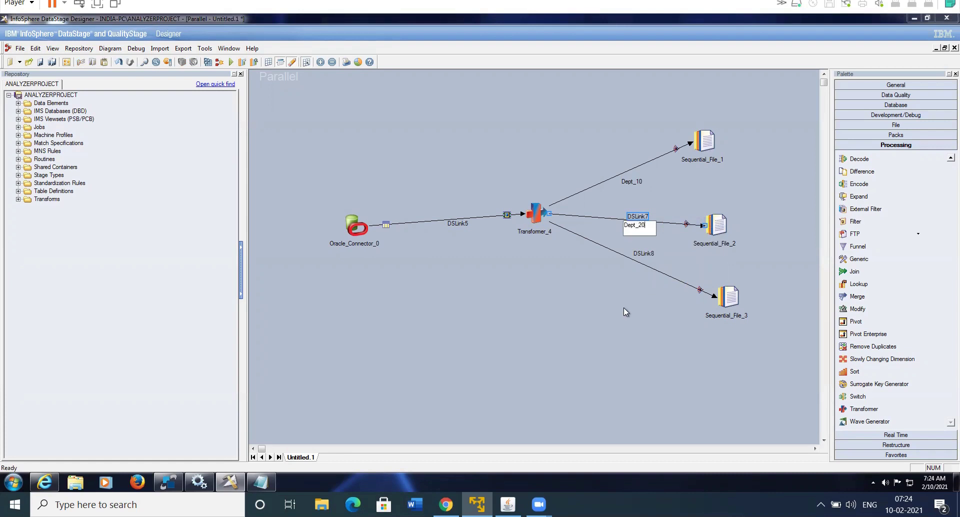
{"action": "key", "text": "Return"}
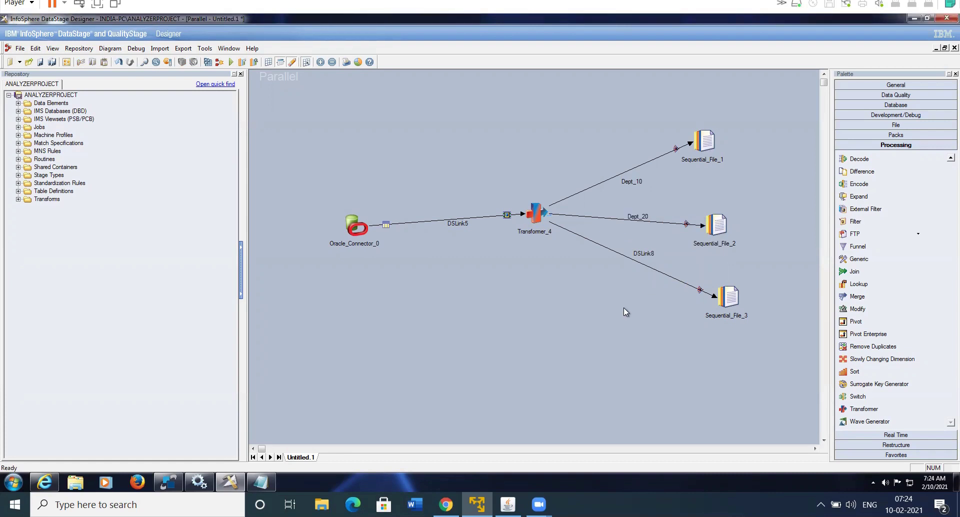
Rename the link leading to Sequential_File_3 as Dept_30
{"action": "left_click", "coordinate": [644, 253]}
{"action": "right_click", "coordinate": [652, 257]}
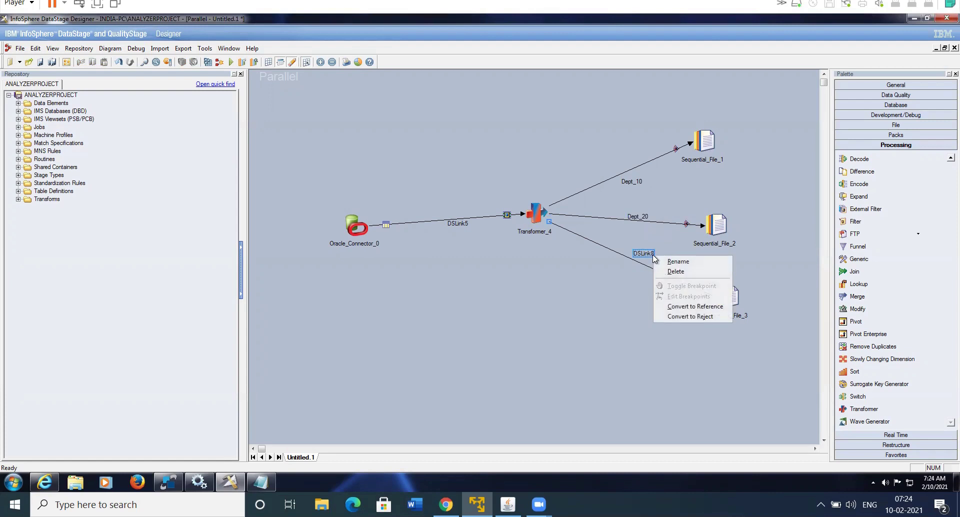
{"action": "left_click", "coordinate": [674, 260]}
{"action": "type", "text": "De"}
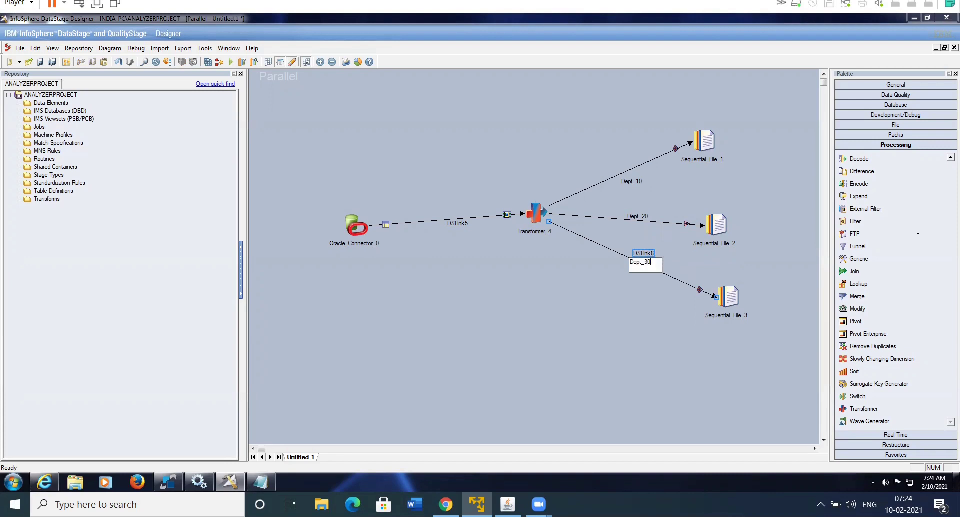
{"action": "type", "text": "pt_30"}
{"action": "left_click", "coordinate": [632, 332]}
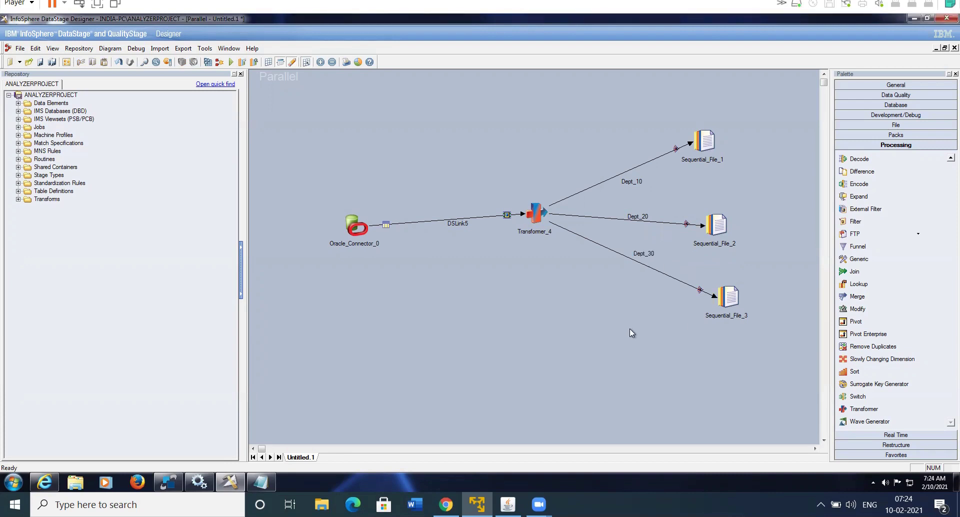
In the Transformer, map all input columns from EMPNO to DEPTNO to the Dept_10, Dept_20 and Dept_30 outputs and accept
{"action": "right_click", "coordinate": [708, 142]}
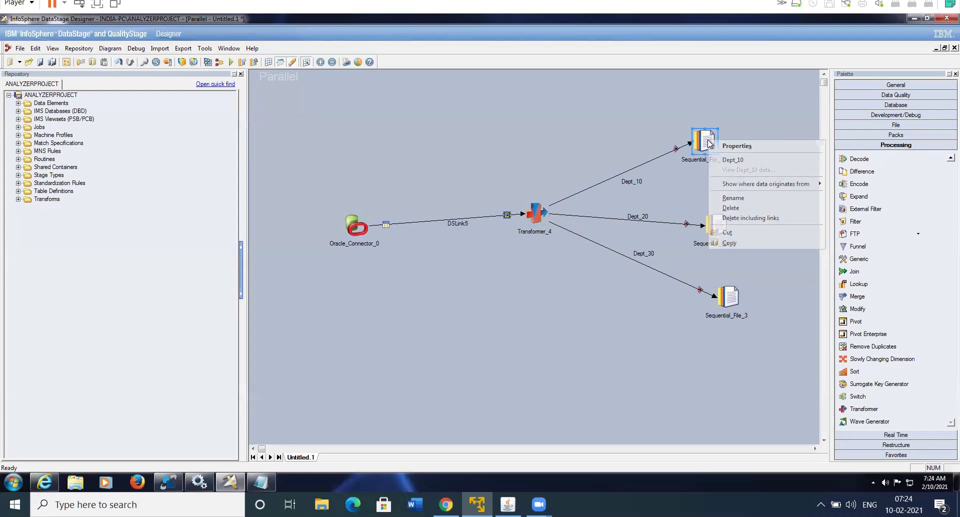
{"action": "double_click", "coordinate": [540, 215]}
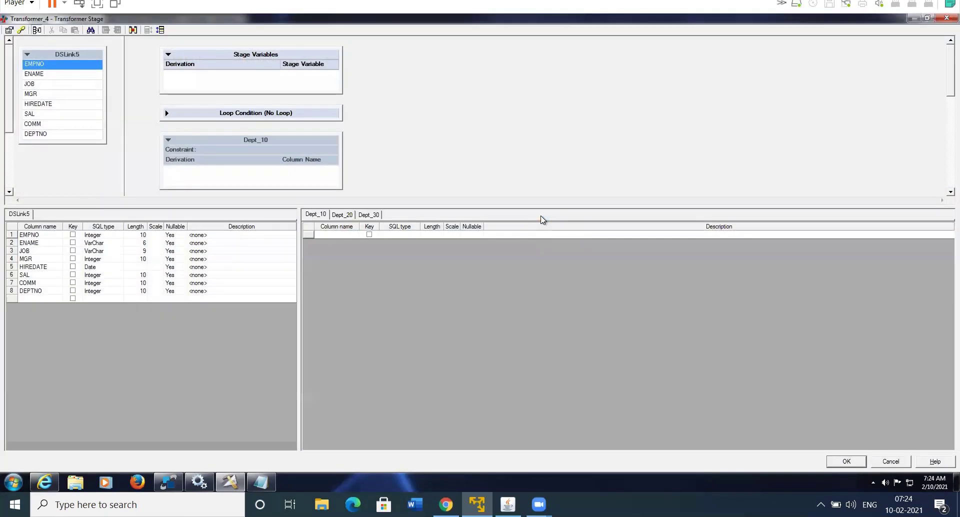
{"action": "left_click", "coordinate": [84, 106]}
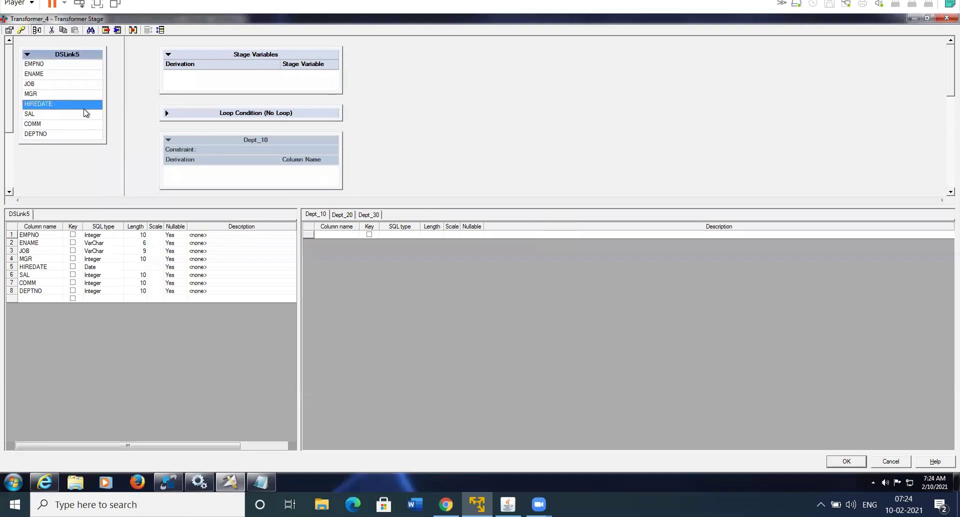
{"action": "key", "text": "ctrl+a"}
{"action": "left_click_drag", "start_coordinate": [85, 52], "coordinate": [197, 174]}
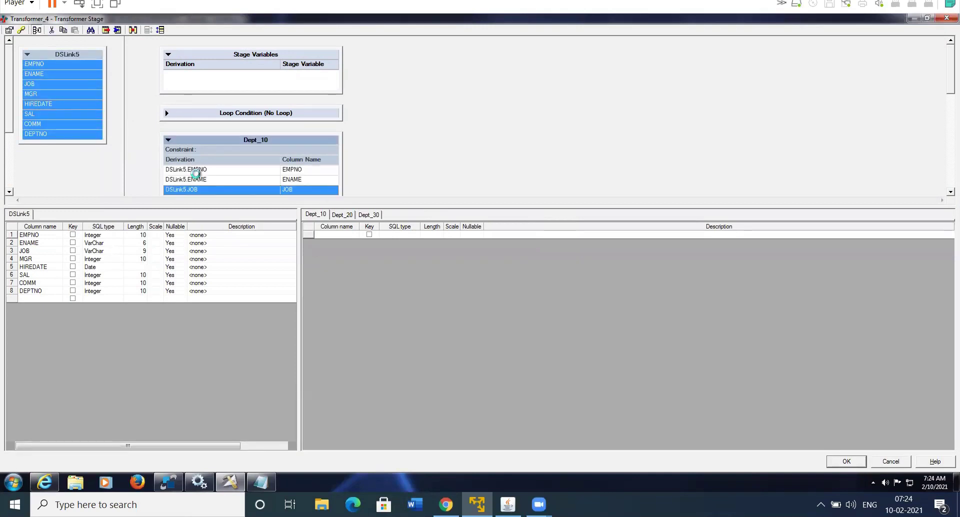
{"action": "left_click", "coordinate": [344, 214]}
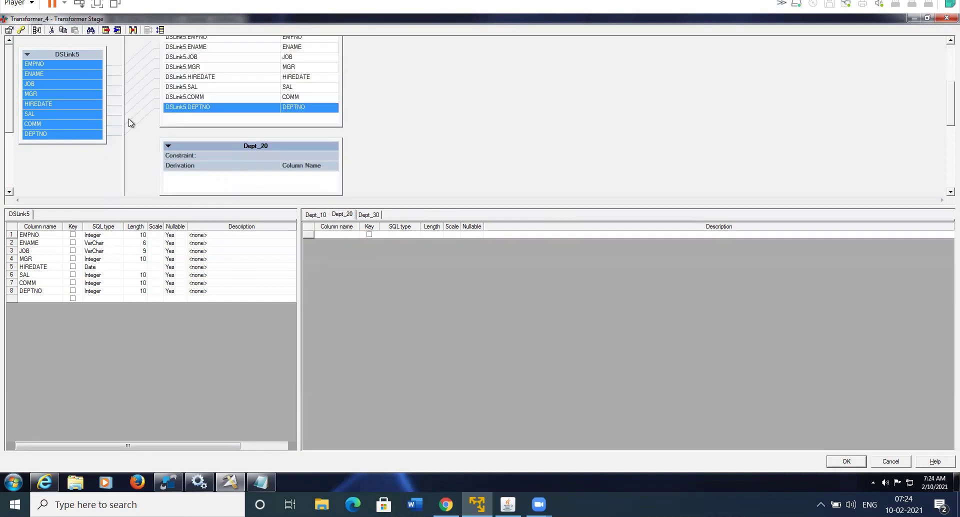
{"action": "left_click_drag", "start_coordinate": [85, 58], "coordinate": [197, 179]}
{"action": "left_click", "coordinate": [368, 215]}
{"action": "left_click_drag", "start_coordinate": [86, 59], "coordinate": [197, 185]}
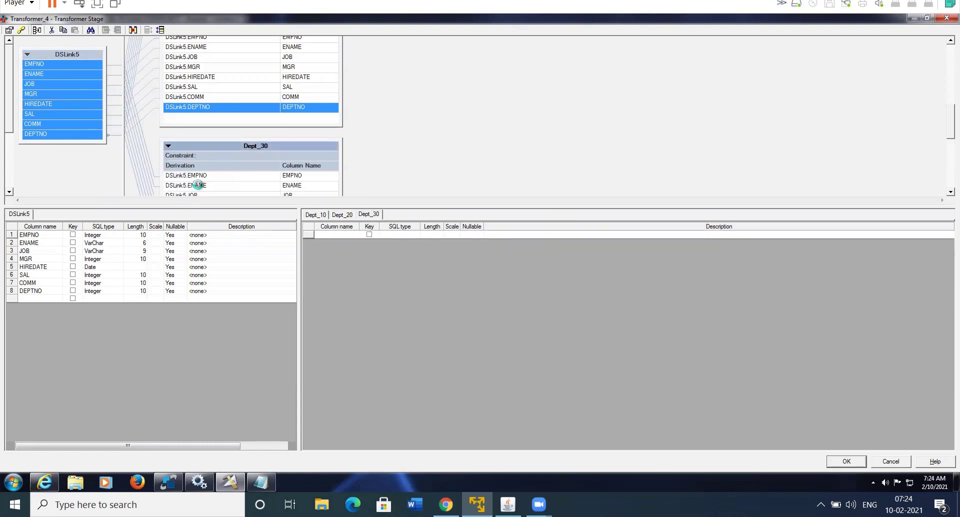
{"action": "left_click", "coordinate": [846, 461]}
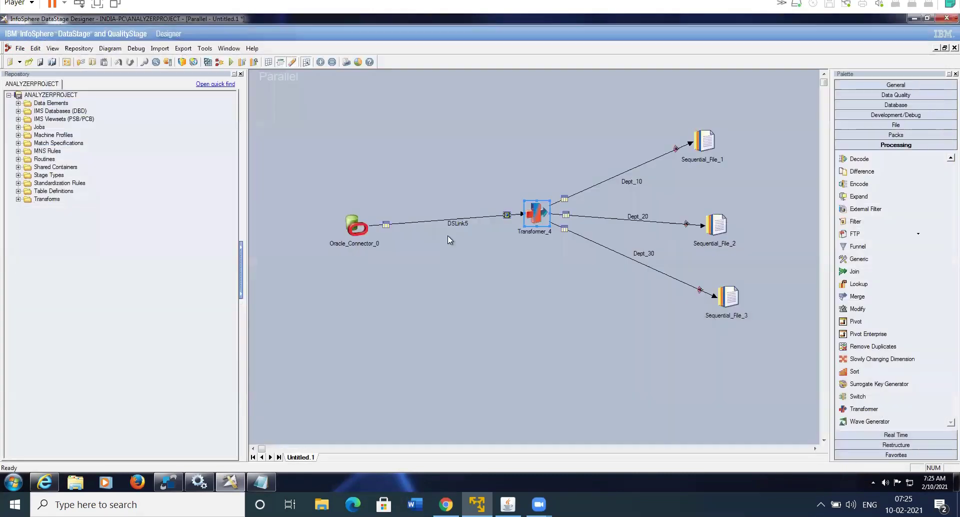
Rename the link between the Oracle connector and the Transformer as lnk_Emp_Data
{"action": "left_click", "coordinate": [456, 224]}
{"action": "right_click", "coordinate": [456, 225]}
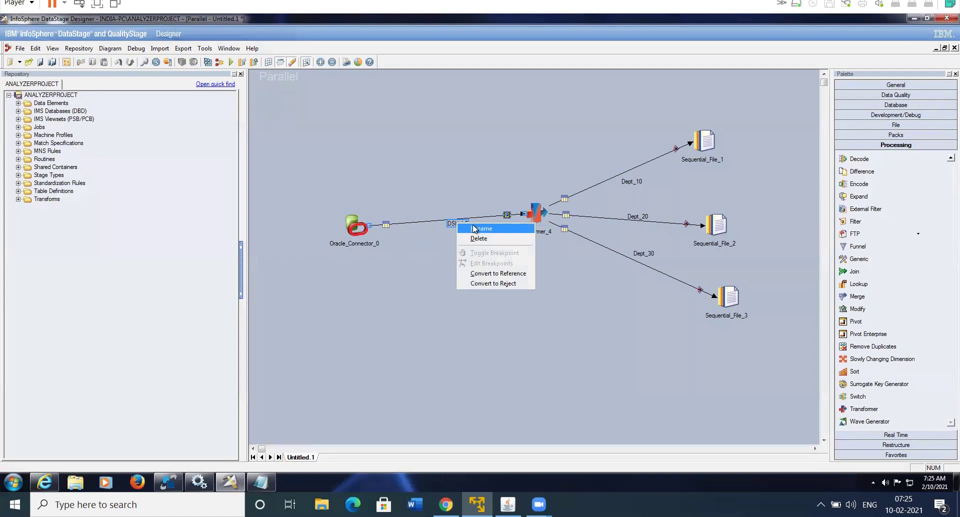
{"action": "left_click", "coordinate": [475, 229]}
{"action": "key", "text": "BackSpace"}
{"action": "type", "text": "lnk_Emp"}
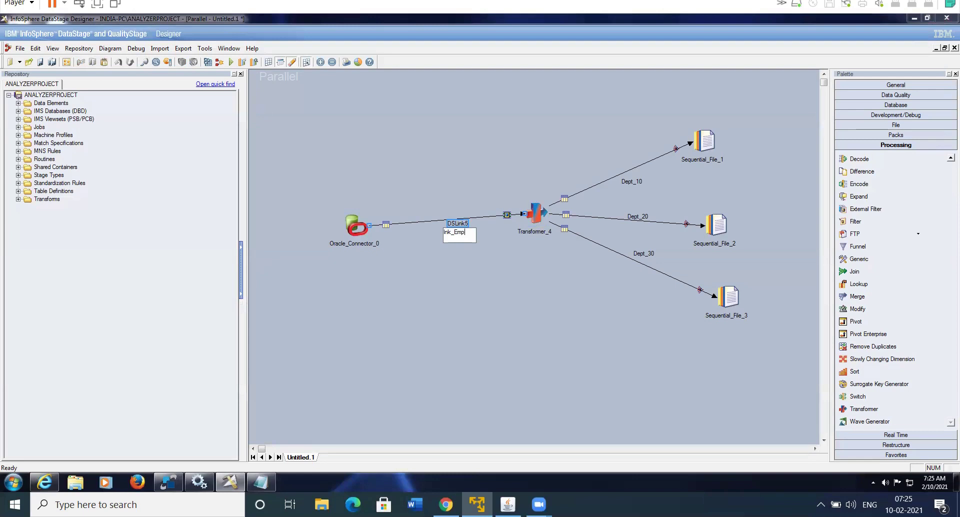
{"action": "type", "text": "_Data"}
{"action": "left_click", "coordinate": [391, 319]}
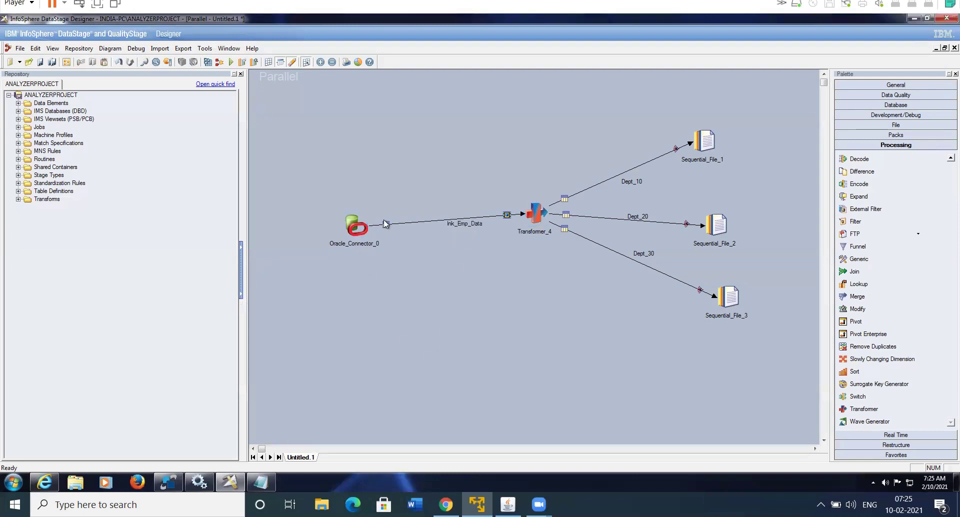
Reposition the Oracle connector and Transformer stages so the link between them runs level
{"action": "left_click", "coordinate": [355, 229]}
{"action": "left_click_drag", "start_coordinate": [356, 230], "coordinate": [344, 218]}
{"action": "left_click_drag", "start_coordinate": [535, 212], "coordinate": [496, 208]}
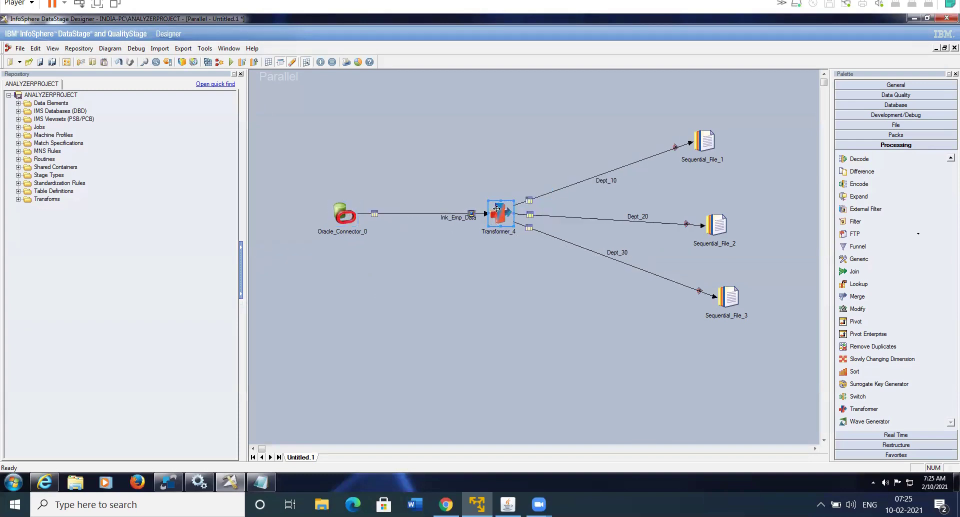
Set the target file of Sequential_File_1 to EMP_10.txt in the C:\DS_TGT folder
{"action": "double_click", "coordinate": [703, 144]}
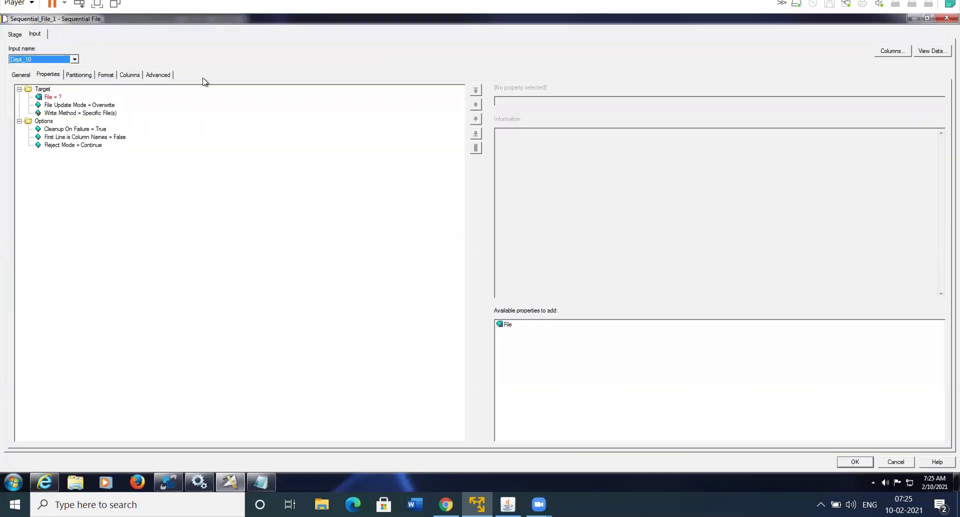
{"action": "left_click", "coordinate": [56, 96]}
{"action": "left_click", "coordinate": [940, 101]}
{"action": "left_click", "coordinate": [899, 127]}
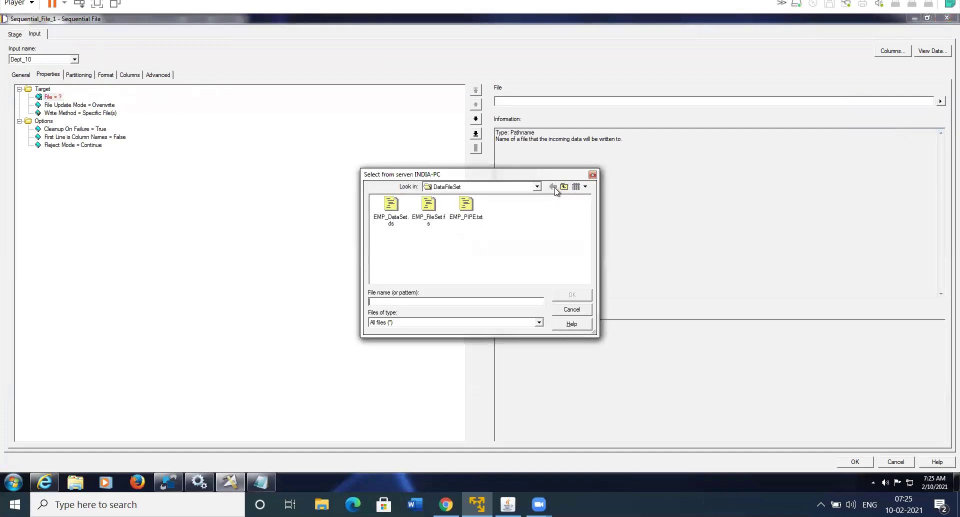
{"action": "left_click", "coordinate": [537, 186]}
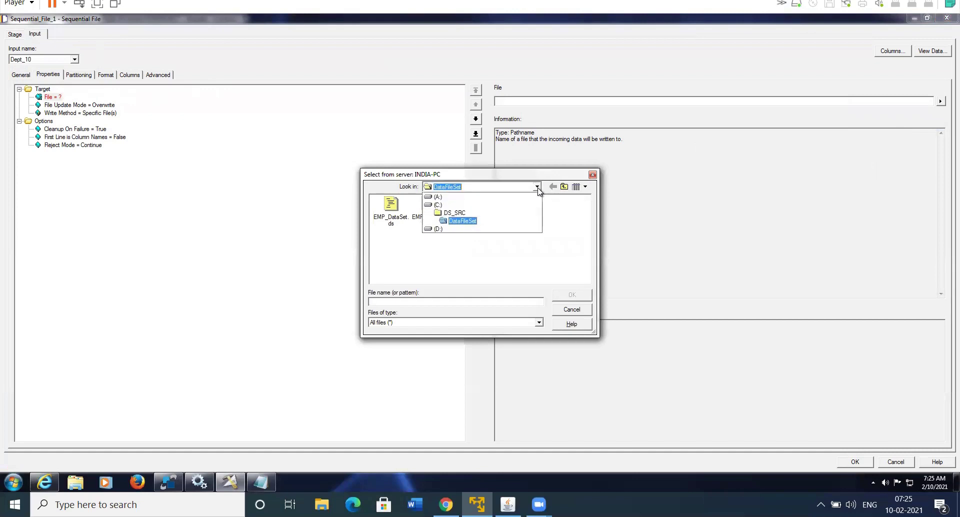
{"action": "left_click", "coordinate": [438, 205]}
{"action": "double_click", "coordinate": [503, 205]}
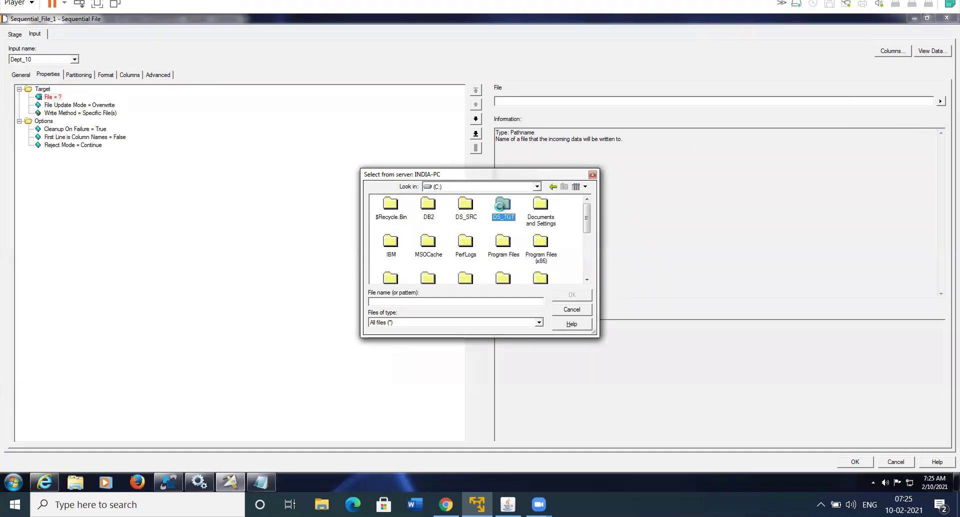
{"action": "left_click", "coordinate": [415, 300]}
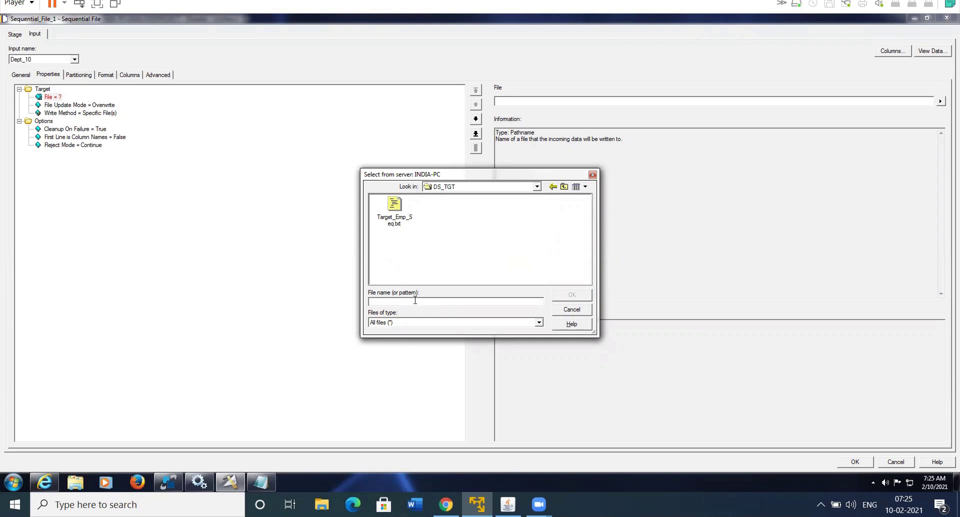
{"action": "type", "text": "EMP_10.txt"}
{"action": "left_click", "coordinate": [580, 295]}
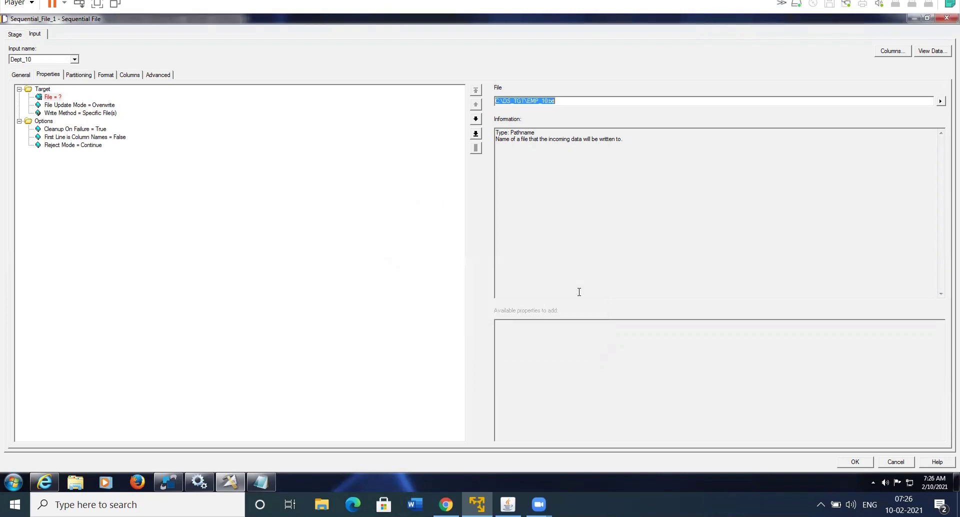
Set First Line is Column Names to True for Sequential_File_1
{"action": "left_click", "coordinate": [83, 106]}
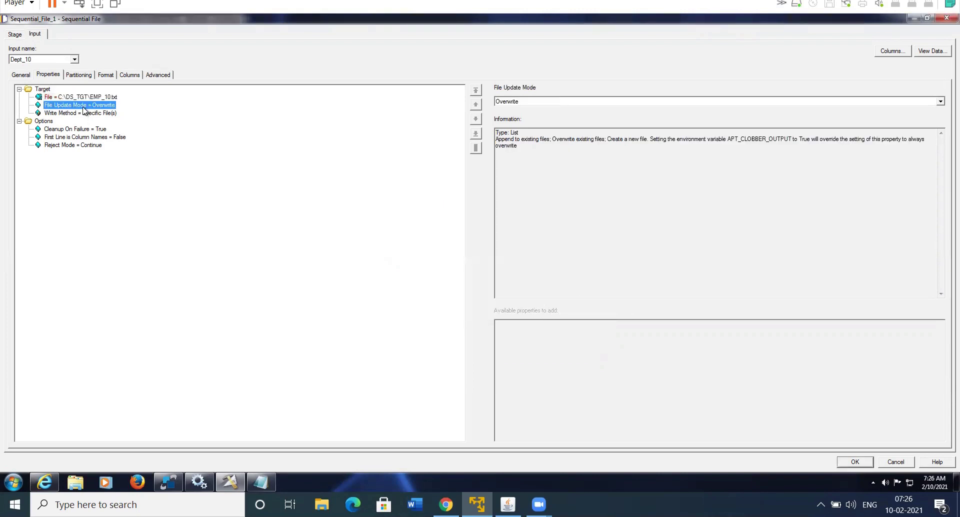
{"action": "left_click", "coordinate": [105, 137]}
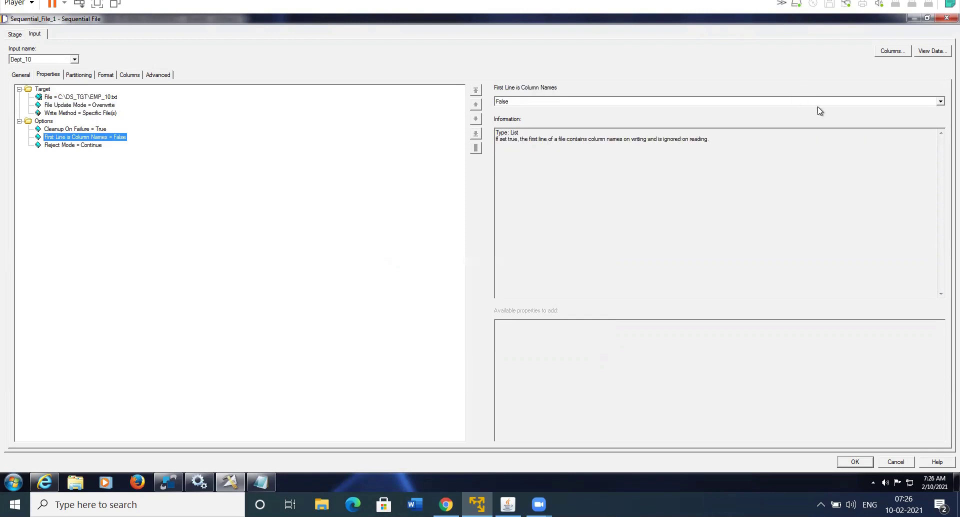
{"action": "left_click", "coordinate": [933, 102]}
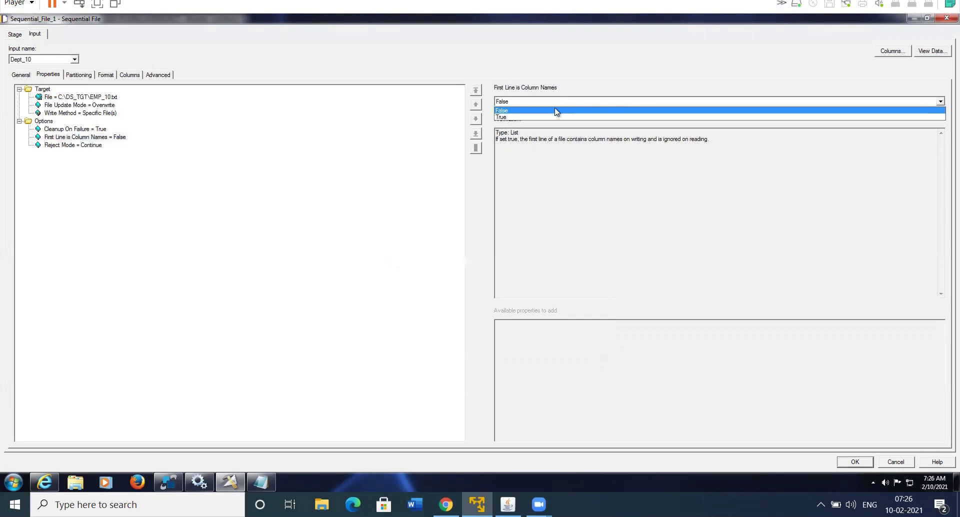
{"action": "left_click", "coordinate": [510, 118]}
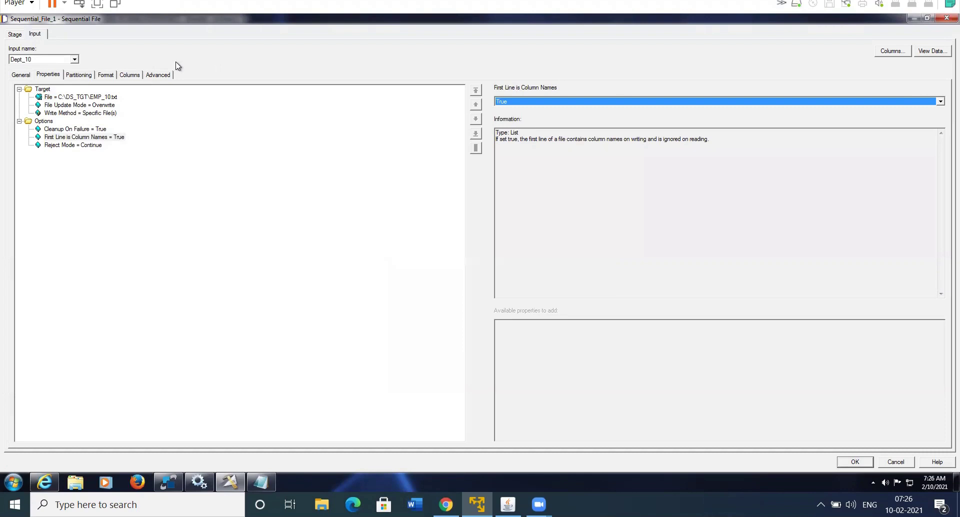
Replace the Quote field default of Sequential_File_1 with a Null field value property, check the columns and accept the stage settings
{"action": "left_click", "coordinate": [90, 75]}
{"action": "left_click", "coordinate": [105, 75]}
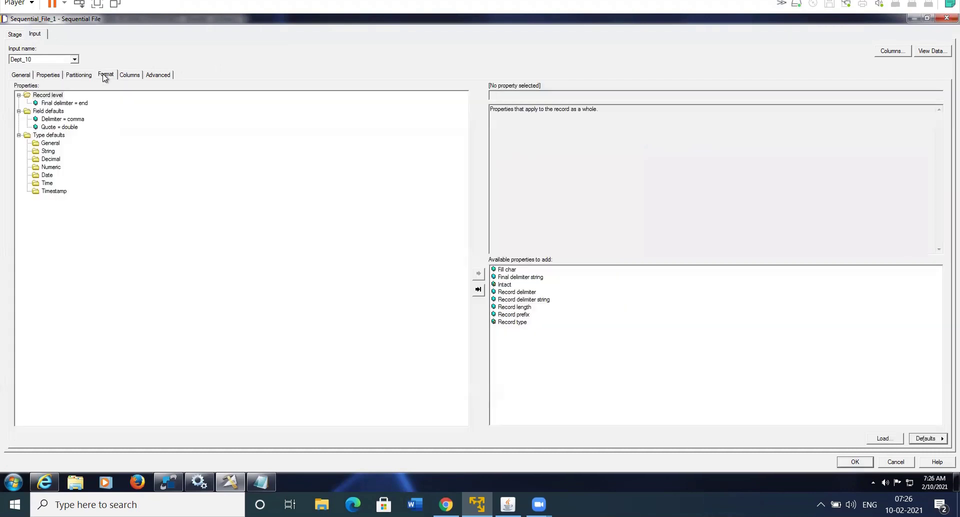
{"action": "left_click", "coordinate": [73, 129]}
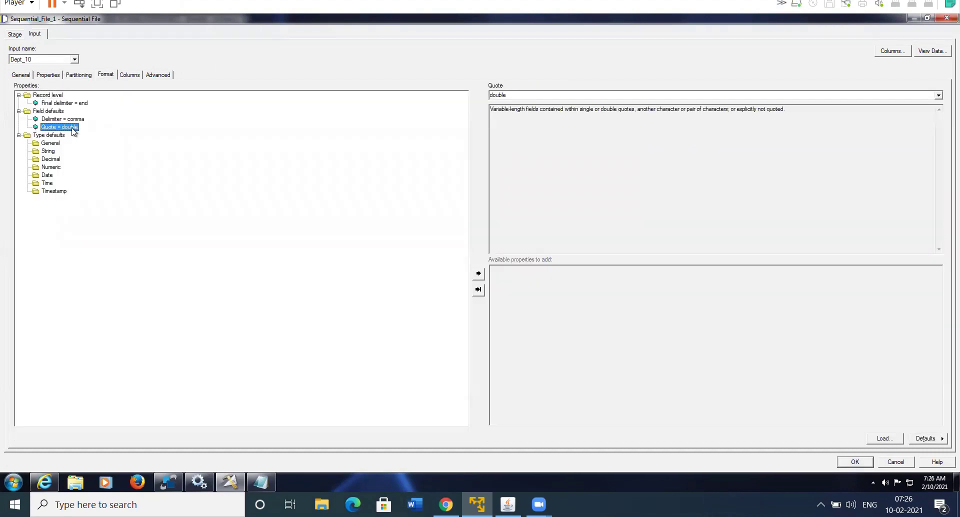
{"action": "key", "text": "Delete"}
{"action": "double_click", "coordinate": [515, 292]}
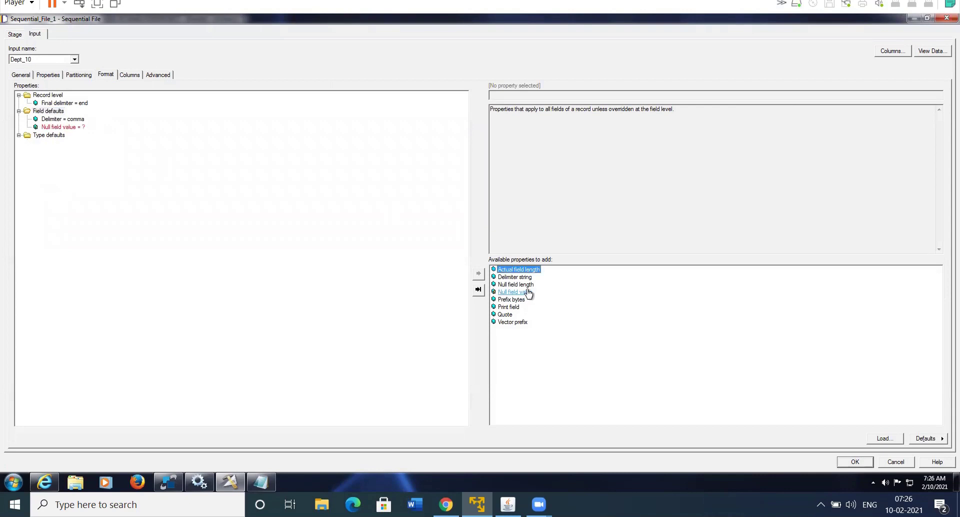
{"action": "left_click", "coordinate": [517, 95]}
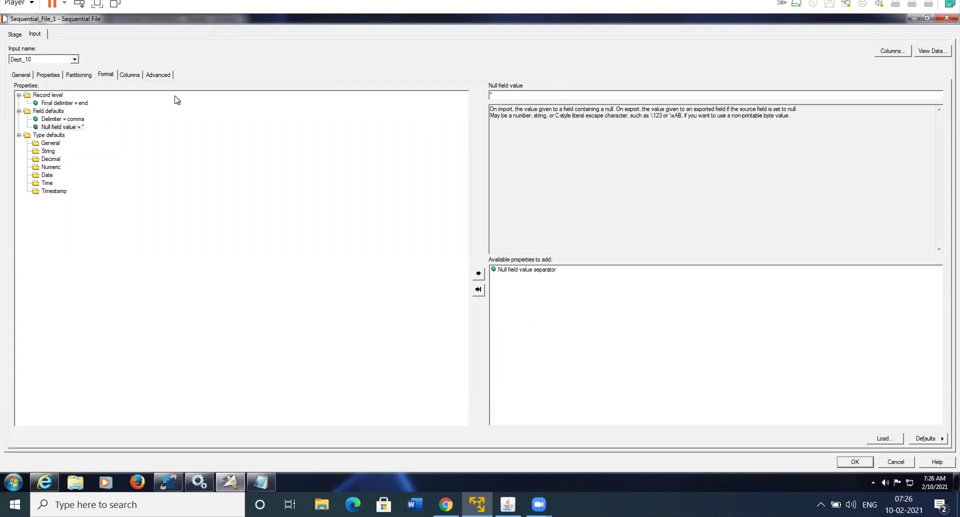
{"action": "left_click", "coordinate": [134, 76]}
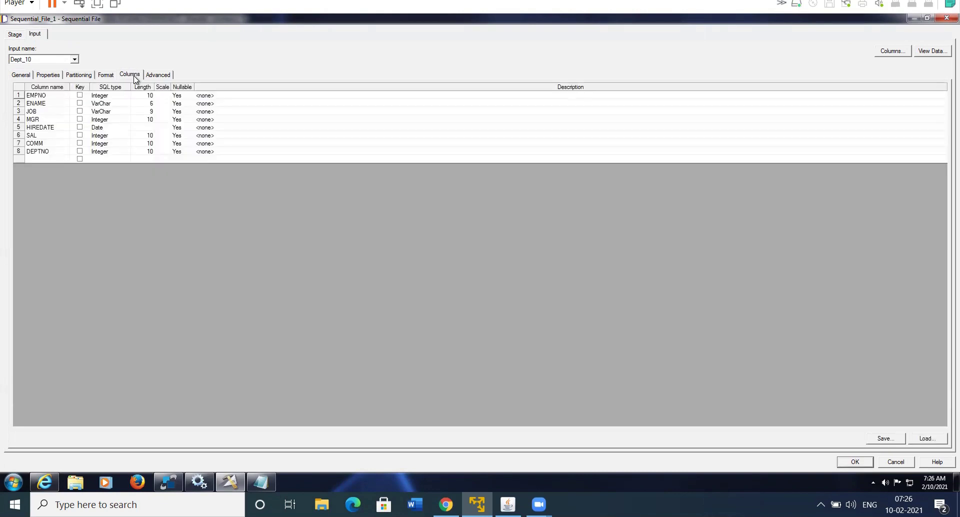
{"action": "left_click", "coordinate": [855, 461]}
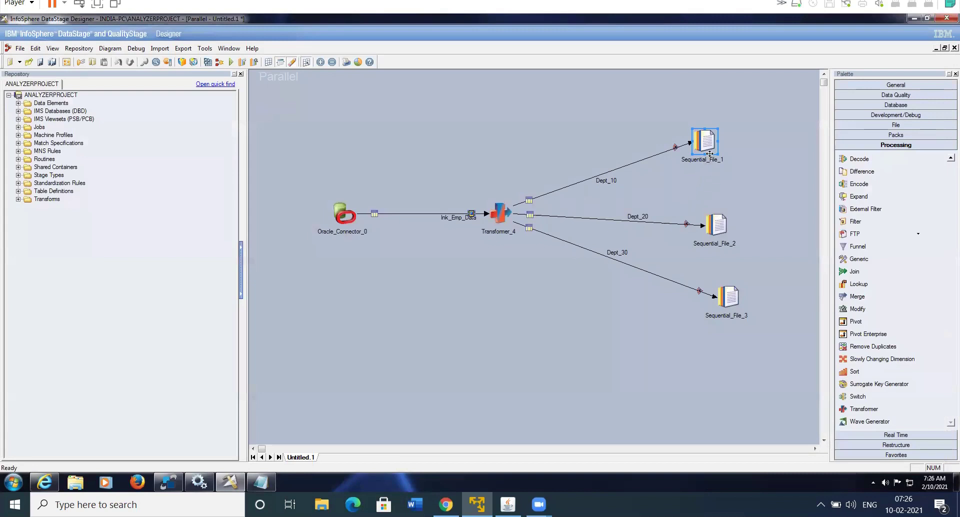
Copy the target file path C:\DS_TGT\EMP_10.txt from the Sequential_File_1 properties
{"action": "double_click", "coordinate": [709, 134]}
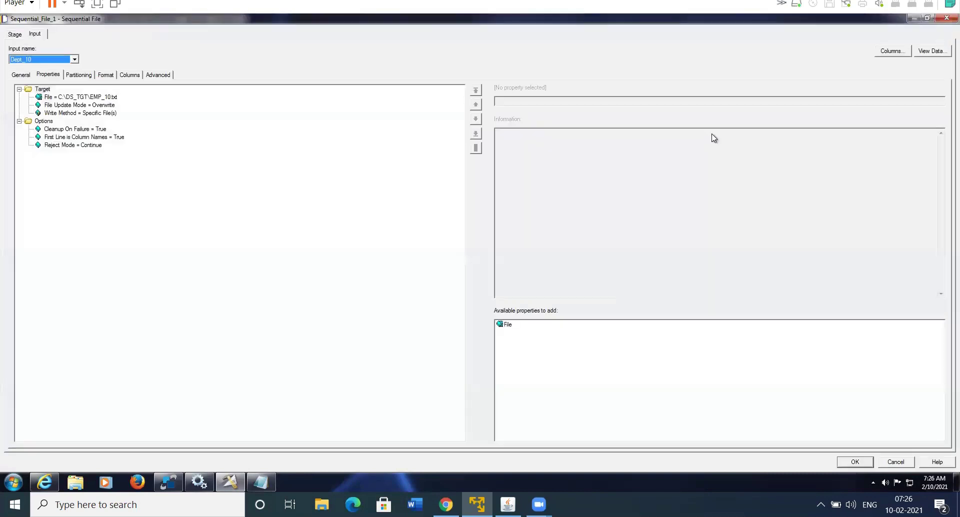
{"action": "left_click", "coordinate": [106, 97]}
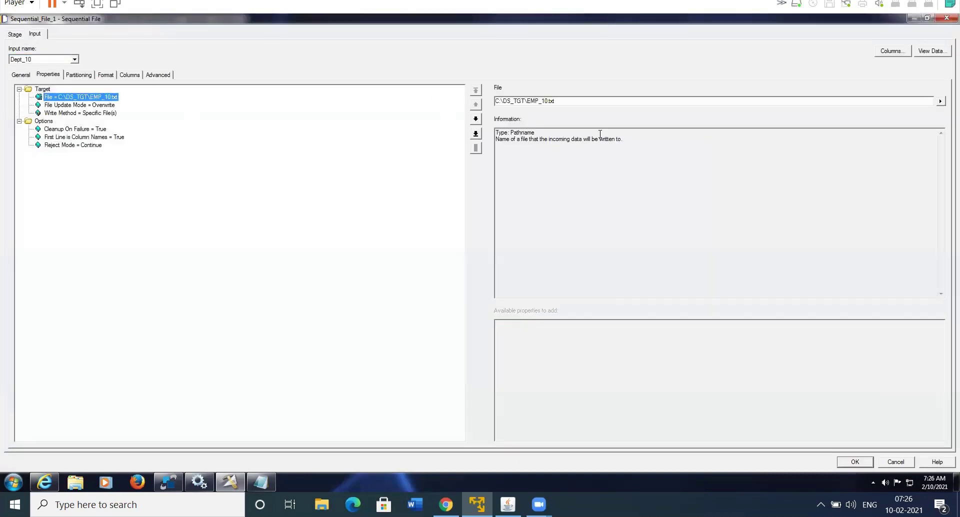
{"action": "left_click_drag", "start_coordinate": [582, 102], "coordinate": [318, 103]}
{"action": "key", "text": "ctrl+c"}
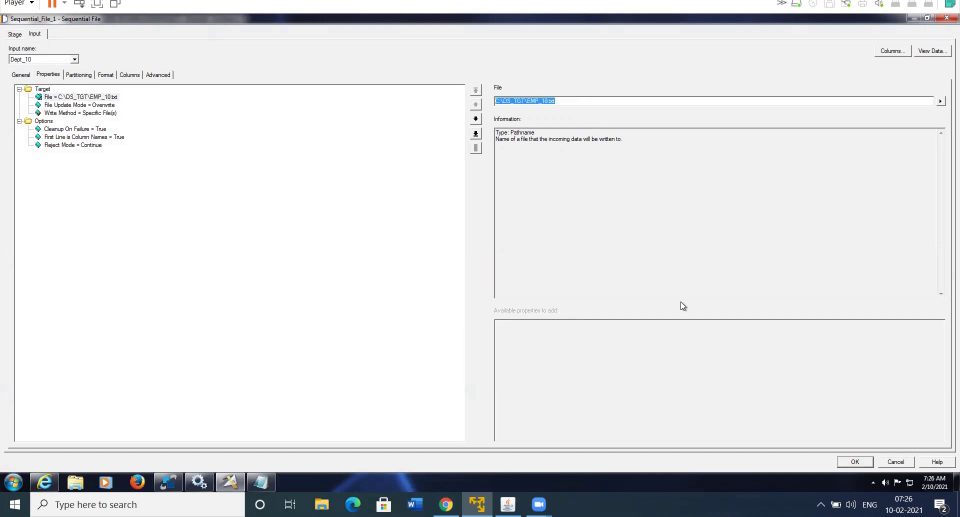
{"action": "left_click", "coordinate": [856, 463]}
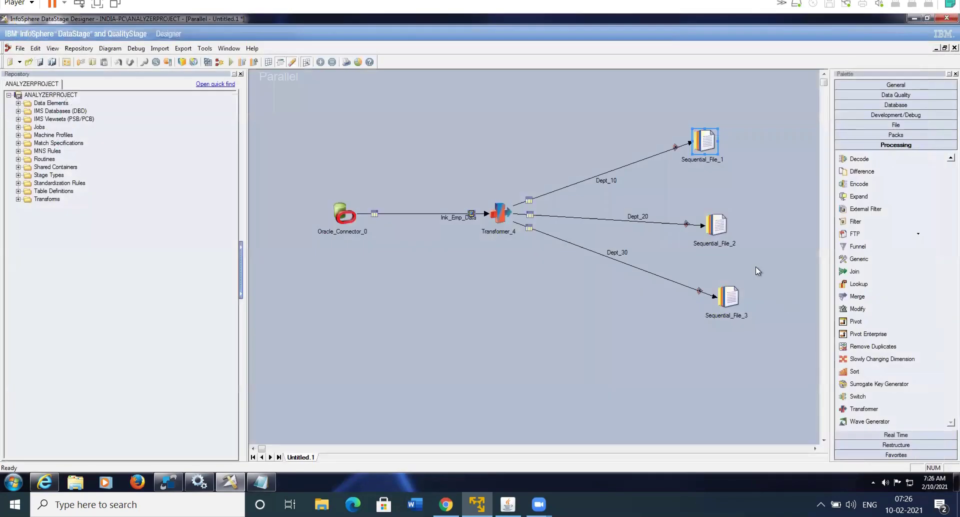
Rename the Sequential_File_1 stage as Seq_10
{"action": "right_click", "coordinate": [708, 142]}
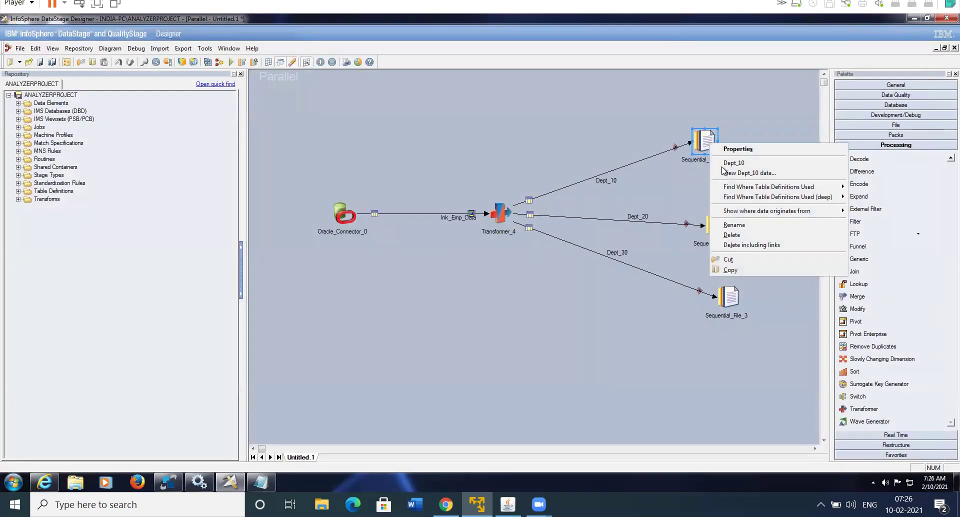
{"action": "left_click", "coordinate": [733, 225]}
{"action": "type", "text": "Seq_10"}
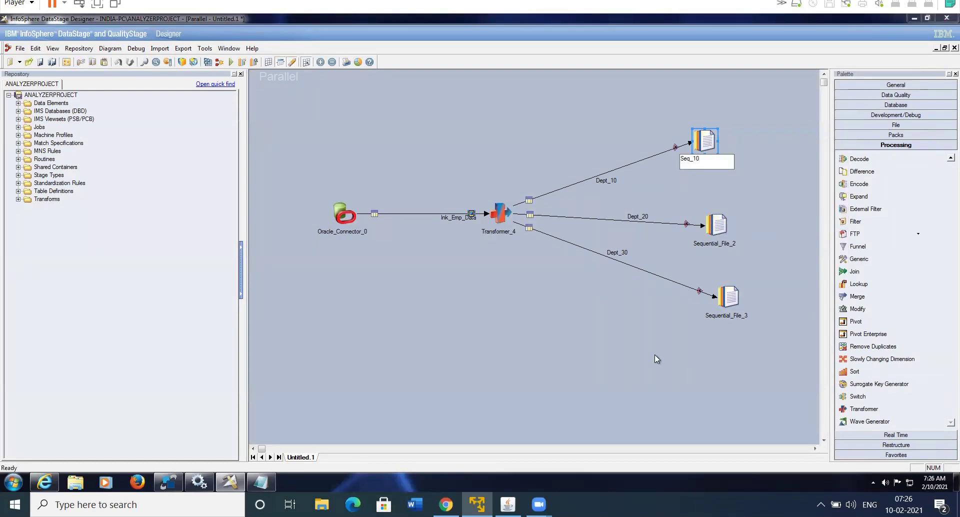
{"action": "key", "text": "Return"}
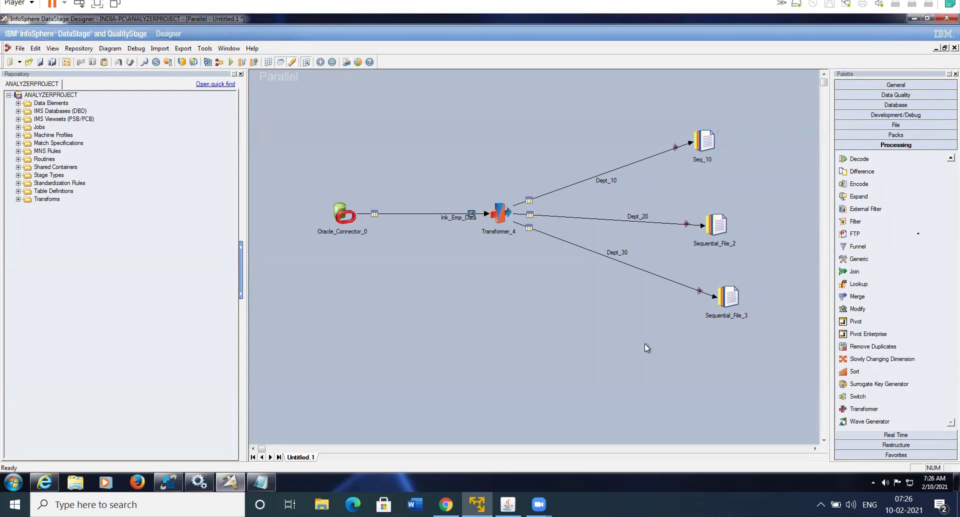
Rename the Sequential_File_2 stage as Seq_20
{"action": "left_click", "coordinate": [721, 230]}
{"action": "right_click", "coordinate": [722, 229]}
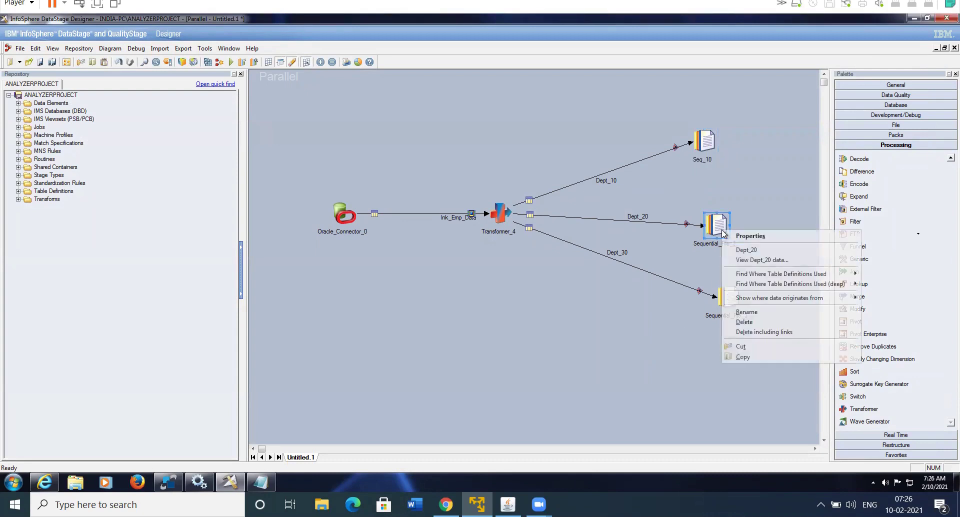
{"action": "left_click", "coordinate": [748, 313]}
{"action": "type", "text": "Seq_20"}
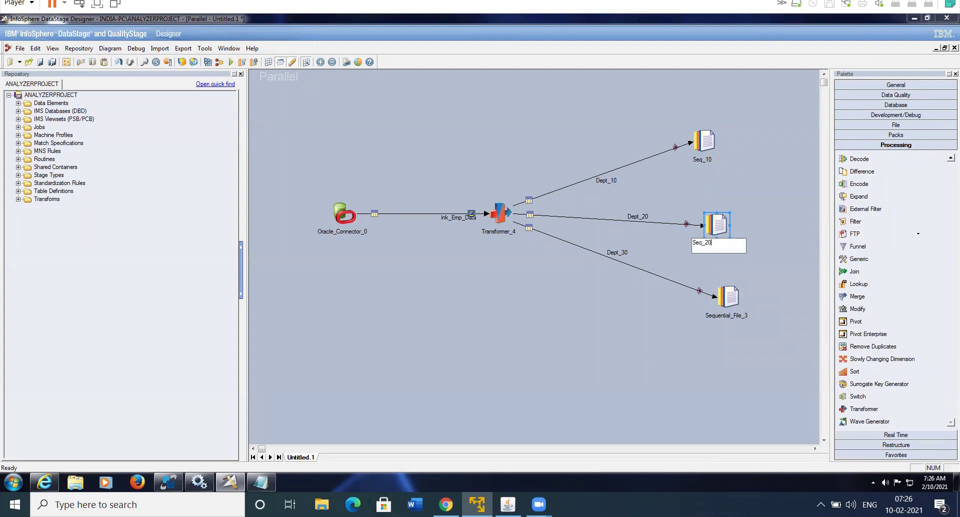
{"action": "left_click", "coordinate": [669, 353]}
Set the target file of the Seq_20 stage to C:\DS_TGT\EMP_20.txt, reusing the copied path
{"action": "double_click", "coordinate": [716, 225]}
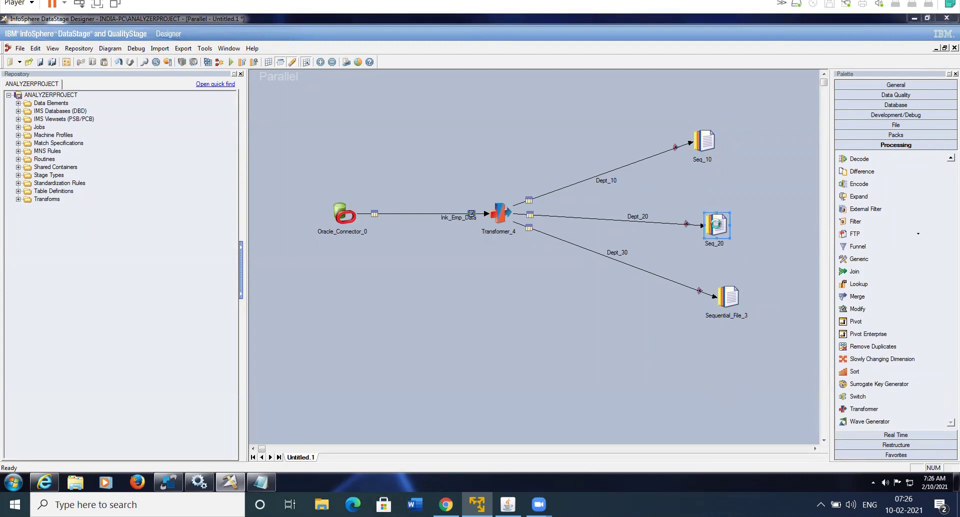
{"action": "left_click", "coordinate": [53, 97]}
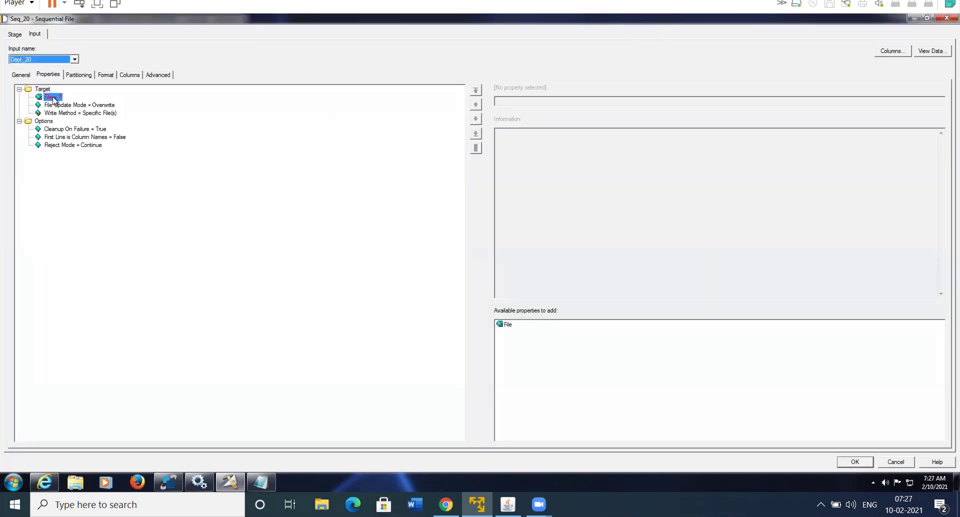
{"action": "left_click", "coordinate": [547, 100]}
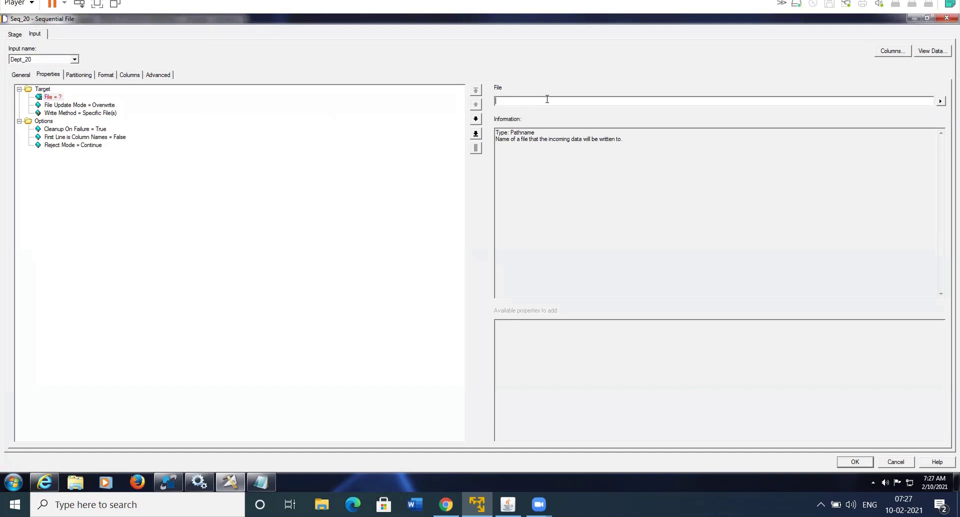
{"action": "key", "text": "ctrl+v"}
{"action": "left_click", "coordinate": [546, 100]}
{"action": "key", "text": "BackSpace"}
{"action": "type", "text": "2"}
Set First Line is Column Names to True for Seq_20
{"action": "left_click", "coordinate": [116, 142]}
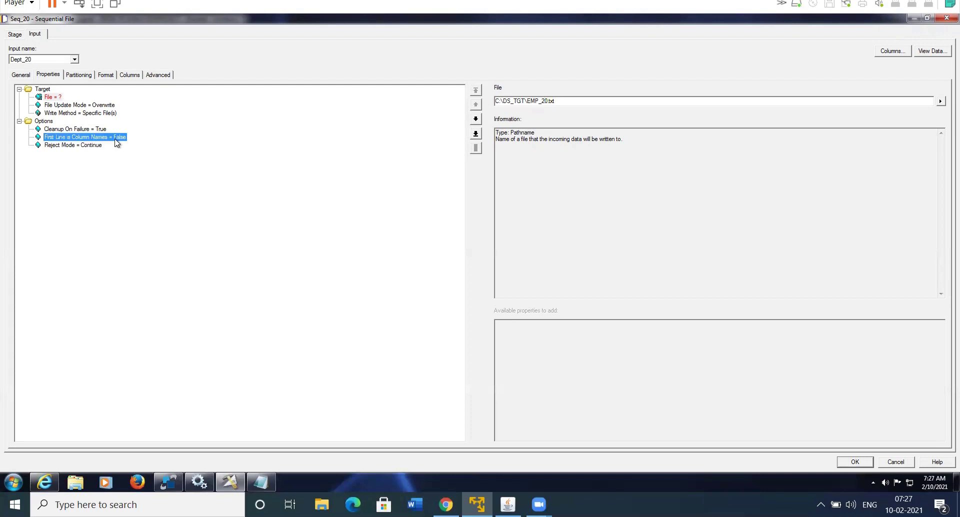
{"action": "left_click", "coordinate": [933, 101]}
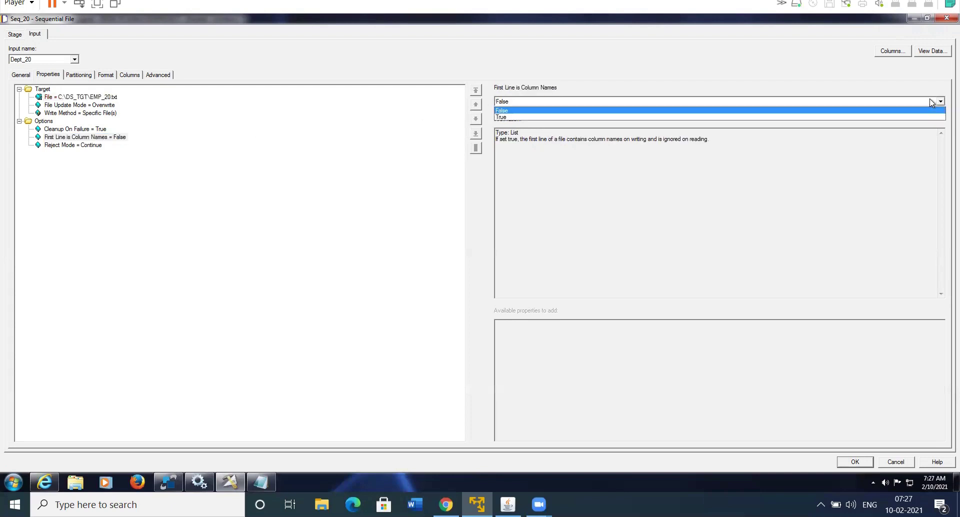
{"action": "left_click", "coordinate": [537, 118]}
{"action": "left_click", "coordinate": [98, 131]}
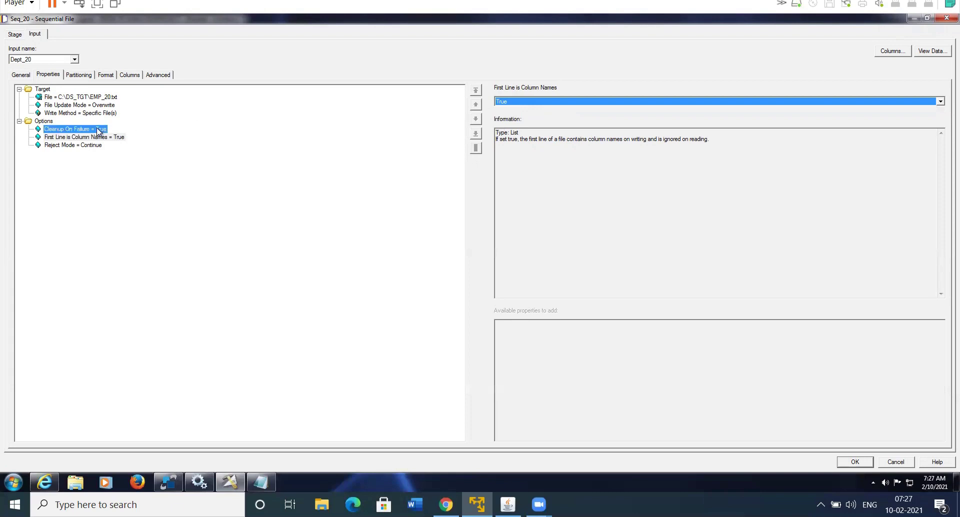
Replace the Quote field default in the Seq_20 format with a Null field value of ''
{"action": "left_click", "coordinate": [82, 75]}
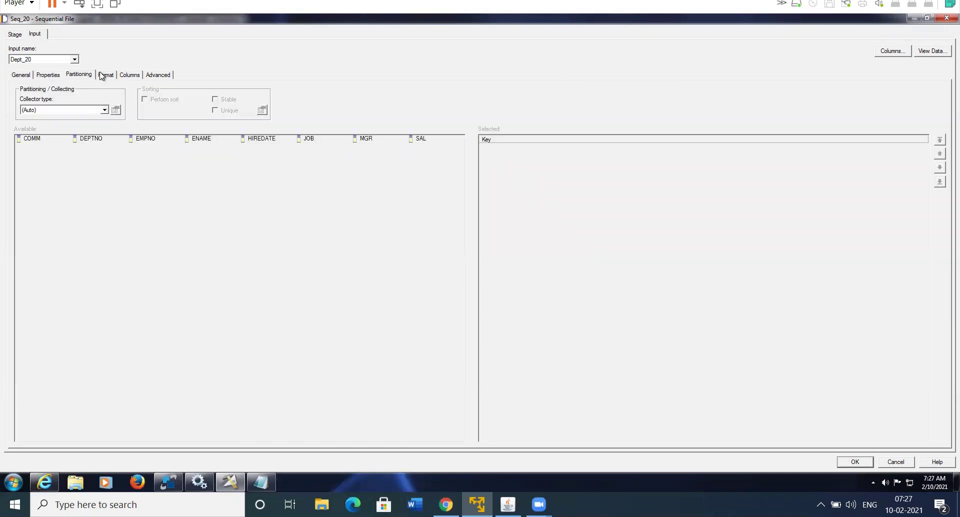
{"action": "left_click", "coordinate": [103, 75]}
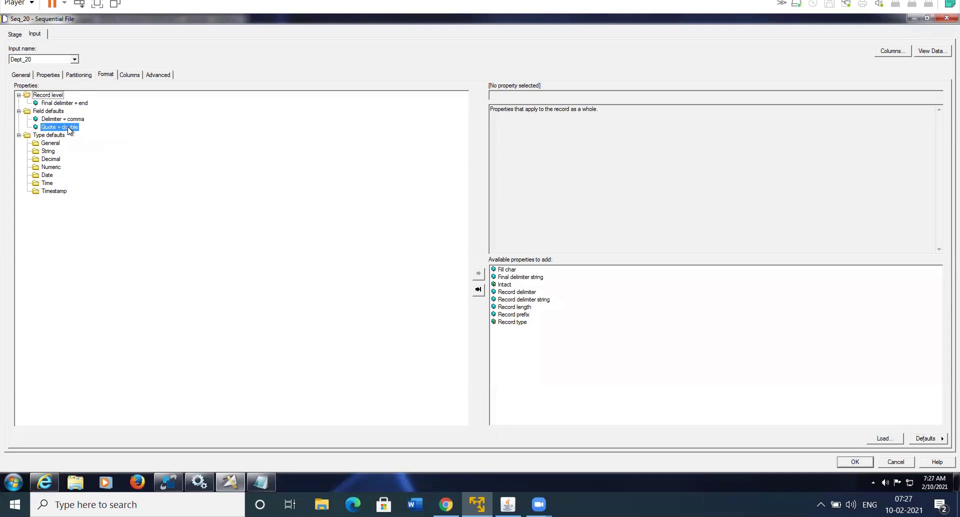
{"action": "left_click", "coordinate": [70, 128]}
{"action": "key", "text": "Delete"}
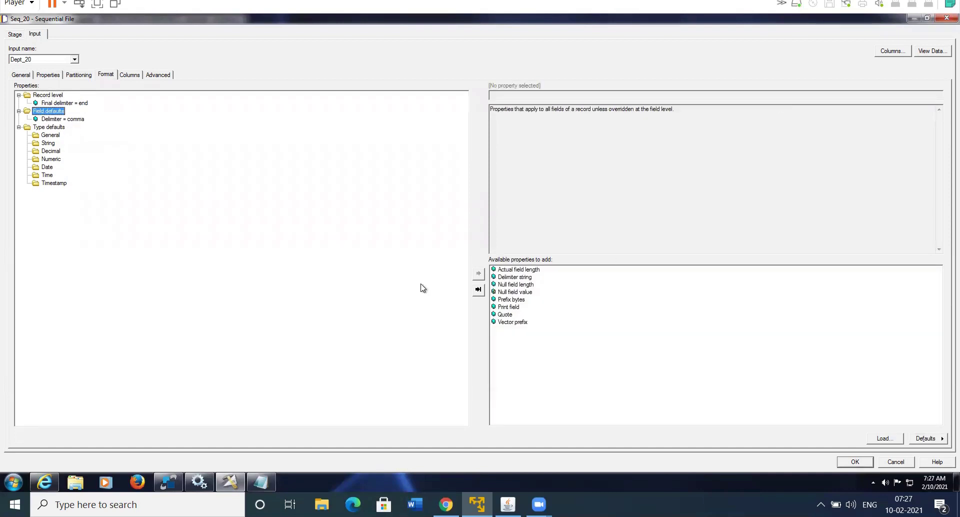
{"action": "double_click", "coordinate": [514, 292]}
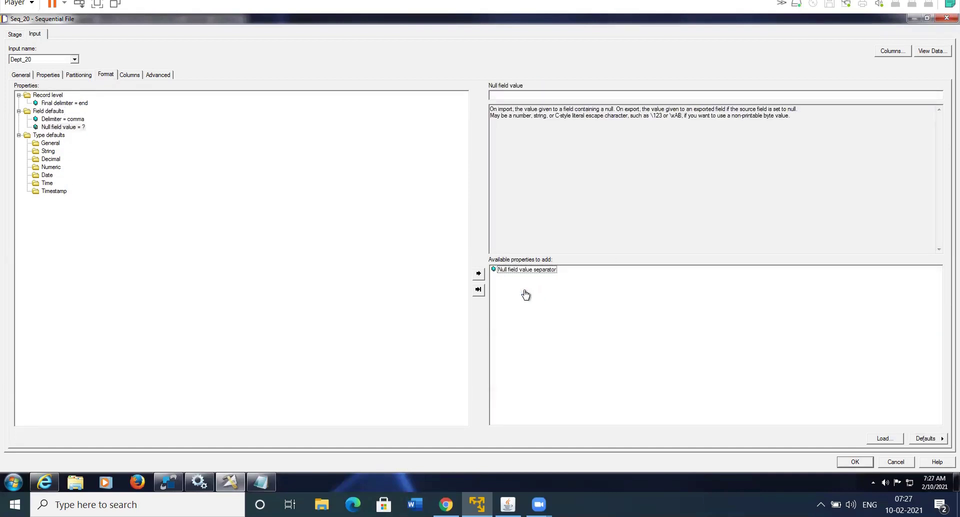
{"action": "left_click", "coordinate": [519, 94]}
Review the columns, partitioning, format and target properties of Seq_20 and accept the stage settings
{"action": "left_click", "coordinate": [129, 75]}
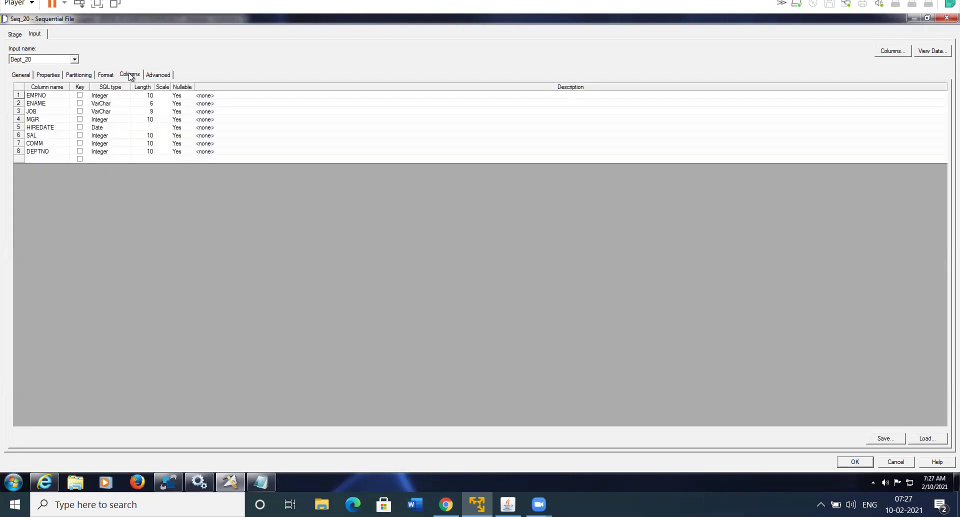
{"action": "left_click", "coordinate": [81, 76]}
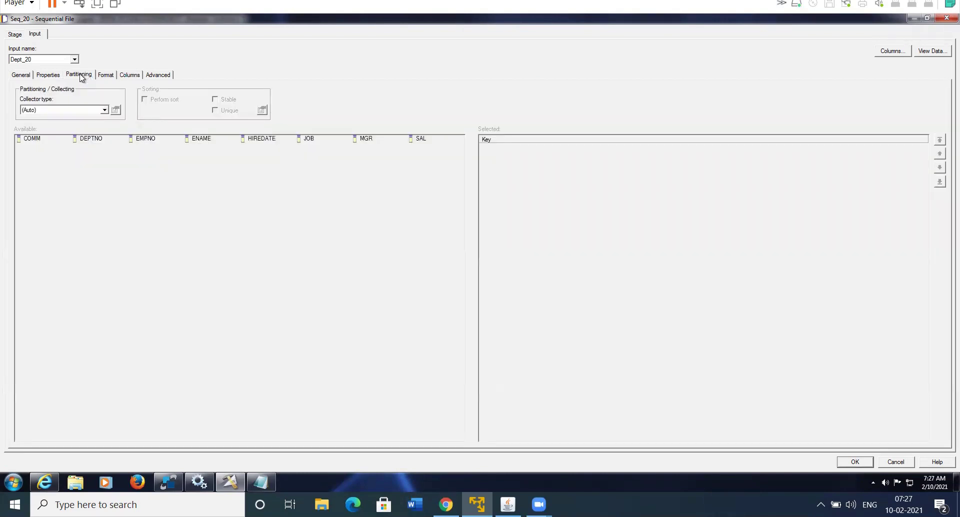
{"action": "left_click", "coordinate": [52, 76]}
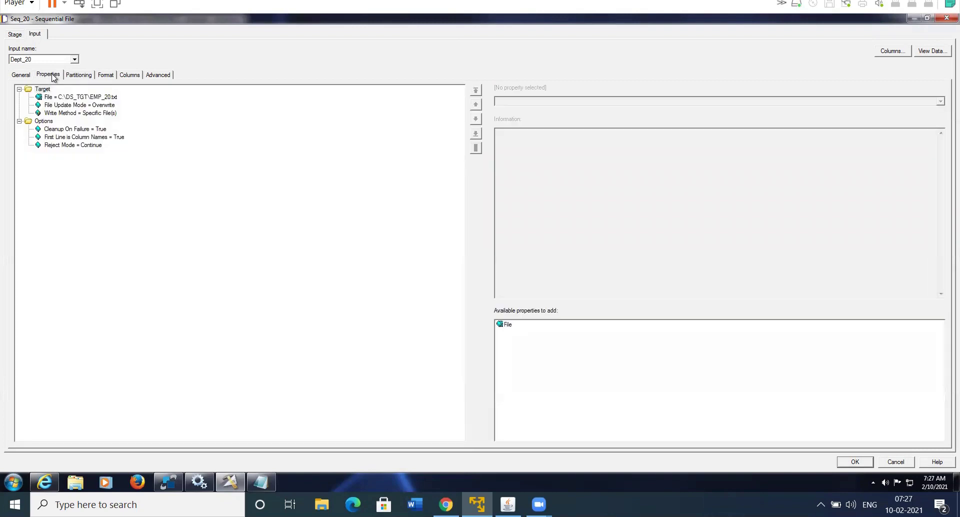
{"action": "left_click", "coordinate": [107, 75]}
{"action": "left_click", "coordinate": [127, 76]}
{"action": "left_click", "coordinate": [107, 75]}
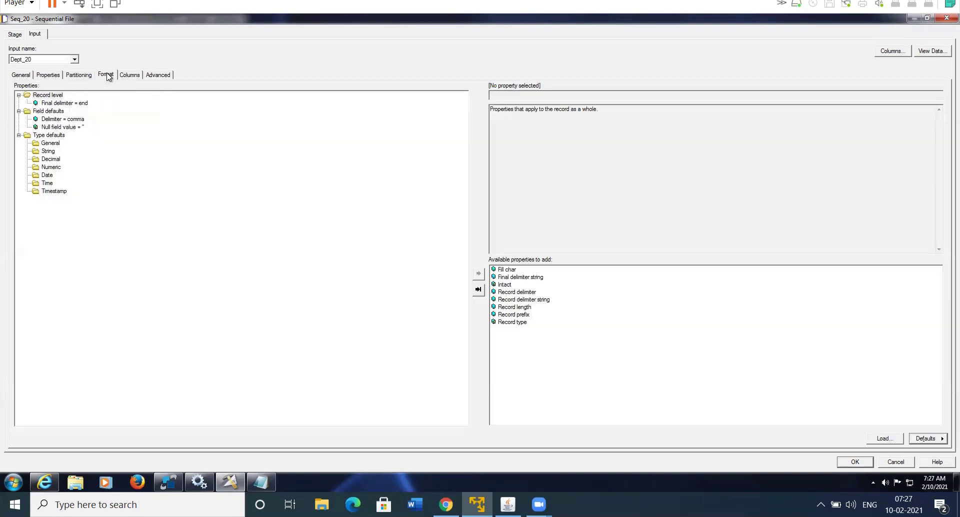
{"action": "left_click", "coordinate": [82, 75]}
{"action": "left_click", "coordinate": [123, 76]}
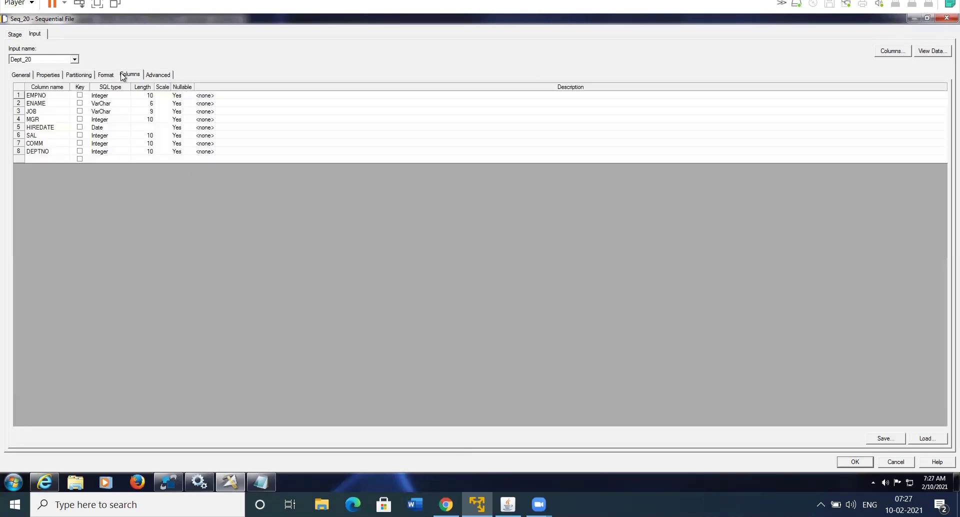
{"action": "left_click", "coordinate": [111, 76]}
{"action": "left_click", "coordinate": [50, 78]}
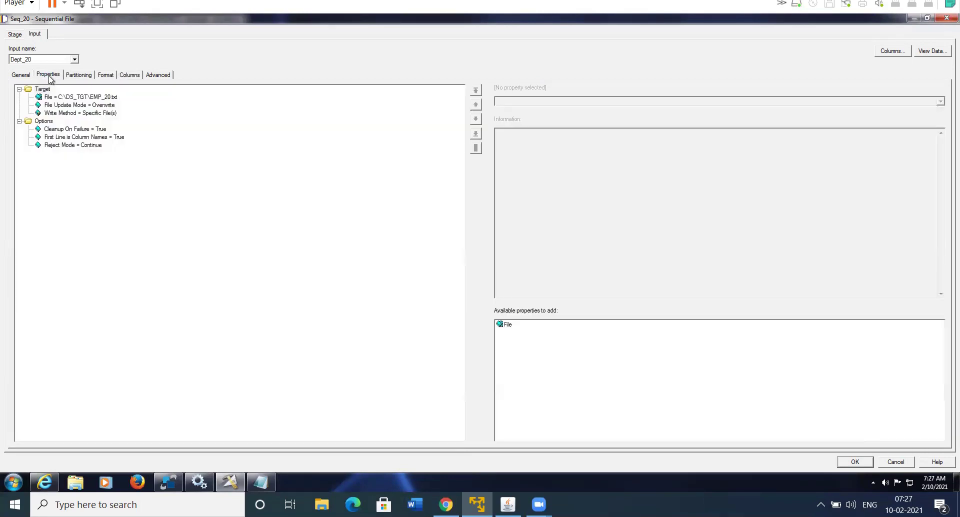
{"action": "left_click", "coordinate": [849, 461]}
Set the target file of the Sequential_File_3 stage to C:\DS_TGT\EMP_30.txt, reusing the copied path
{"action": "double_click", "coordinate": [728, 300]}
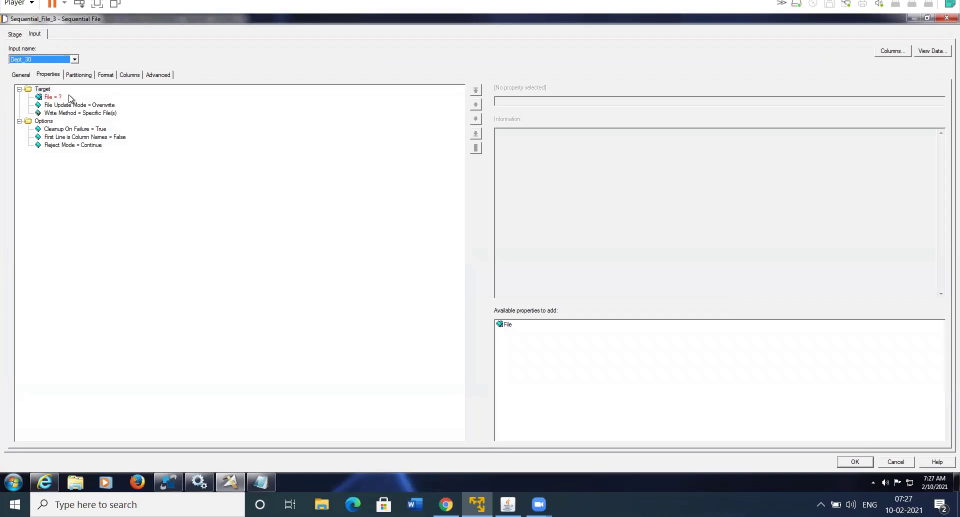
{"action": "left_click", "coordinate": [56, 96]}
{"action": "left_click", "coordinate": [589, 100]}
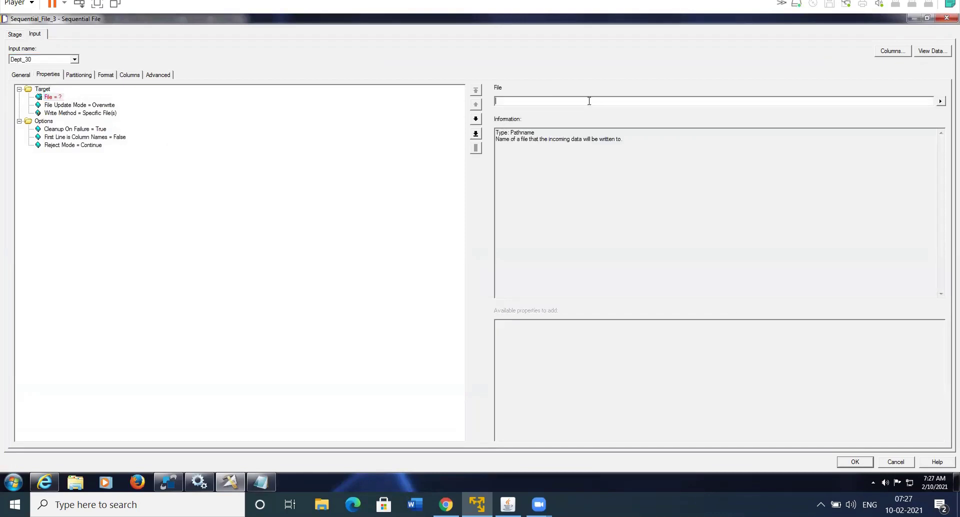
{"action": "key", "text": "ctrl+v"}
{"action": "key", "text": "BackSpace"}
{"action": "type", "text": "3"}
{"action": "left_click", "coordinate": [107, 105]}
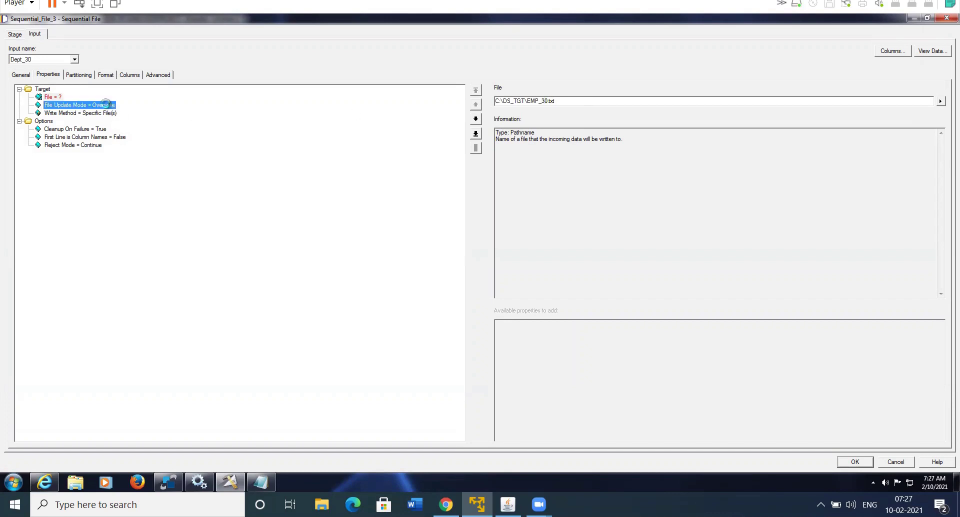
Set First Line is Column Names to True for Sequential_File_3
{"action": "left_click", "coordinate": [118, 137]}
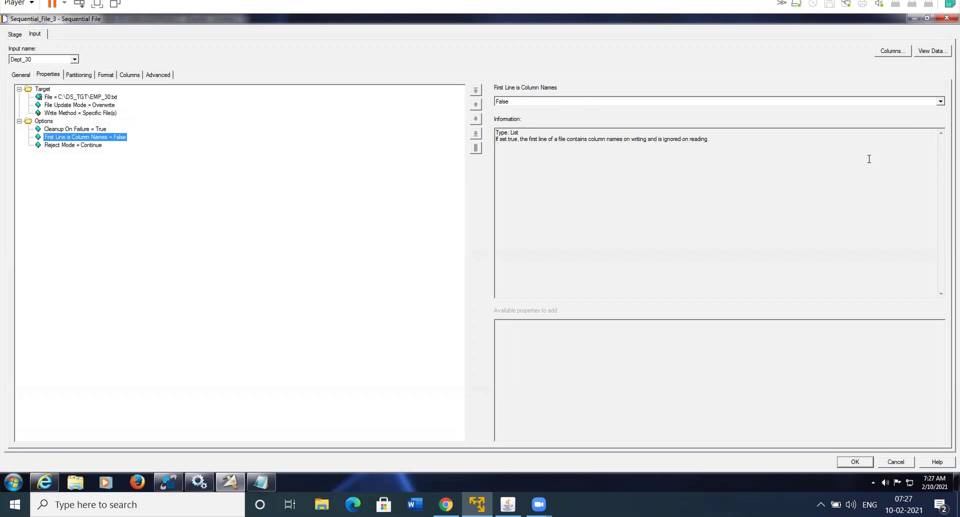
{"action": "left_click", "coordinate": [935, 102]}
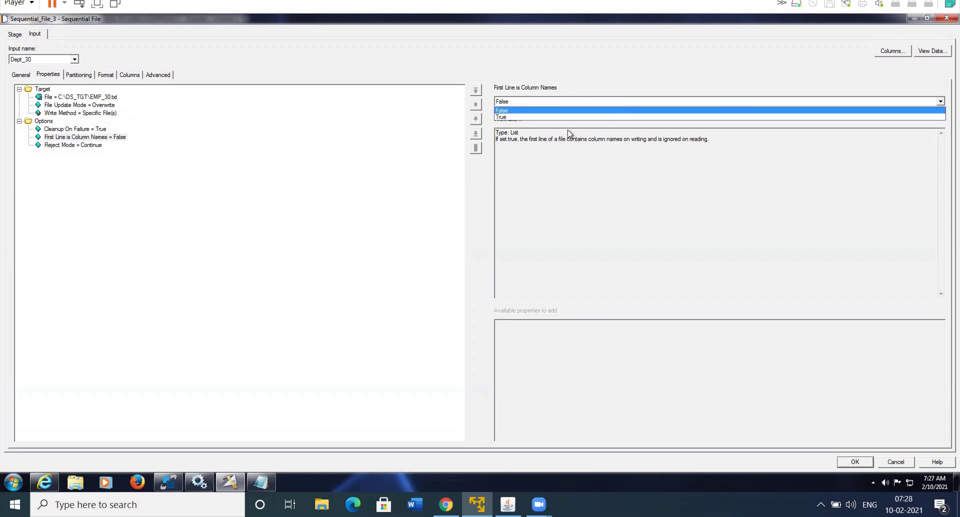
{"action": "left_click", "coordinate": [512, 118]}
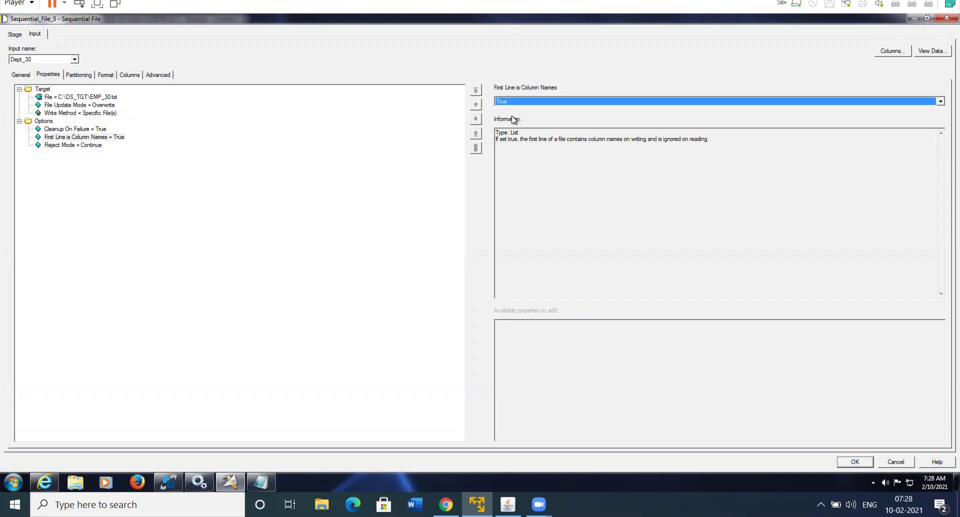
Replace the Quote field default in the Sequential_File_3 format with a Null field value of ''
{"action": "left_click", "coordinate": [78, 75]}
{"action": "left_click", "coordinate": [105, 75]}
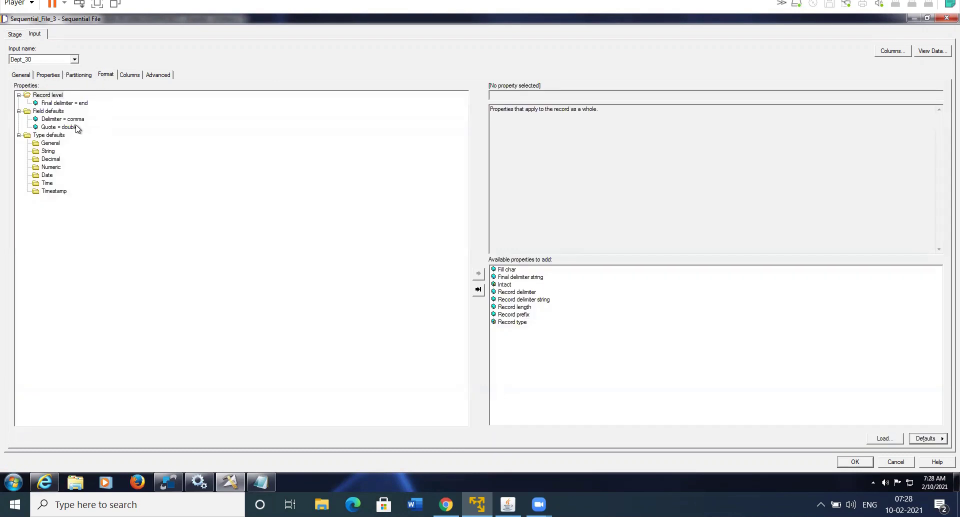
{"action": "left_click", "coordinate": [76, 128]}
{"action": "key", "text": "Delete"}
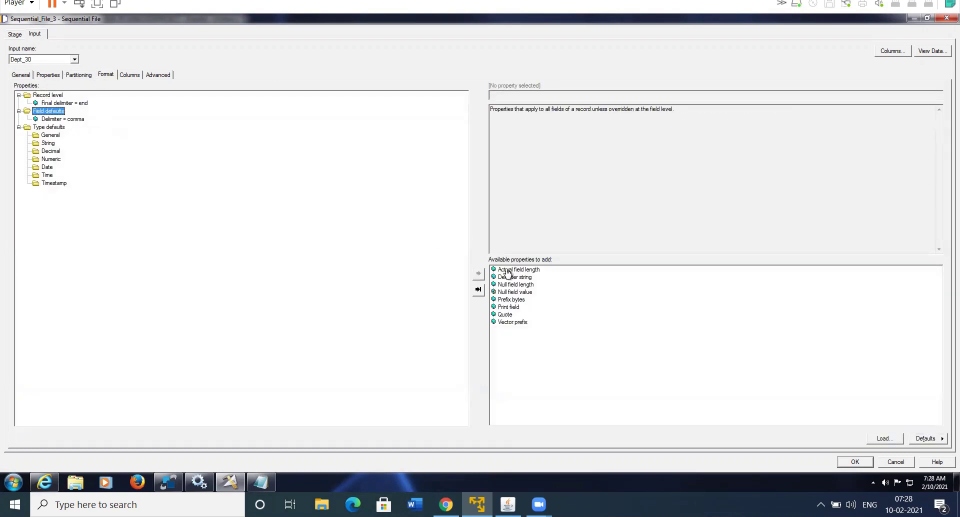
{"action": "double_click", "coordinate": [518, 293]}
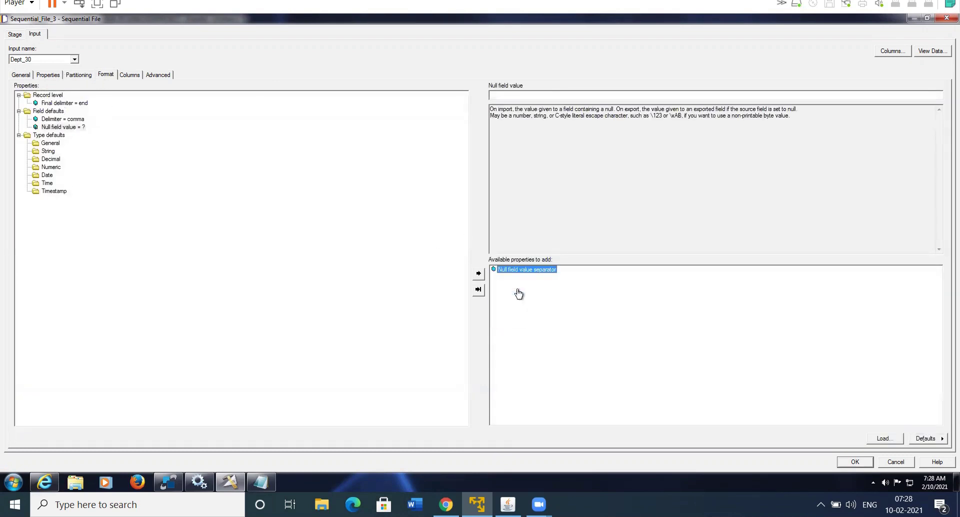
{"action": "left_click", "coordinate": [505, 94]}
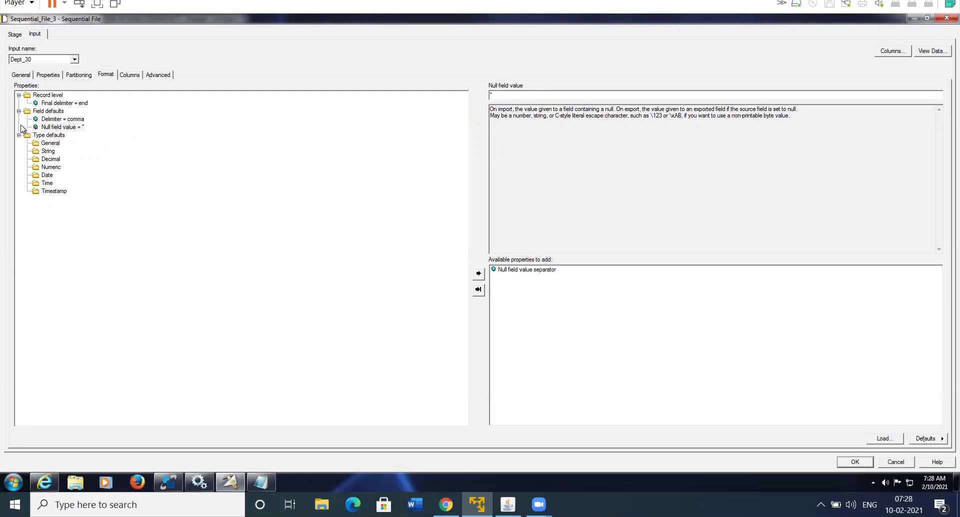
Check the field defaults and columns of Sequential_File_3 and accept the stage settings
{"action": "left_click", "coordinate": [43, 111]}
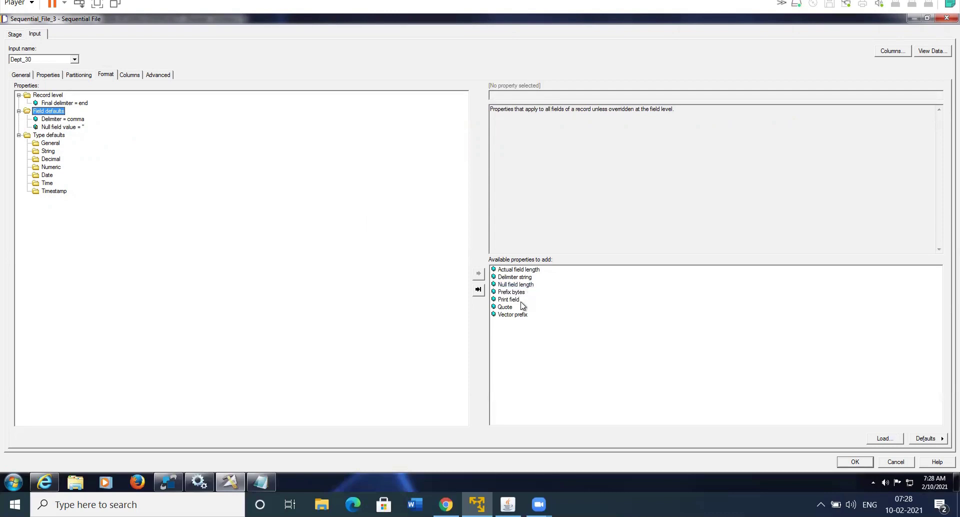
{"action": "left_click", "coordinate": [132, 79]}
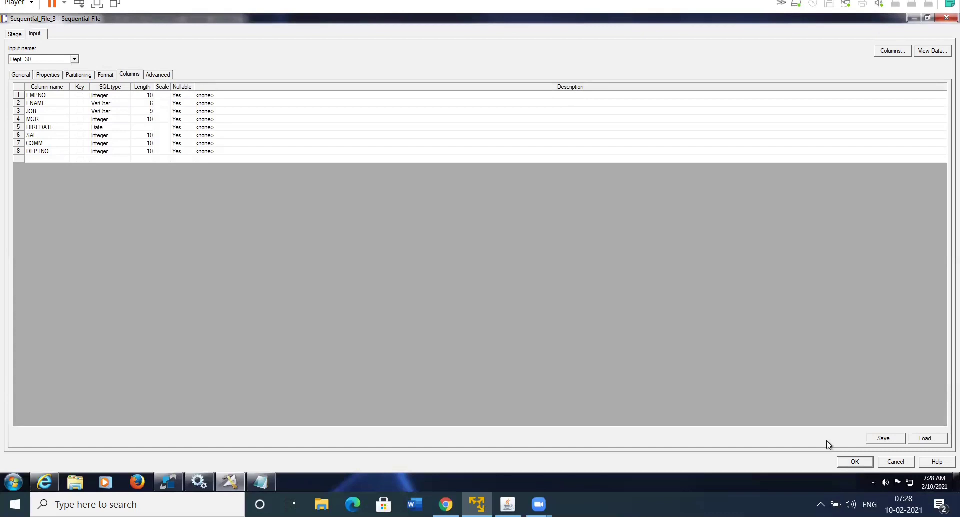
{"action": "left_click", "coordinate": [855, 463]}
Rename the Sequential_File_3 stage as Seq_30
{"action": "right_click", "coordinate": [732, 296]}
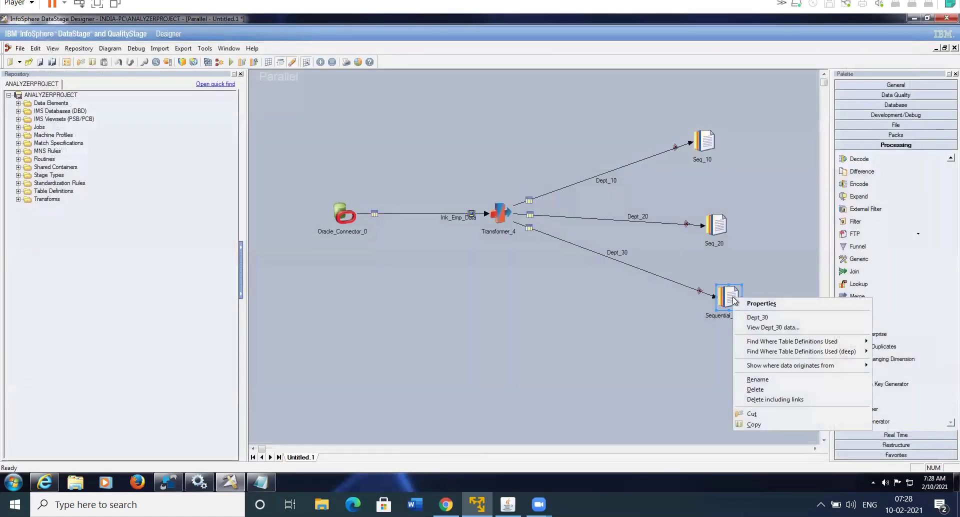
{"action": "left_click", "coordinate": [759, 380]}
{"action": "type", "text": "Seq_3"}
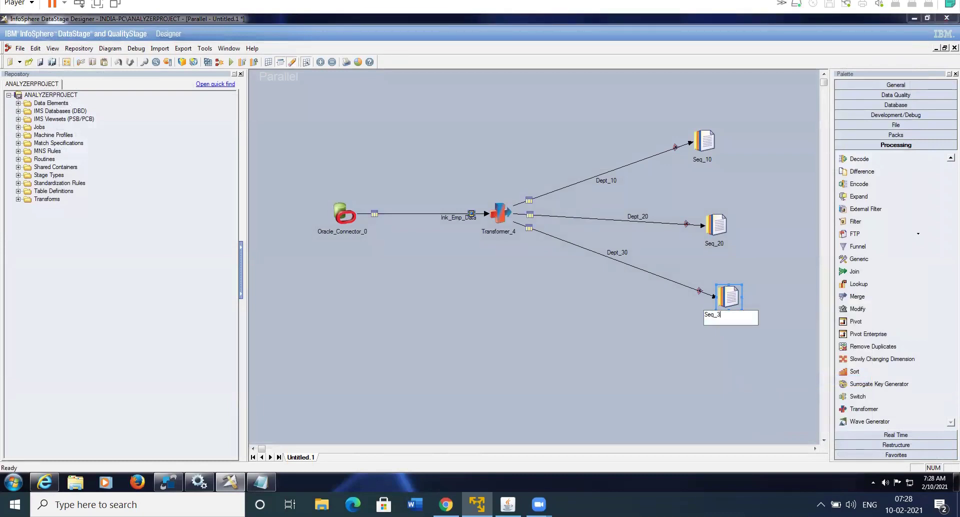
{"action": "type", "text": "0"}
{"action": "left_click", "coordinate": [628, 365]}
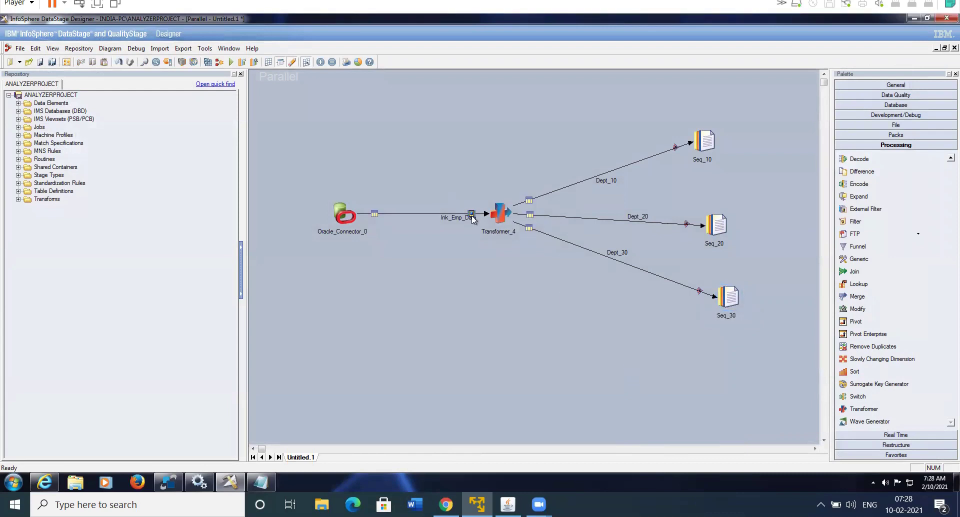
Check the link mappings and output columns in Transformer_4 and accept the stage
{"action": "double_click", "coordinate": [500, 215]}
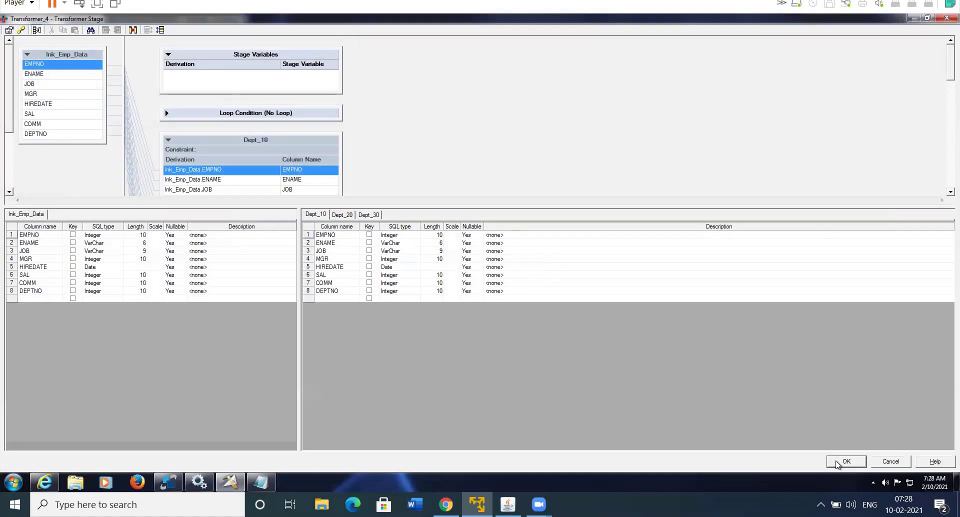
{"action": "left_click", "coordinate": [837, 462]}
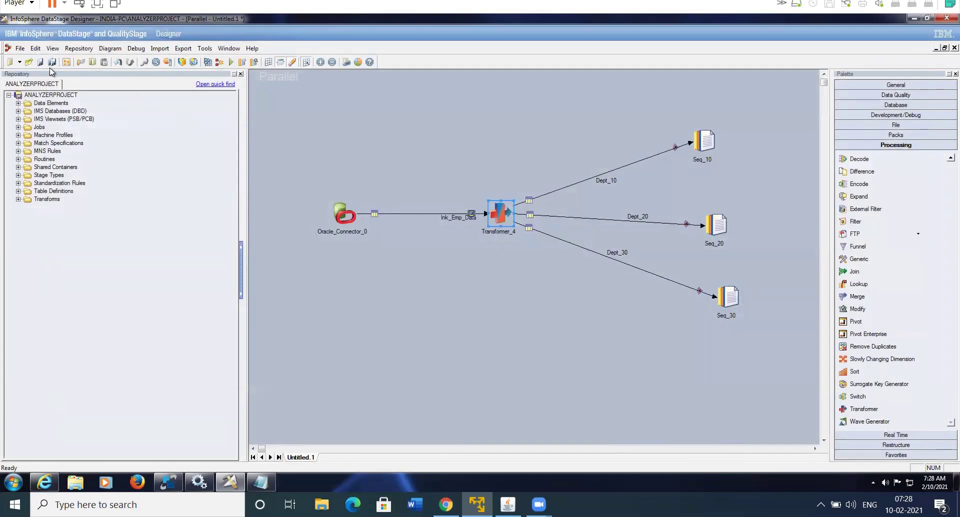
Save the parallel job as DataFilter_Transformer in the Jan21 folder under Jobs
{"action": "left_click", "coordinate": [40, 62]}
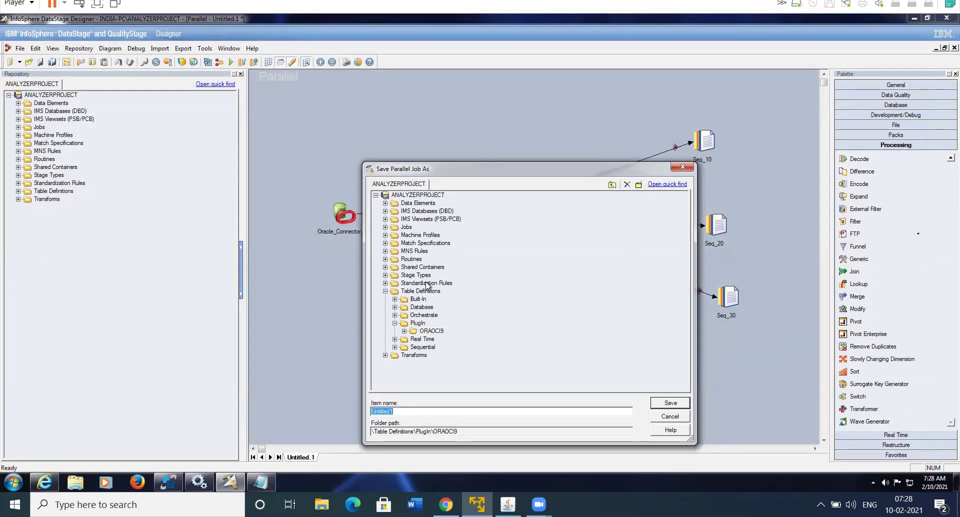
{"action": "left_click", "coordinate": [384, 226]}
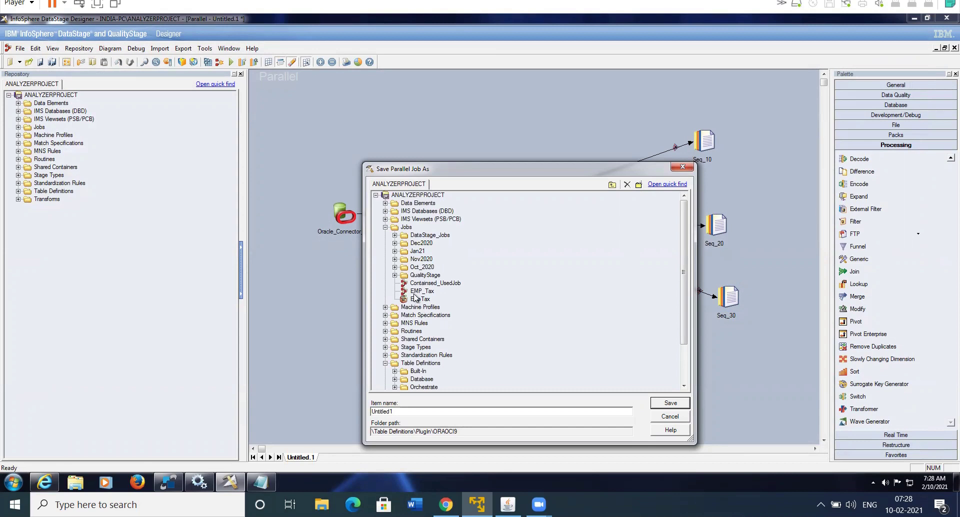
{"action": "left_click", "coordinate": [395, 251]}
{"action": "left_click", "coordinate": [417, 251]}
{"action": "left_click", "coordinate": [413, 410]}
{"action": "key", "text": "BackSpace"}
{"action": "key", "text": "BackSpace"}
{"action": "key", "text": "BackSpace"}
{"action": "key", "text": "BackSpace"}
{"action": "key", "text": "BackSpace"}
{"action": "key", "text": "BackSpace"}
{"action": "key", "text": "BackSpace"}
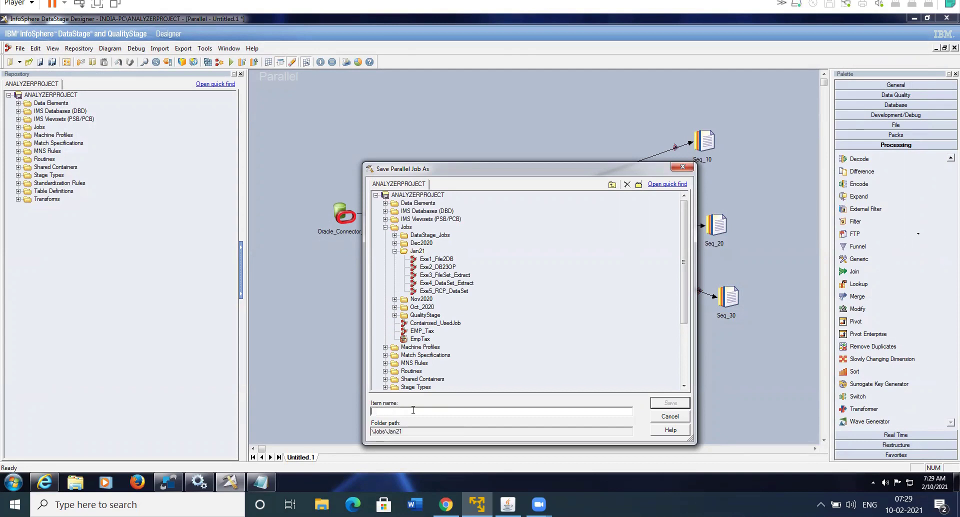
{"action": "type", "text": "DataFilter_Transformer"}
{"action": "left_click", "coordinate": [670, 407]}
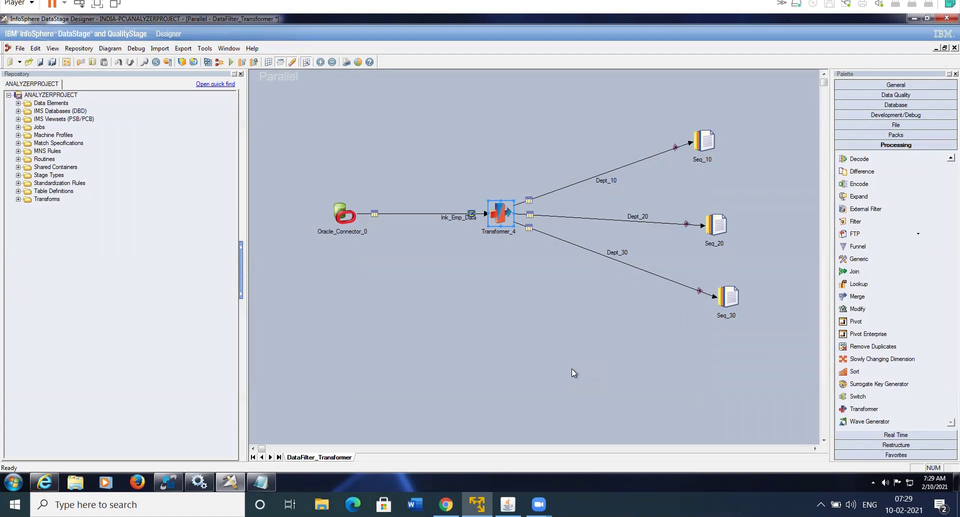
{"action": "key", "text": "ctrl+s"}
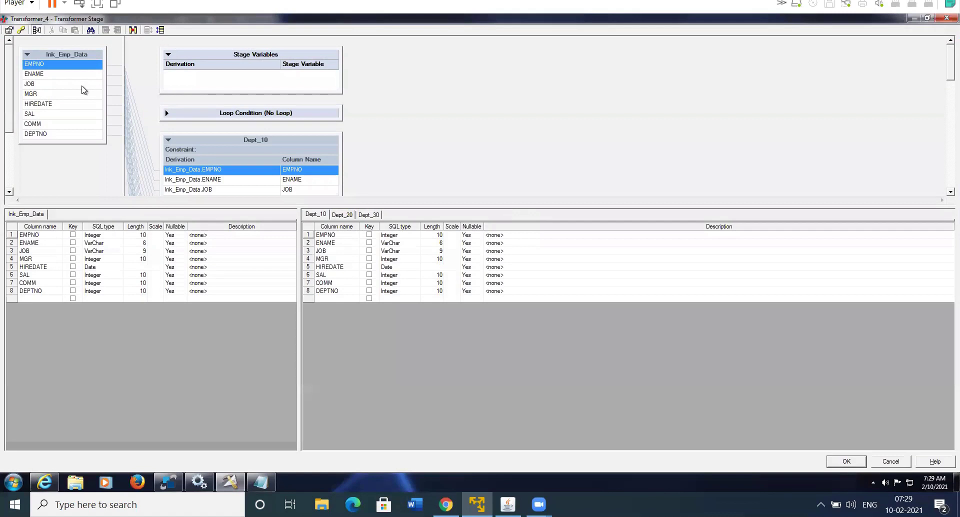
Open the constraints of Transformer_4 and set the Dept_10 link's constraint to lnk_Emp_Data.DEPTNO =10
{"action": "left_click", "coordinate": [21, 31]}
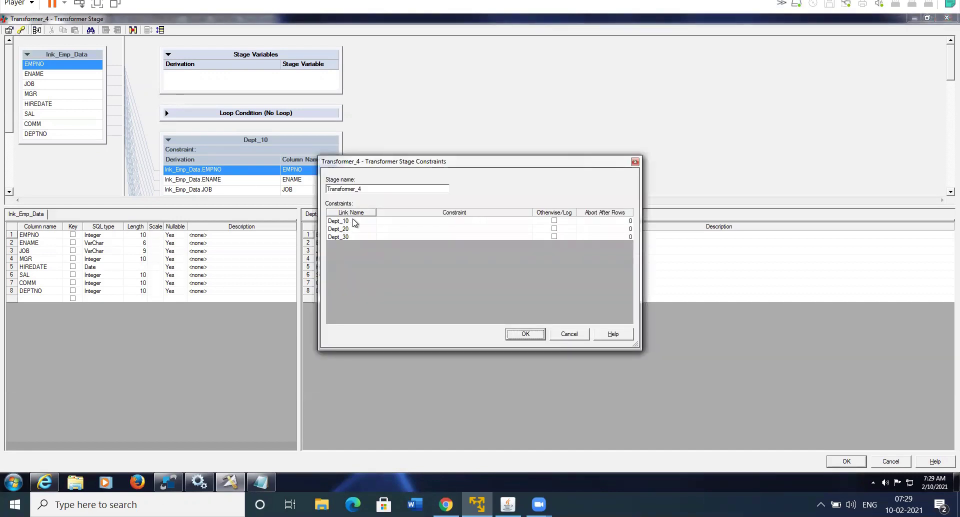
{"action": "double_click", "coordinate": [397, 223]}
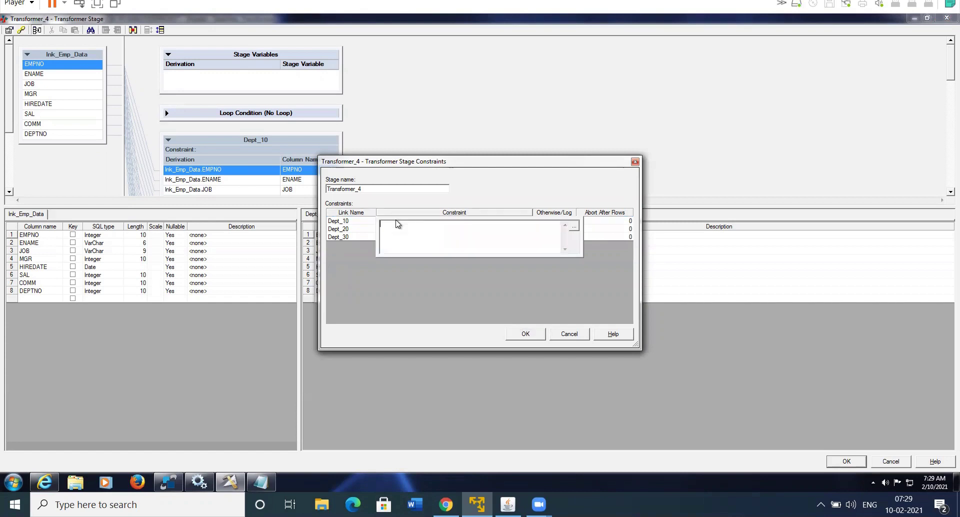
{"action": "left_click", "coordinate": [574, 226]}
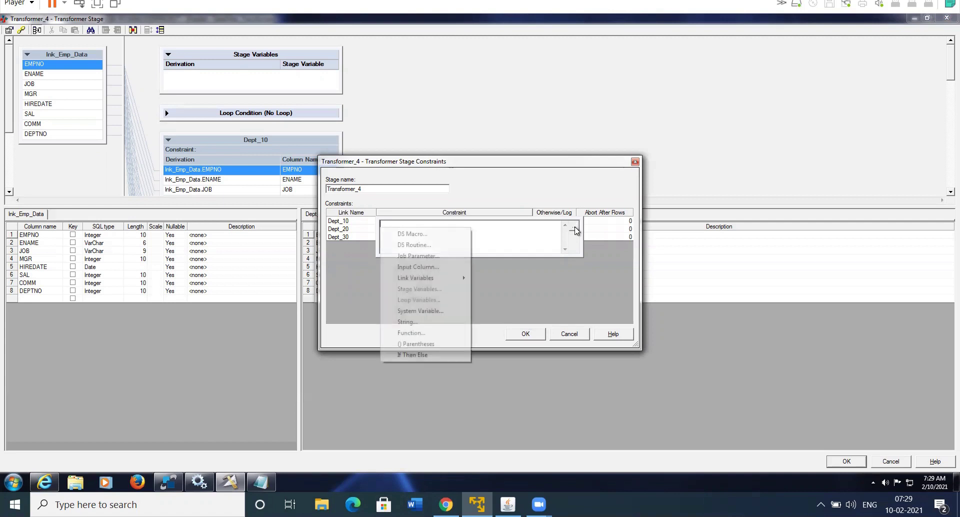
{"action": "left_click", "coordinate": [435, 268]}
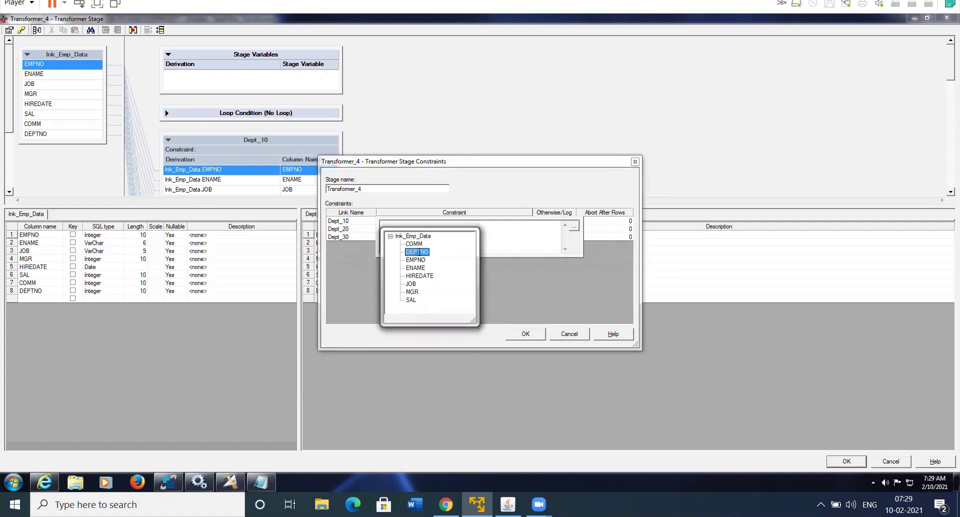
{"action": "left_click", "coordinate": [418, 252]}
{"action": "left_click", "coordinate": [575, 228]}
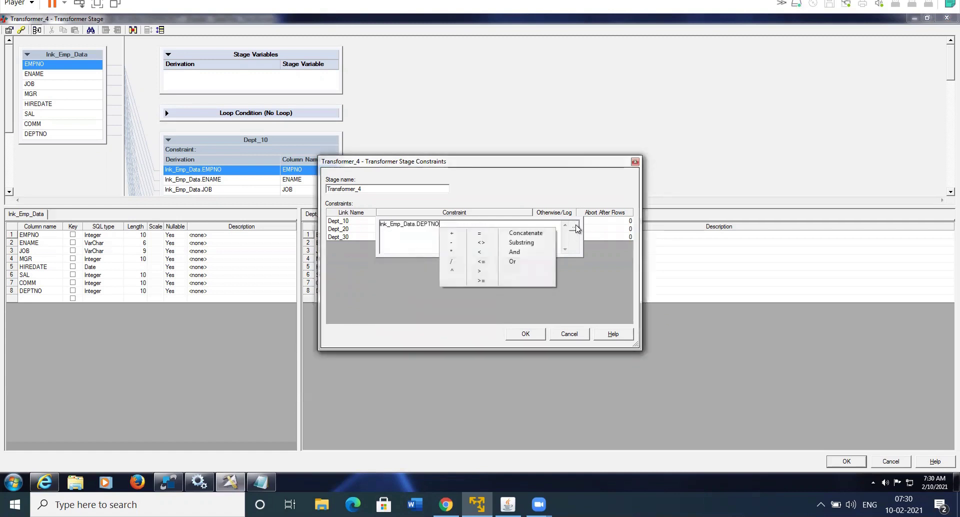
{"action": "left_click", "coordinate": [480, 232]}
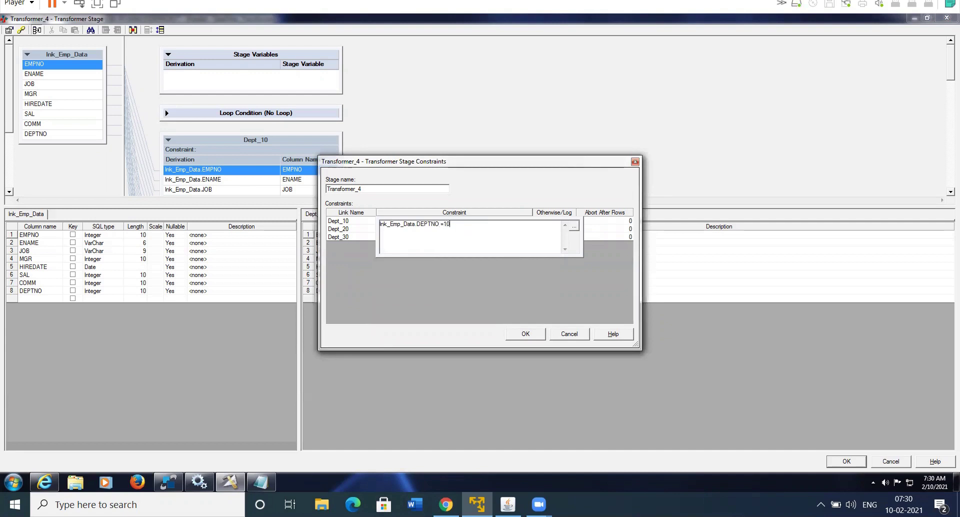
{"action": "left_click", "coordinate": [347, 230]}
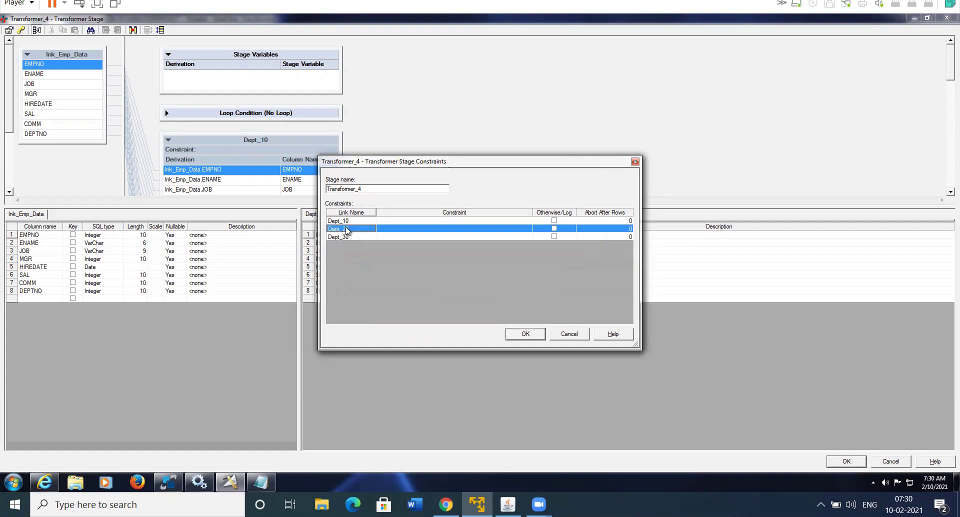
Set the Dept_20 link's constraint to lnk_Emp_Data.DEPTNO =20
{"action": "double_click", "coordinate": [399, 229]}
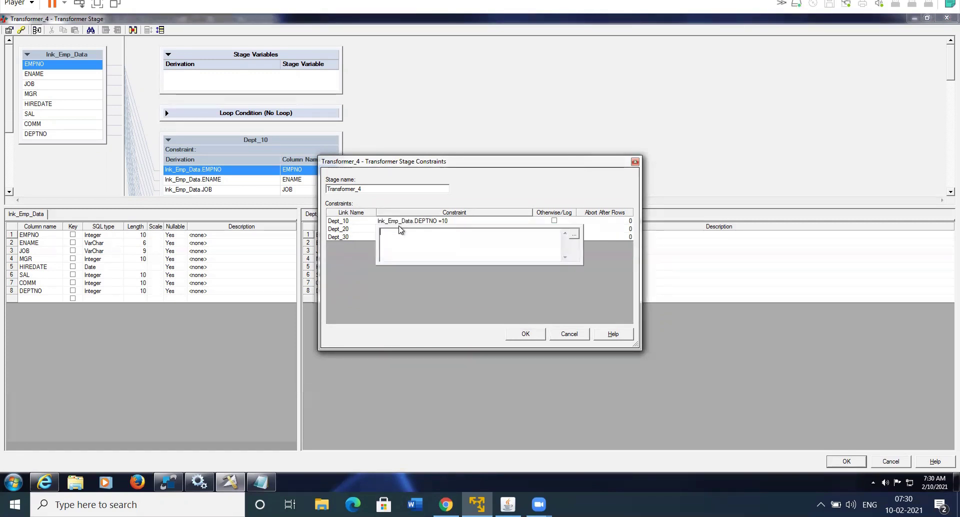
{"action": "left_click", "coordinate": [575, 238]}
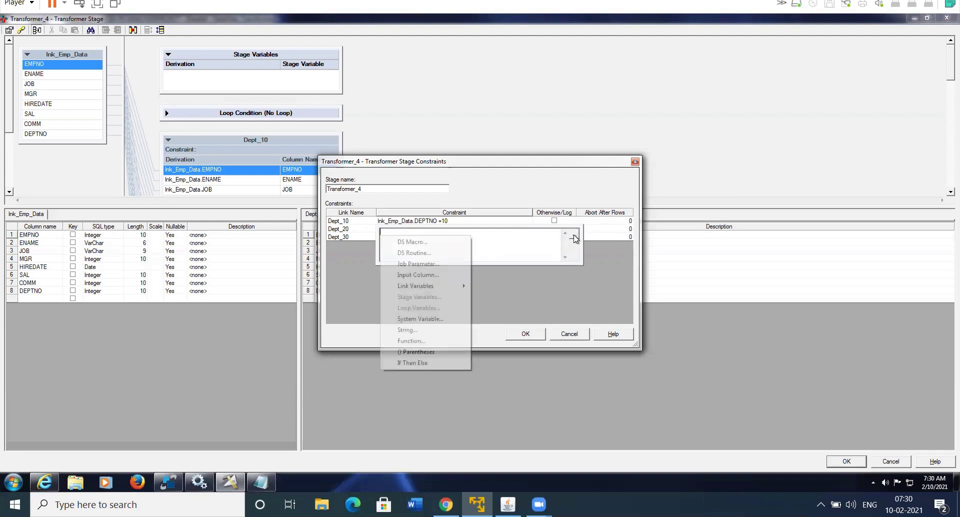
{"action": "left_click", "coordinate": [422, 277]}
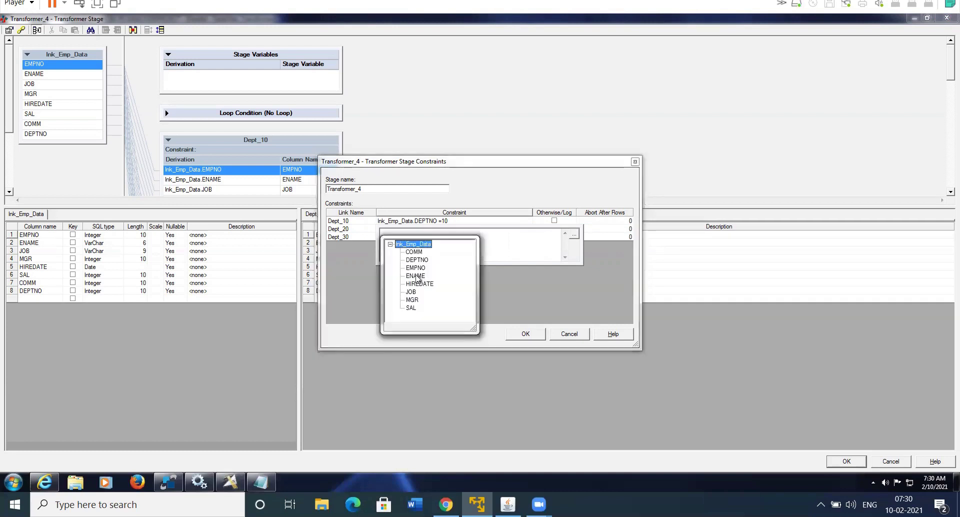
{"action": "double_click", "coordinate": [417, 260]}
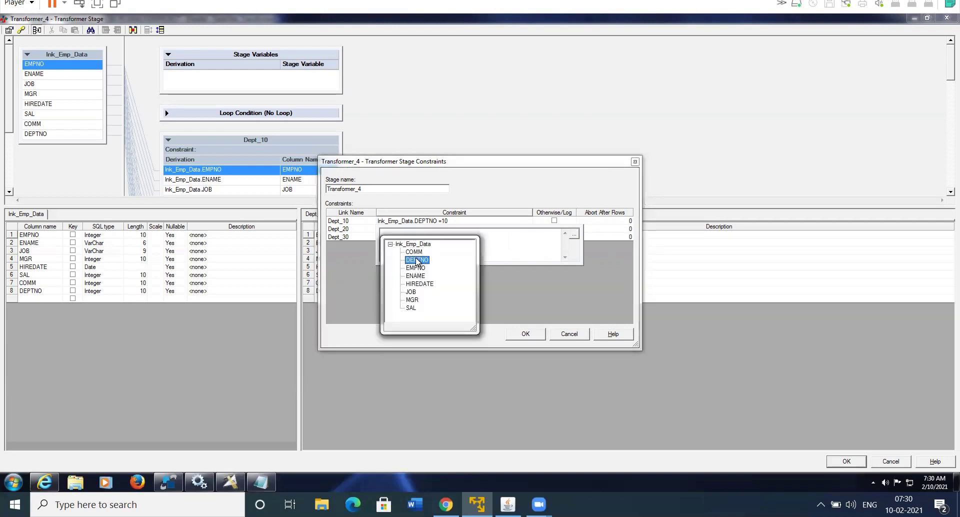
{"action": "left_click", "coordinate": [573, 234]}
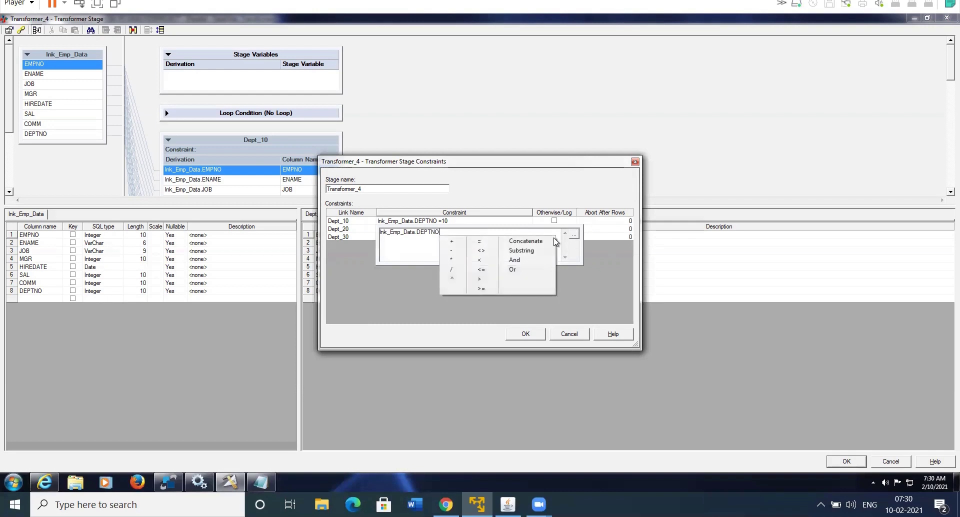
{"action": "left_click", "coordinate": [484, 240]}
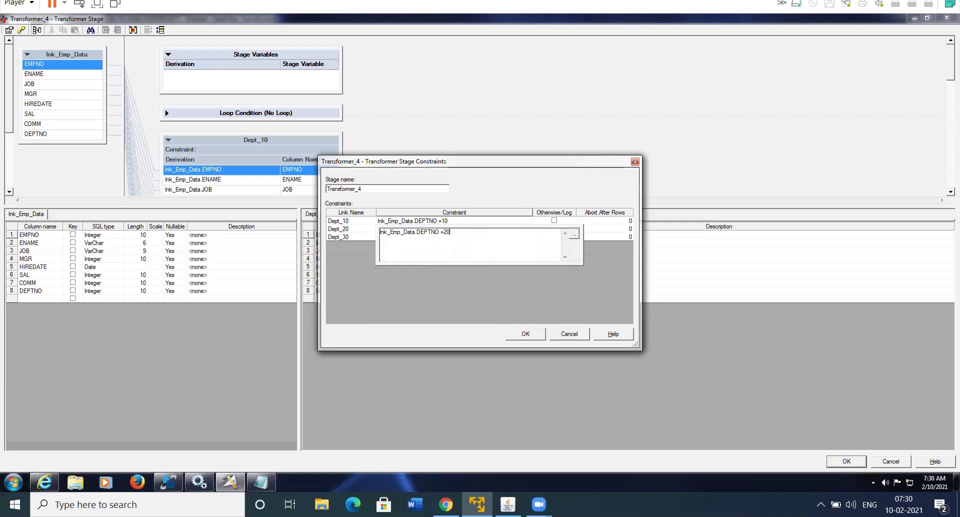
{"action": "left_click", "coordinate": [350, 237]}
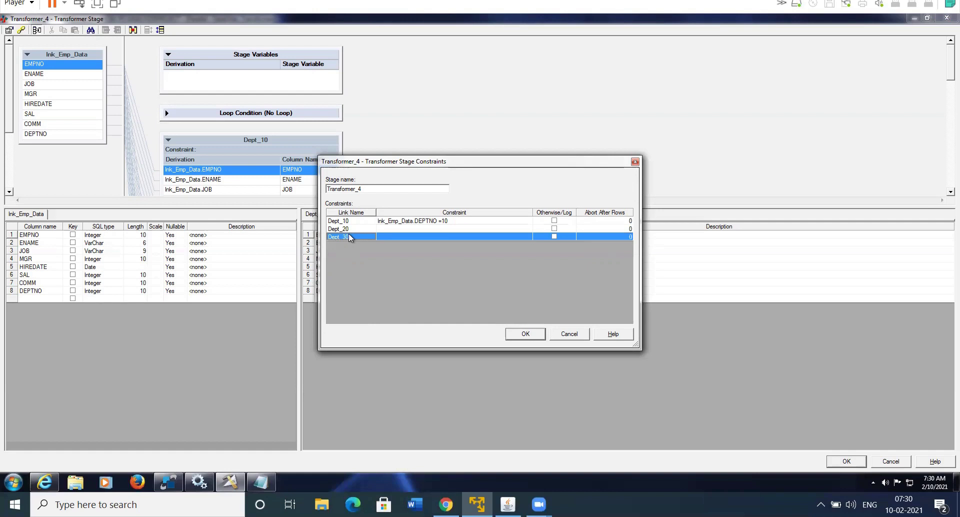
{"action": "left_click", "coordinate": [400, 230]}
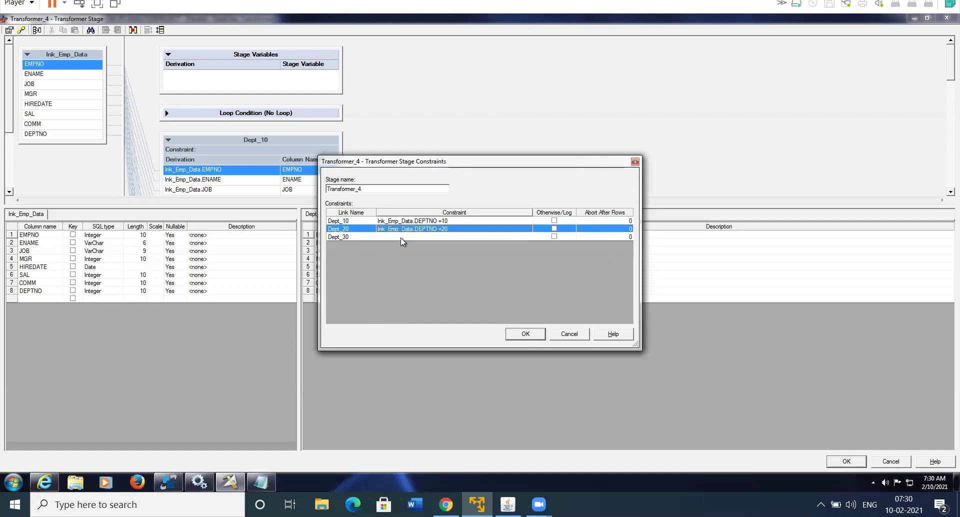
Set the Dept_30 link's constraint to lnk_Emp_Data.DEPTNO =30
{"action": "double_click", "coordinate": [402, 238]}
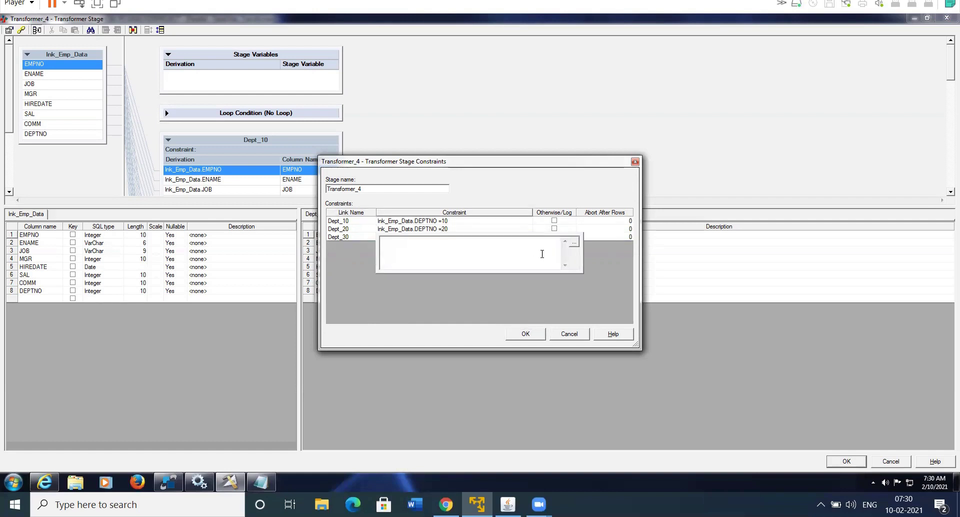
{"action": "left_click", "coordinate": [574, 243]}
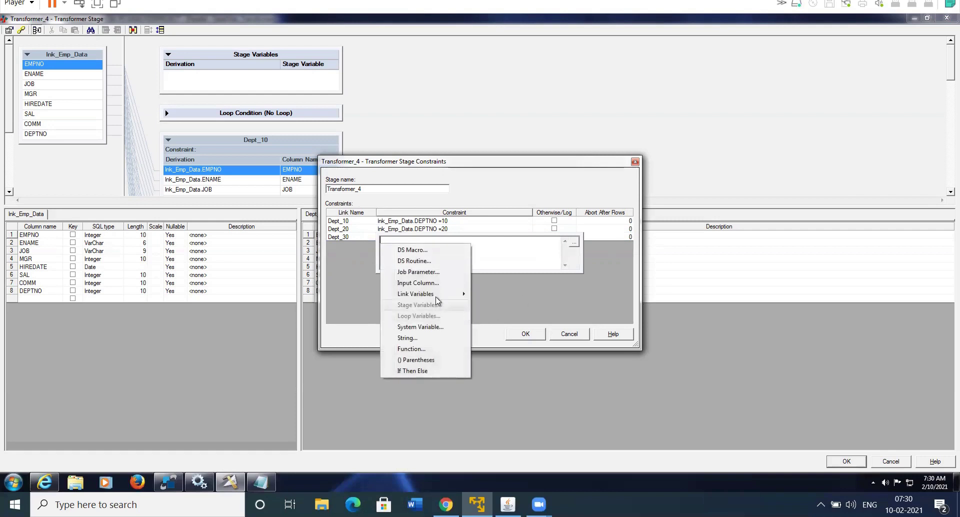
{"action": "left_click", "coordinate": [434, 283]}
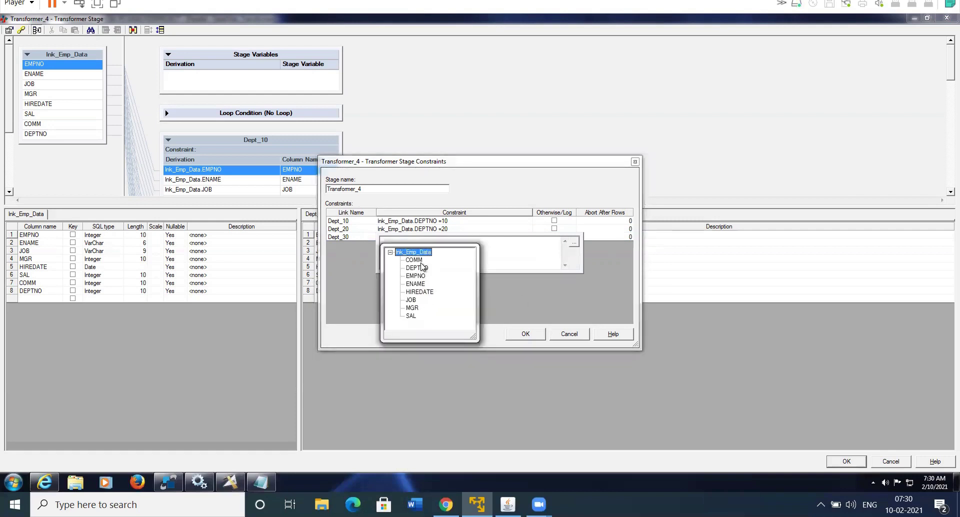
{"action": "double_click", "coordinate": [421, 267]}
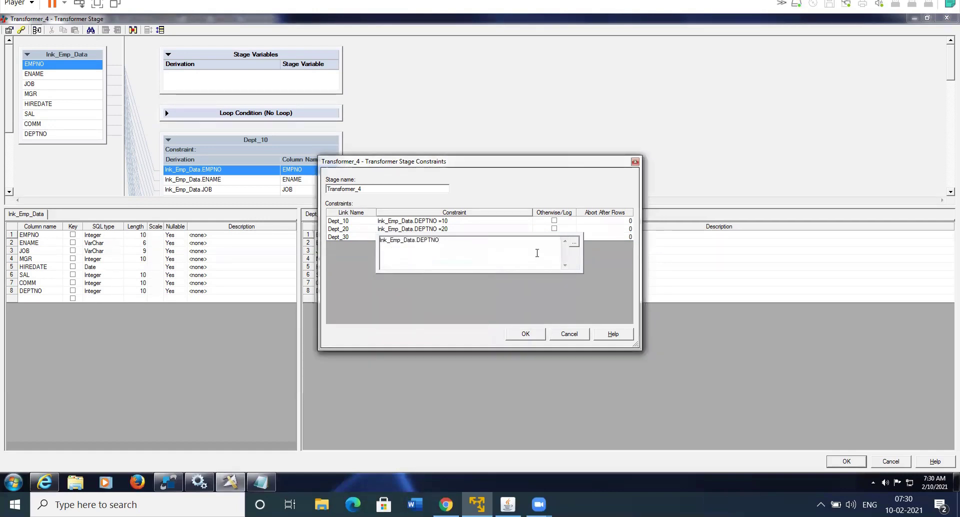
{"action": "left_click", "coordinate": [574, 242]}
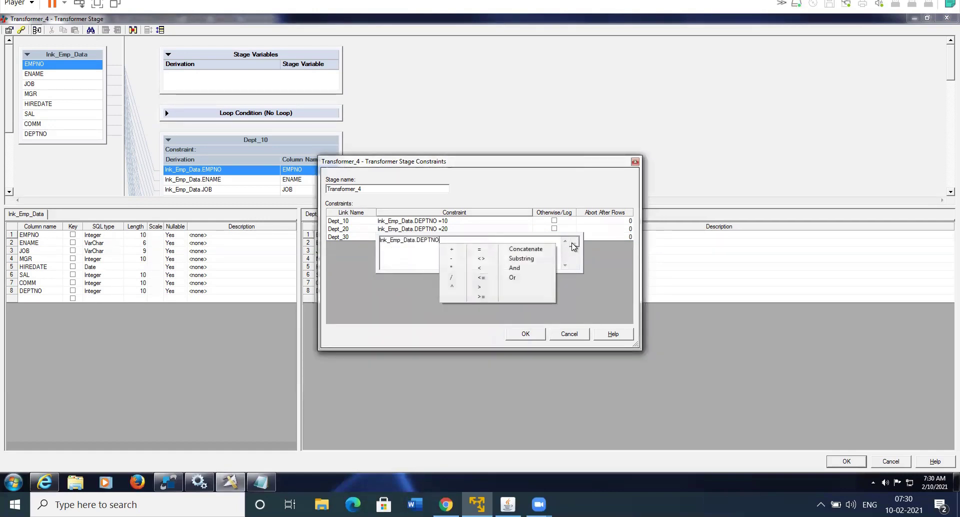
{"action": "left_click", "coordinate": [494, 249]}
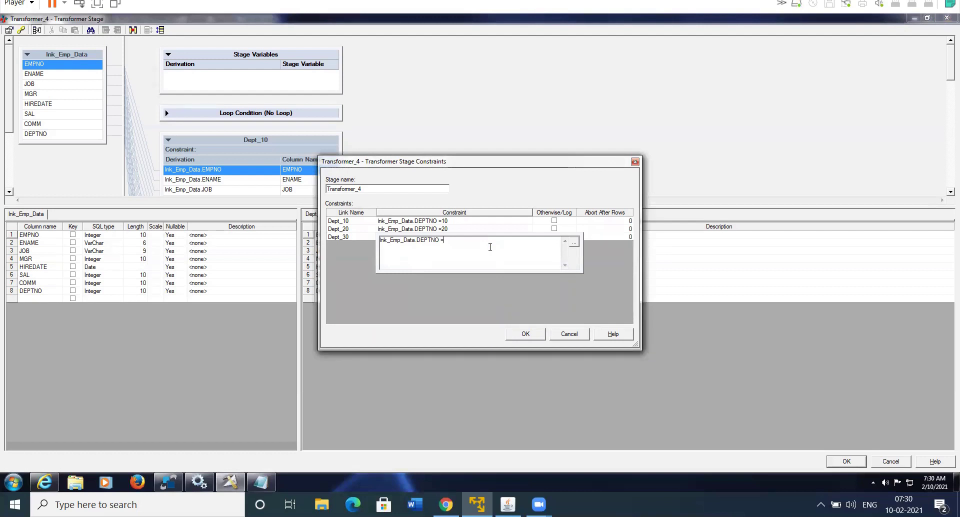
{"action": "left_click", "coordinate": [349, 238]}
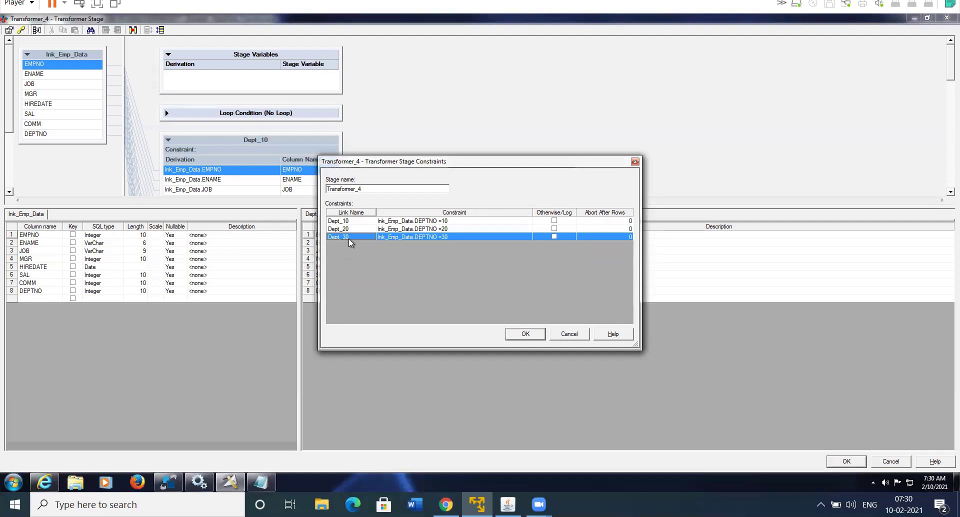
Recheck the Dept_30 constraint expression and accept the constraints and the Transformer_4 stage
{"action": "double_click", "coordinate": [435, 238]}
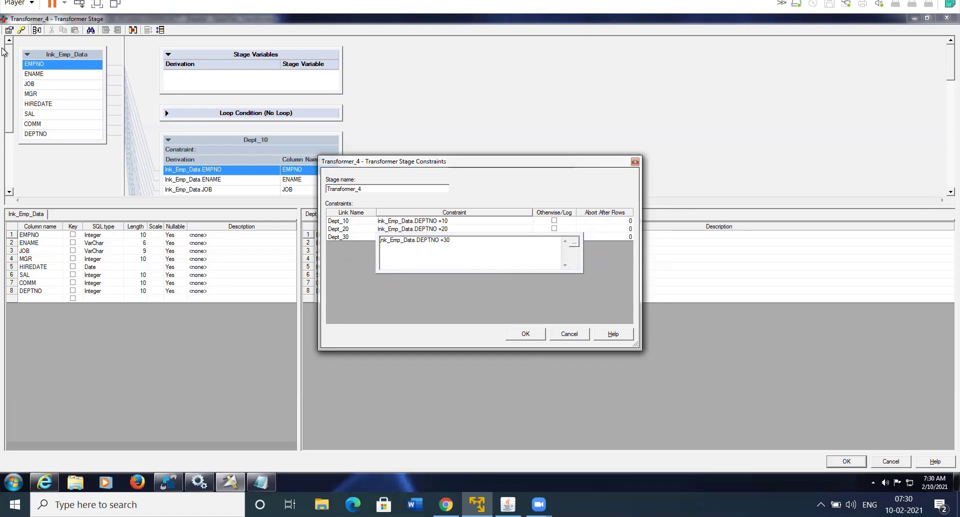
{"action": "left_click", "coordinate": [356, 234]}
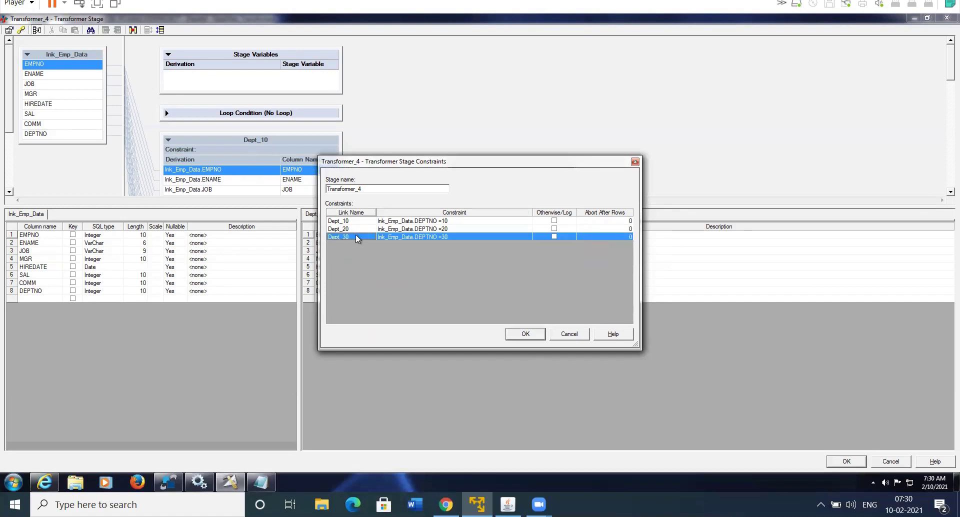
{"action": "left_click", "coordinate": [529, 333]}
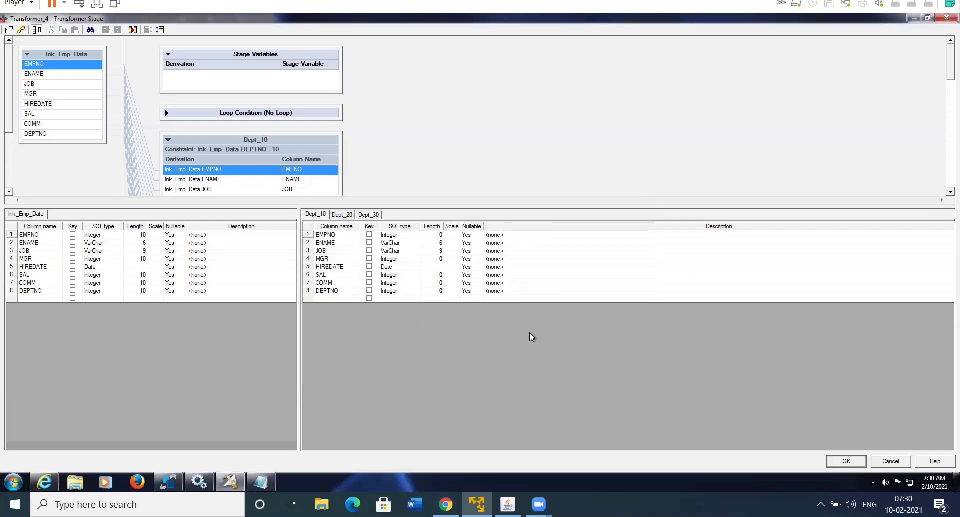
{"action": "left_click", "coordinate": [847, 460]}
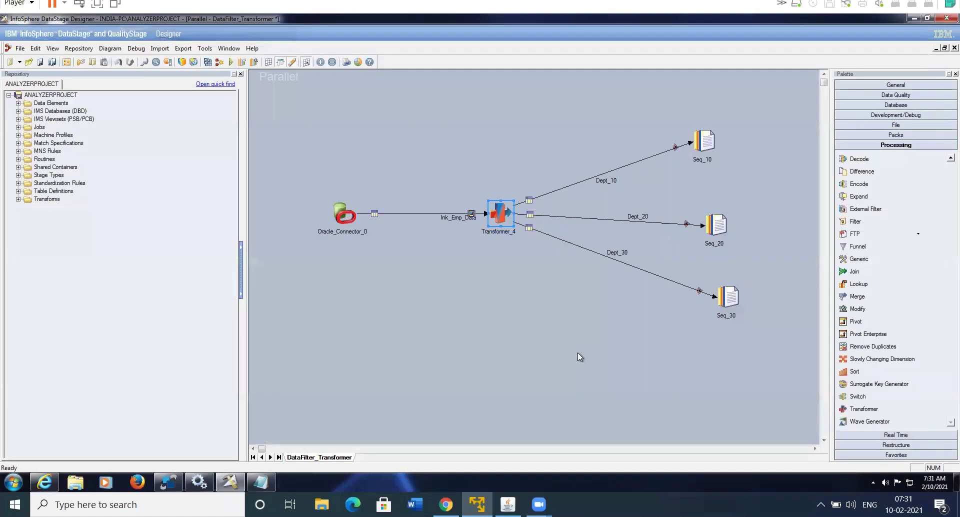
Compile the DataFilter_Transformer job, saving its changes, and close the compilation status
{"action": "left_click", "coordinate": [206, 62]}
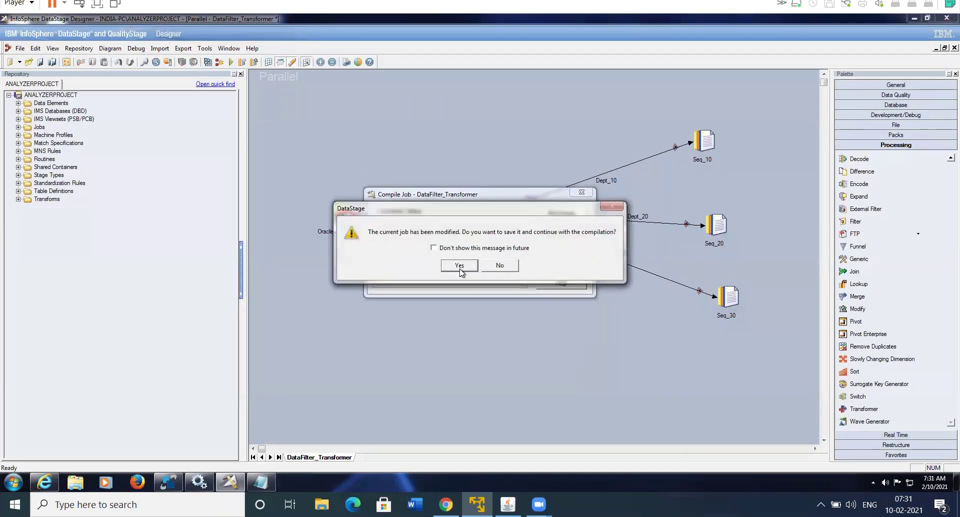
{"action": "left_click", "coordinate": [455, 266]}
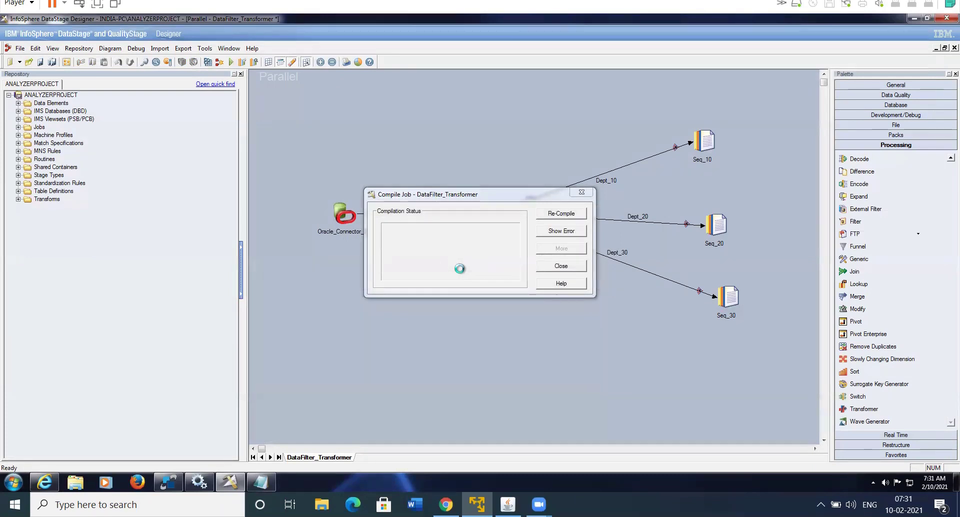
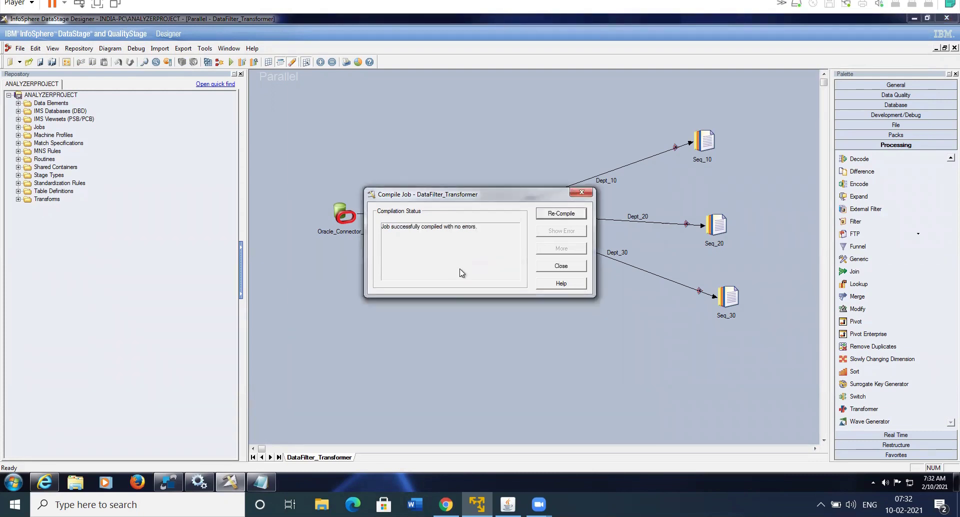
{"action": "left_click", "coordinate": [546, 268]}
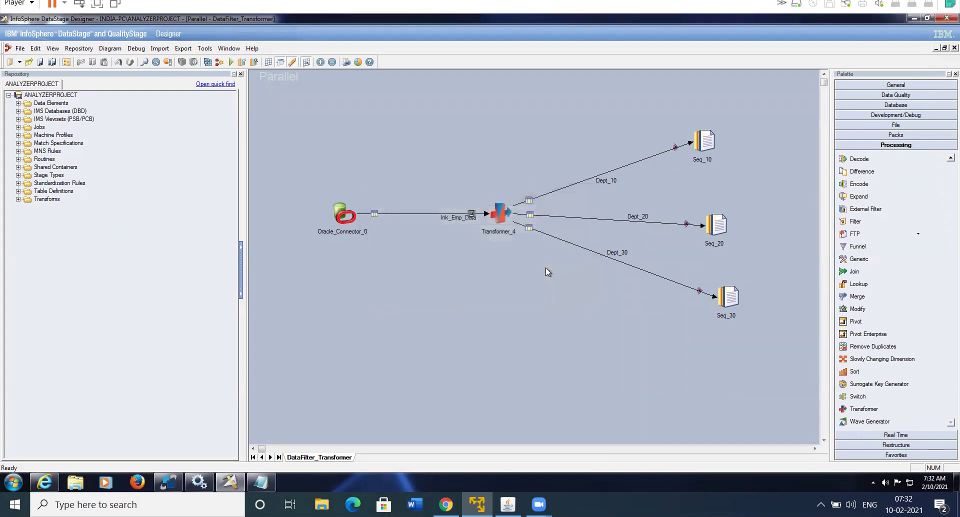
Run the compiled DataFilter_Transformer job
{"action": "left_click", "coordinate": [231, 62]}
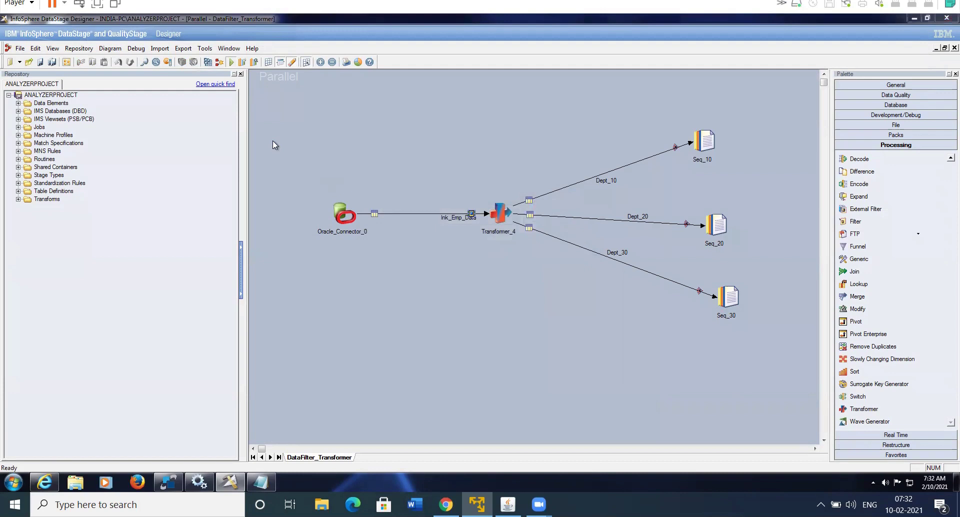
{"action": "left_click", "coordinate": [148, 226]}
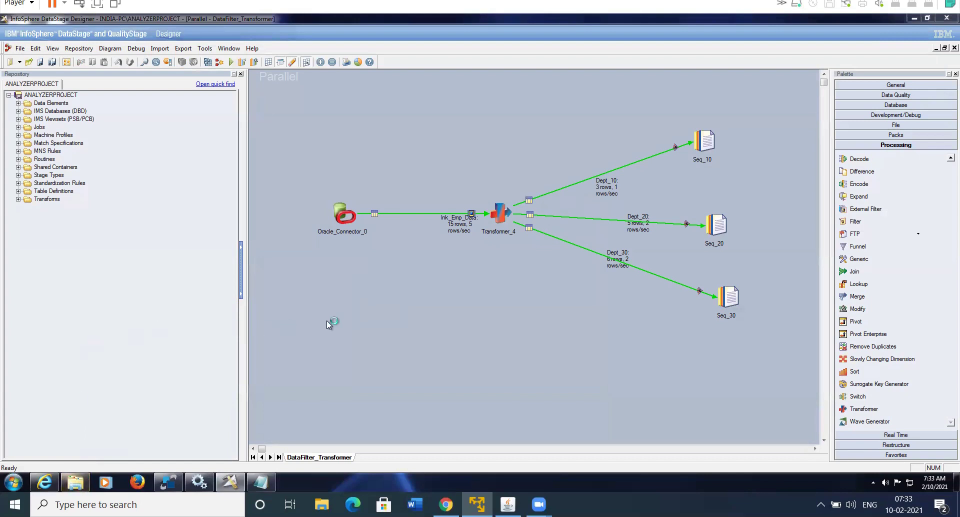
In Windows Explorer, go to C:\DS_TGT and examine the contents of the EMP_10, EMP_20 and EMP_30 text files
{"action": "key", "text": "super+e"}
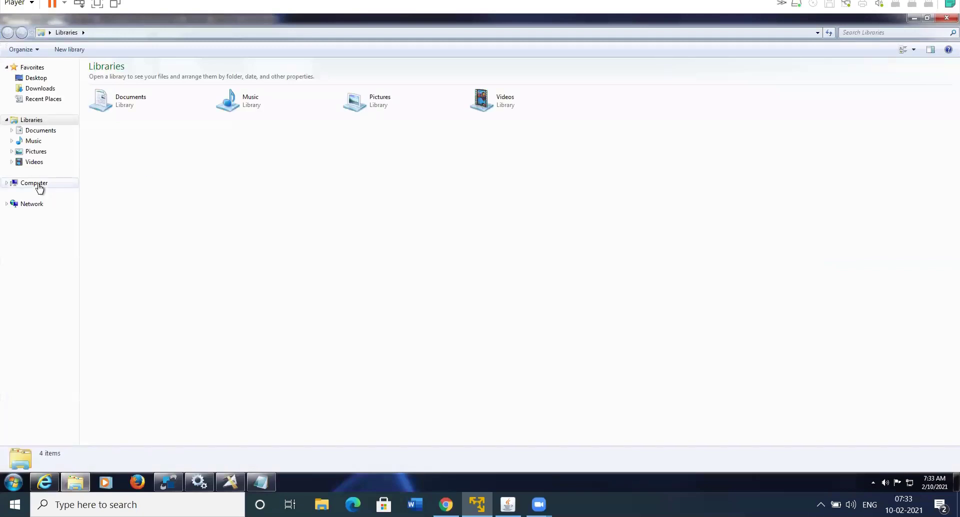
{"action": "left_click", "coordinate": [39, 188]}
{"action": "double_click", "coordinate": [143, 93]}
{"action": "double_click", "coordinate": [110, 121]}
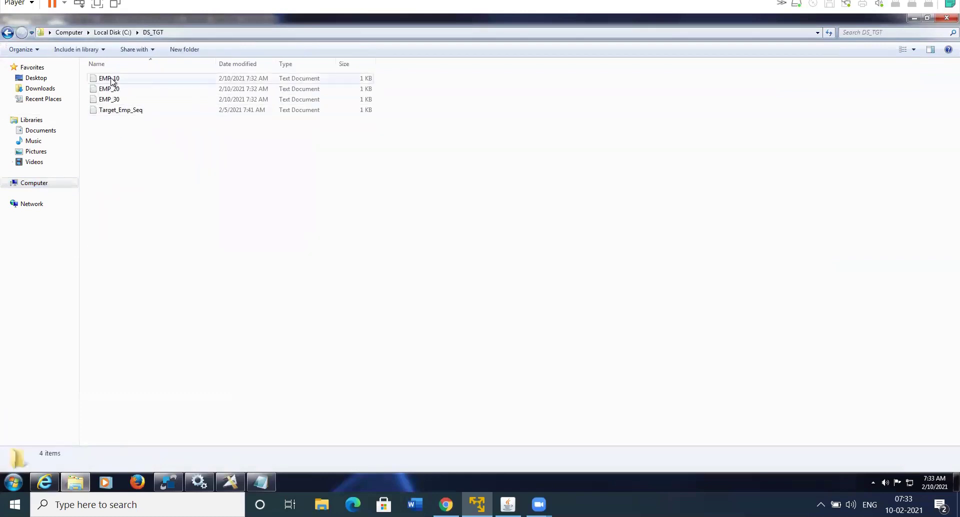
{"action": "double_click", "coordinate": [111, 79]}
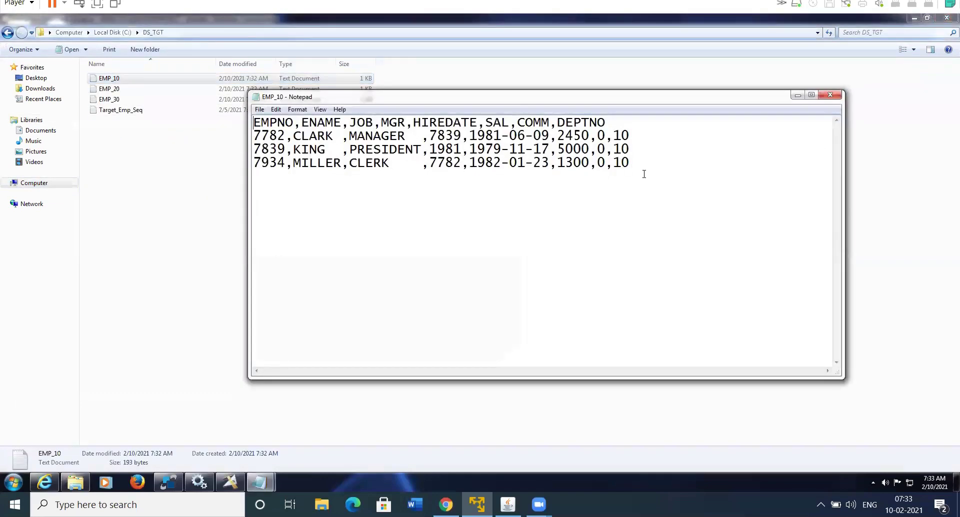
{"action": "double_click", "coordinate": [116, 89]}
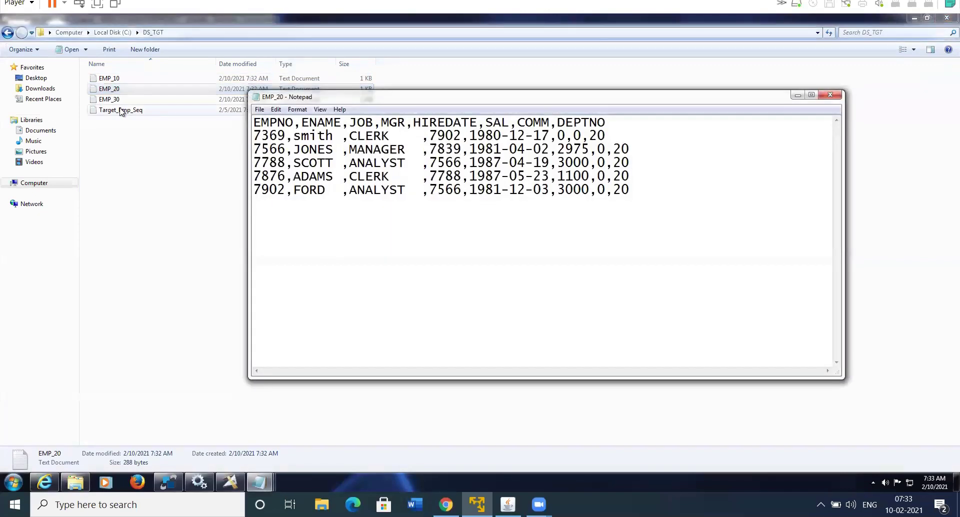
{"action": "double_click", "coordinate": [118, 101]}
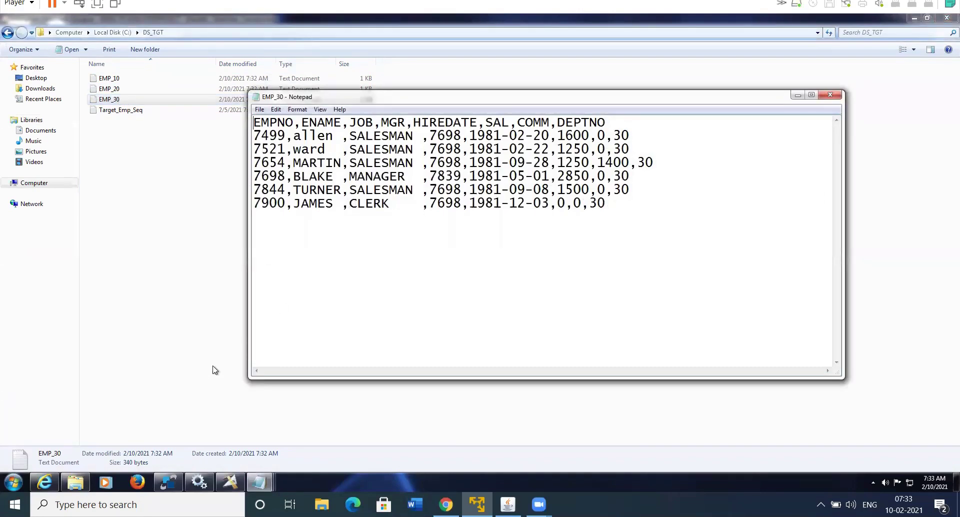
Return to DataStage Designer and add a fourth output link from Transformer_4 ending in a new Sequential File stage below Seq_30
{"action": "left_click", "coordinate": [230, 482]}
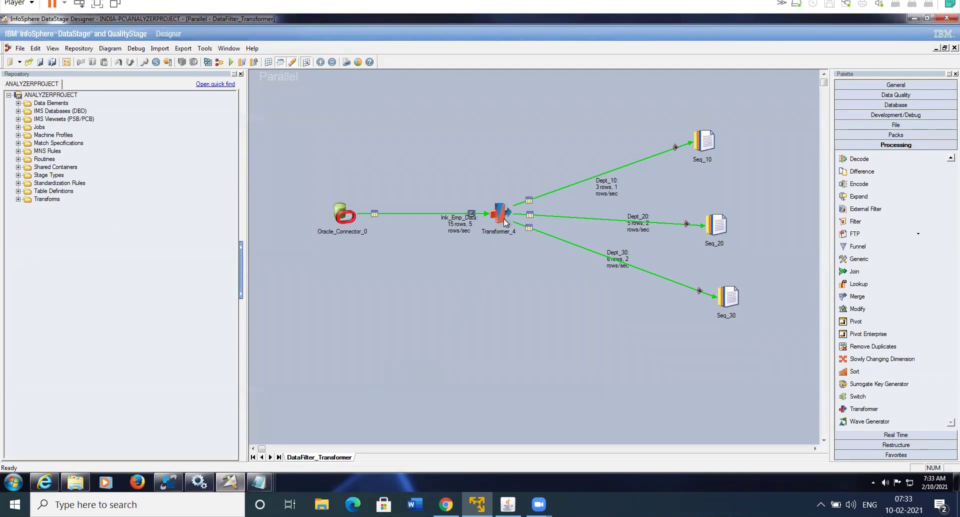
{"action": "left_click_drag", "start_coordinate": [505, 222], "coordinate": [656, 355]}
{"action": "left_click", "coordinate": [884, 126]}
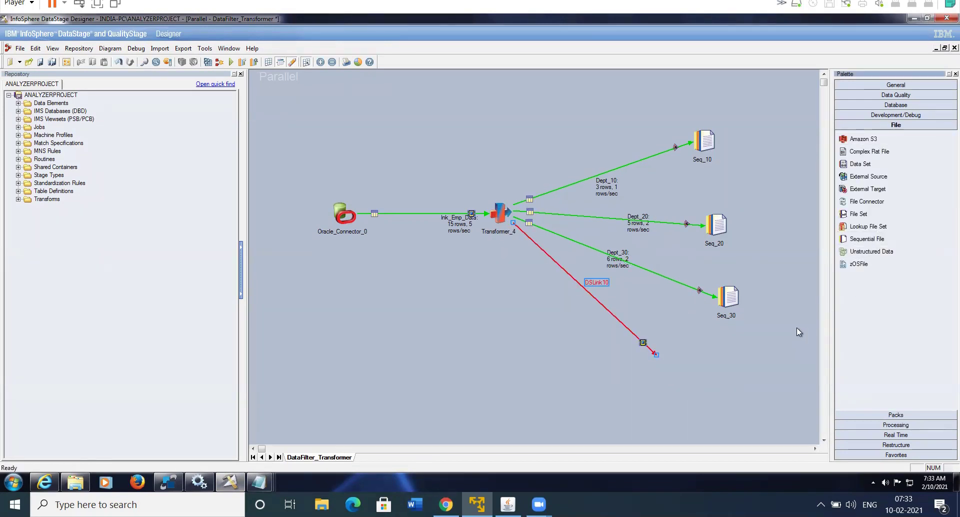
{"action": "right_click", "coordinate": [653, 349]}
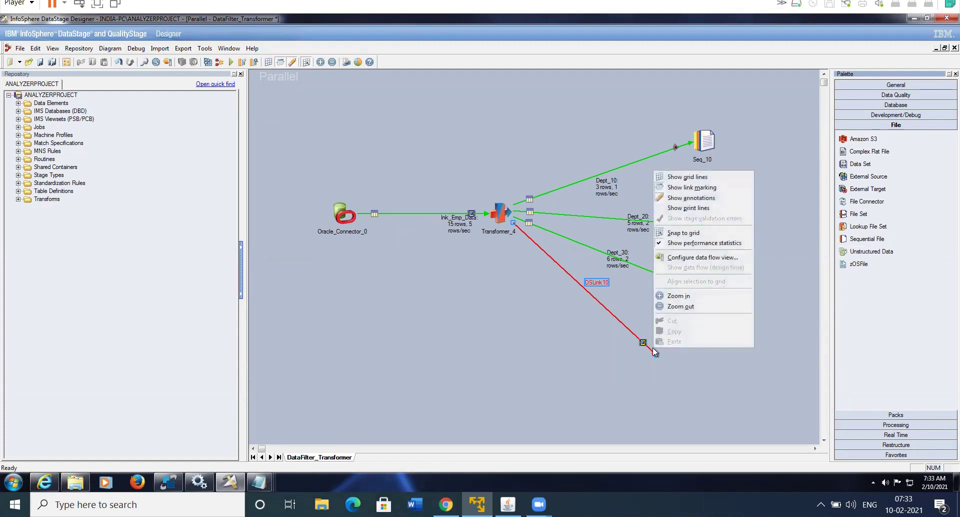
{"action": "left_click", "coordinate": [693, 379]}
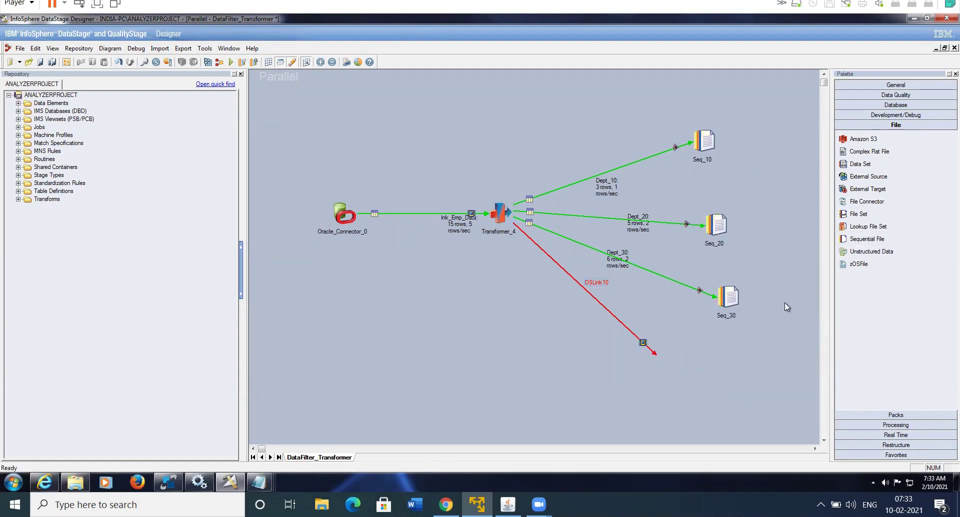
{"action": "right_click", "coordinate": [681, 351]}
{"action": "left_click", "coordinate": [852, 241]}
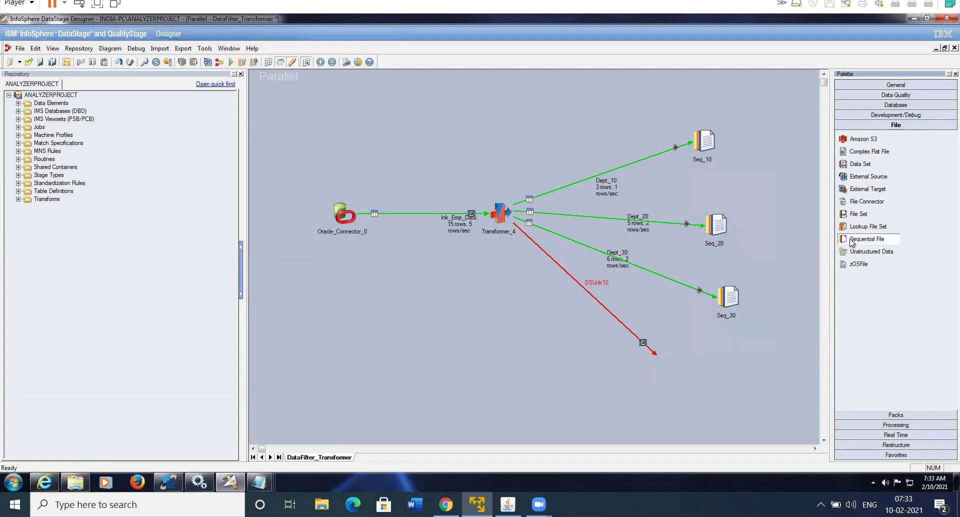
{"action": "left_click", "coordinate": [645, 348]}
Rename the new Sequential File stage as Emp_Reject
{"action": "right_click", "coordinate": [646, 350]}
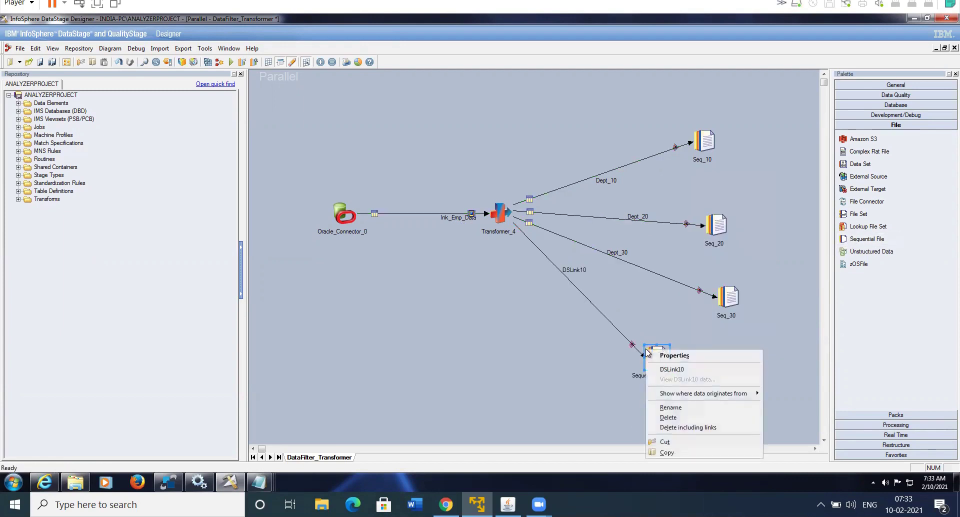
{"action": "left_click", "coordinate": [670, 408]}
{"action": "type", "text": "O"}
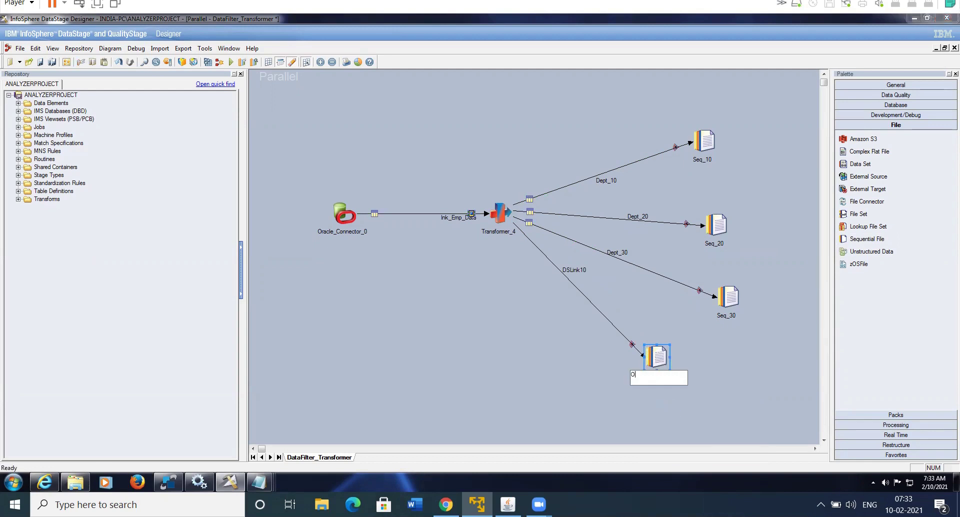
{"action": "type", "text": "ra_Rek"}
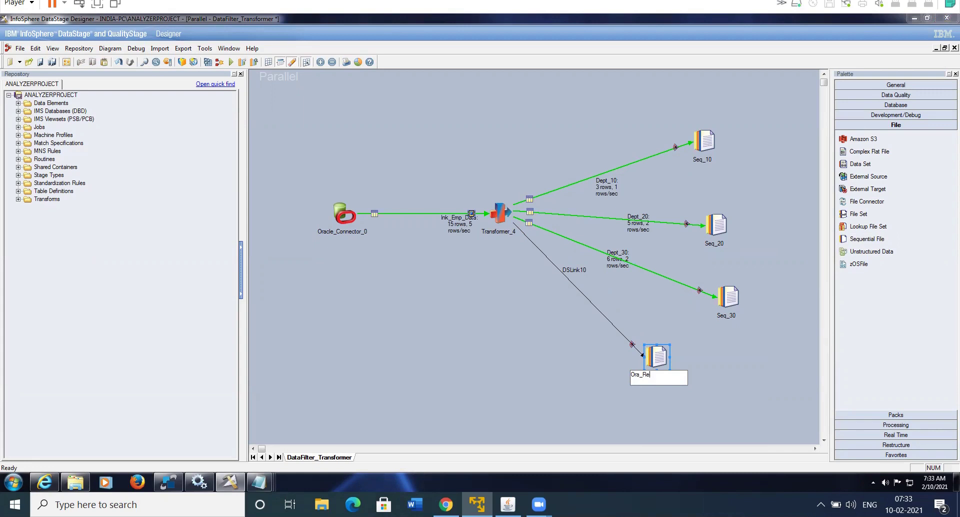
{"action": "key", "text": "BackSpace"}
{"action": "key", "text": "BackSpace"}
{"action": "key", "text": "BackSpace"}
{"action": "key", "text": "BackSpace"}
{"action": "key", "text": "BackSpace"}
{"action": "key", "text": "BackSpace"}
{"action": "key", "text": "BackSpace"}
{"action": "type", "text": "Emp_Reject"}
Rename the link between Transformer_4 and the Emp_Reject stage as lnk_Emp_Reject
{"action": "left_click", "coordinate": [569, 271]}
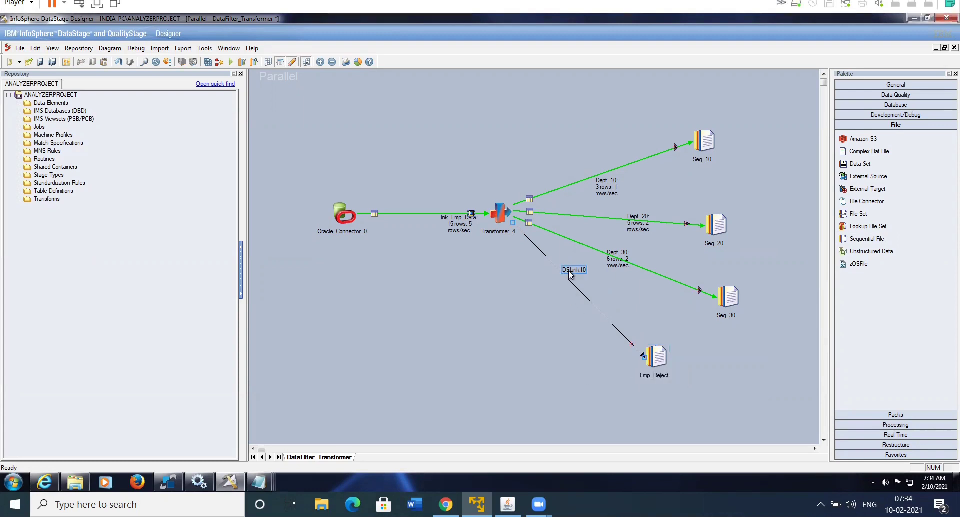
{"action": "right_click", "coordinate": [569, 272]}
{"action": "left_click", "coordinate": [576, 278]}
{"action": "type", "text": "lnk_EMp"}
{"action": "key", "text": "BackSpace"}
{"action": "type", "text": "mp_Reject"}
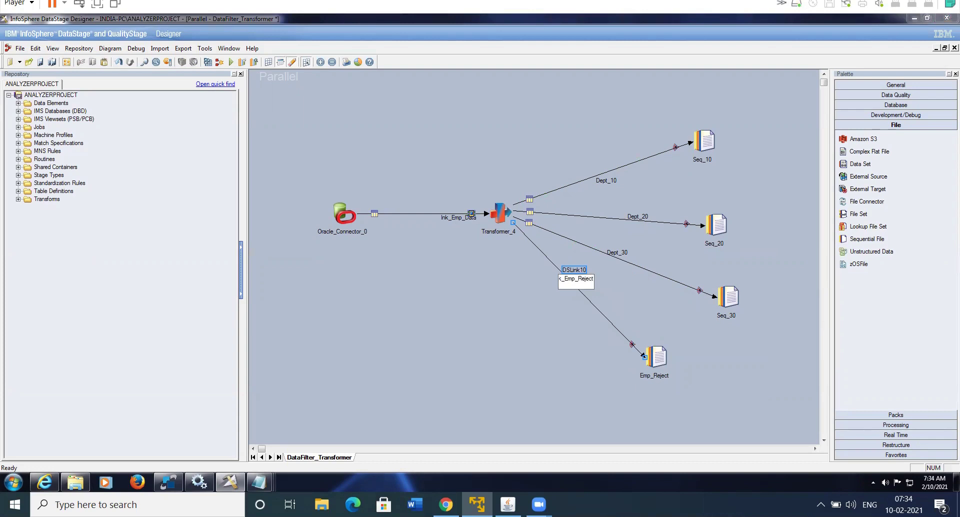
{"action": "left_click", "coordinate": [520, 357]}
Enable Otherwise/Log for the lnk_Emp_Reject link in Transformer_4's constraints and accept the stage changes
{"action": "left_click", "coordinate": [498, 220]}
{"action": "double_click", "coordinate": [500, 219]}
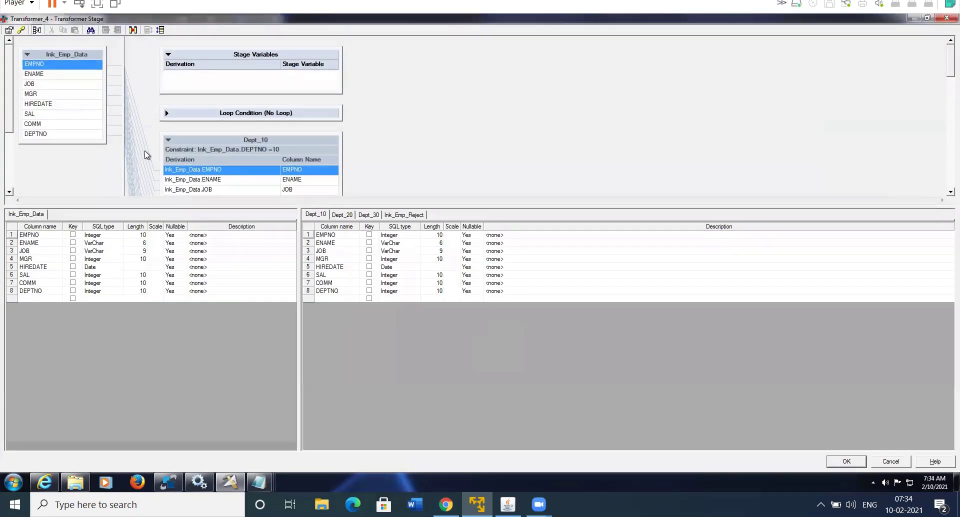
{"action": "left_click", "coordinate": [22, 31]}
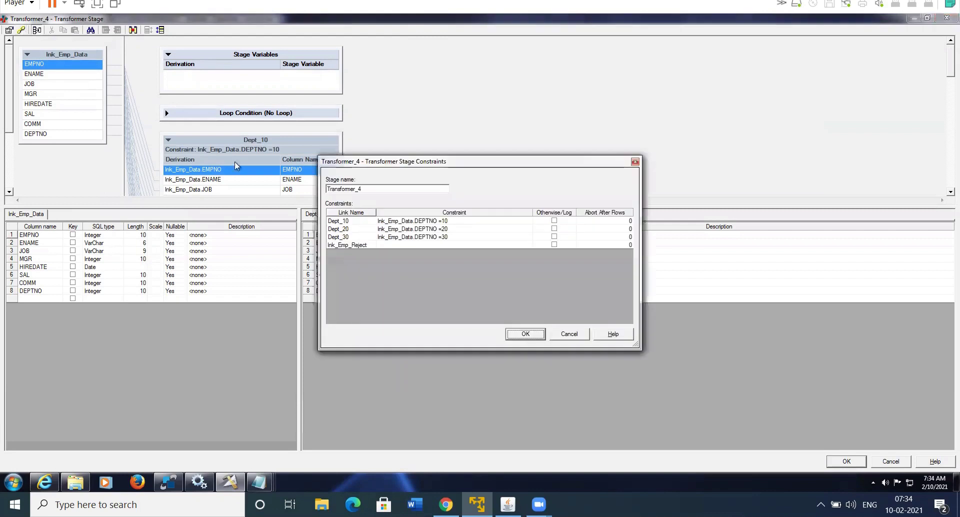
{"action": "left_click", "coordinate": [553, 245]}
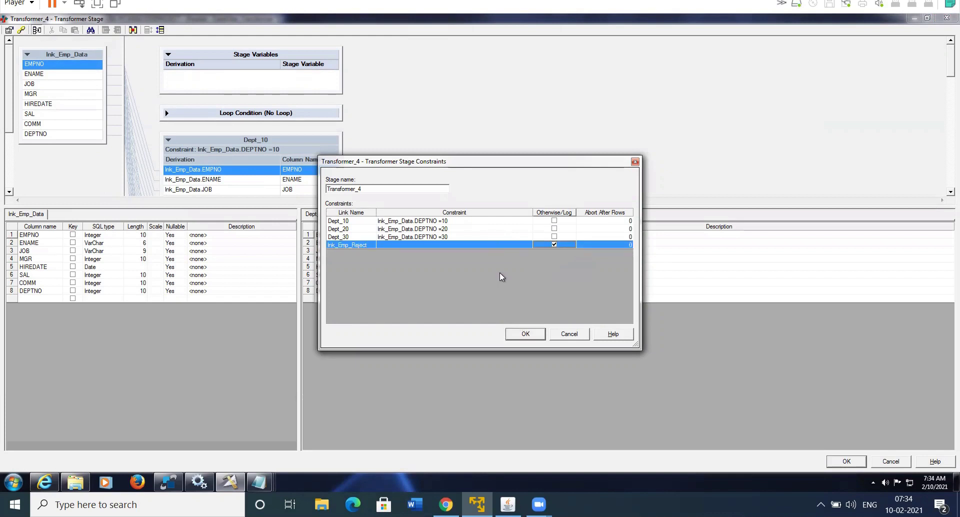
{"action": "left_click", "coordinate": [524, 333]}
{"action": "left_click", "coordinate": [844, 461]}
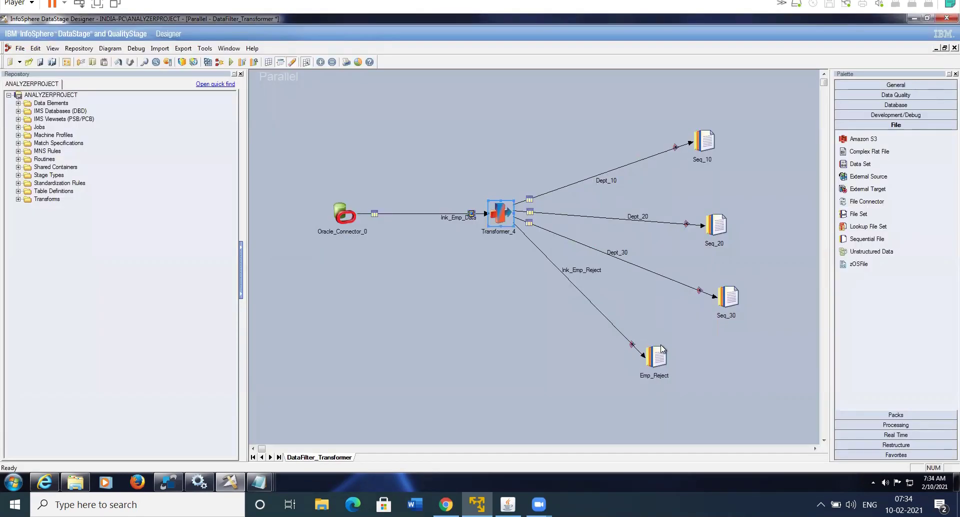
Open the Emp_Reject stage's input properties and select its target File property
{"action": "double_click", "coordinate": [658, 355]}
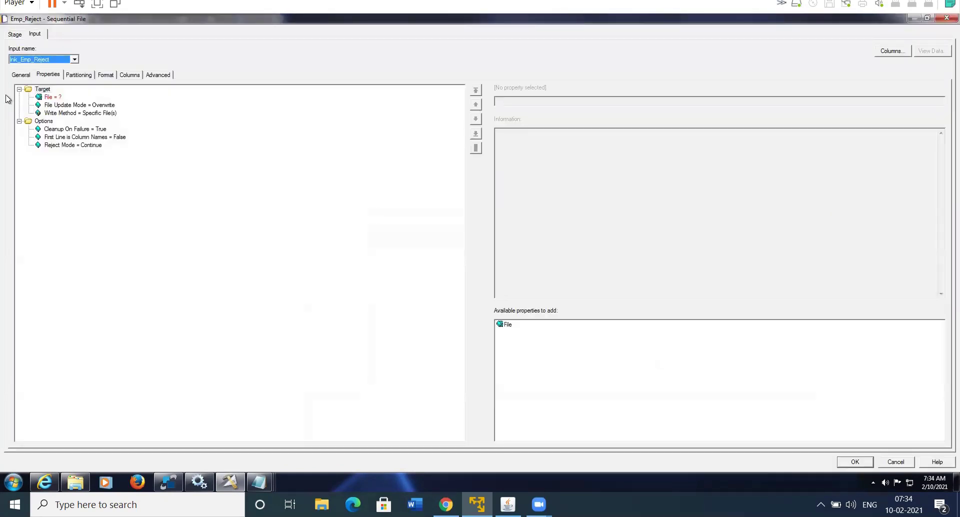
{"action": "left_click", "coordinate": [50, 97]}
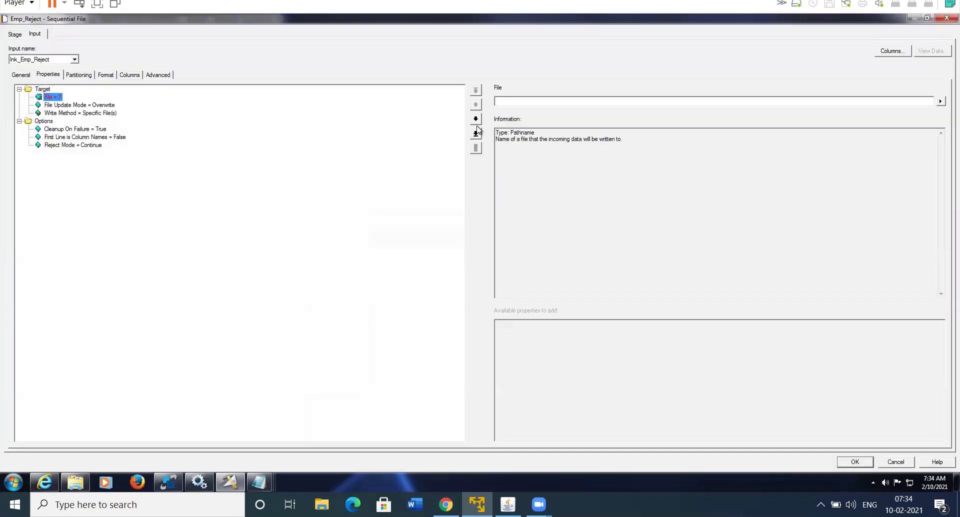
Set Emp_Reject's target file to C:\DS_TGT\EMP_Reject.txt and First Line is Column Names to True
{"action": "left_click", "coordinate": [543, 102]}
{"action": "type", "text": "C:\\DS_TGT\\EMP_10.txt"}
{"action": "type", "text": "R"}
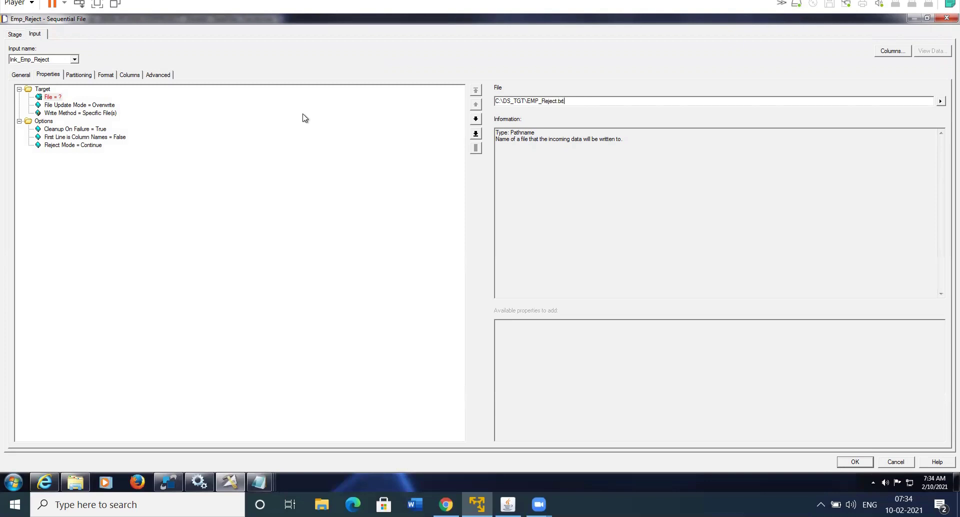
{"action": "left_click", "coordinate": [109, 108]}
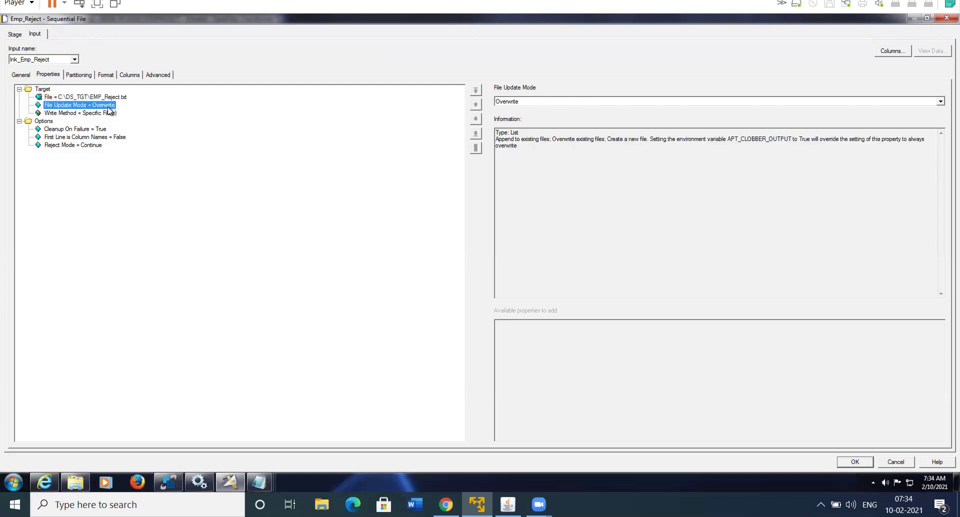
{"action": "left_click", "coordinate": [110, 114]}
{"action": "left_click", "coordinate": [115, 138]}
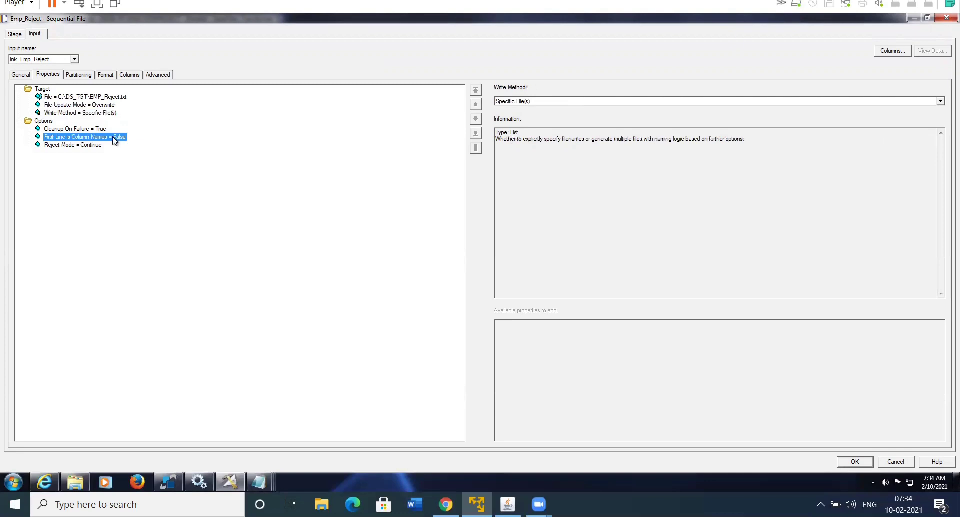
{"action": "left_click", "coordinate": [939, 101]}
{"action": "left_click", "coordinate": [501, 118]}
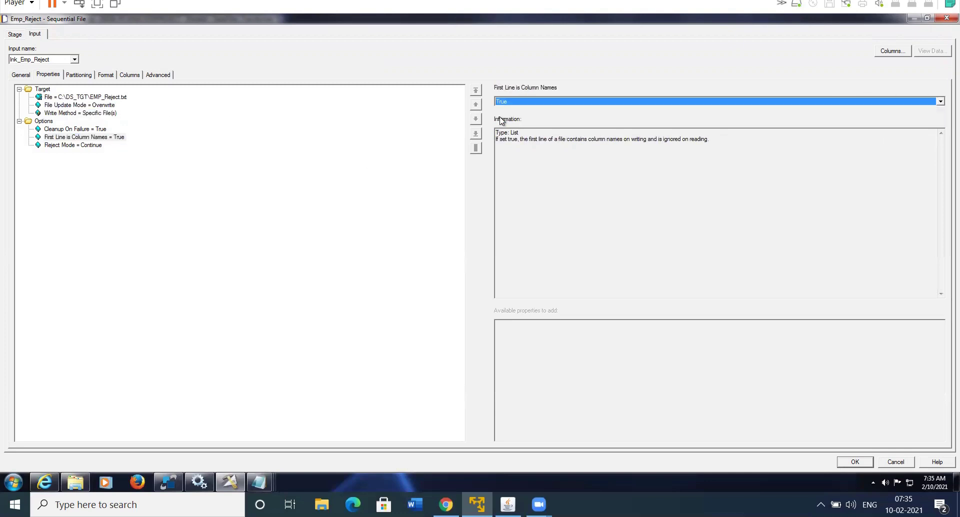
{"action": "left_click", "coordinate": [856, 461]}
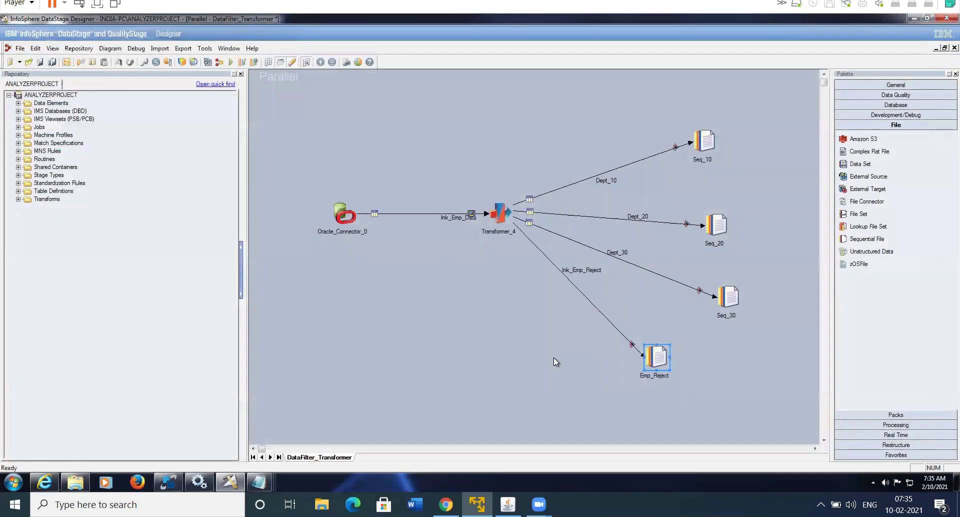
Map all lnk_Emp_Data columns to the lnk_Emp_Reject output in Transformer_4 and accept the stage changes
{"action": "left_click", "coordinate": [555, 361]}
{"action": "left_click", "coordinate": [506, 212]}
{"action": "double_click", "coordinate": [506, 213]}
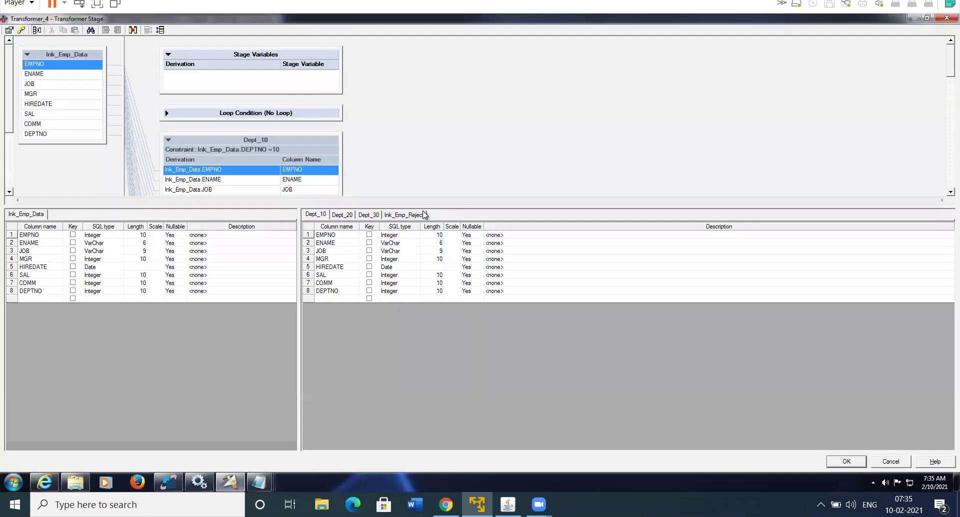
{"action": "left_click", "coordinate": [409, 214]}
{"action": "left_click", "coordinate": [88, 75]}
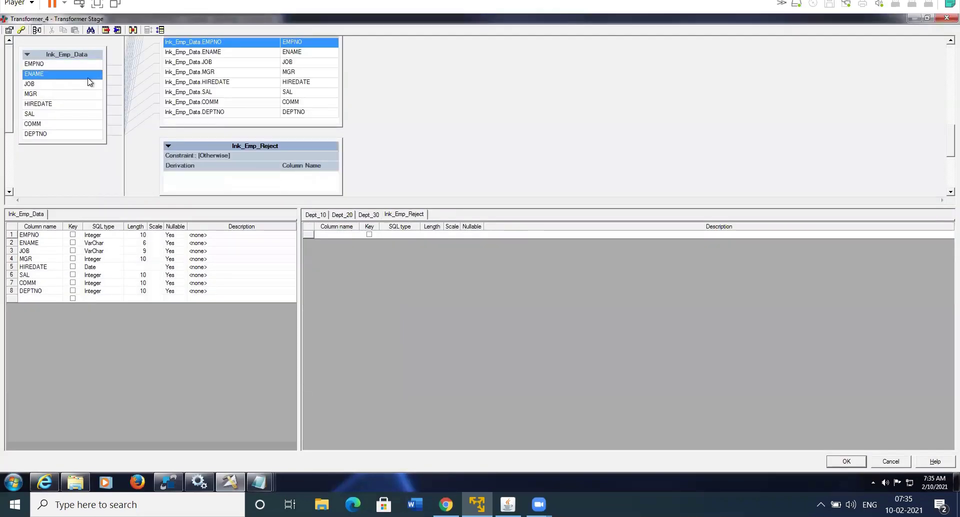
{"action": "key", "text": "ctrl+a"}
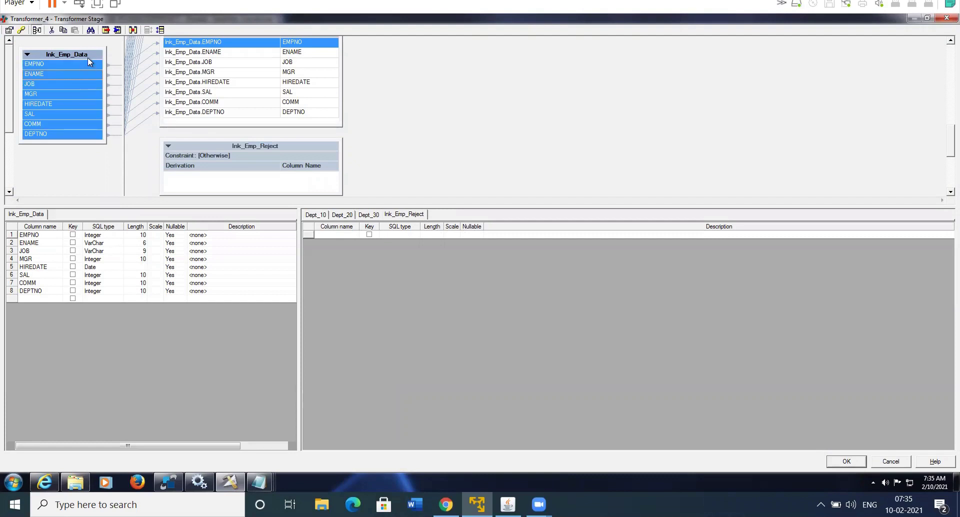
{"action": "left_click_drag", "start_coordinate": [89, 52], "coordinate": [202, 184]}
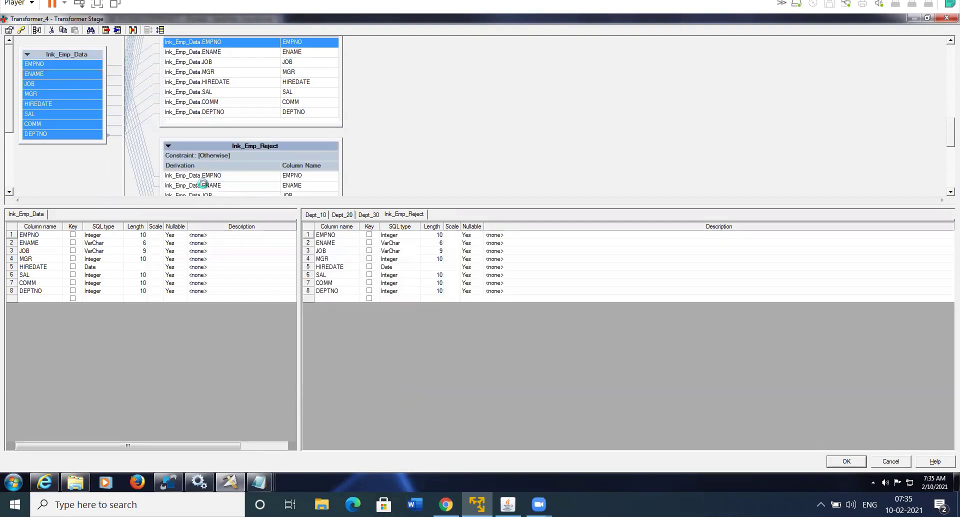
{"action": "left_click", "coordinate": [845, 460]}
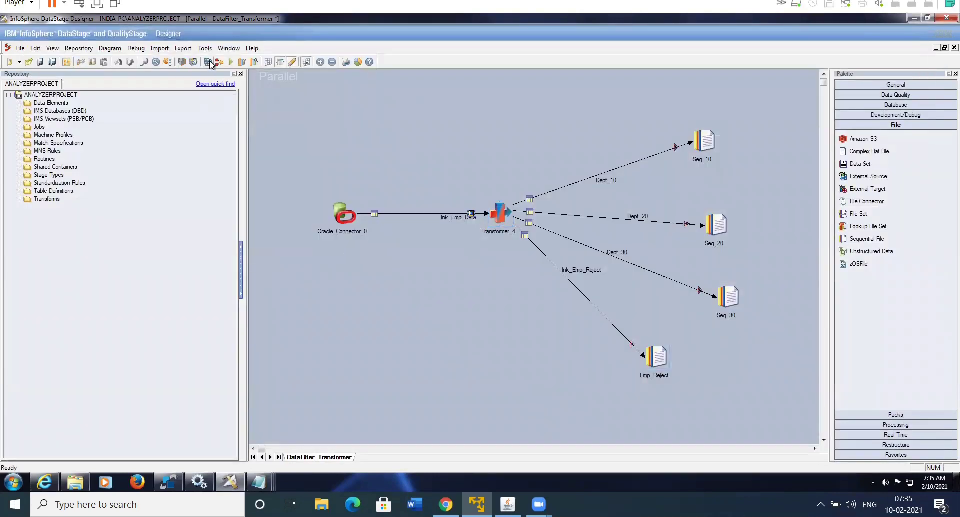
Compile the DataFilter_Transformer job, saving the modified job first
{"action": "left_click", "coordinate": [209, 62]}
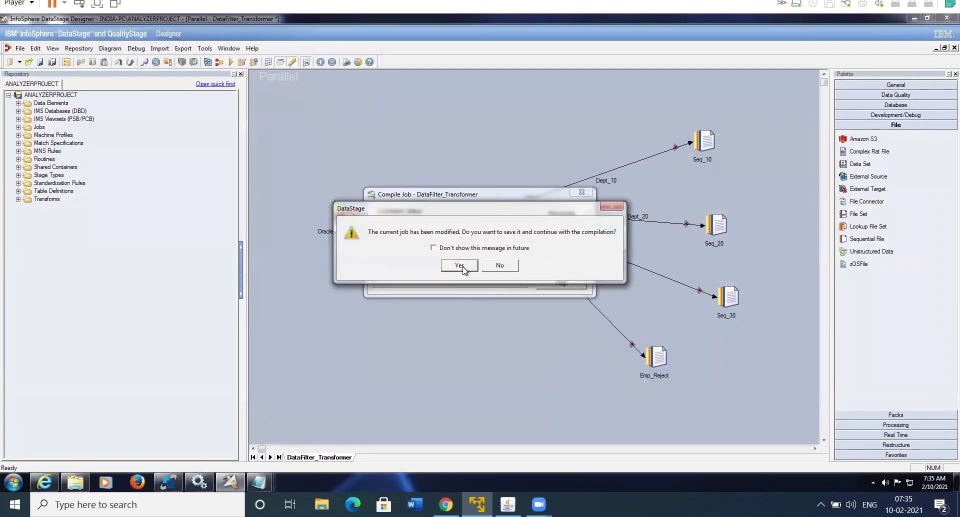
{"action": "left_click", "coordinate": [459, 266]}
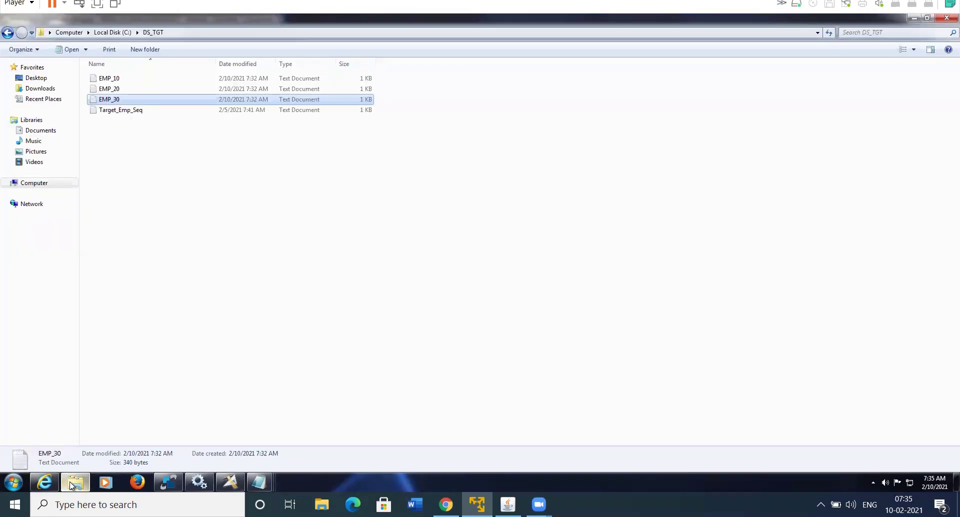
Switch to Windows Explorer and delete all files in the C:\DS_TGT folder
{"action": "left_click", "coordinate": [75, 481]}
{"action": "left_click", "coordinate": [238, 353]}
{"action": "key", "text": "ctrl+a"}
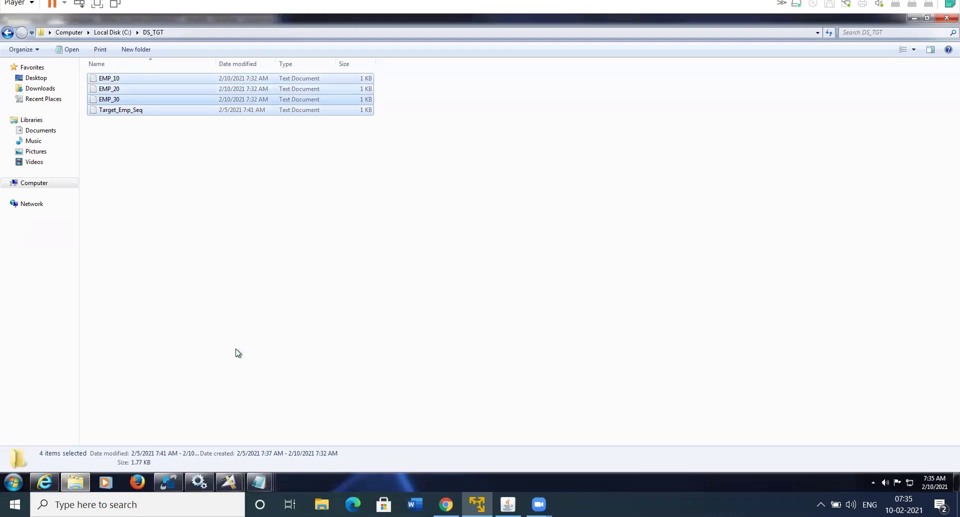
{"action": "key", "text": "Delete"}
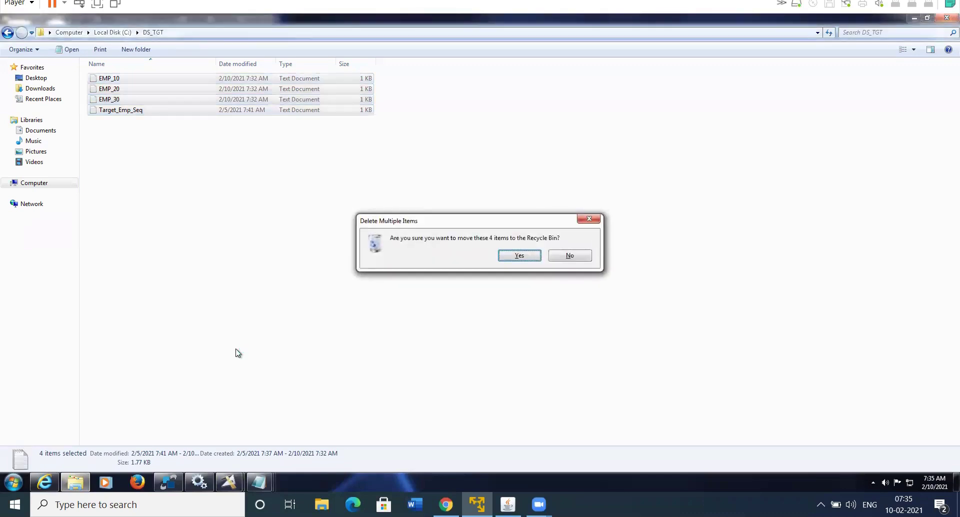
{"action": "key", "text": "Return"}
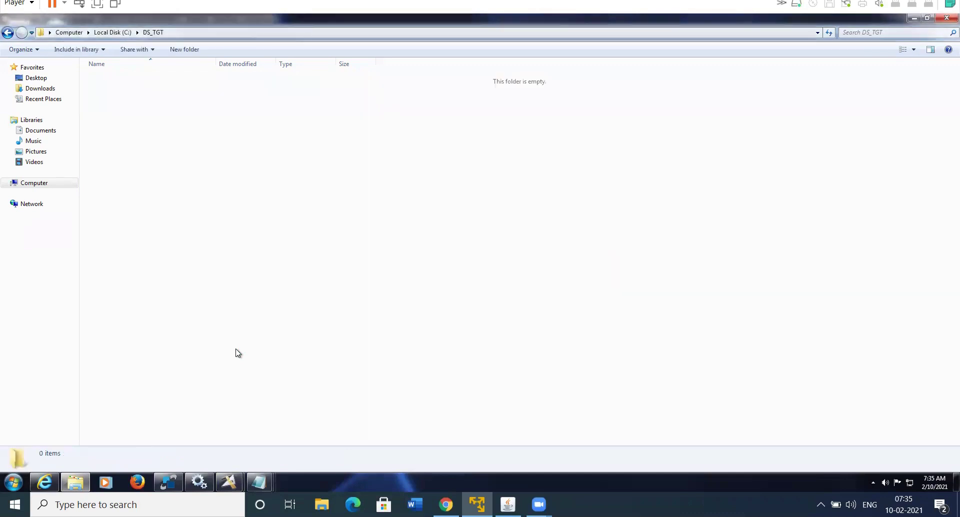
Switch back to DataStage Designer and close the job's compilation window once compiling is finished
{"action": "mouse_move", "coordinate": [235, 480]}
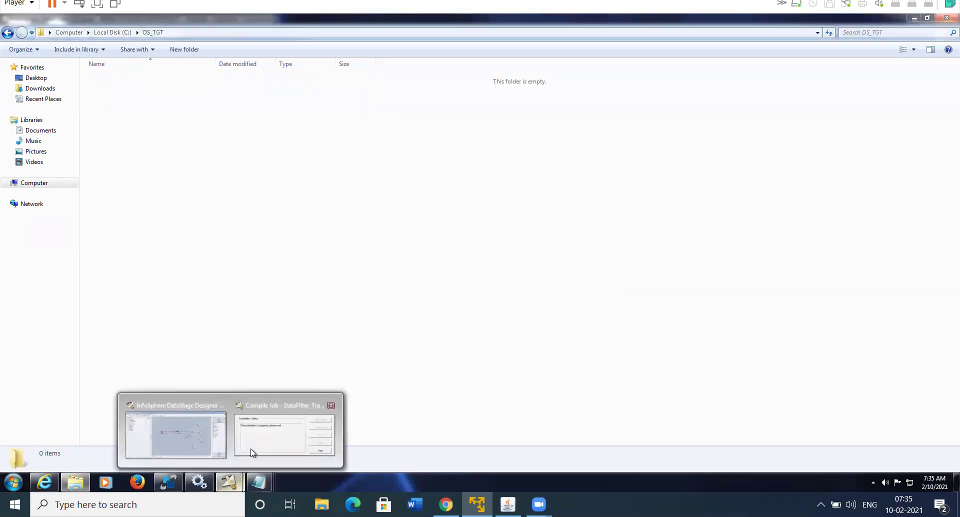
{"action": "mouse_move", "coordinate": [259, 440]}
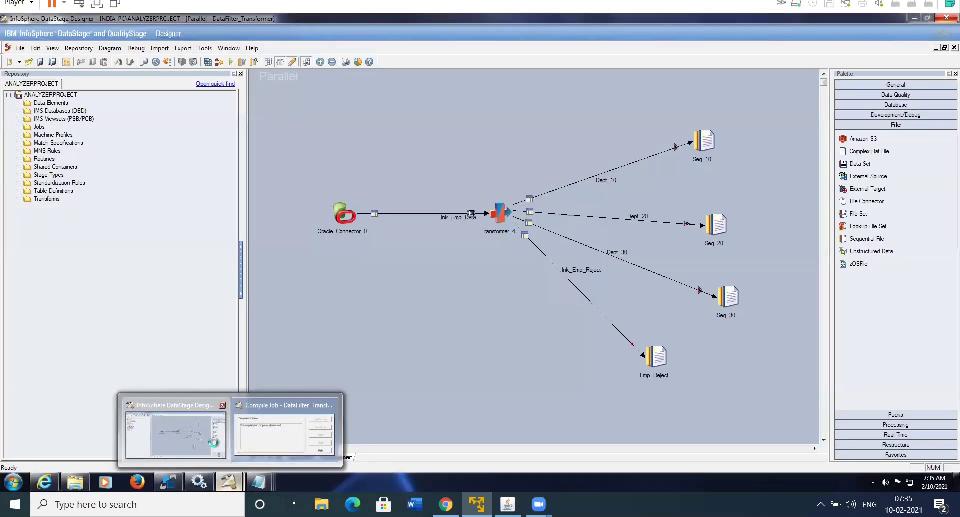
{"action": "left_click", "coordinate": [214, 443]}
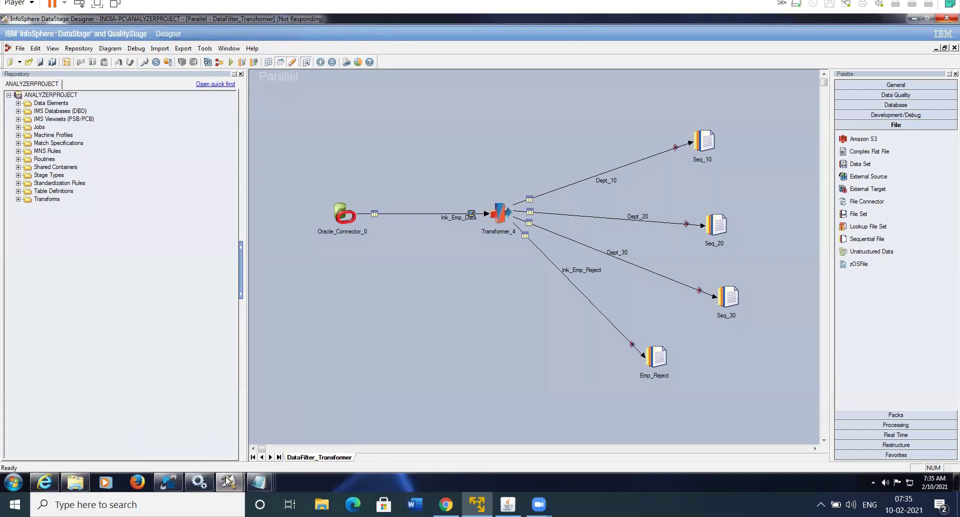
{"action": "mouse_move", "coordinate": [229, 479]}
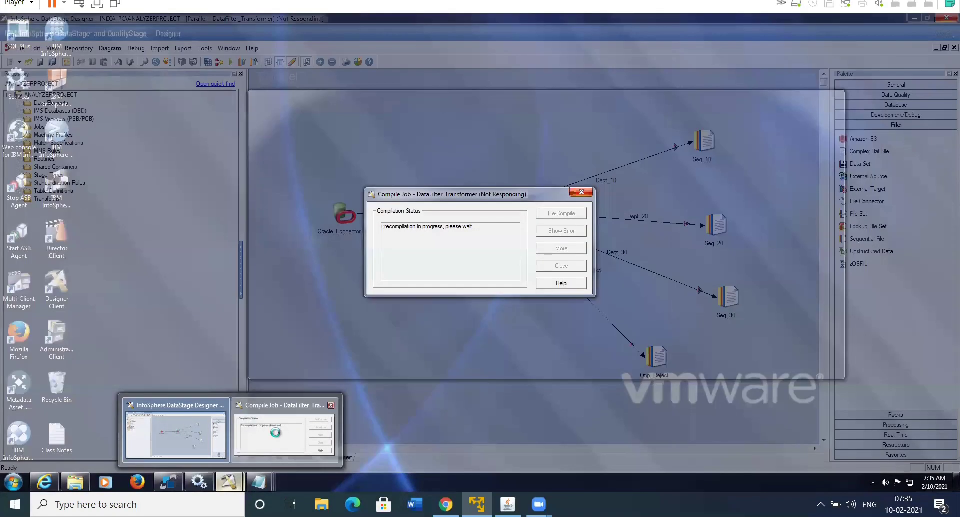
{"action": "left_click", "coordinate": [276, 432]}
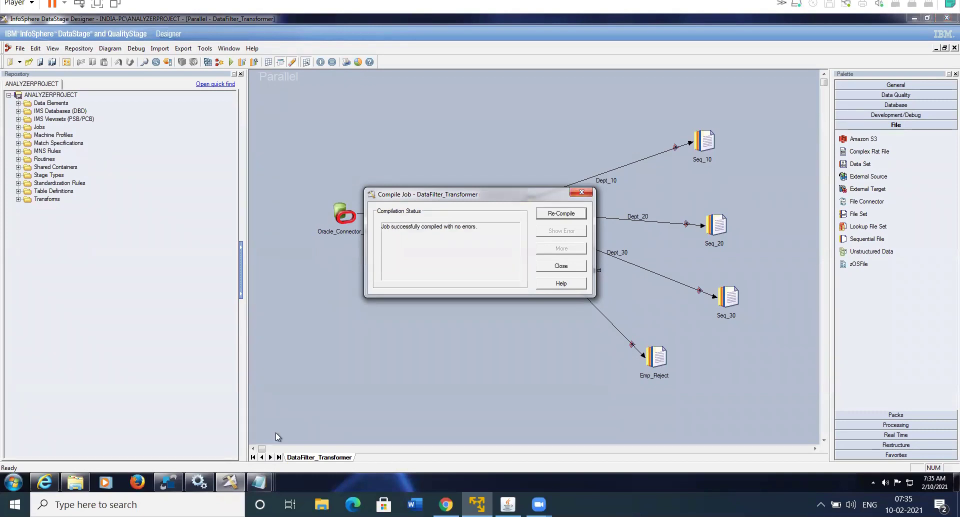
{"action": "left_click", "coordinate": [562, 267]}
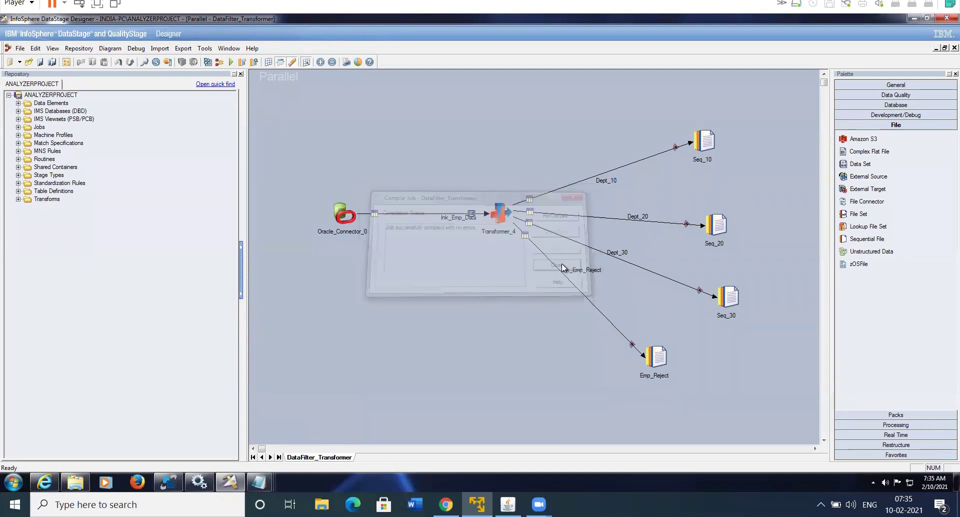
Run the DataFilter_Transformer job with no warning limit and show the job log
{"action": "left_click", "coordinate": [232, 62]}
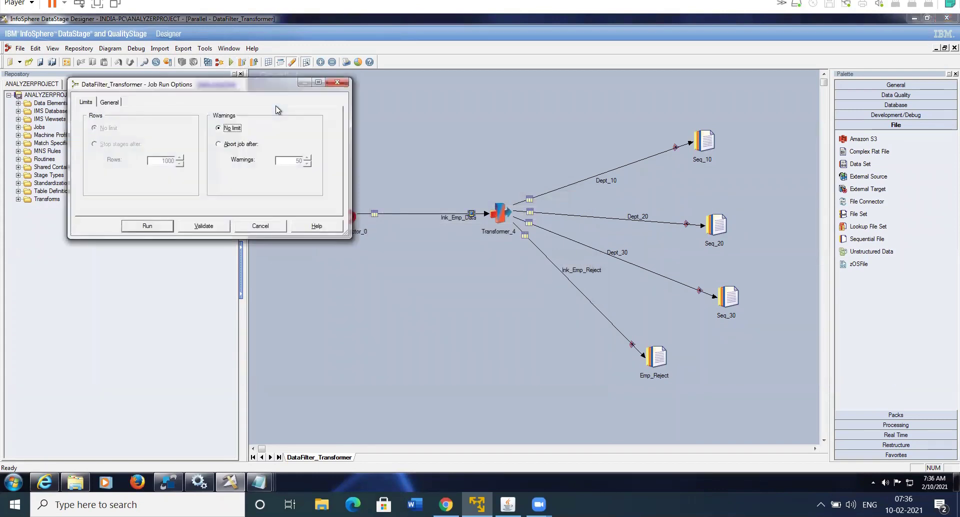
{"action": "left_click", "coordinate": [163, 226]}
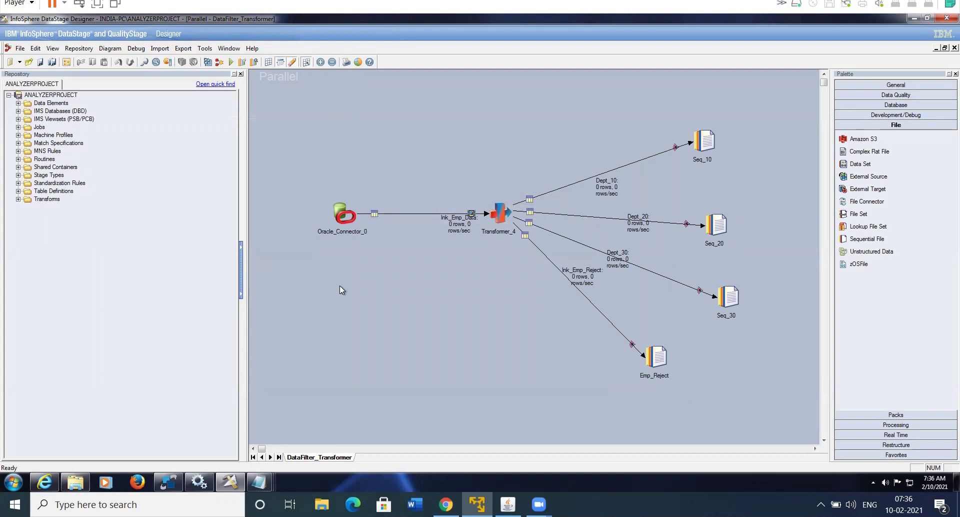
{"action": "key", "text": "ctrl+l"}
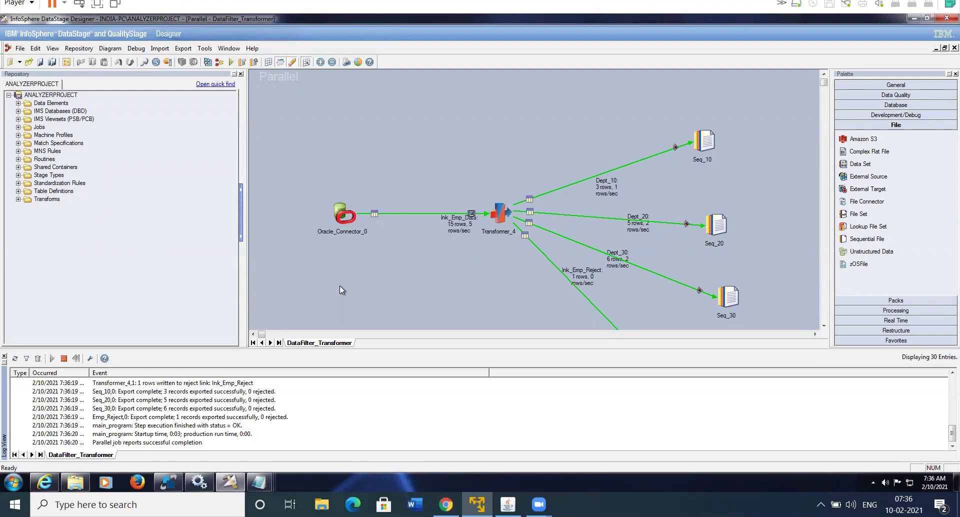
View the data of the Emp_Reject file stage, displaying up to 100 rows
{"action": "left_click", "coordinate": [823, 326]}
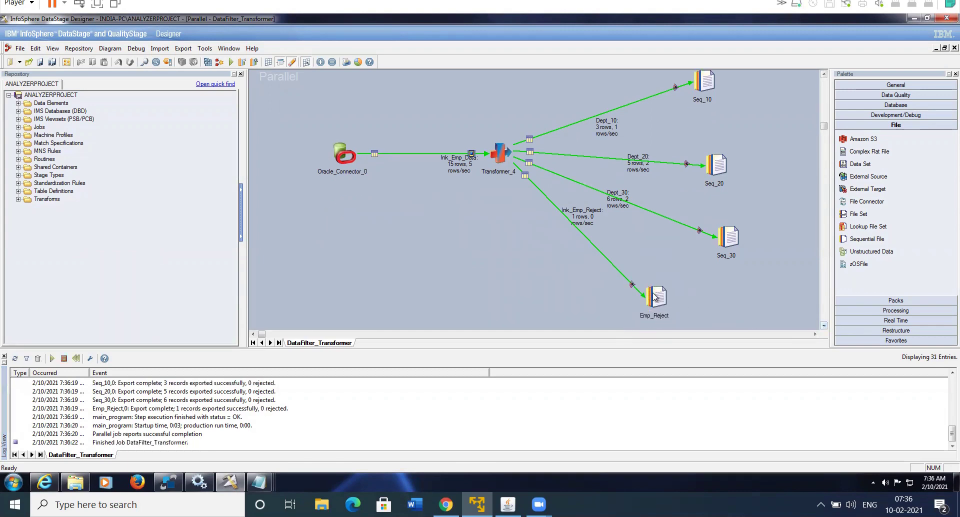
{"action": "right_click", "coordinate": [655, 297]}
{"action": "left_click", "coordinate": [678, 323]}
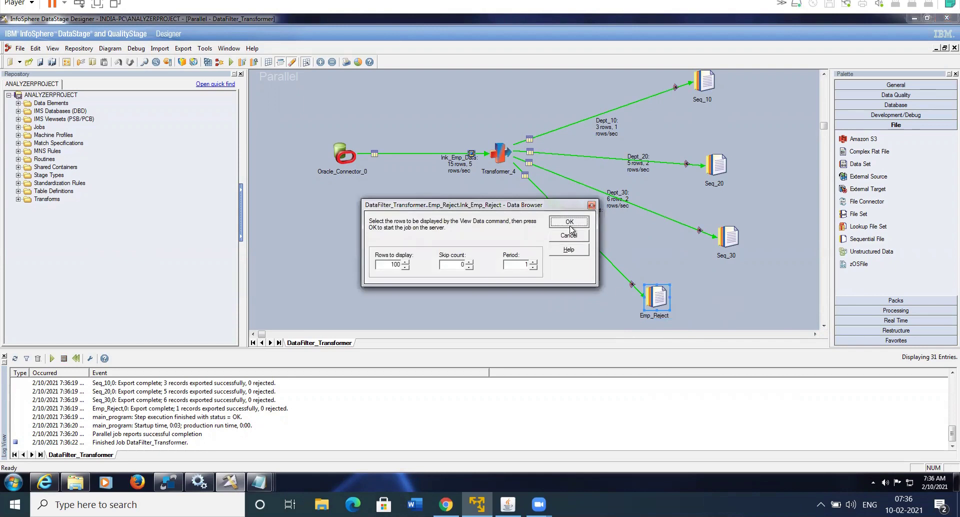
{"action": "left_click", "coordinate": [569, 223]}
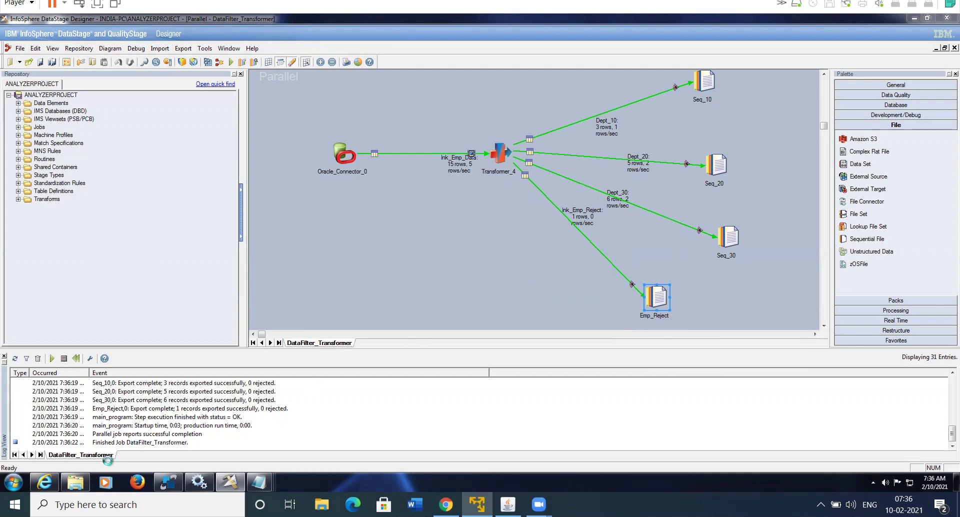
Examine the EMP_Reject text file from the DS_TGT folder in Notepad, and close the Emp_Reject data browser in DataStage Designer
{"action": "left_click", "coordinate": [81, 483]}
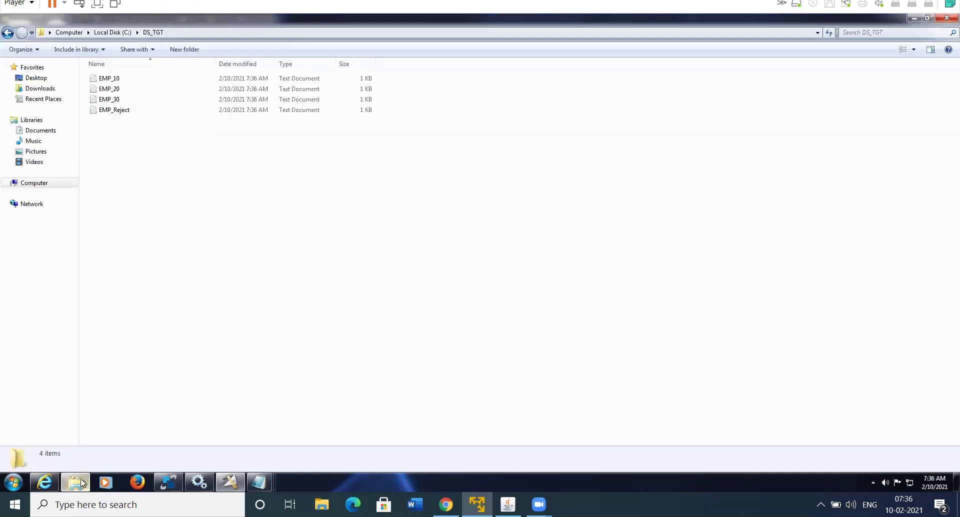
{"action": "double_click", "coordinate": [121, 110]}
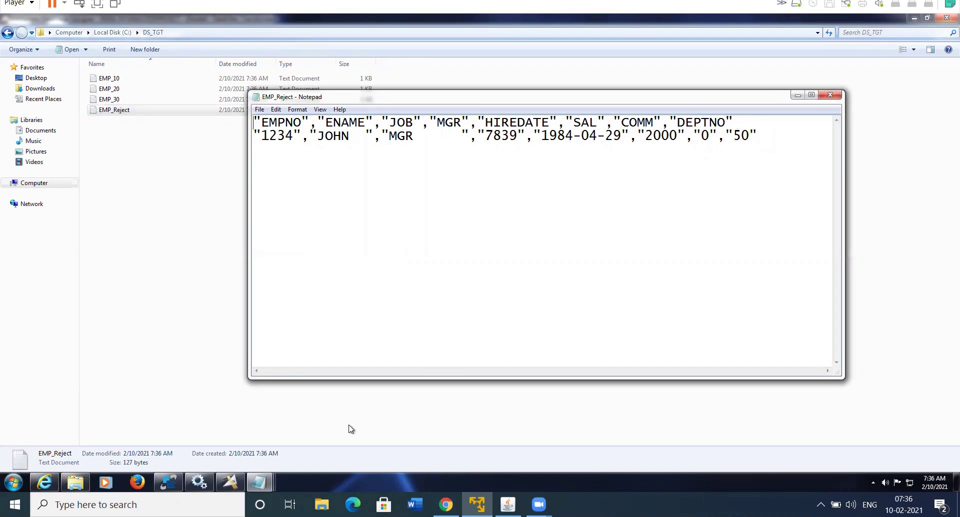
{"action": "left_click", "coordinate": [230, 481]}
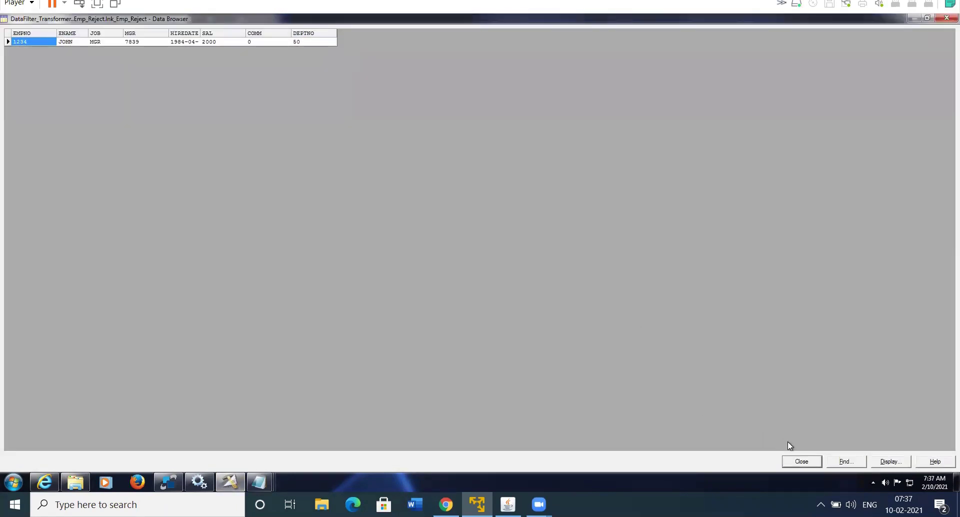
{"action": "left_click", "coordinate": [799, 461]}
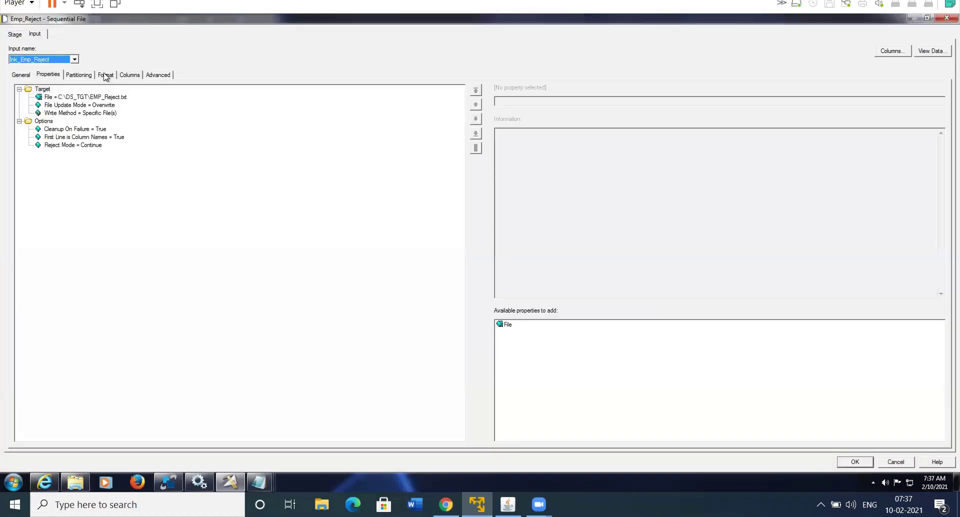
Remove the Quote property from Emp_Reject's field defaults and add a Null field value property
{"action": "left_click", "coordinate": [105, 76]}
{"action": "left_click", "coordinate": [68, 129]}
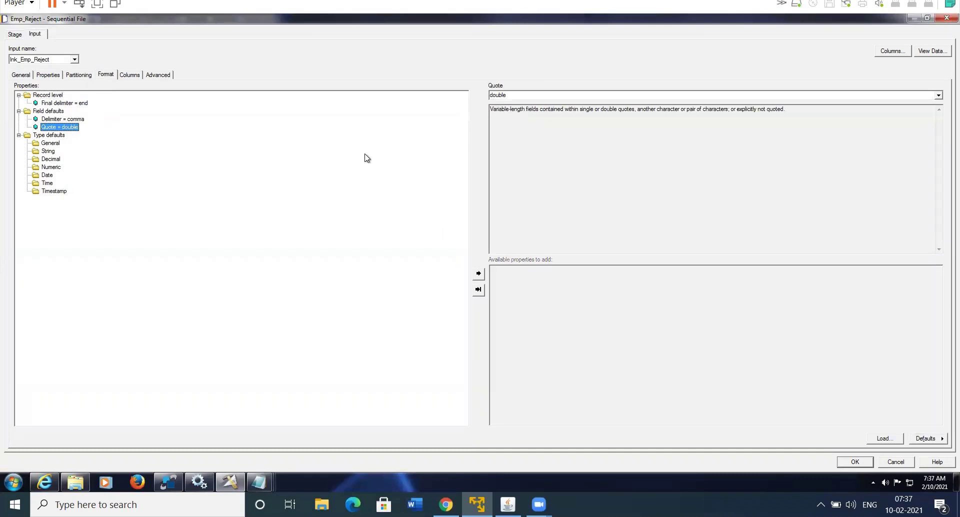
{"action": "key", "text": "Delete"}
{"action": "double_click", "coordinate": [525, 297]}
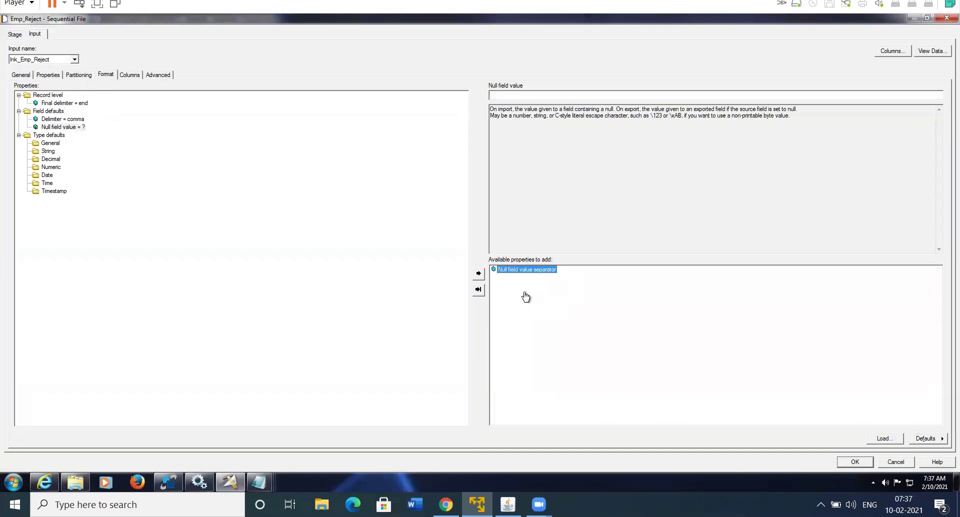
{"action": "left_click", "coordinate": [498, 96]}
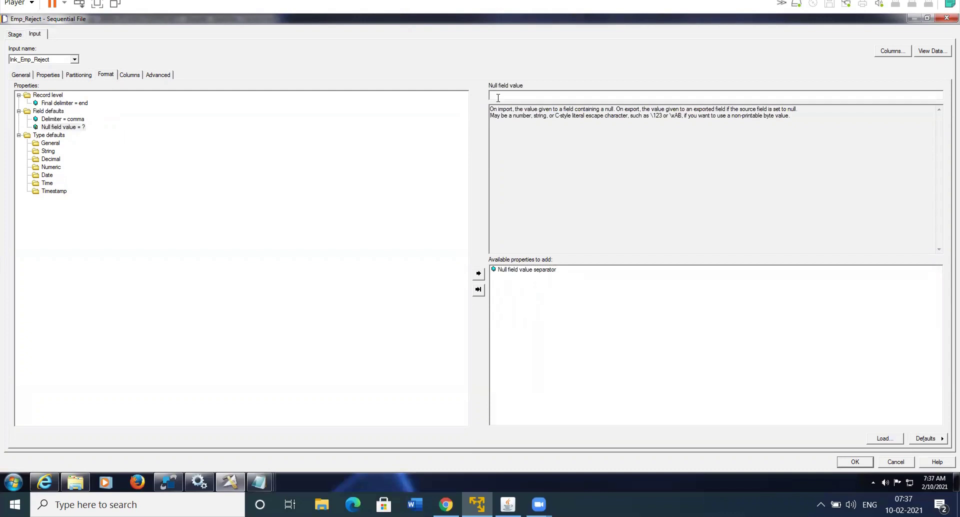
{"action": "left_click", "coordinate": [856, 463]}
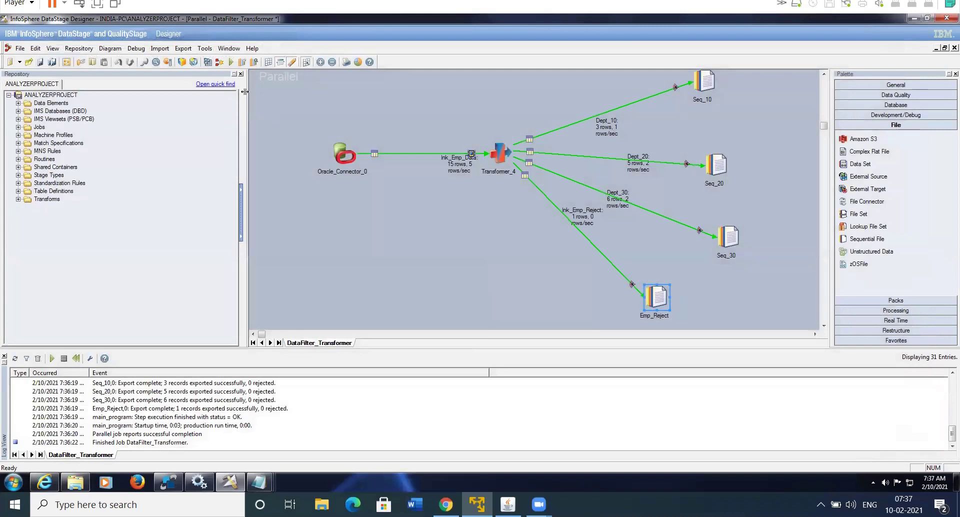
Save and recompile the modified DataFilter_Transformer job, and run it with no warning limit
{"action": "left_click", "coordinate": [230, 62]}
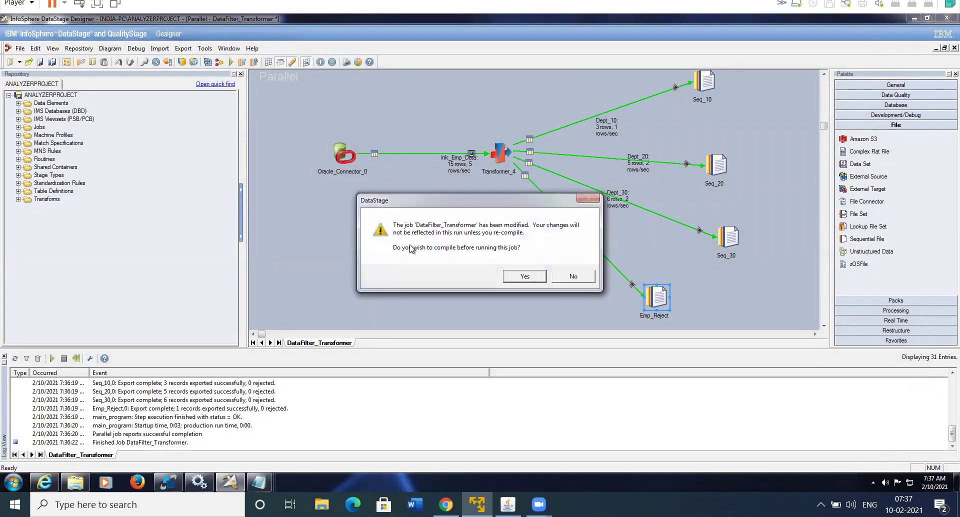
{"action": "left_click", "coordinate": [522, 278]}
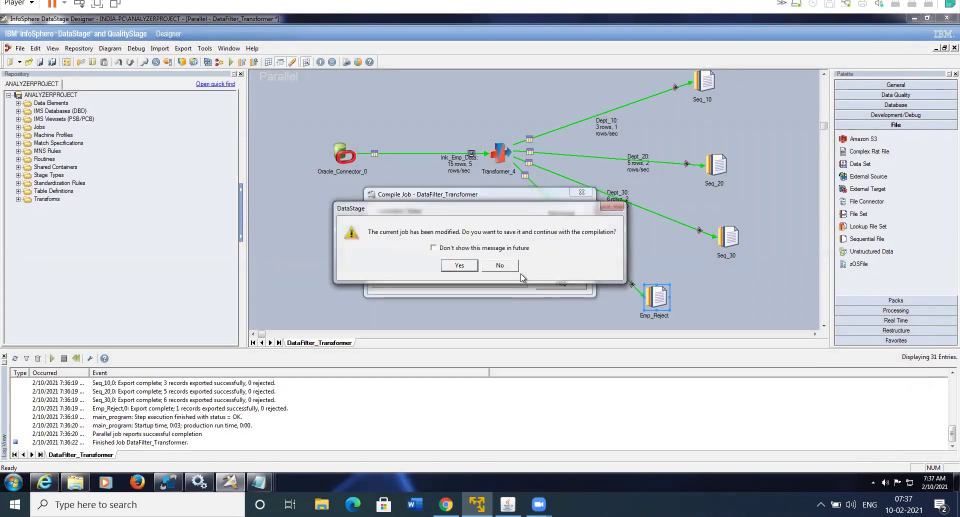
{"action": "left_click", "coordinate": [474, 269]}
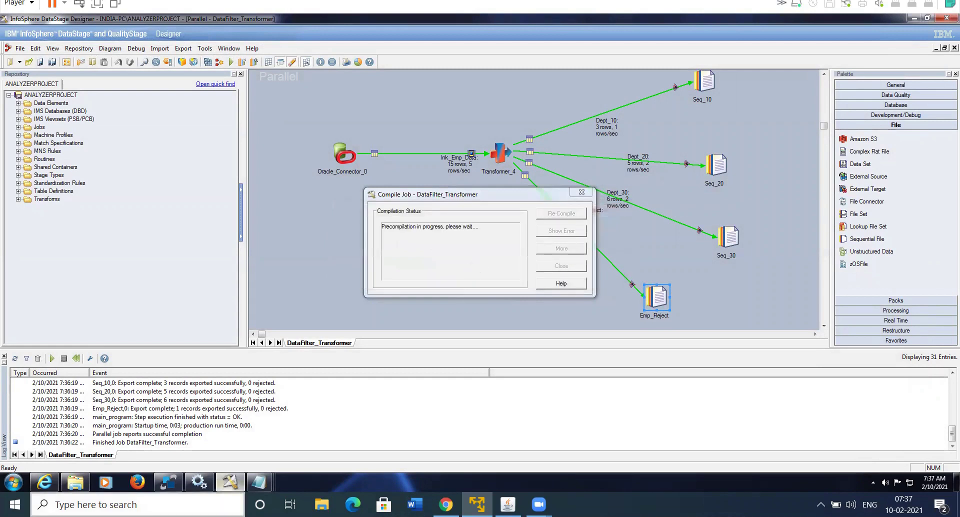
{"action": "mouse_move", "coordinate": [230, 482]}
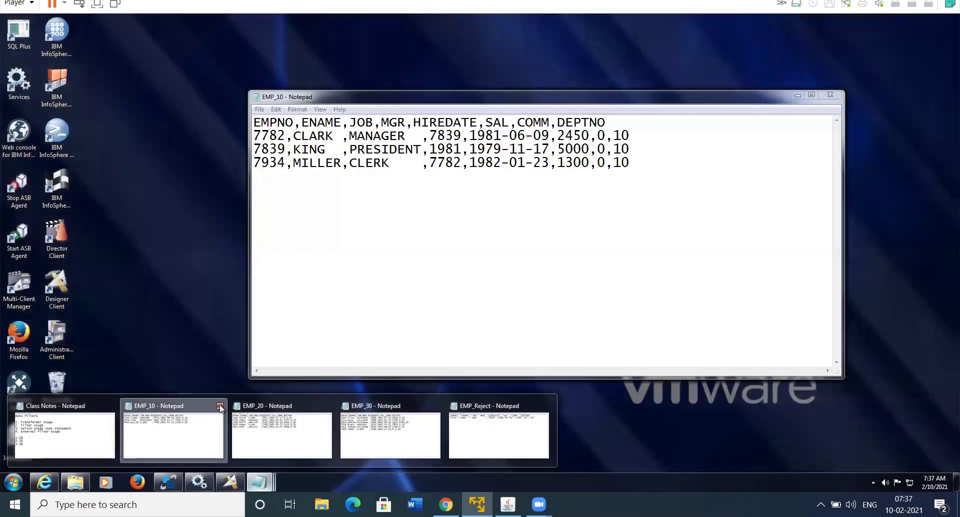
{"action": "left_click", "coordinate": [220, 407]}
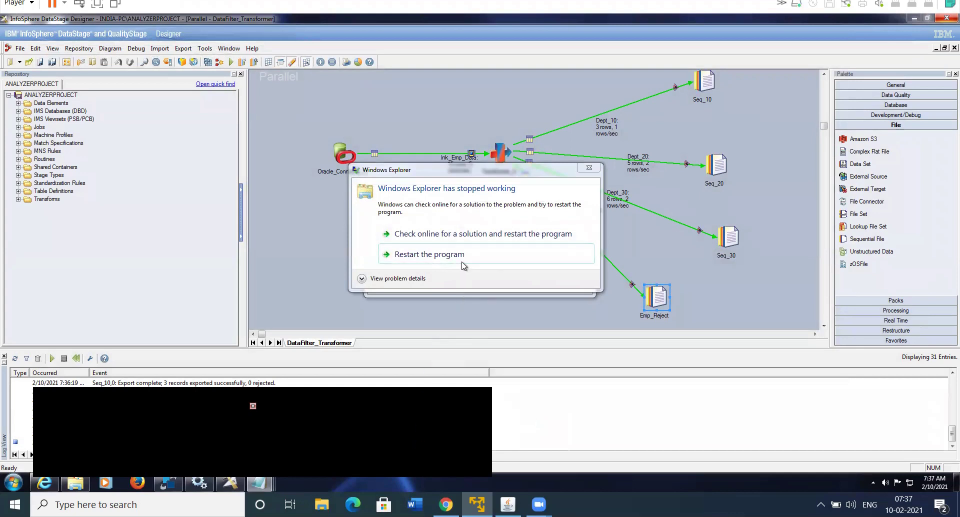
{"action": "left_click_drag", "start_coordinate": [473, 170], "coordinate": [476, 349]}
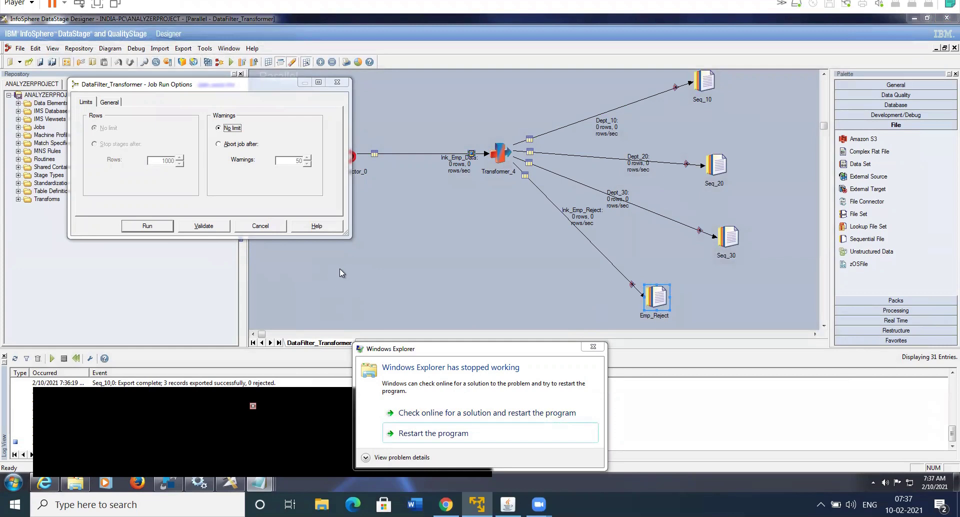
{"action": "left_click", "coordinate": [150, 226]}
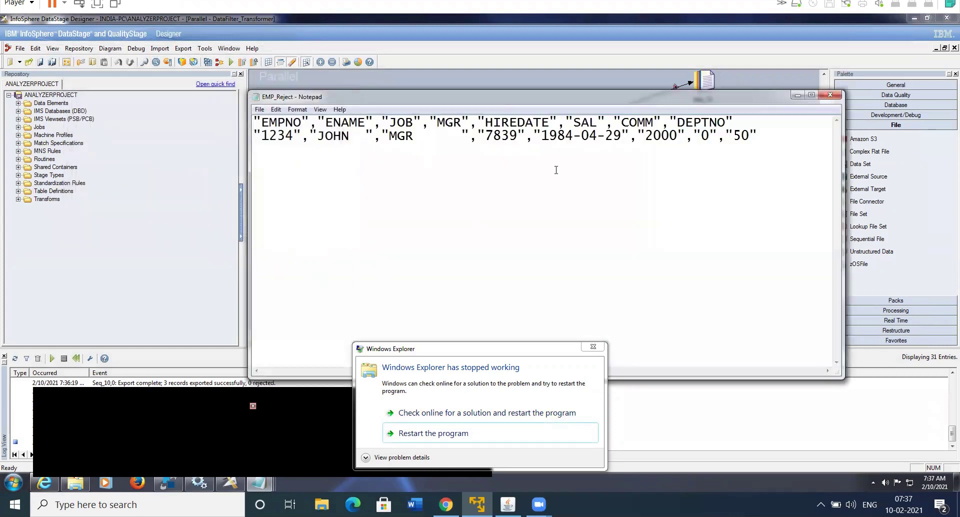
Close the outdated EMP_Reject Notepad window, and have Windows check online for a solution and restart the crashed Windows Explorer
{"action": "left_click", "coordinate": [830, 95]}
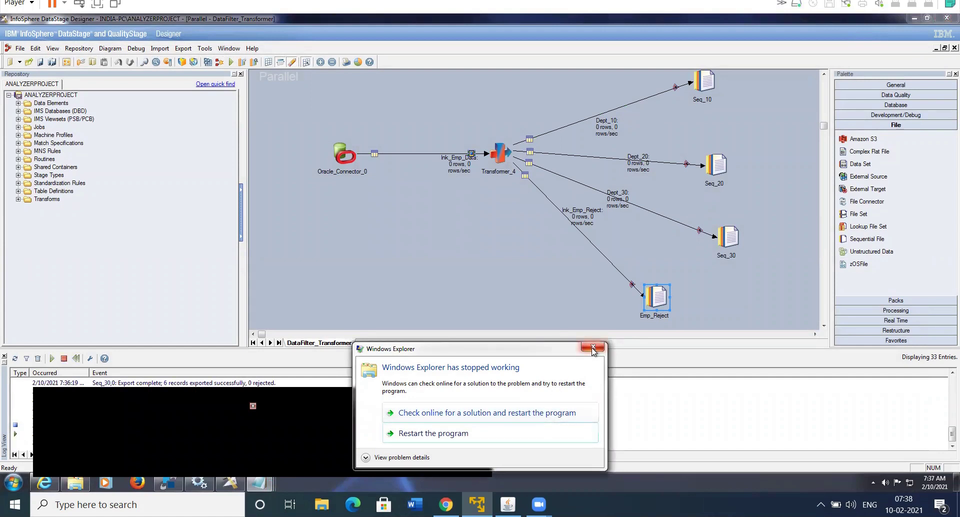
{"action": "left_click", "coordinate": [519, 418]}
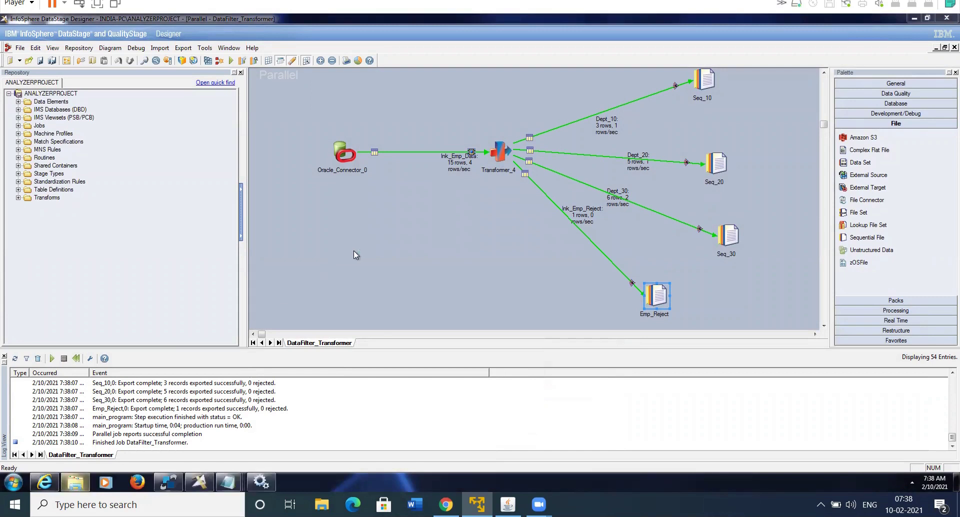
Switch to Windows Explorer and examine the regenerated EMP_Reject text file in the C: drive's DS_TGT folder
{"action": "left_click", "coordinate": [78, 483]}
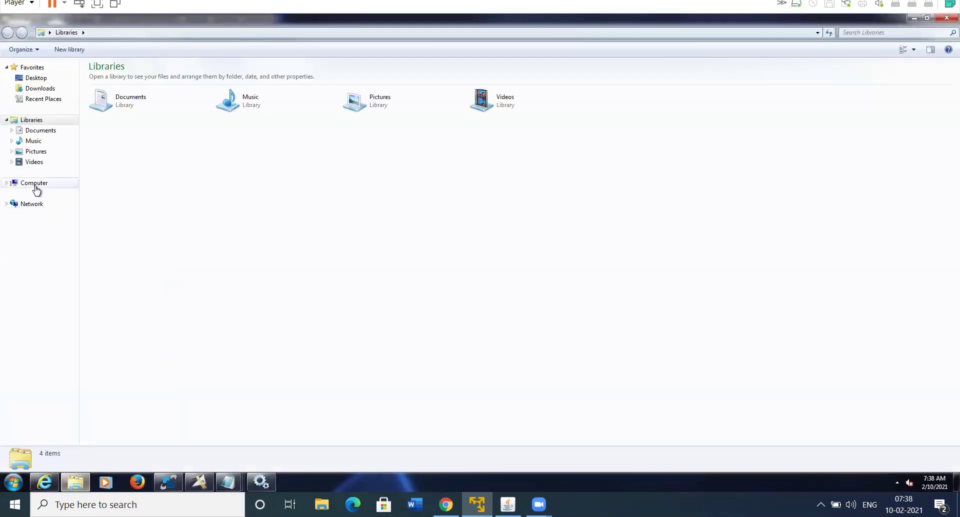
{"action": "left_click", "coordinate": [36, 184]}
{"action": "double_click", "coordinate": [147, 92]}
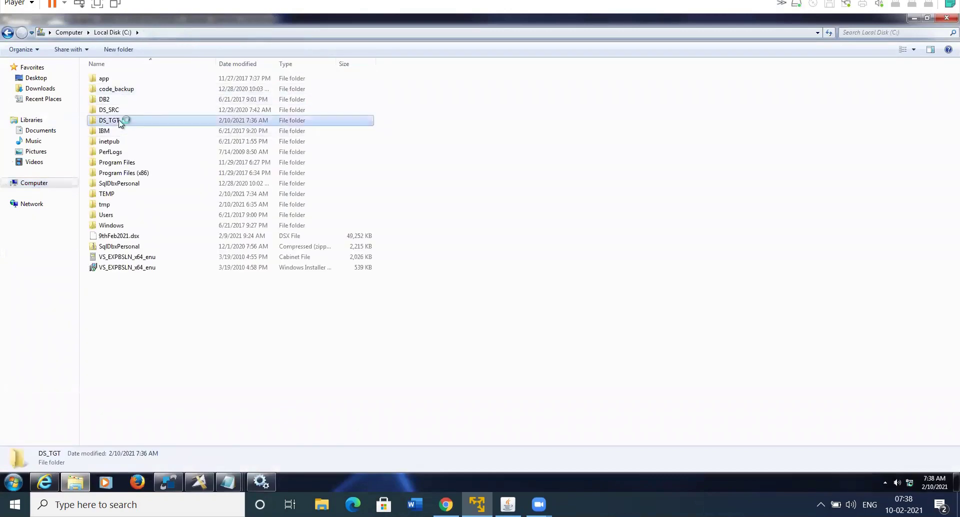
{"action": "double_click", "coordinate": [117, 121]}
{"action": "double_click", "coordinate": [127, 112]}
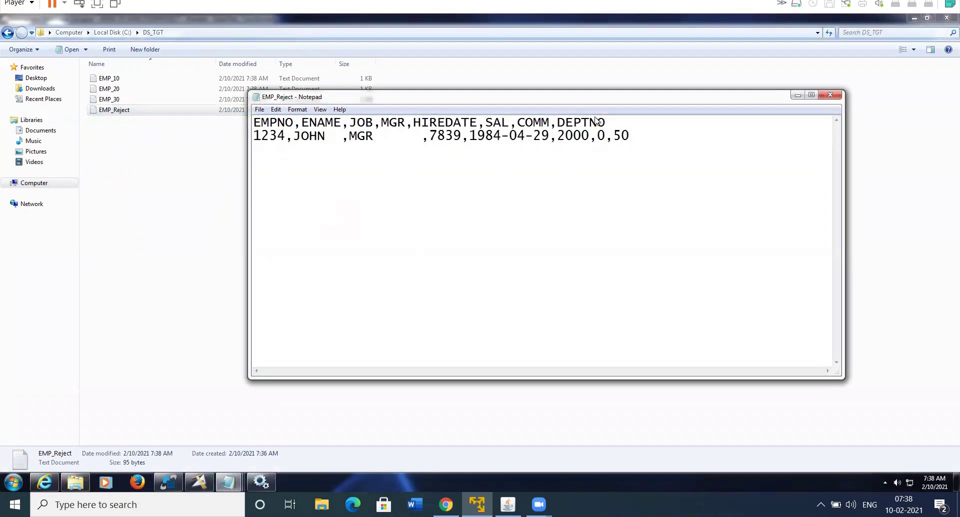
Return to DataStage Designer and review the constraints of the Transformer_4 output links, leaving the stage without changes
{"action": "left_click", "coordinate": [199, 482]}
{"action": "left_click", "coordinate": [433, 261]}
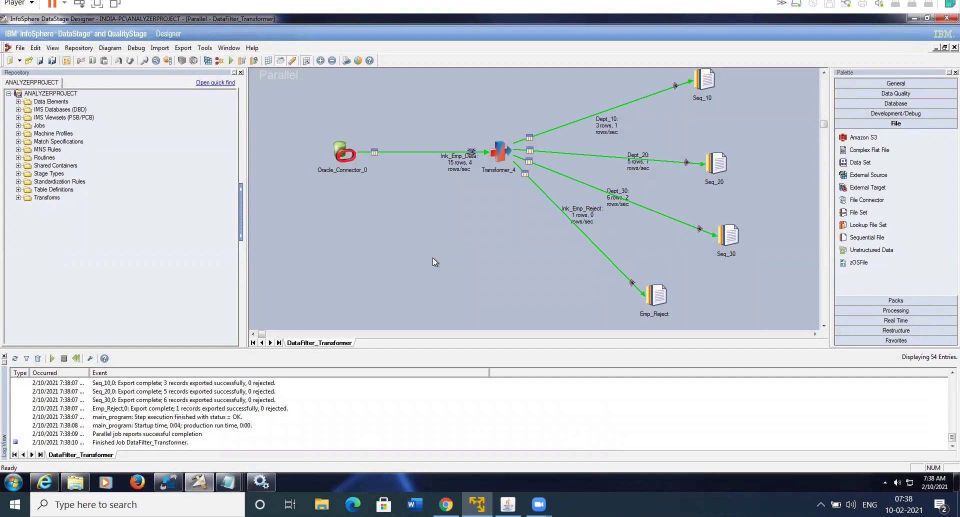
{"action": "double_click", "coordinate": [497, 150]}
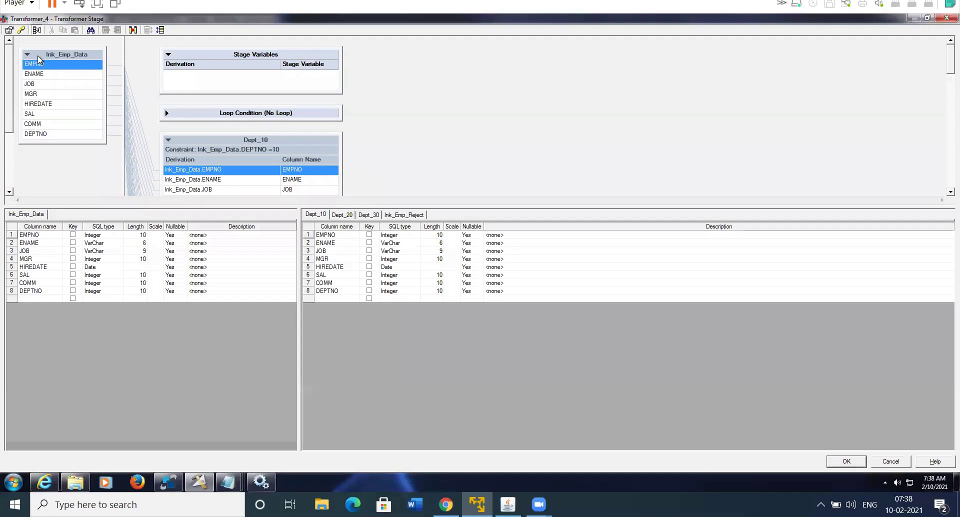
{"action": "left_click", "coordinate": [21, 30]}
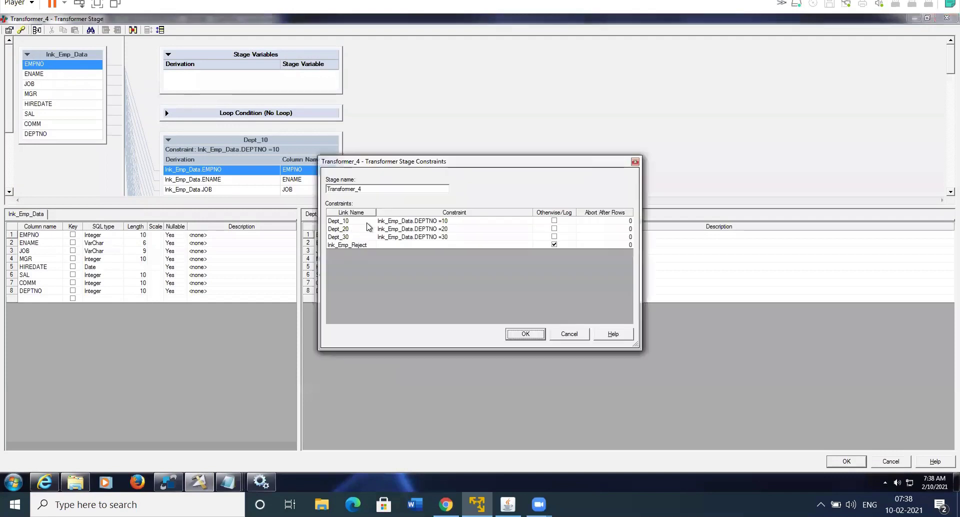
{"action": "left_click", "coordinate": [458, 222]}
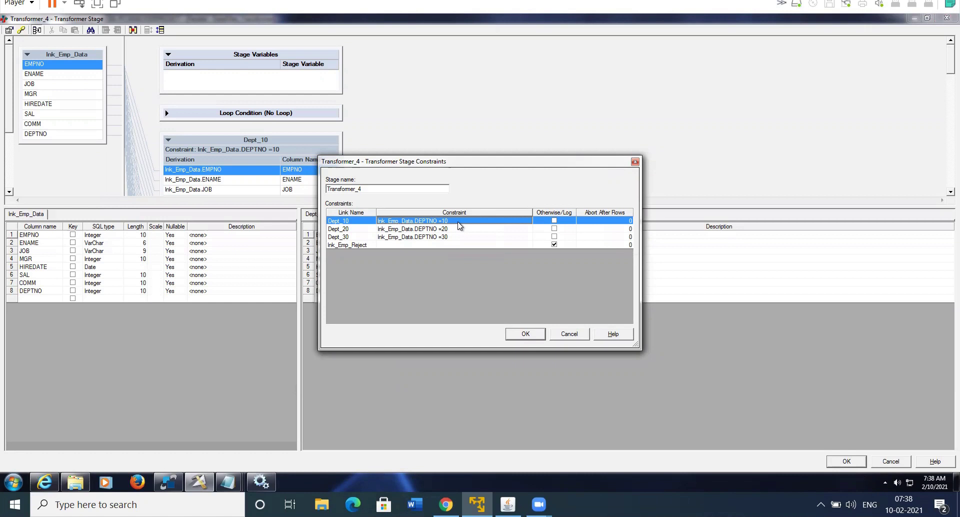
{"action": "left_click", "coordinate": [574, 335]}
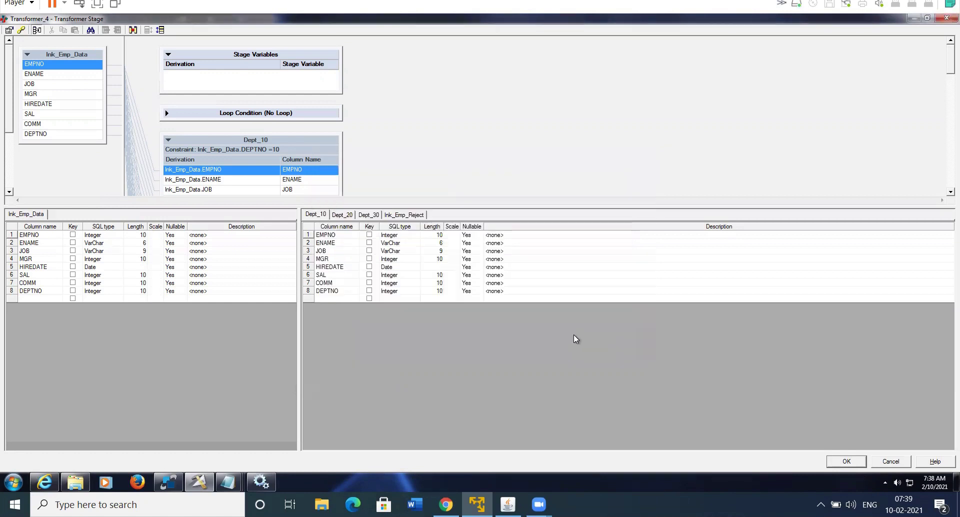
{"action": "left_click", "coordinate": [890, 461]}
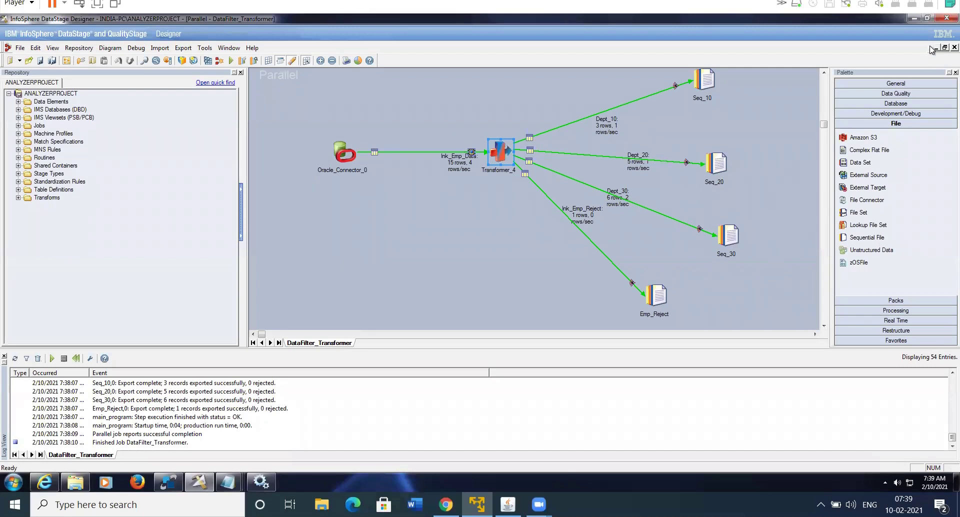
{"action": "left_click", "coordinate": [401, 87]}
Save a copy of the job as DataFilter_StageFilter in the \Jobs\Jan21 folder
{"action": "left_click", "coordinate": [20, 48]}
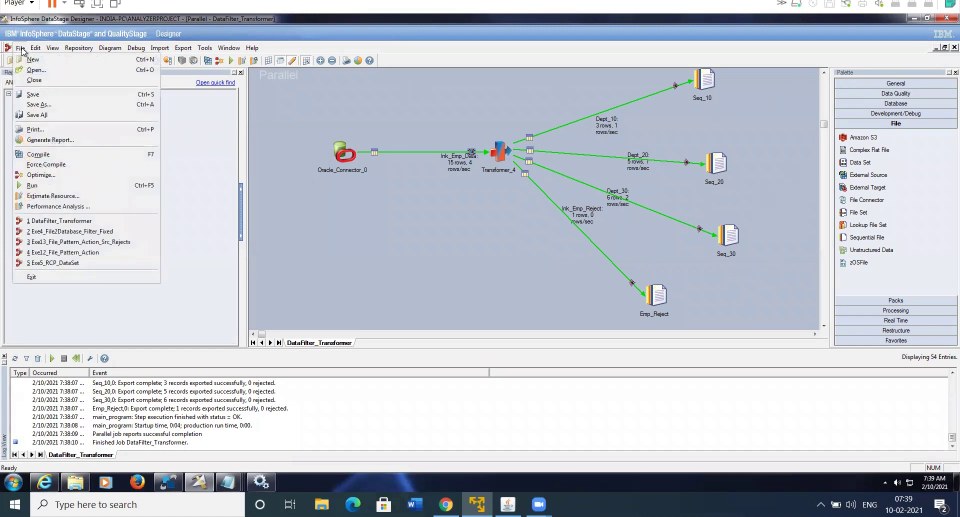
{"action": "left_click", "coordinate": [42, 104]}
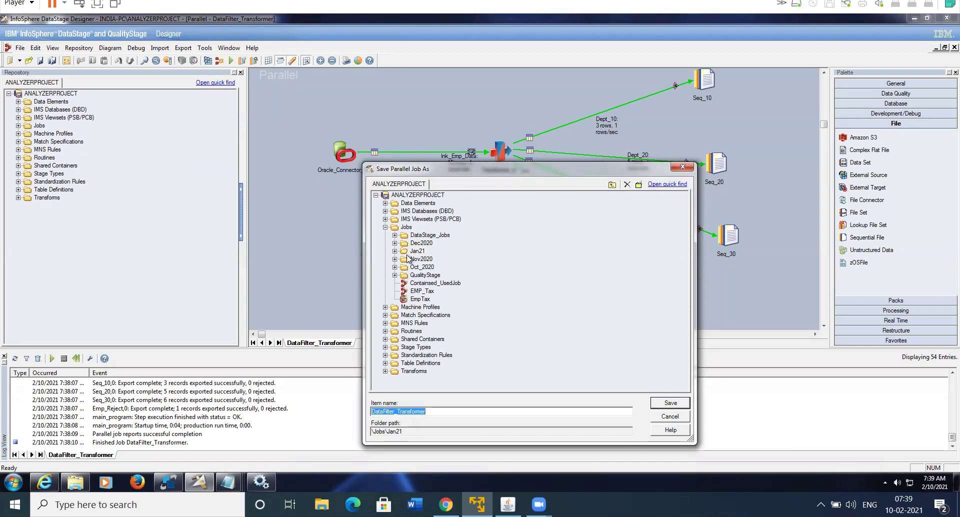
{"action": "left_click", "coordinate": [395, 251]}
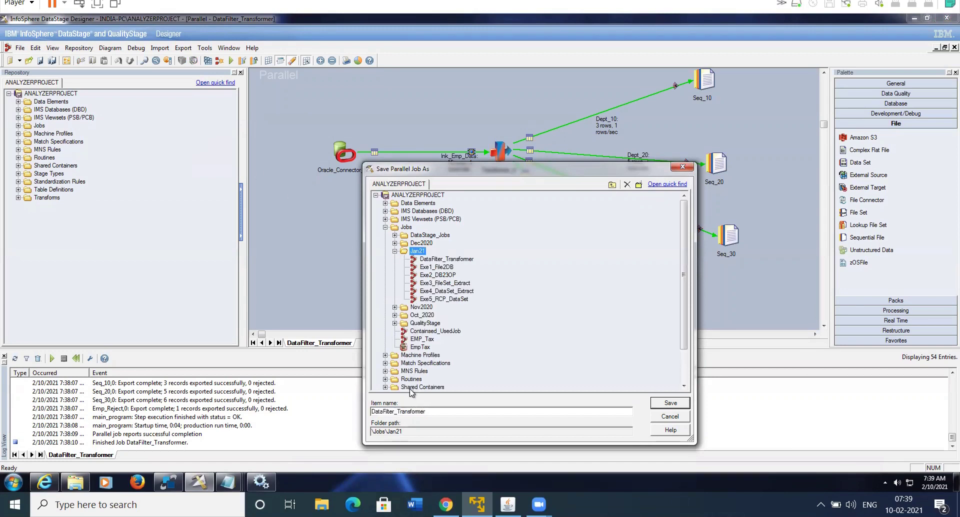
{"action": "left_click", "coordinate": [399, 411]}
{"action": "key", "text": "BackSpace"}
{"action": "key", "text": "Delete"}
{"action": "key", "text": "Delete"}
{"action": "key", "text": "Delete"}
{"action": "key", "text": "Delete"}
{"action": "key", "text": "Delete"}
{"action": "key", "text": "Delete"}
{"action": "key", "text": "Delete"}
{"action": "type", "text": "StageFilt"}
{"action": "left_click", "coordinate": [666, 405]}
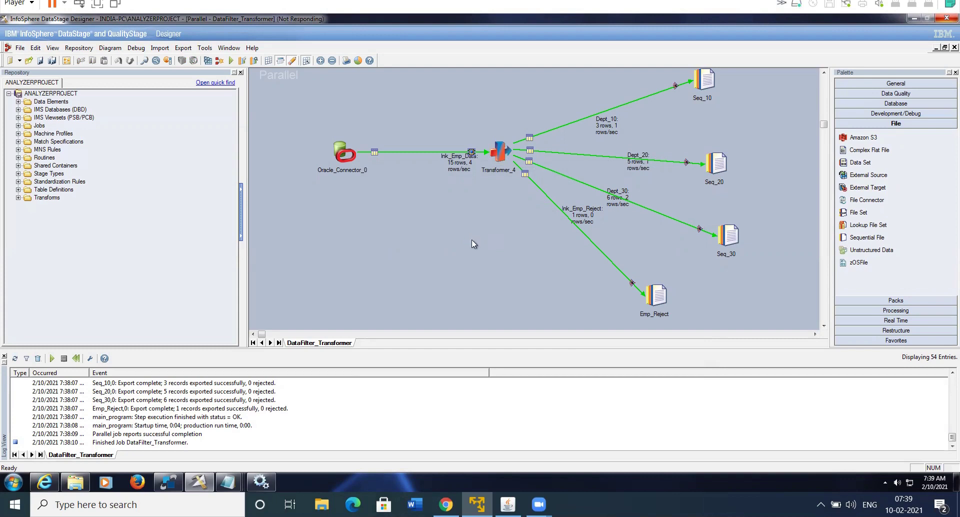
Delete the Transformer_4 stage from the DataFilter_StageFilter job
{"action": "left_click", "coordinate": [499, 151]}
{"action": "key", "text": "Delete"}
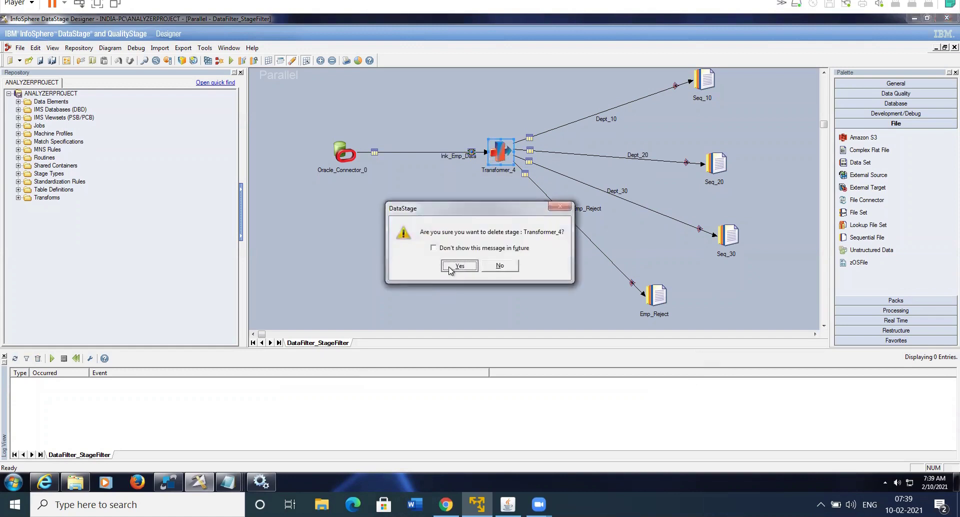
{"action": "left_click", "coordinate": [450, 268]}
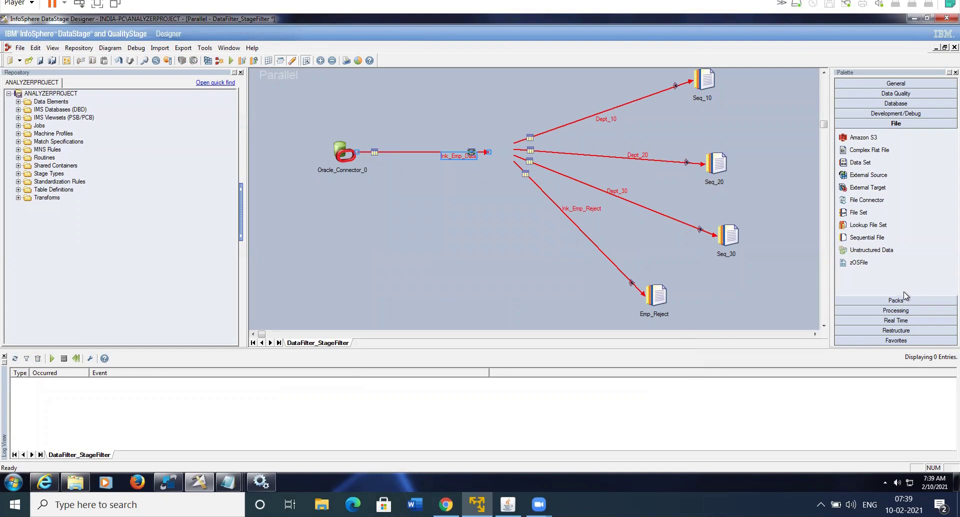
Add a Filter processing stage where the loose input and output links meet, reconnecting the Oracle source to the four file stages
{"action": "left_click", "coordinate": [908, 311]}
{"action": "scroll", "coordinate": [929, 310], "scroll_direction": "down", "scroll_amount": 3}
{"action": "scroll", "coordinate": [931, 309], "scroll_direction": "down", "scroll_amount": 1}
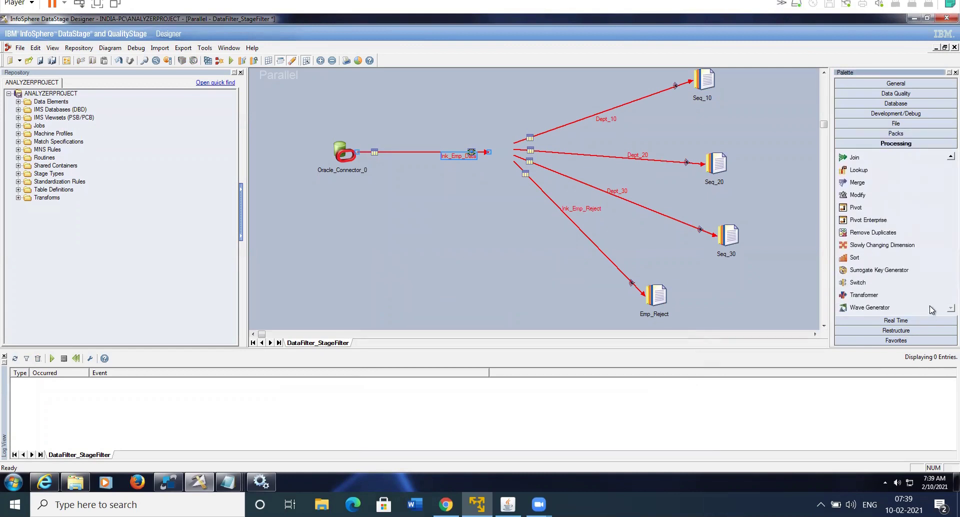
{"action": "scroll", "coordinate": [931, 160], "scroll_direction": "up", "scroll_amount": 3}
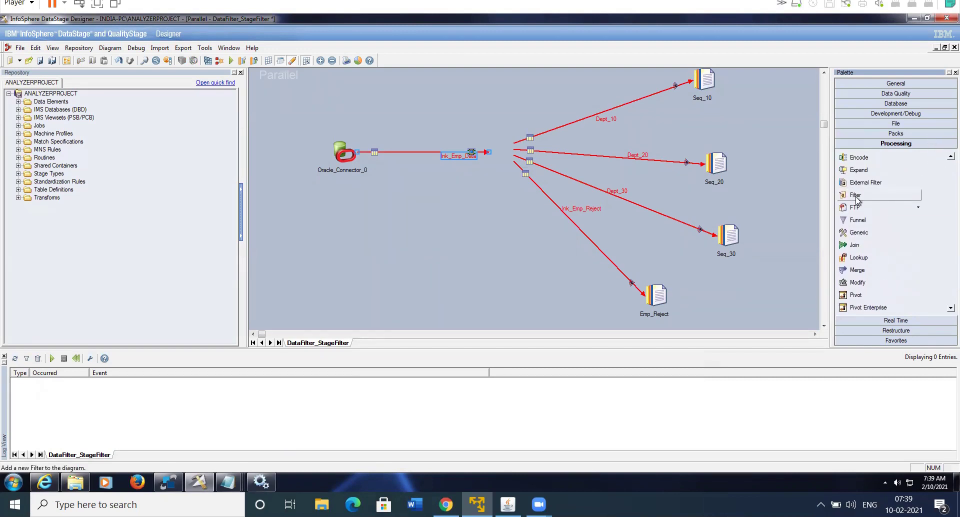
{"action": "left_click_drag", "start_coordinate": [856, 197], "coordinate": [495, 140]}
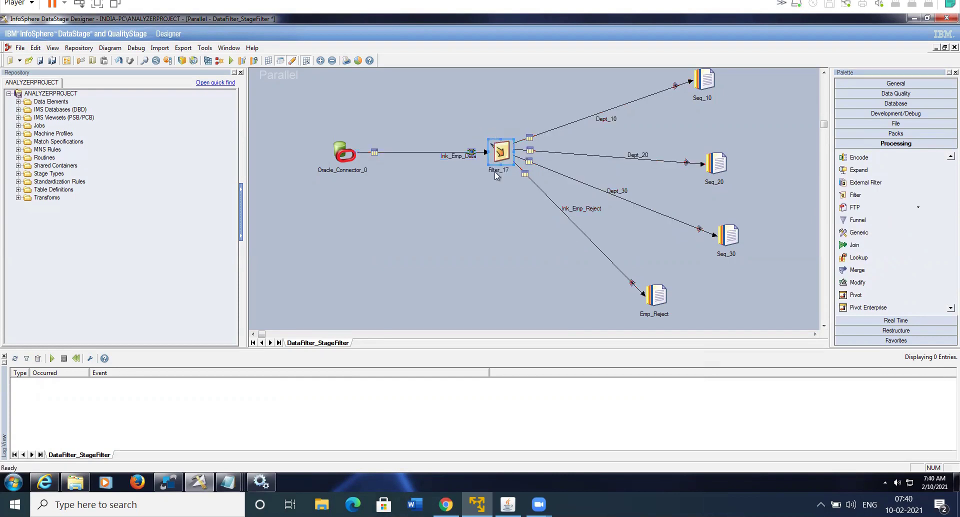
Examine the Filter stage's Where Clause property and its link ordering, and close the stage editor
{"action": "double_click", "coordinate": [501, 151]}
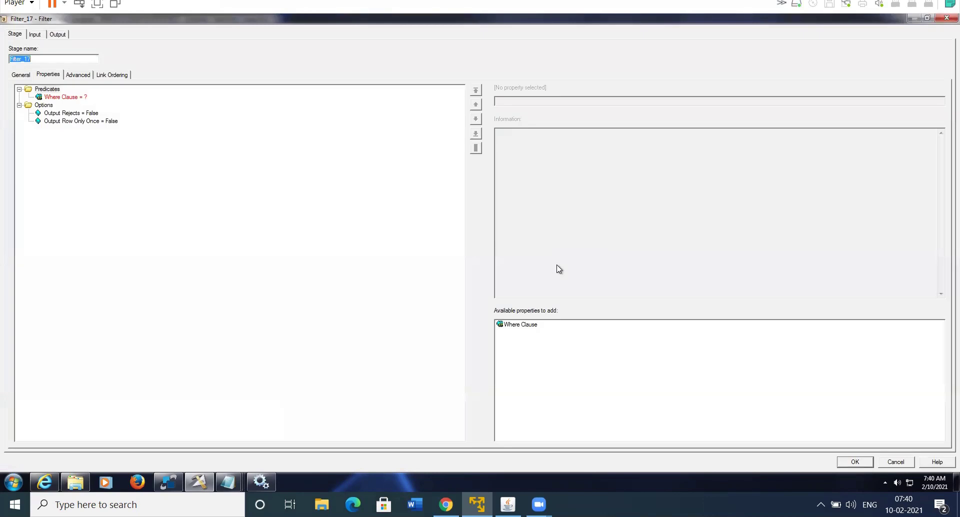
{"action": "left_click", "coordinate": [66, 98]}
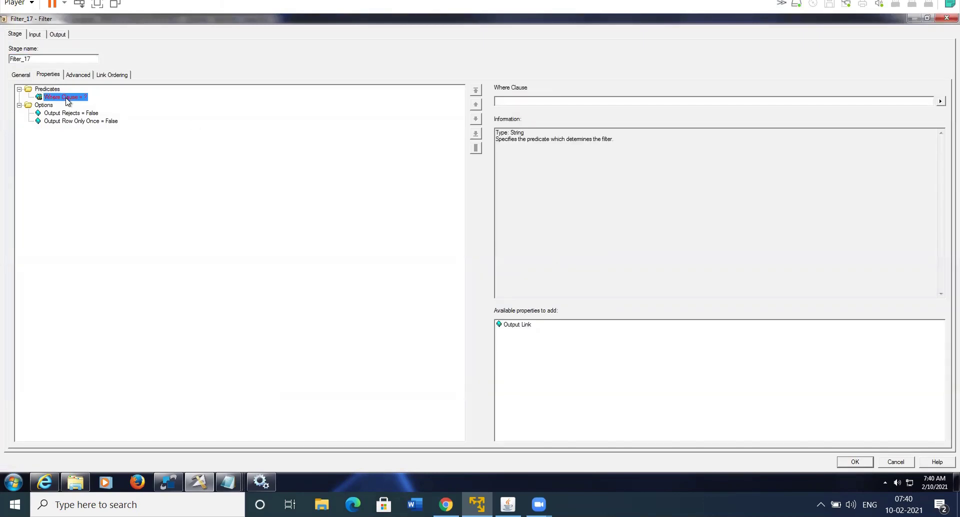
{"action": "left_click", "coordinate": [110, 74]}
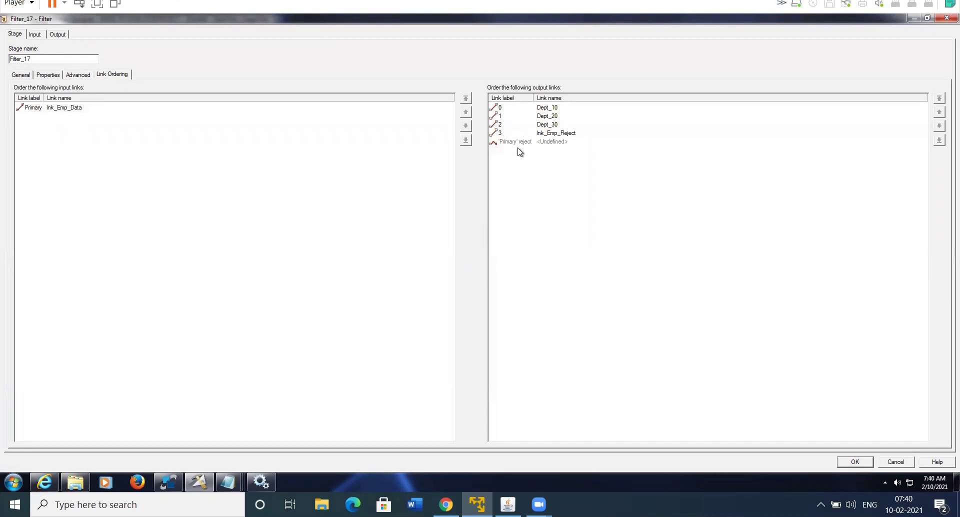
{"action": "left_click", "coordinate": [863, 462]}
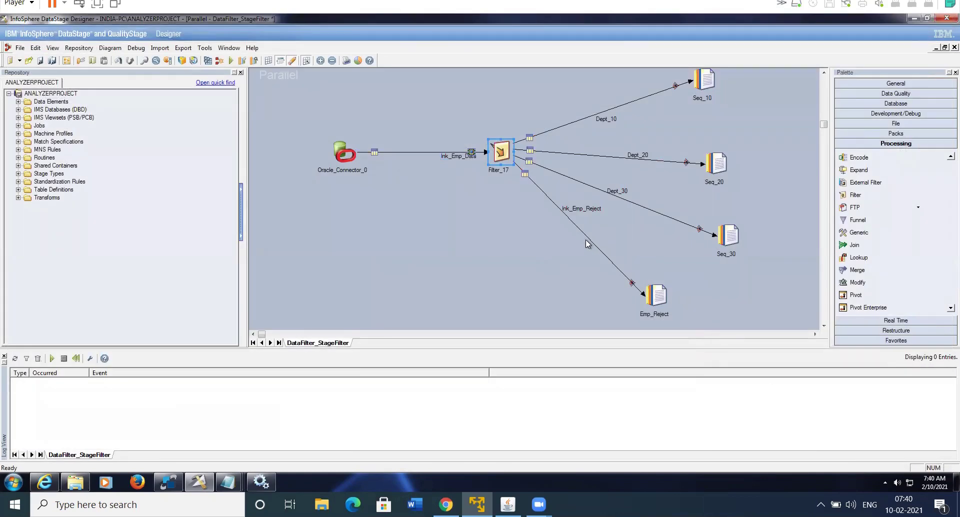
Convert the lnk_Emp_Reject link to a reject link and check the Filter stage's link ordering
{"action": "right_click", "coordinate": [582, 232]}
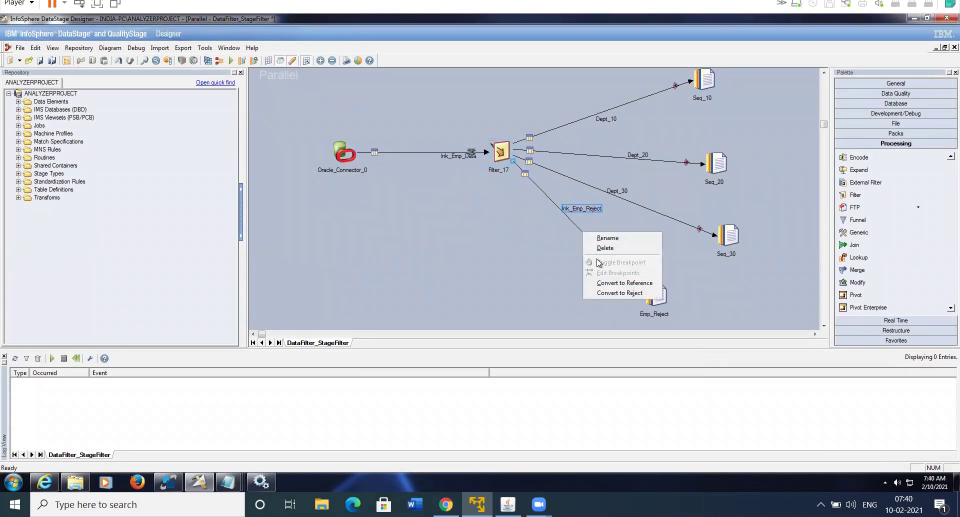
{"action": "left_click", "coordinate": [614, 292]}
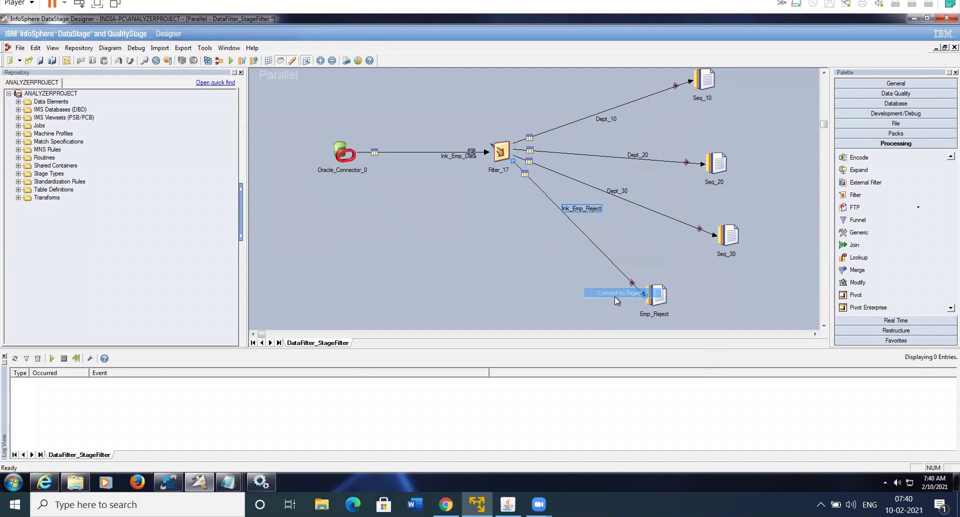
{"action": "double_click", "coordinate": [500, 149]}
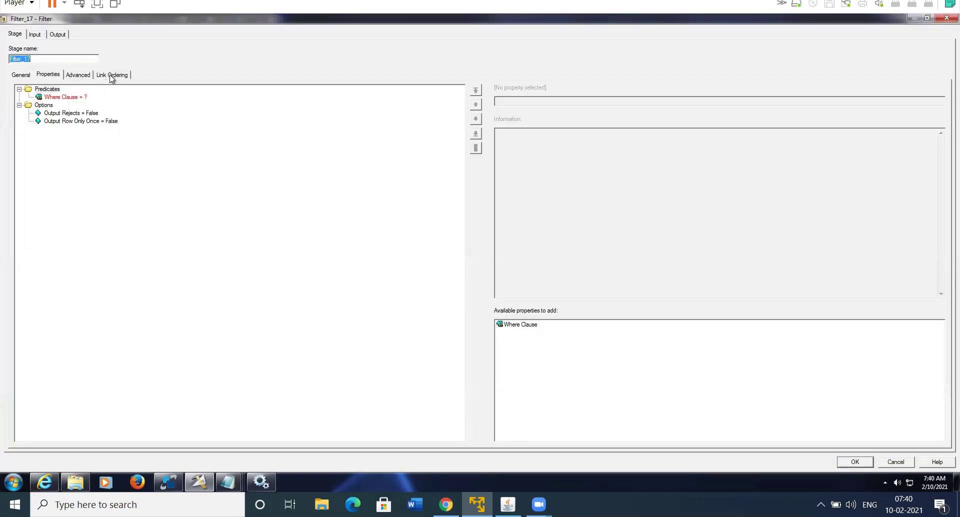
{"action": "left_click", "coordinate": [112, 75]}
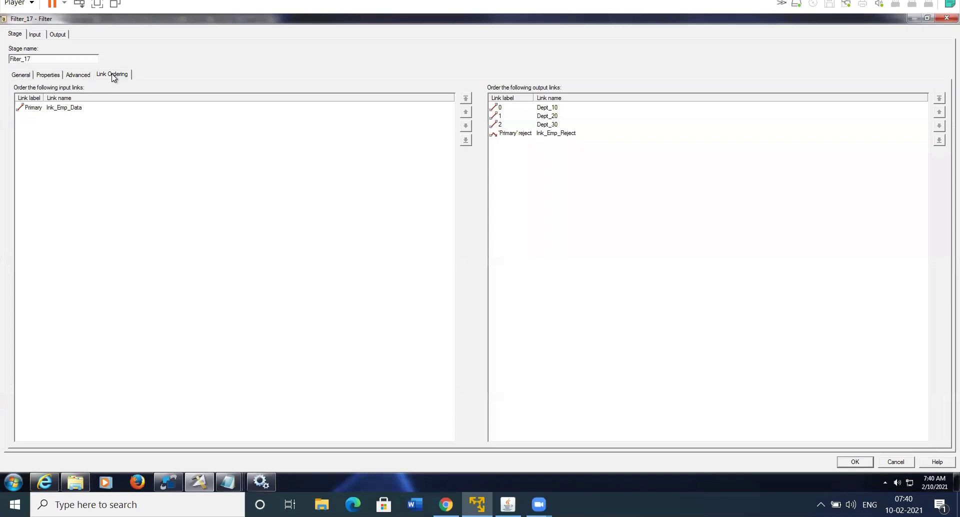
Set the Filter stage's first Where Clause to DEPTNO=10 and add an Output Link of 0 to it
{"action": "left_click", "coordinate": [53, 75]}
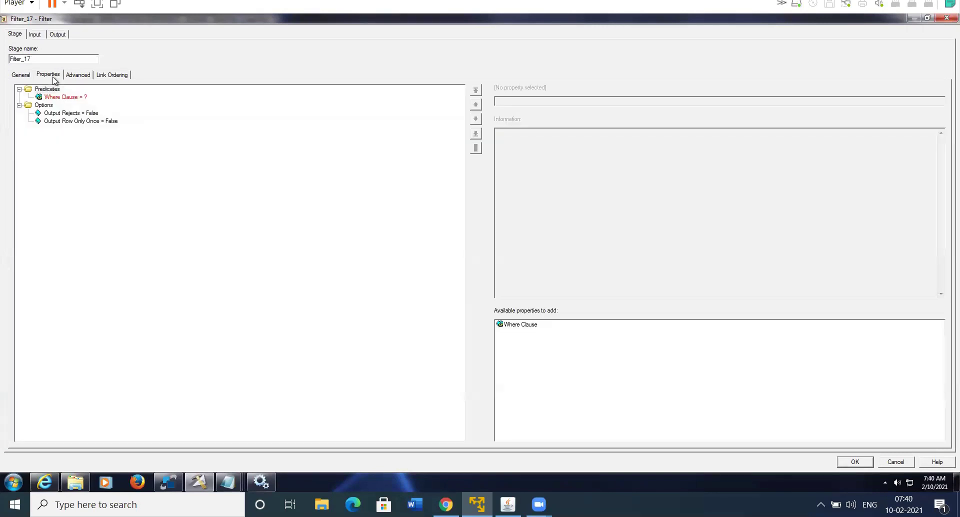
{"action": "left_click", "coordinate": [121, 77]}
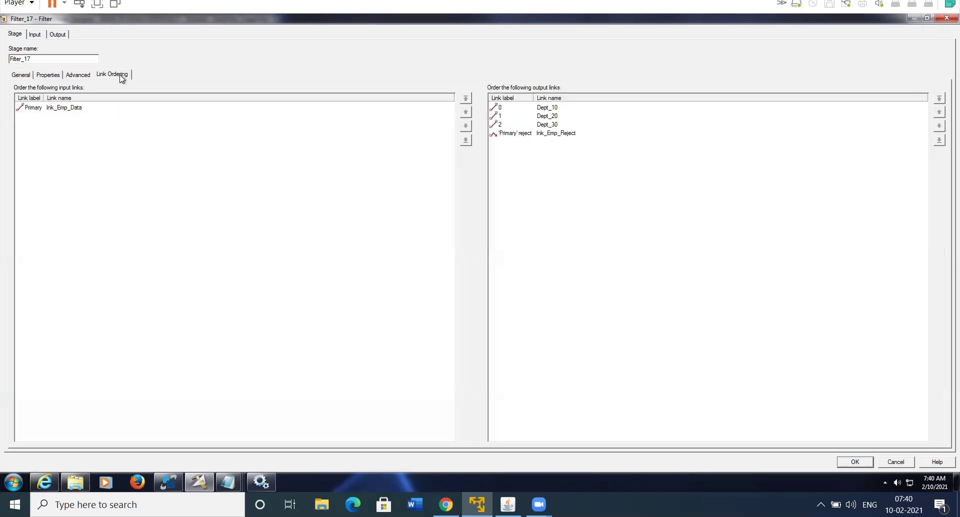
{"action": "left_click", "coordinate": [52, 76]}
{"action": "left_click", "coordinate": [66, 97]}
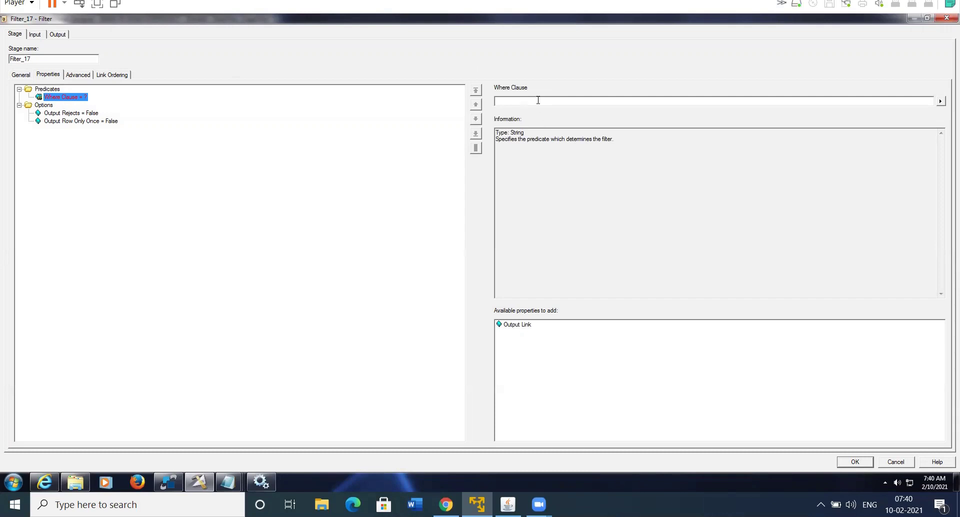
{"action": "left_click", "coordinate": [538, 100]}
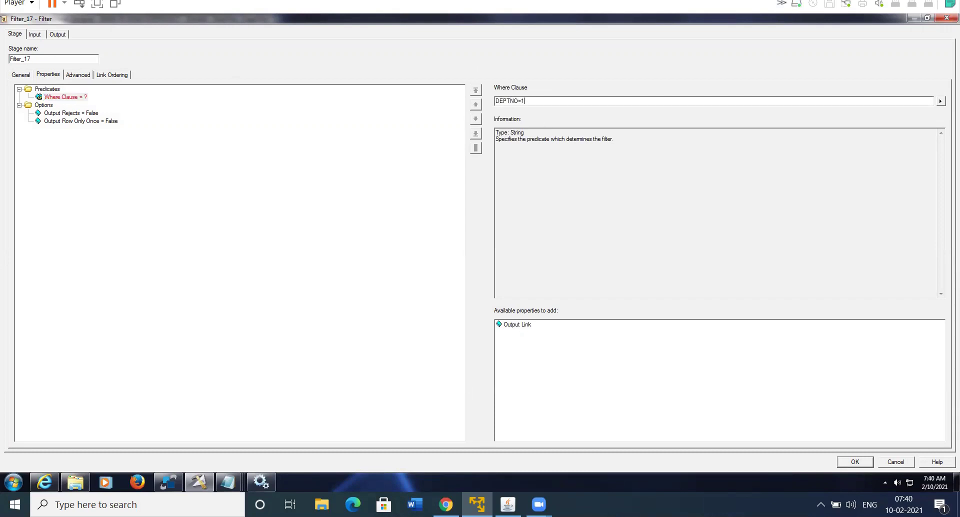
{"action": "left_click", "coordinate": [518, 325]}
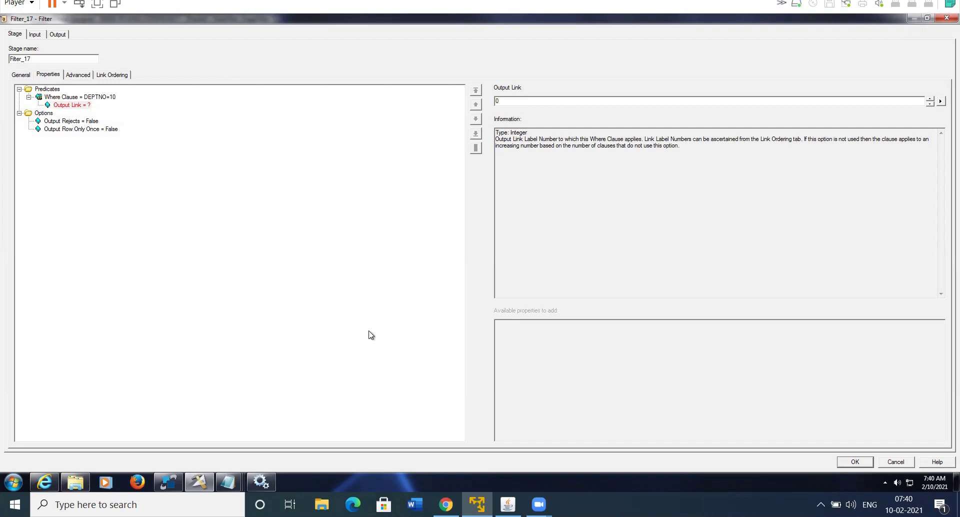
Add a second Where Clause of DEPTNO=20 with Output Link 1, checking the number against the link ordering
{"action": "left_click", "coordinate": [46, 90]}
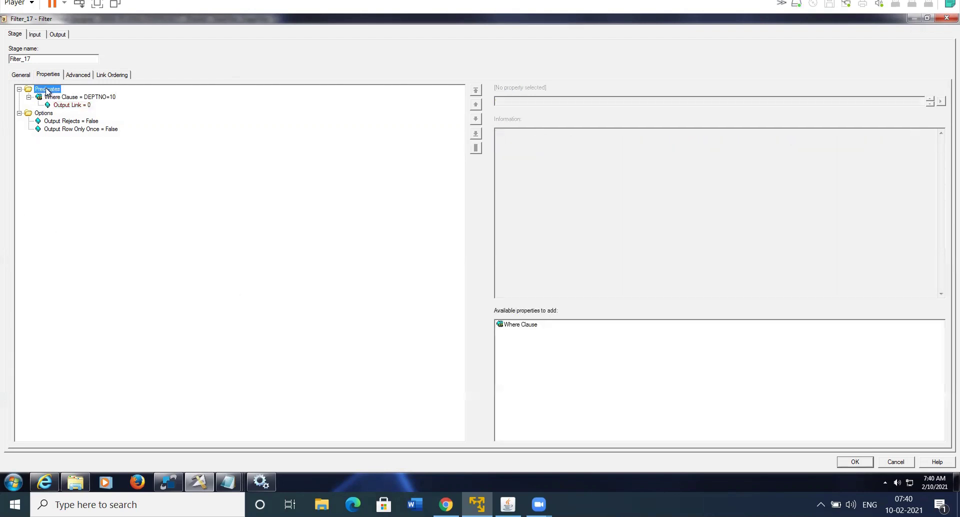
{"action": "left_click", "coordinate": [517, 325]}
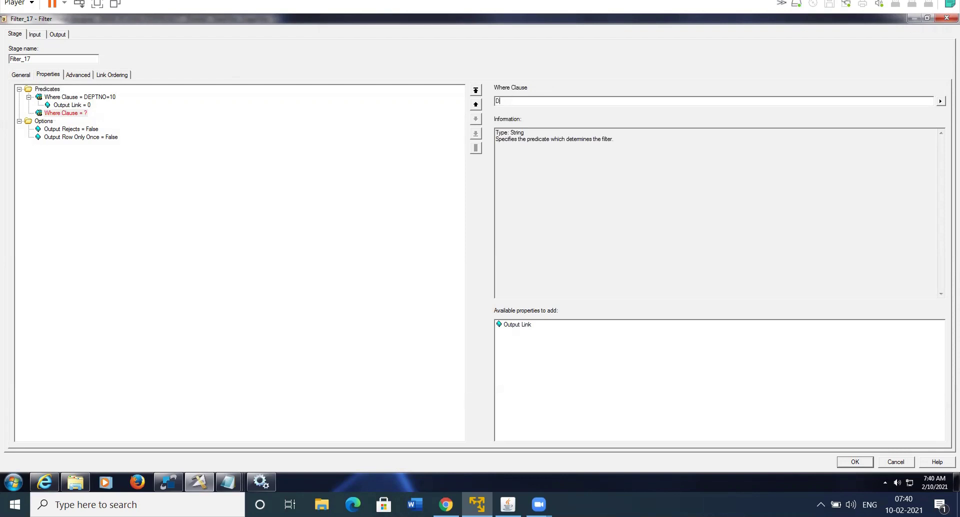
{"action": "type", "text": "O=20"}
{"action": "left_click", "coordinate": [511, 325]}
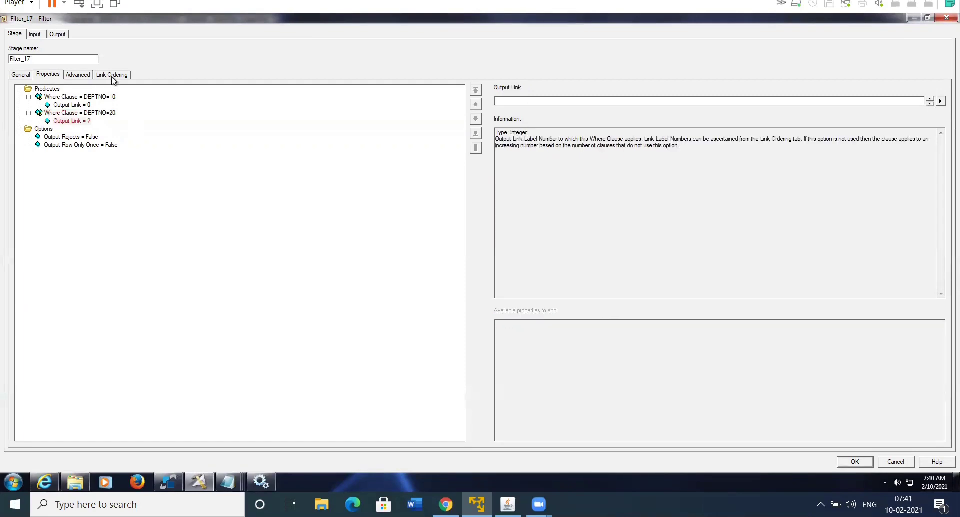
{"action": "type", "text": "1"}
{"action": "left_click", "coordinate": [118, 76]}
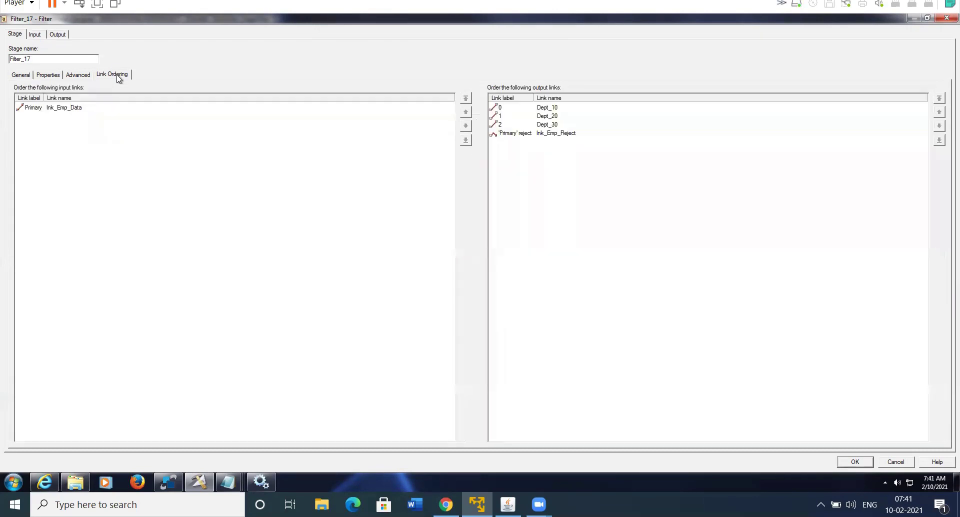
{"action": "left_click", "coordinate": [52, 76]}
{"action": "left_click", "coordinate": [78, 105]}
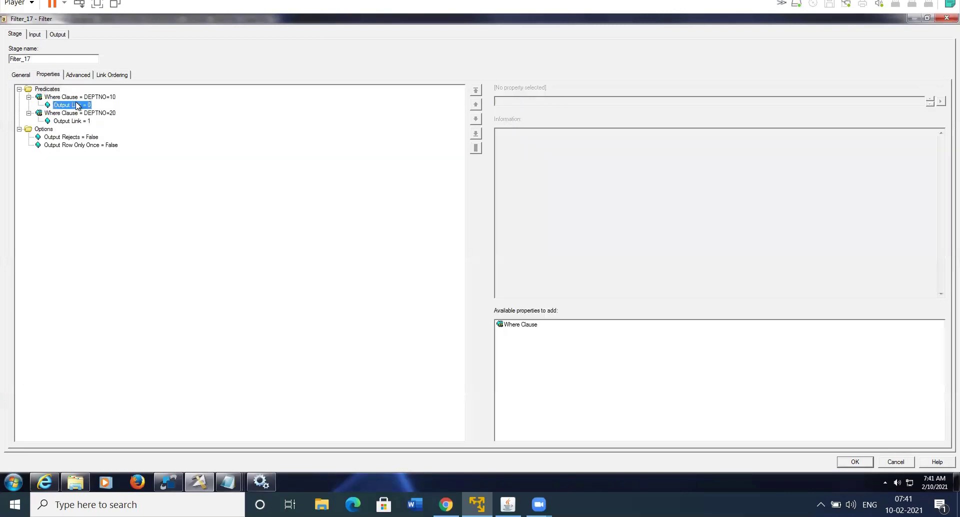
Check the label of the Dept_30 link and add a third Where Clause of DEPTNO=30 with Output Link 2
{"action": "left_click", "coordinate": [124, 77]}
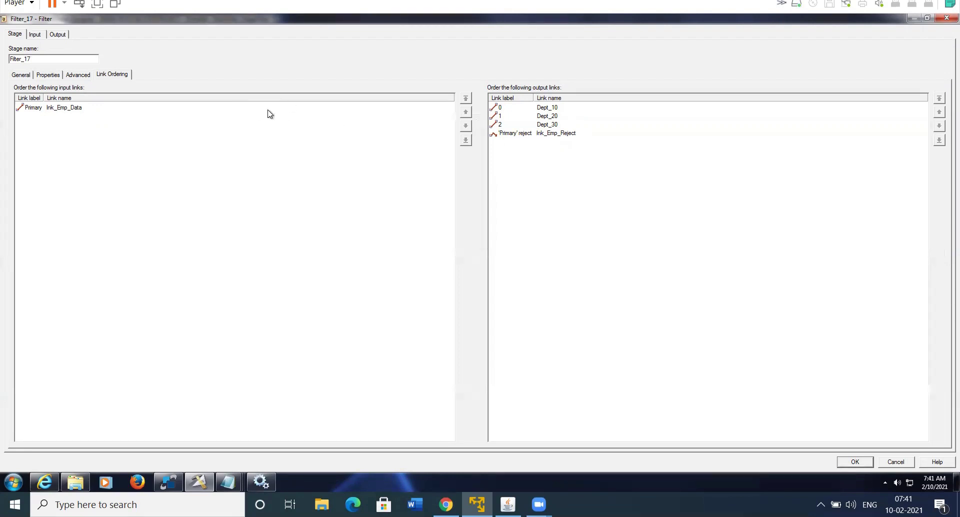
{"action": "left_click", "coordinate": [48, 75]}
{"action": "left_click", "coordinate": [54, 91]}
{"action": "left_click", "coordinate": [518, 324]}
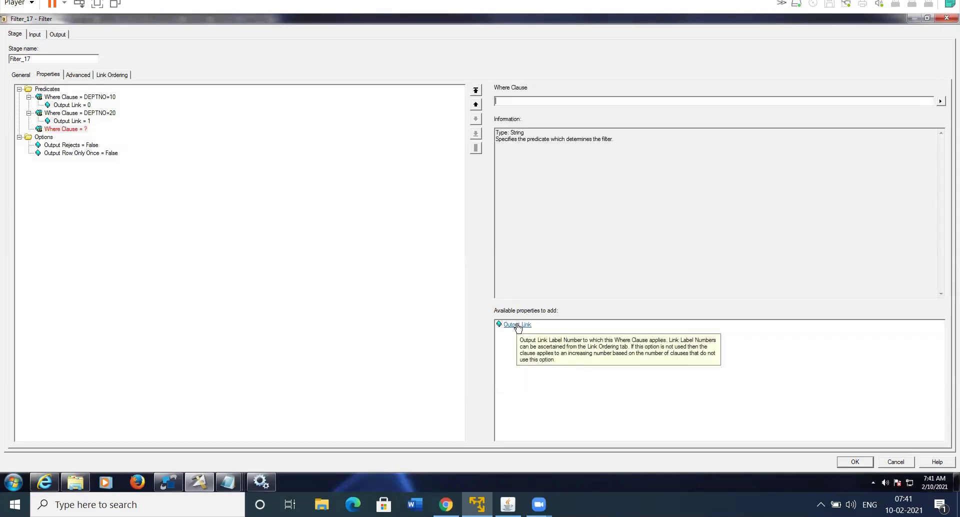
{"action": "type", "text": "DEPTNO=30"}
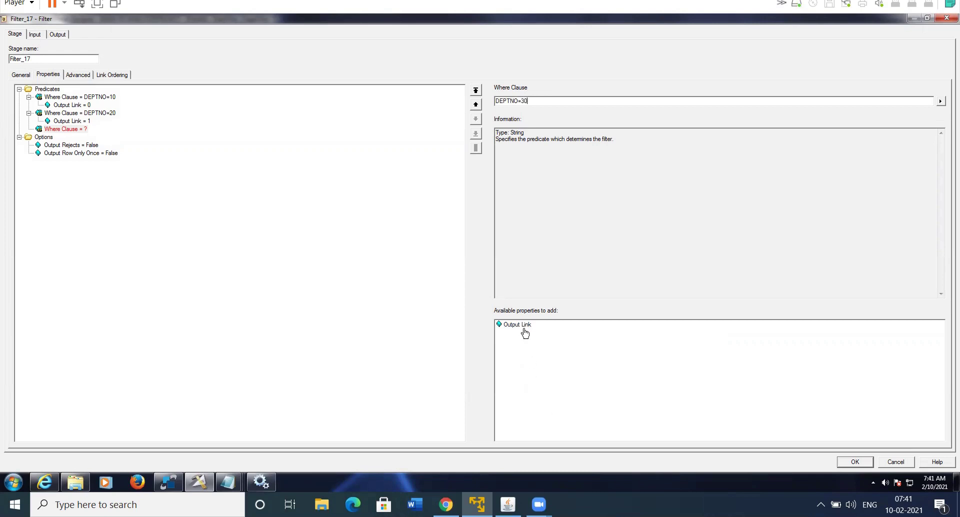
{"action": "mouse_move", "coordinate": [522, 329]}
{"action": "double_click", "coordinate": [521, 326]}
{"action": "type", "text": "2"}
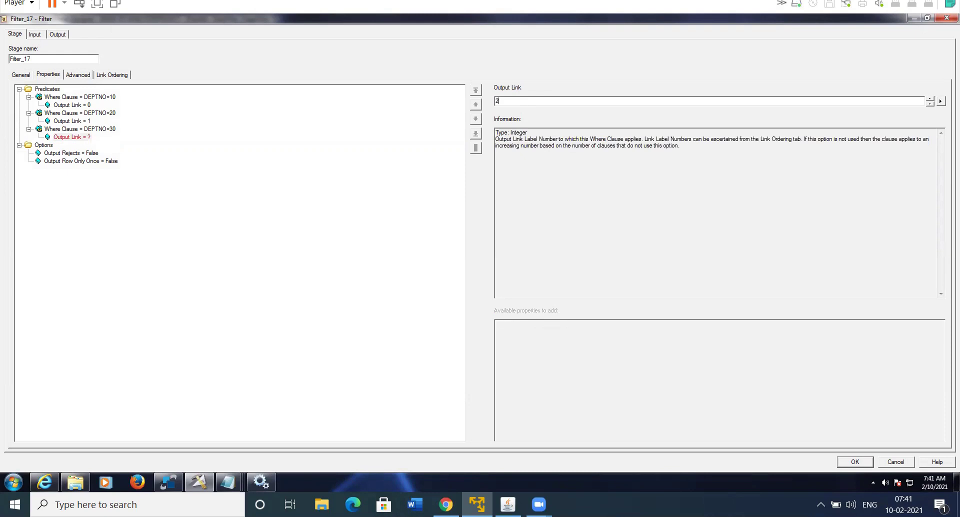
Set the Filter stage's Output Rejects option to True and check the description of Output Row Only Once
{"action": "left_click", "coordinate": [71, 152]}
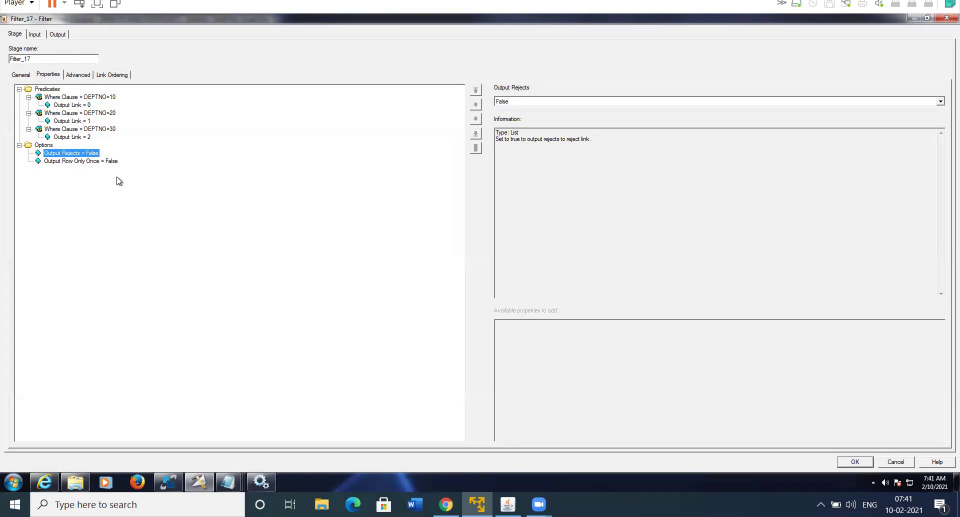
{"action": "left_click", "coordinate": [939, 101]}
{"action": "left_click", "coordinate": [502, 116]}
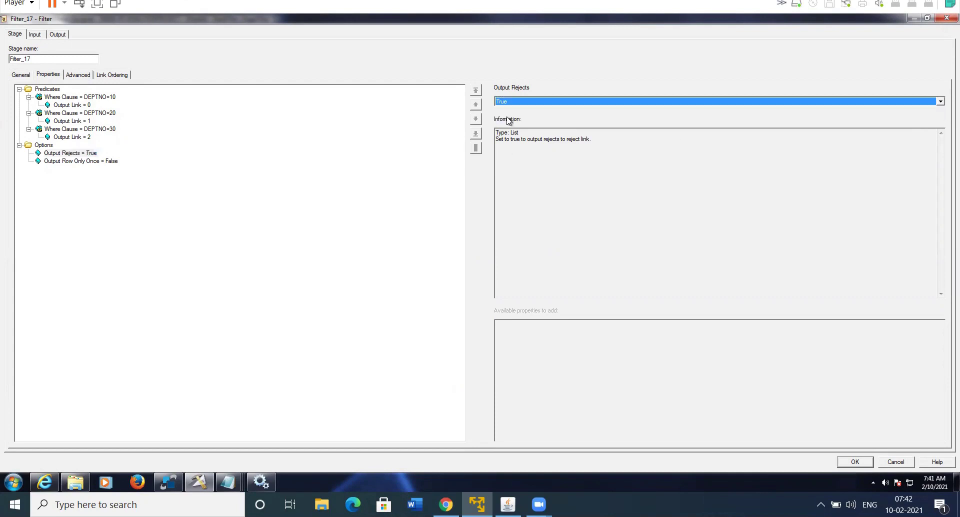
{"action": "left_click", "coordinate": [162, 216]}
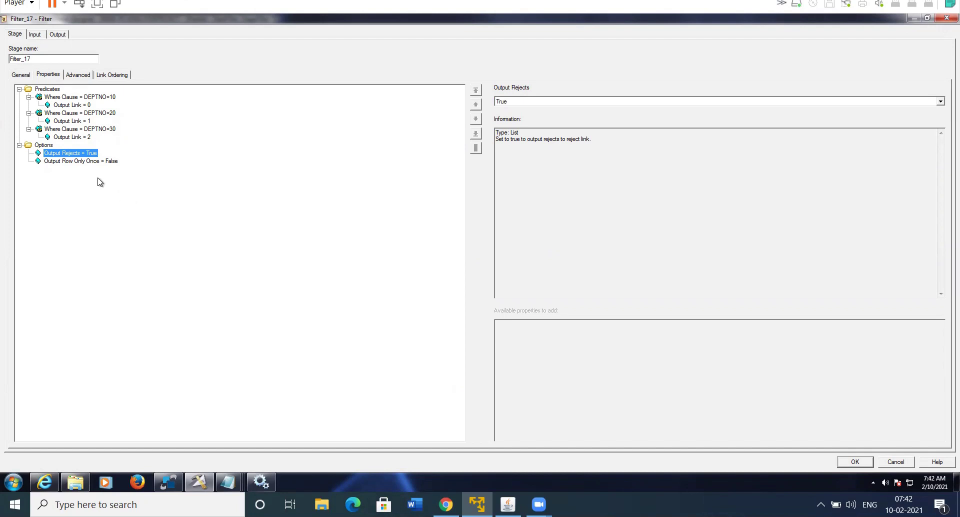
{"action": "left_click", "coordinate": [90, 161]}
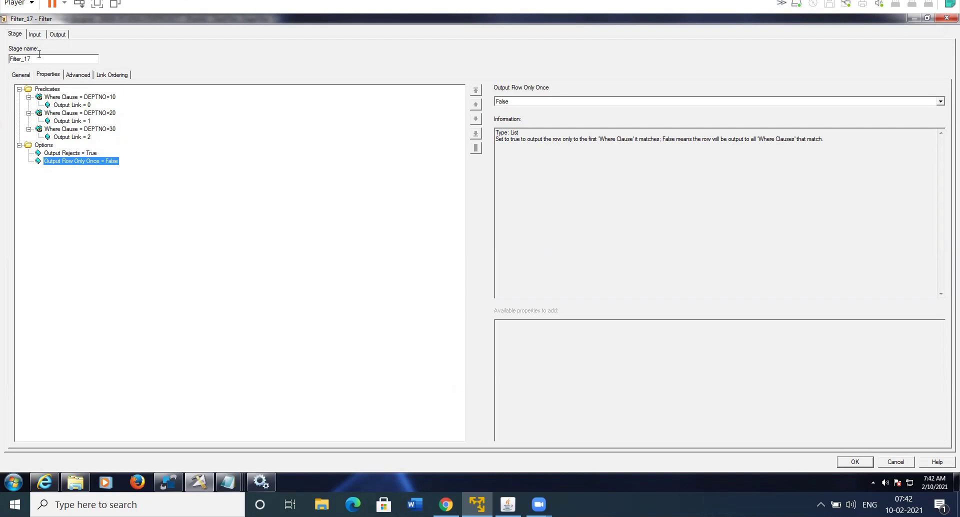
Review the Filter stage's input columns and the mappings of Dept_10, Dept_20, Dept_30 and lnk_Emp_Reject, and accept the stage settings
{"action": "left_click", "coordinate": [34, 34]}
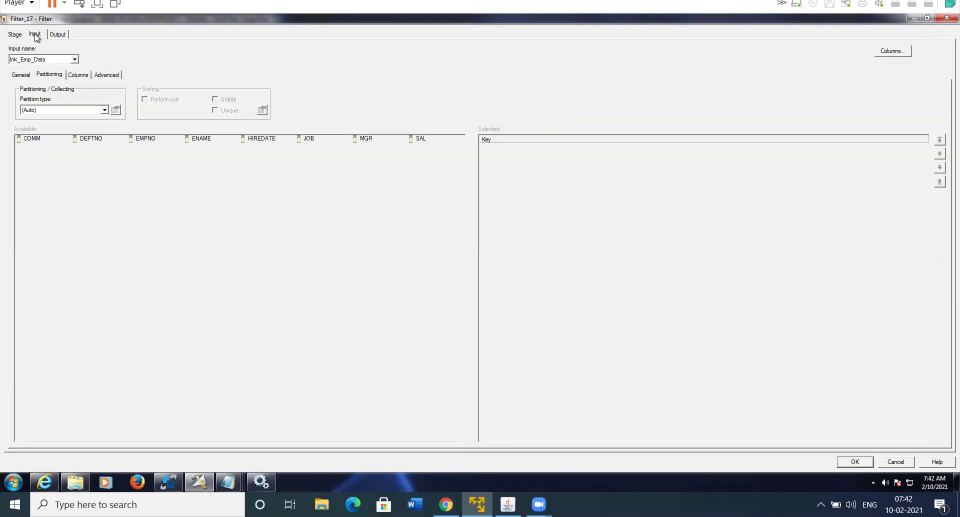
{"action": "left_click", "coordinate": [71, 74]}
{"action": "left_click", "coordinate": [61, 37]}
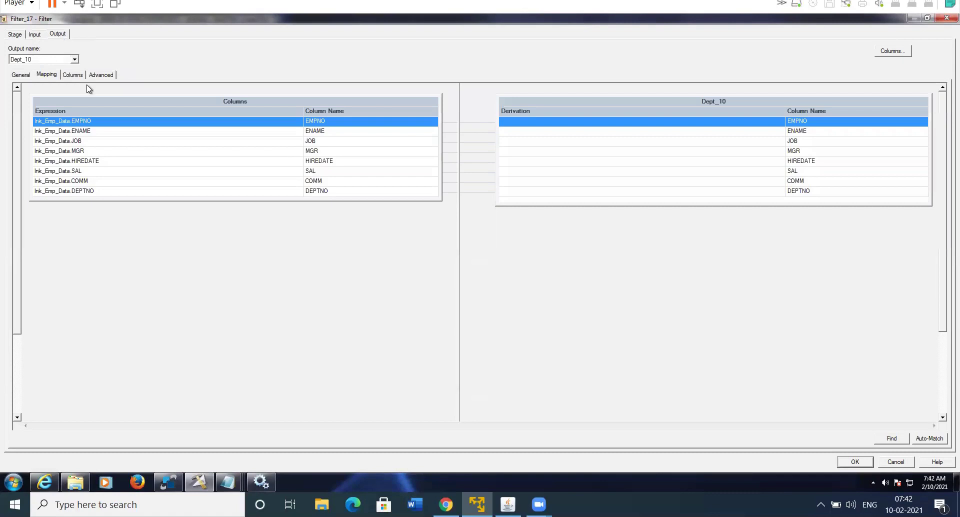
{"action": "left_click", "coordinate": [72, 75]}
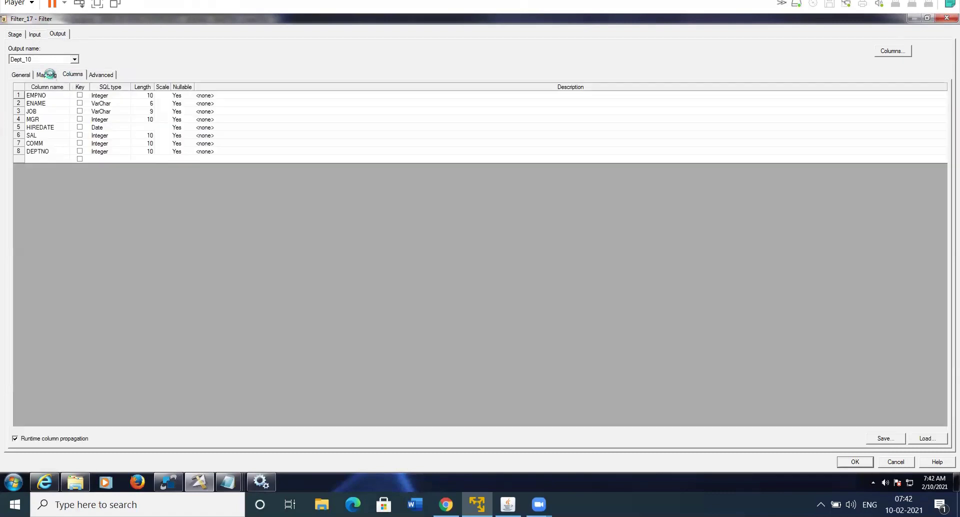
{"action": "left_click", "coordinate": [49, 75]}
{"action": "left_click", "coordinate": [74, 59]}
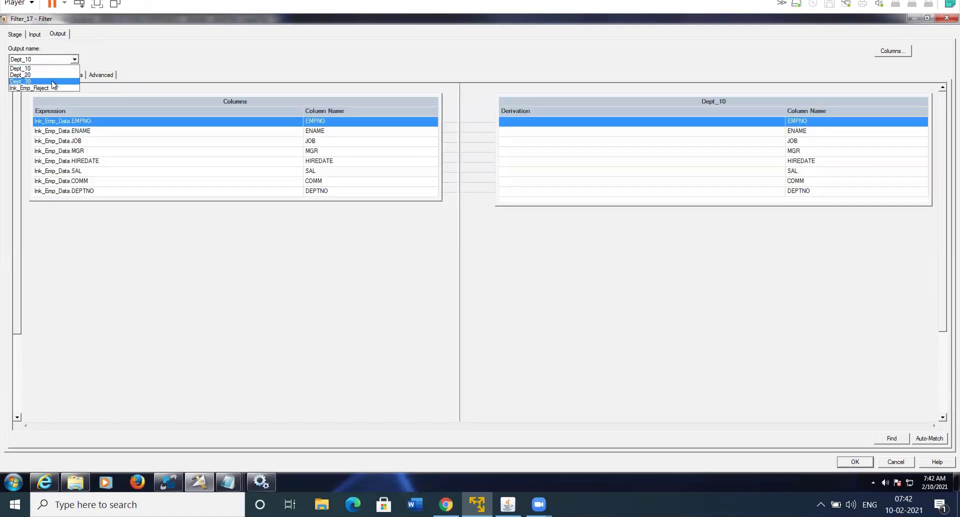
{"action": "left_click", "coordinate": [59, 75]}
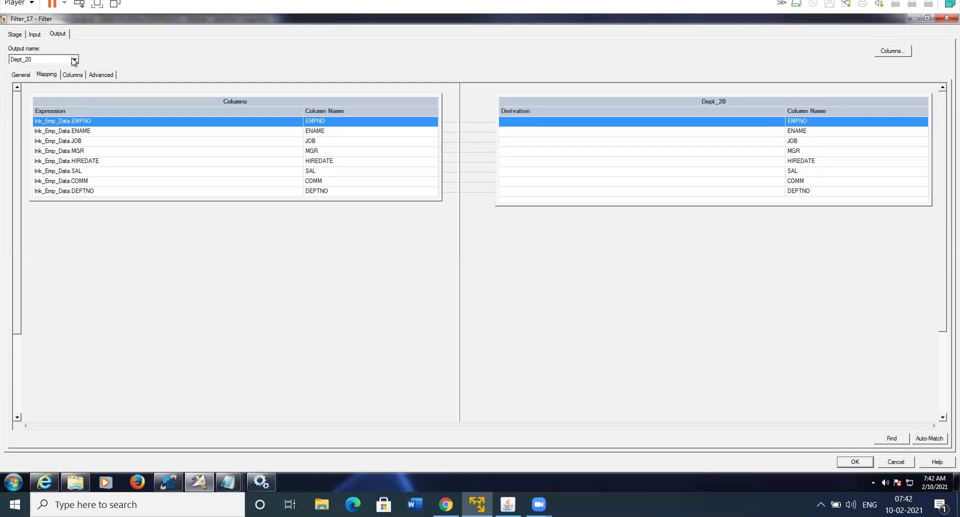
{"action": "left_click", "coordinate": [74, 59]}
{"action": "left_click", "coordinate": [52, 81]}
{"action": "left_click", "coordinate": [74, 60]}
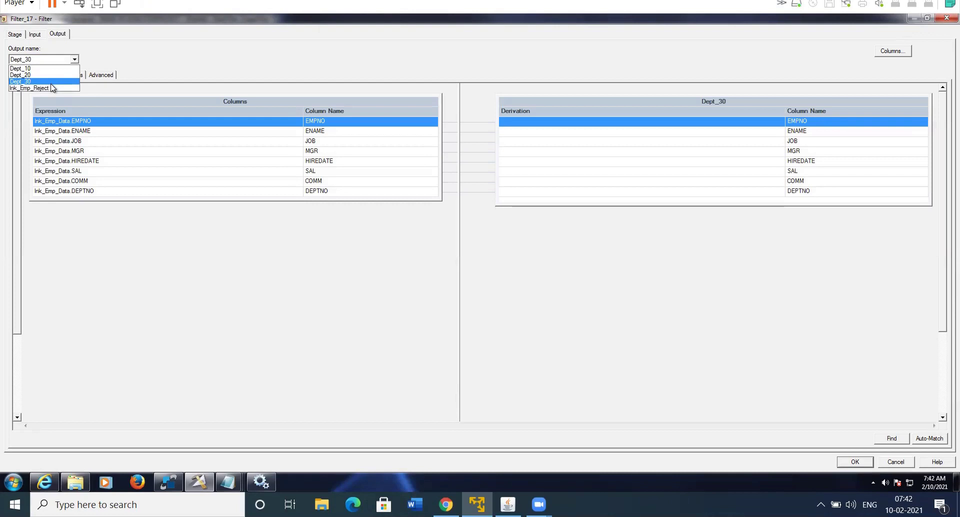
{"action": "left_click", "coordinate": [50, 88]}
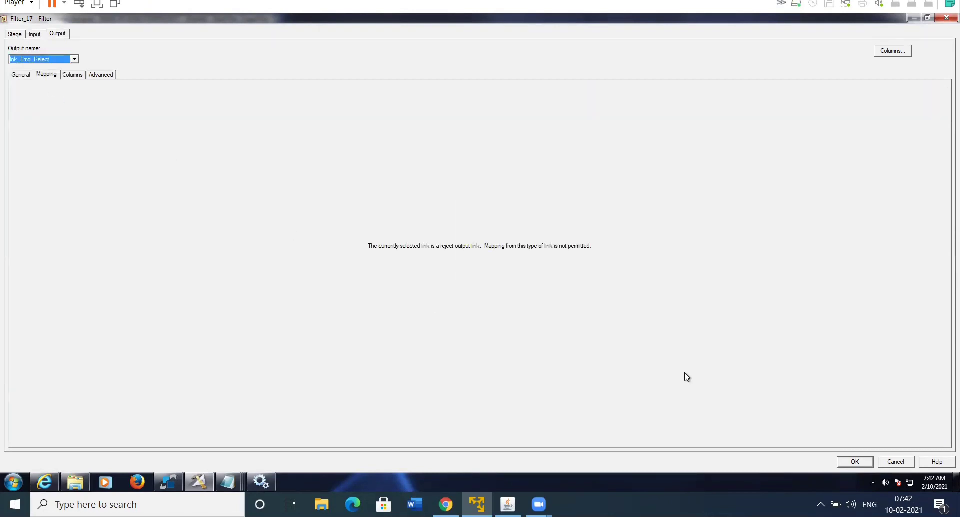
{"action": "left_click", "coordinate": [855, 462]}
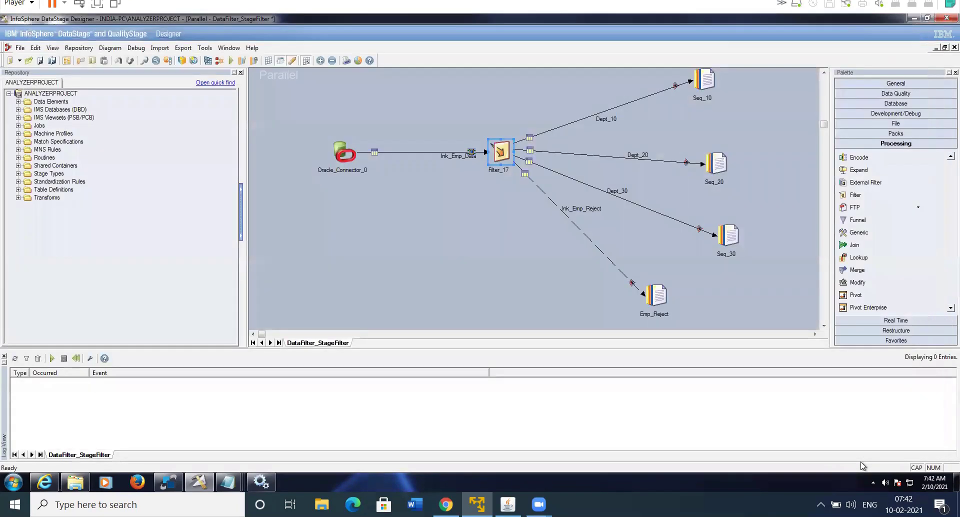
Save, compile and run the DataFilter_StageFilter job with no warning limit
{"action": "left_click", "coordinate": [500, 265]}
{"action": "left_click", "coordinate": [230, 60]}
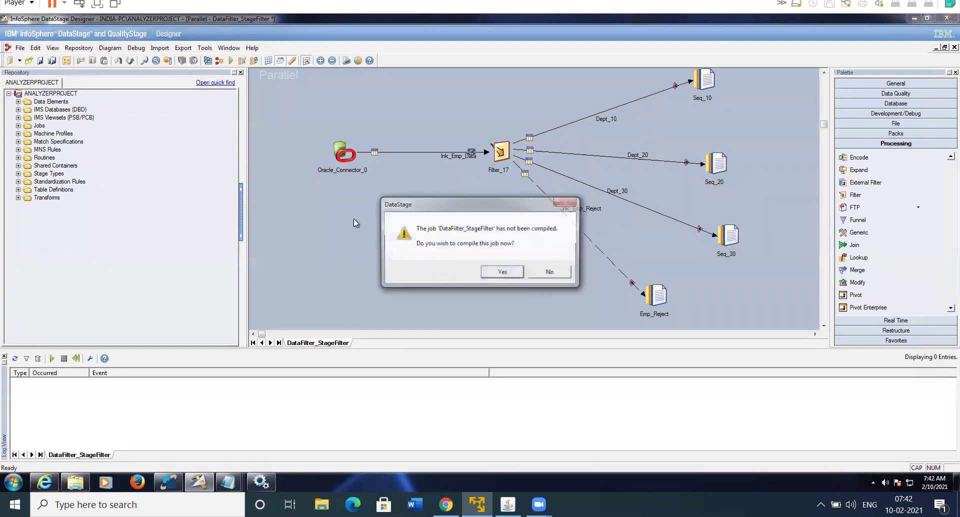
{"action": "left_click", "coordinate": [505, 271]}
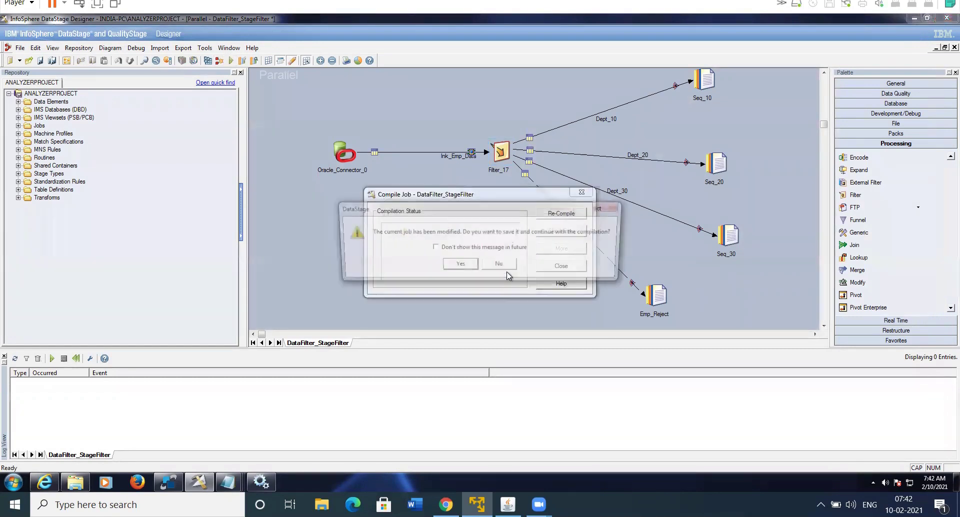
{"action": "left_click", "coordinate": [458, 265]}
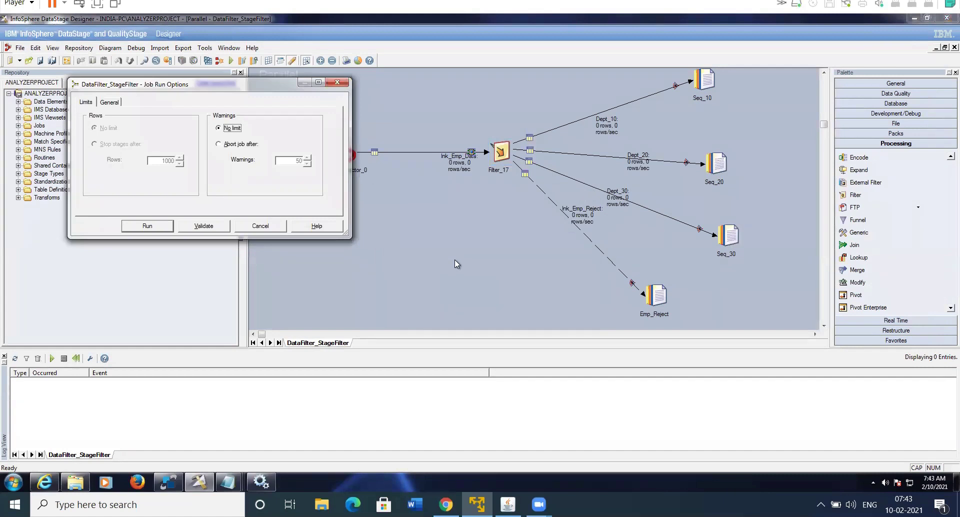
{"action": "left_click", "coordinate": [147, 226]}
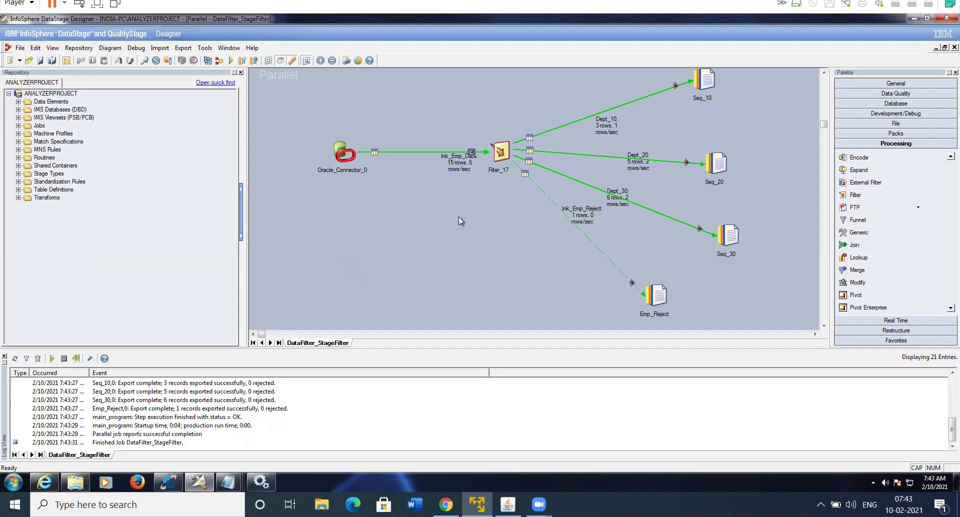
View the Dept_10 data written to the Seq_10 file stage and close the data browser
{"action": "right_click", "coordinate": [709, 81]}
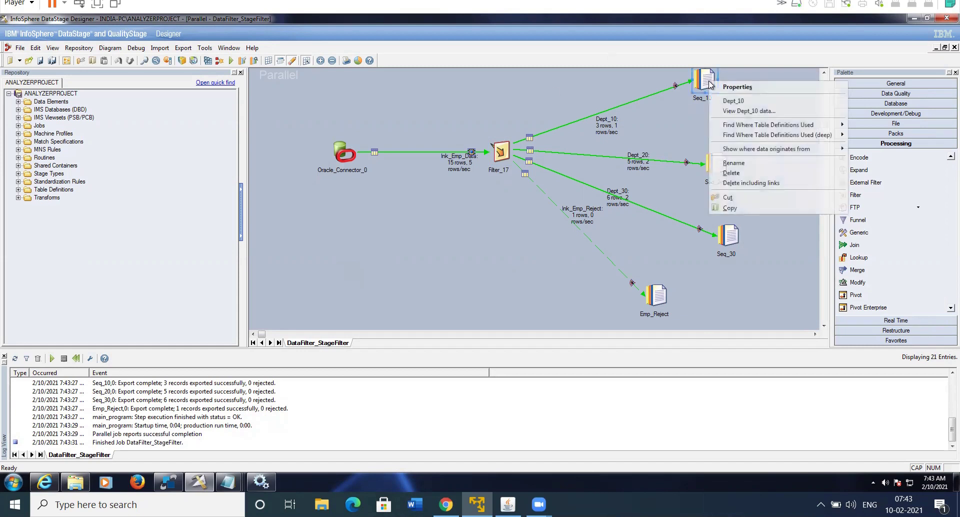
{"action": "left_click", "coordinate": [734, 112]}
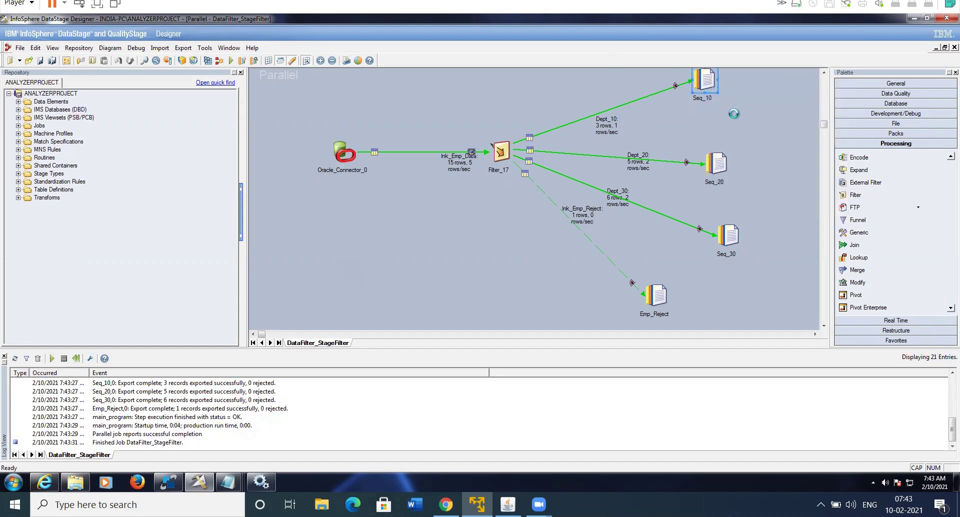
{"action": "left_click", "coordinate": [568, 220]}
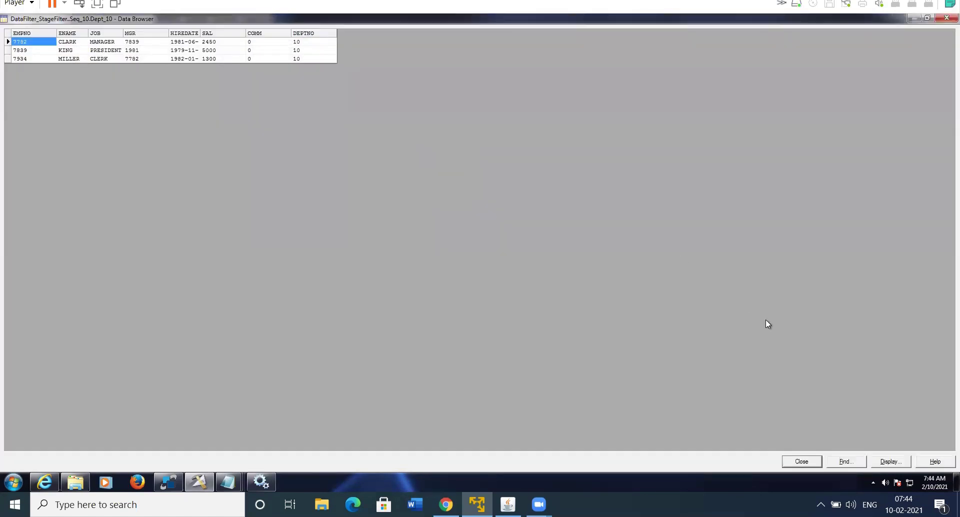
{"action": "left_click", "coordinate": [801, 462]}
{"action": "left_click", "coordinate": [716, 160]}
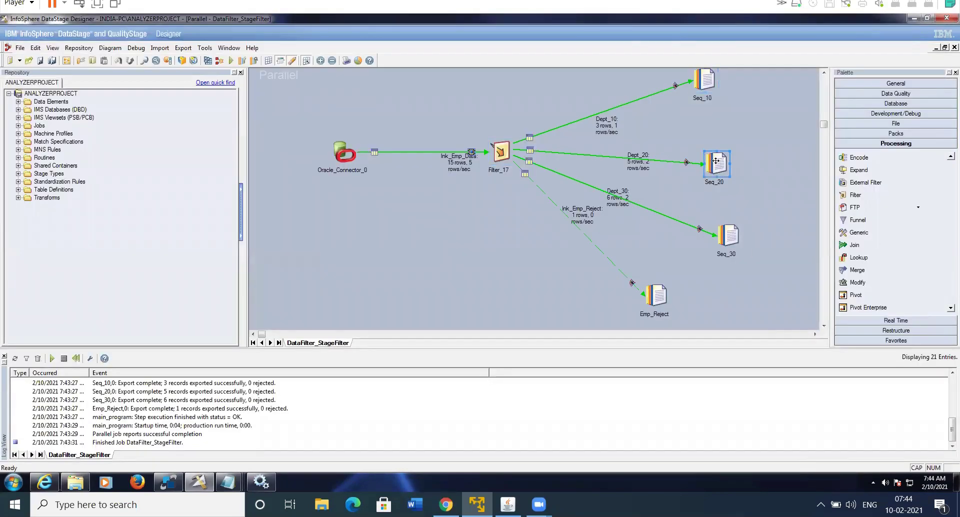
{"action": "left_click", "coordinate": [731, 230]}
{"action": "left_click", "coordinate": [660, 291]}
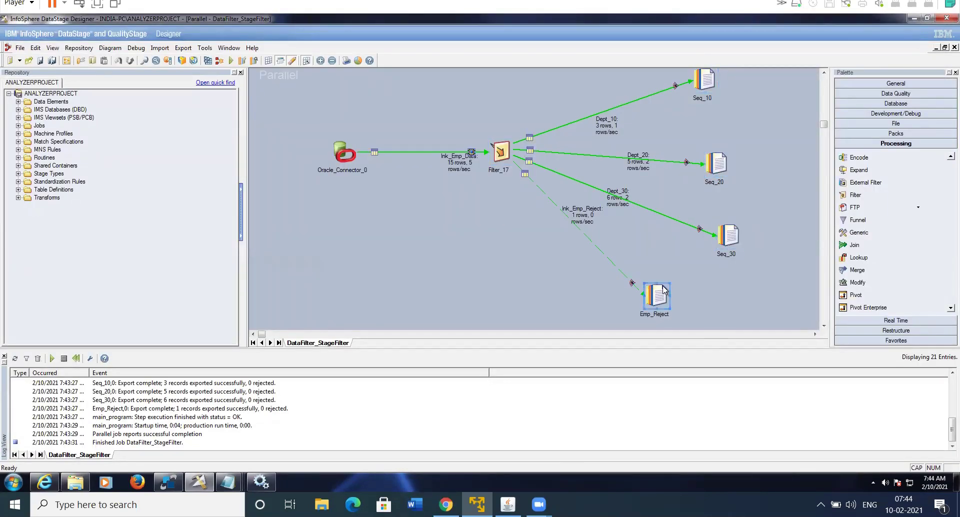
Close the EMP_30, EMP_20 and EMP_Reject text files and bring up the Class Notes file in Notepad
{"action": "left_click", "coordinate": [470, 248]}
{"action": "mouse_move", "coordinate": [230, 482]}
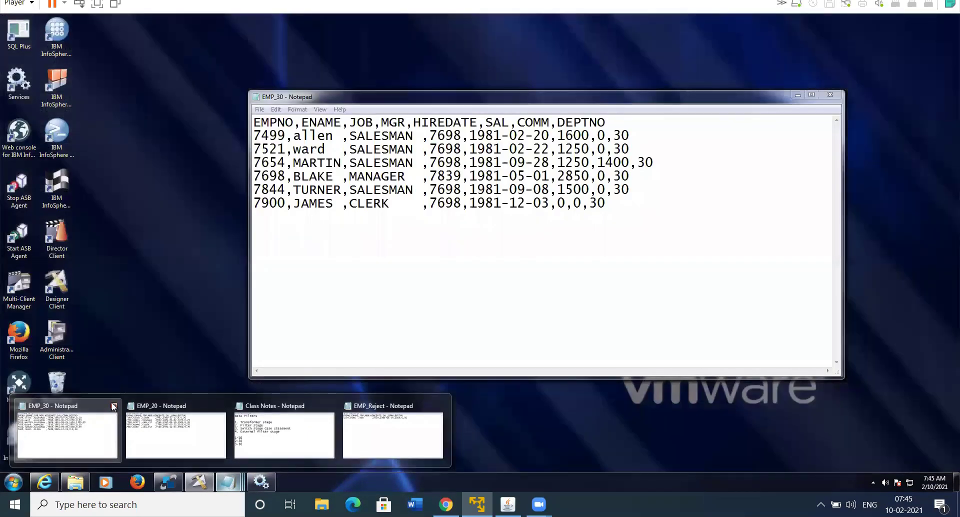
{"action": "left_click", "coordinate": [114, 405]}
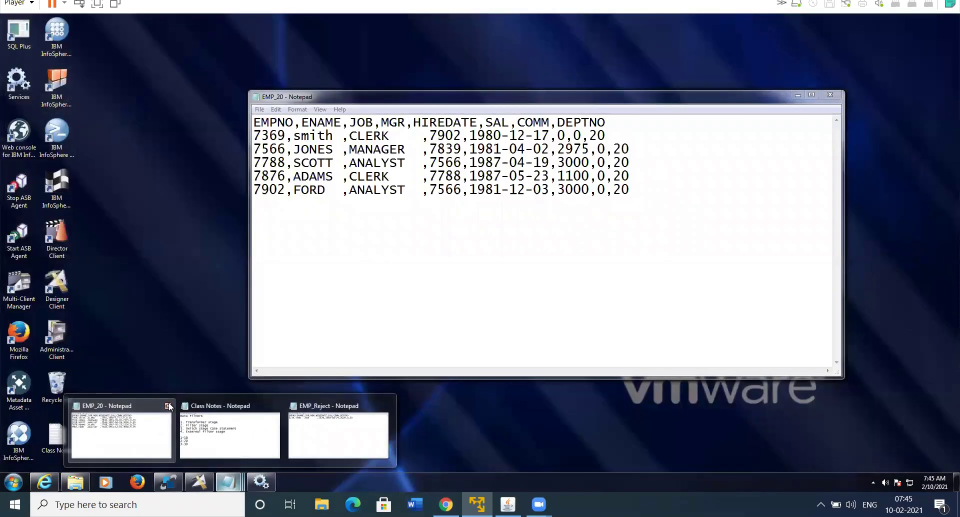
{"action": "left_click", "coordinate": [169, 406]}
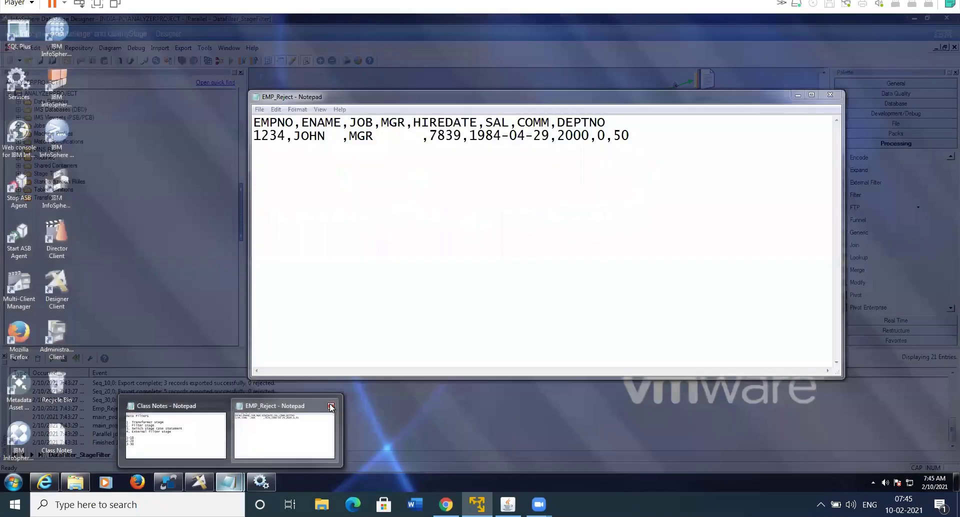
{"action": "left_click", "coordinate": [350, 406]}
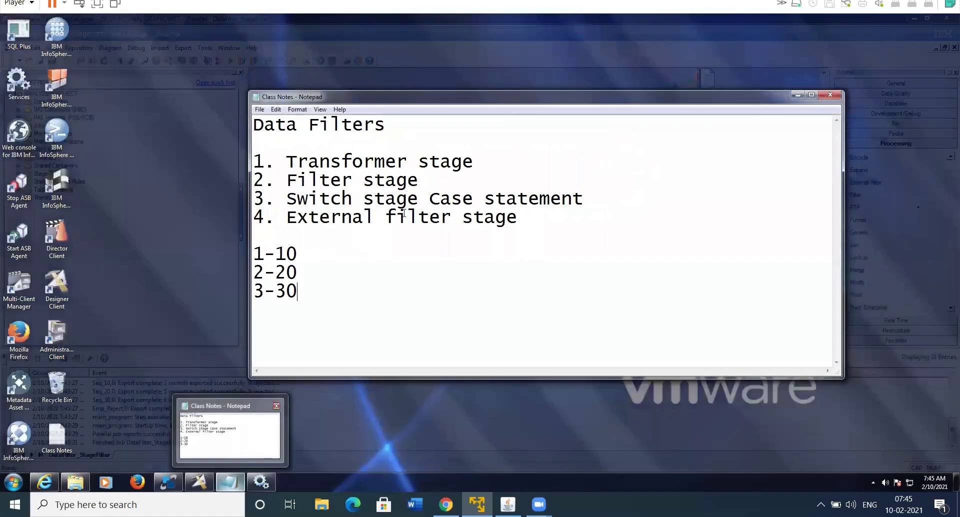
{"action": "left_click", "coordinate": [252, 432]}
In the notes, put "Case statement" on its own line under Switch stage and add a line reading "CASE" below it
{"action": "left_click", "coordinate": [429, 193]}
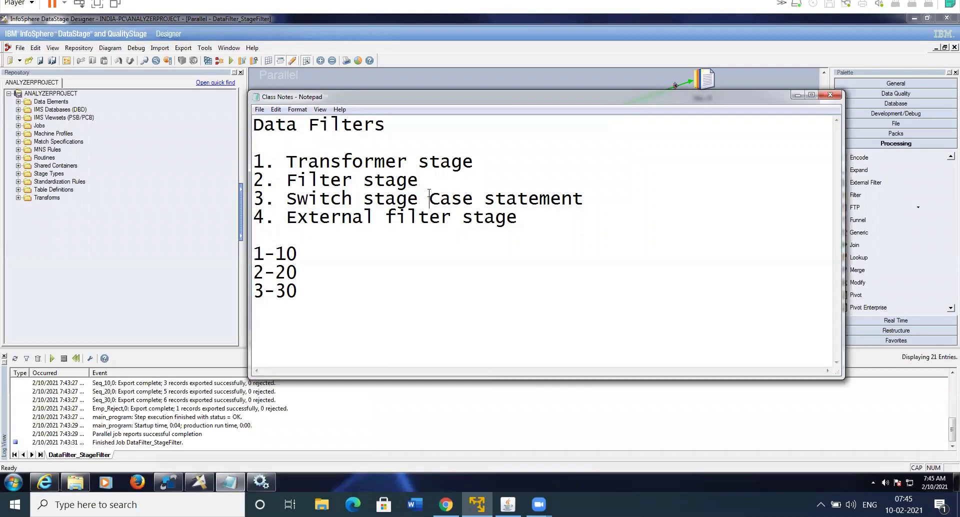
{"action": "key", "text": "Return"}
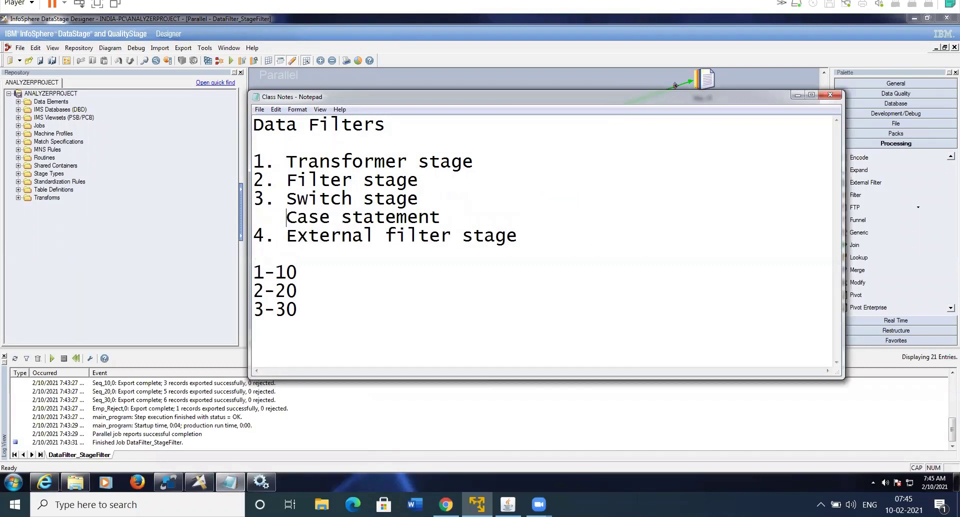
{"action": "key", "text": "End"}
{"action": "key", "text": "Return"}
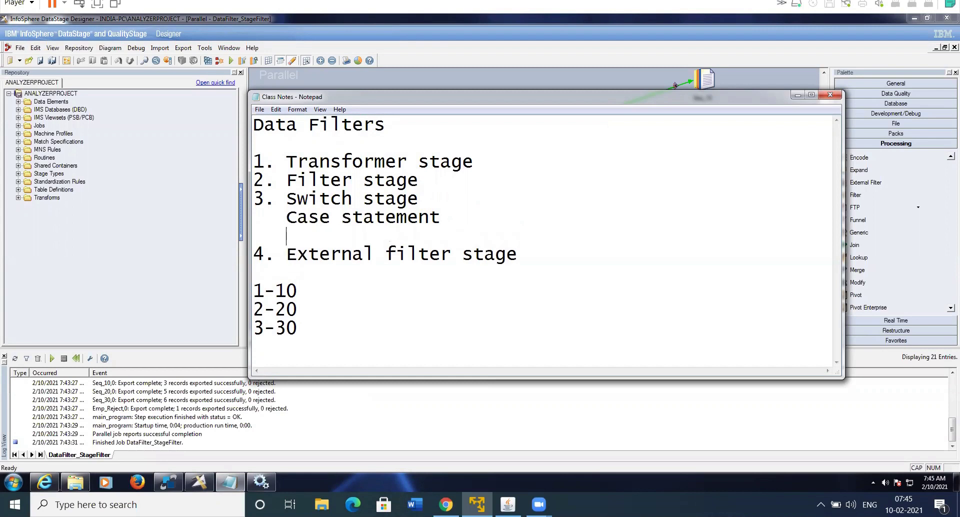
{"action": "type", "text": "cA=="}
{"action": "key", "text": "BackSpace"}
{"action": "key", "text": "BackSpace"}
{"action": "key", "text": "BackSpace"}
{"action": "key", "text": "BackSpace"}
{"action": "type", "text": "CASE"}
{"action": "key", "text": "Return"}
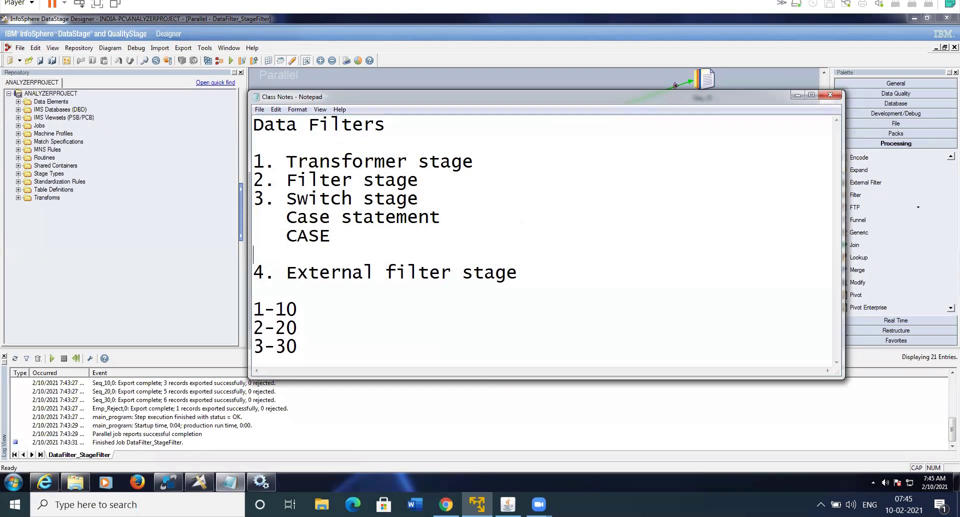
Add the lines "IP-1 OP-128" and "REJECT LINK-Optional" to the Switch stage notes, followed by a line break
{"action": "type", "text": "IP-1 OP-128"}
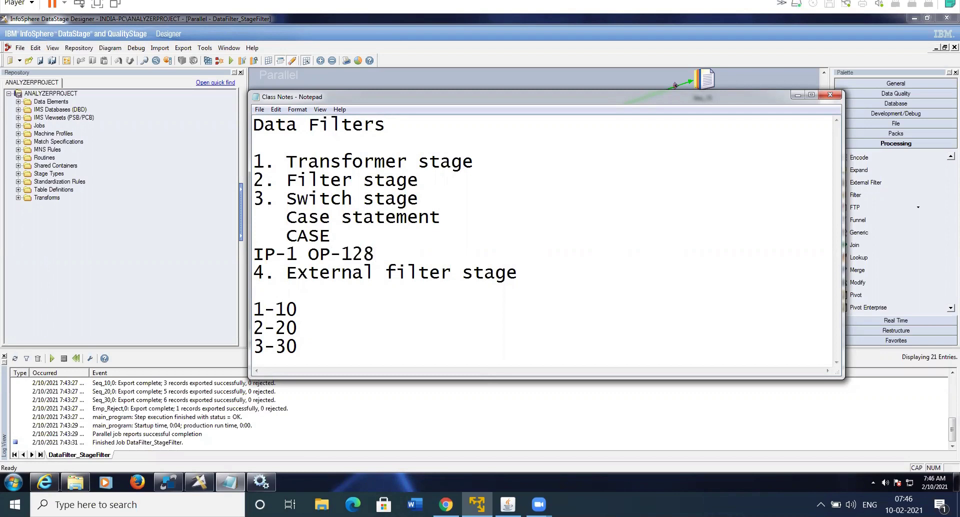
{"action": "key", "text": "Return"}
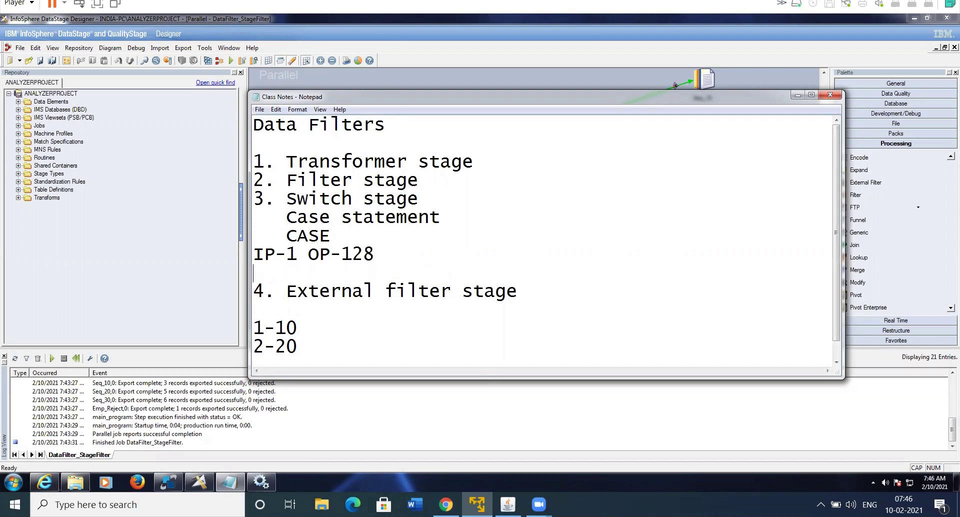
{"action": "type", "text": "REJECT LINK-"}
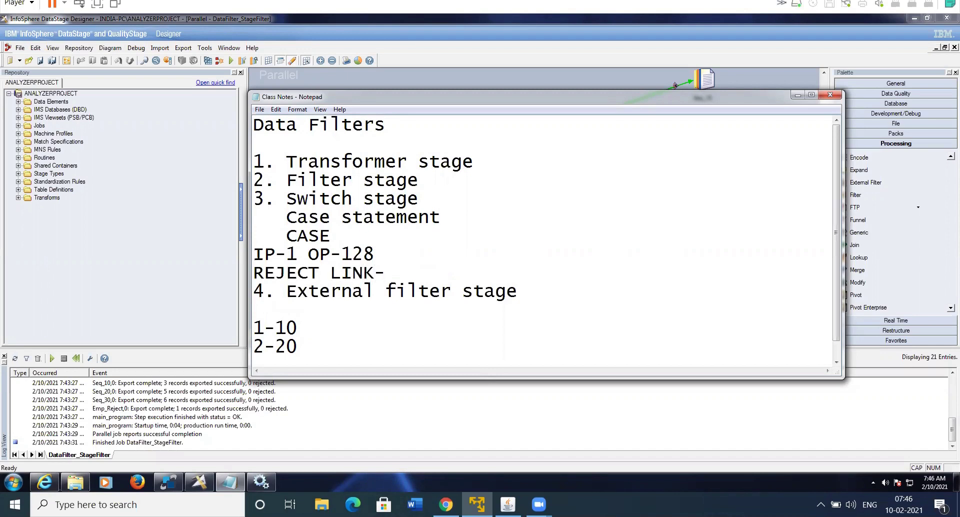
{"action": "key", "text": "Caps_Lock"}
{"action": "type", "text": "Optional"}
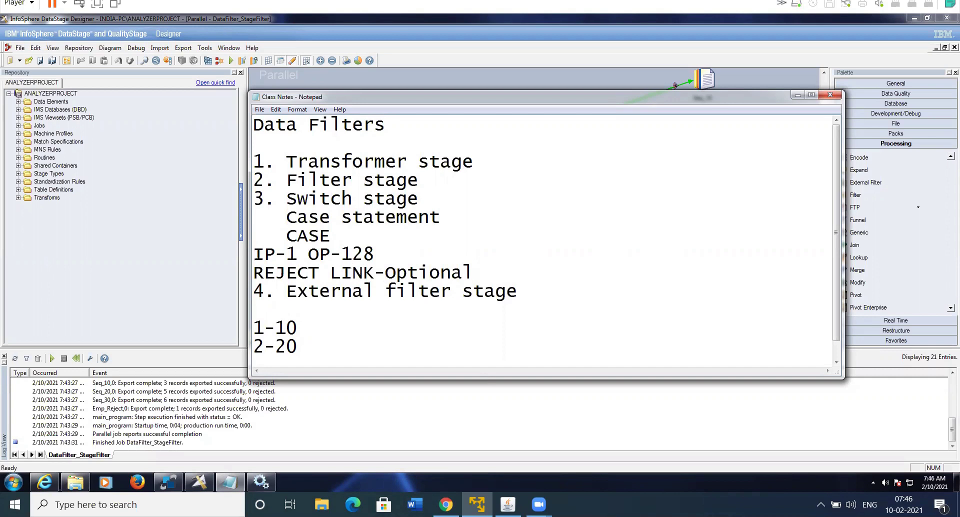
{"action": "key", "text": "Return"}
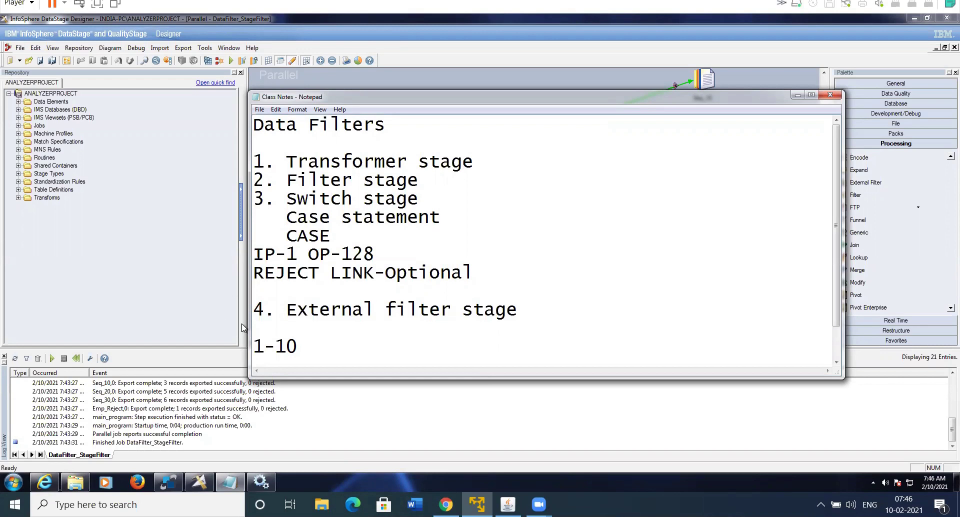
Switch back to DataStage Designer and save a copy of the job as DataFilter_SwitchStage in the Jan21 folder
{"action": "left_click", "coordinate": [203, 478]}
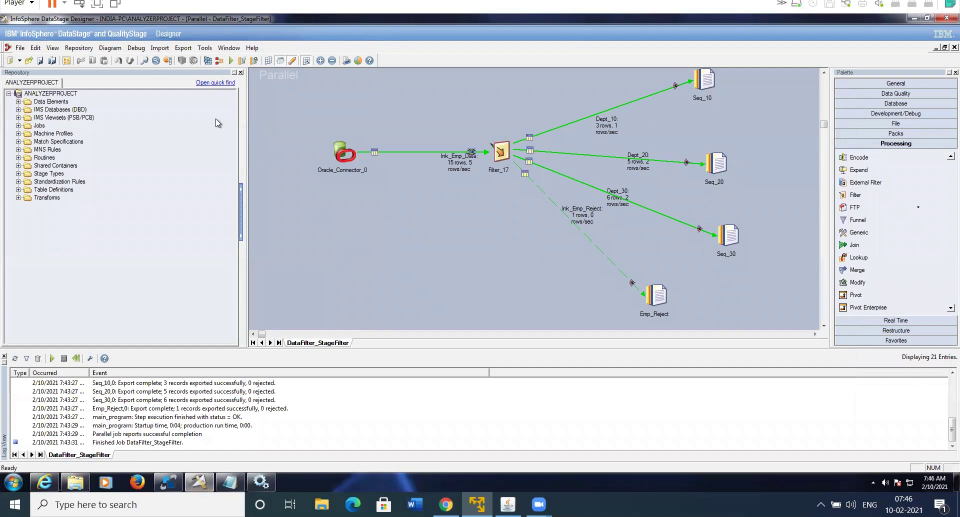
{"action": "left_click", "coordinate": [20, 47]}
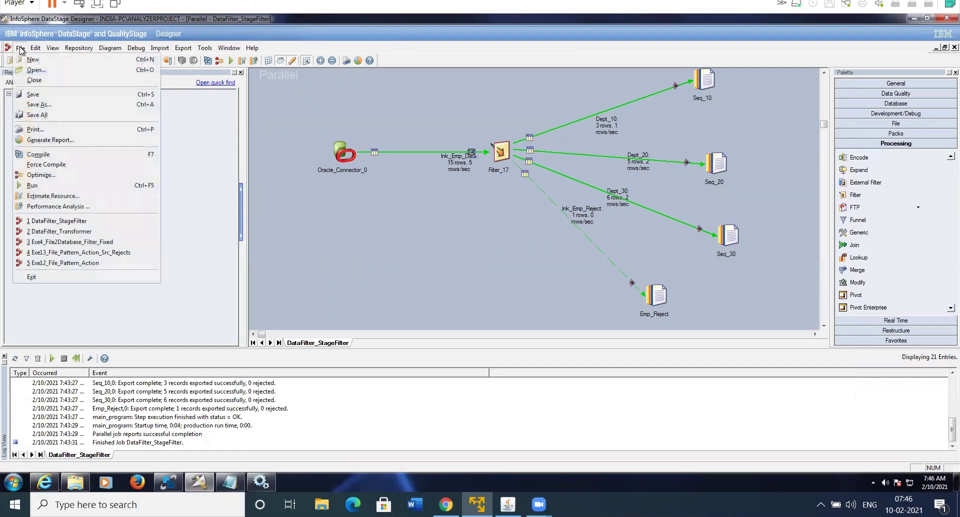
{"action": "left_click", "coordinate": [64, 106]}
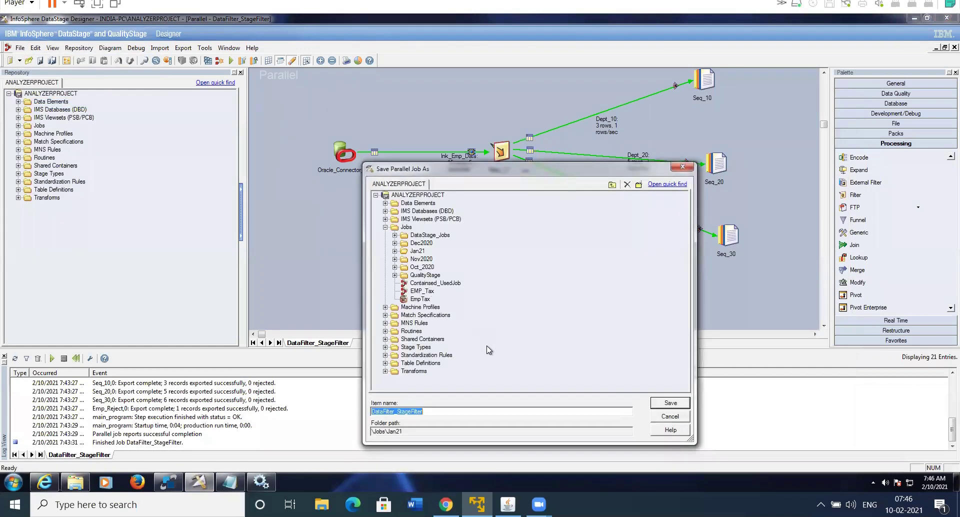
{"action": "left_click", "coordinate": [397, 413]}
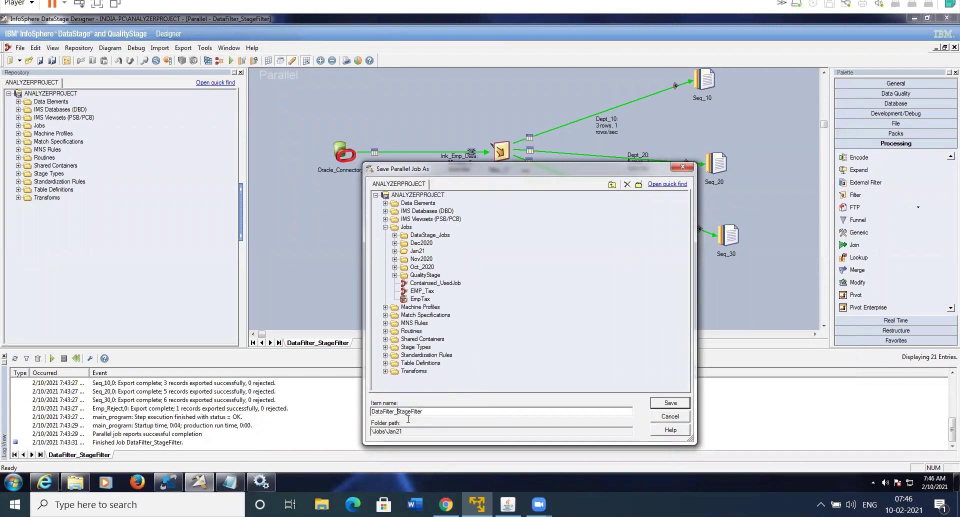
{"action": "type", "text": "SwitchS"}
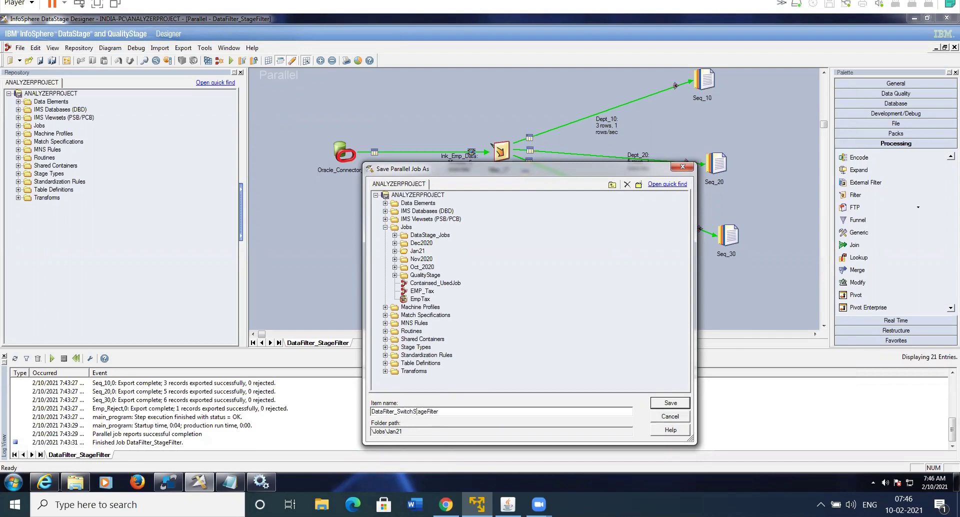
{"action": "key", "text": "BackSpace"}
{"action": "key", "text": "BackSpace"}
{"action": "key", "text": "BackSpace"}
{"action": "key", "text": "BackSpace"}
{"action": "key", "text": "BackSpace"}
{"action": "key", "text": "BackSpace"}
{"action": "left_click", "coordinate": [656, 405]}
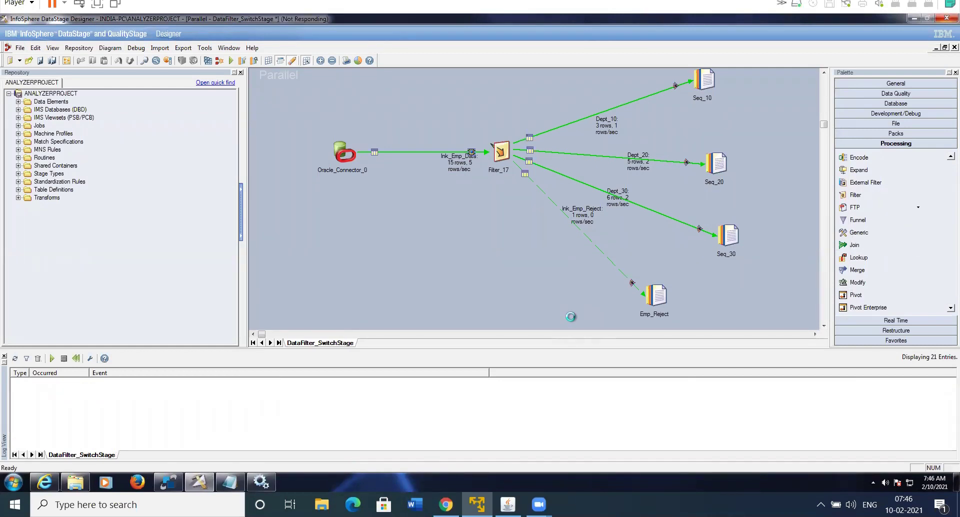
Delete the Filter_17 stage and put a Switch stage in its place, connected to the existing input, department and reject links
{"action": "left_click", "coordinate": [501, 151]}
{"action": "key", "text": "Delete"}
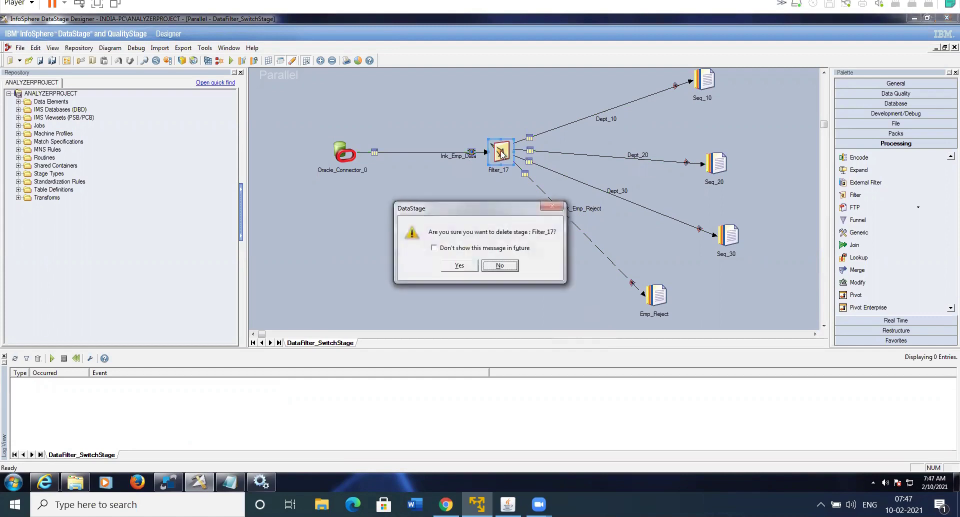
{"action": "left_click", "coordinate": [455, 267]}
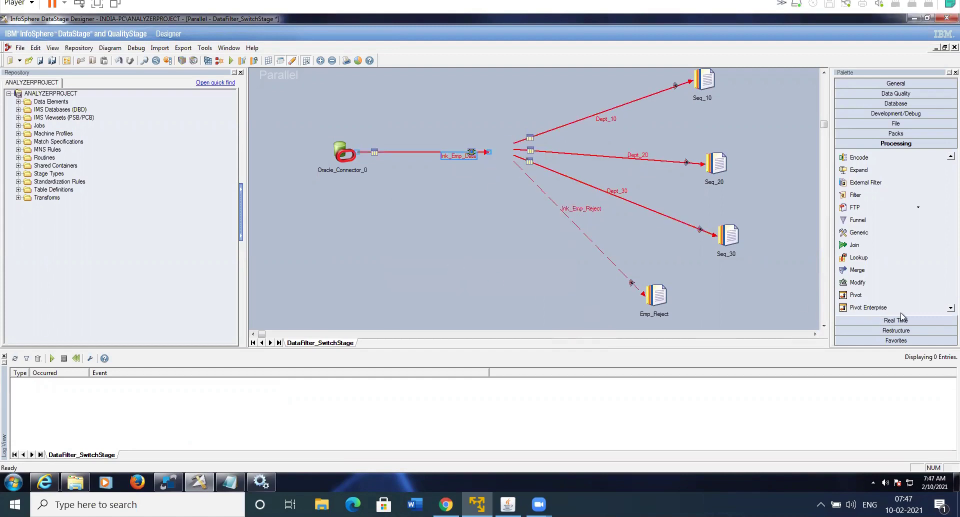
{"action": "scroll", "coordinate": [931, 314], "scroll_direction": "down", "scroll_amount": 3}
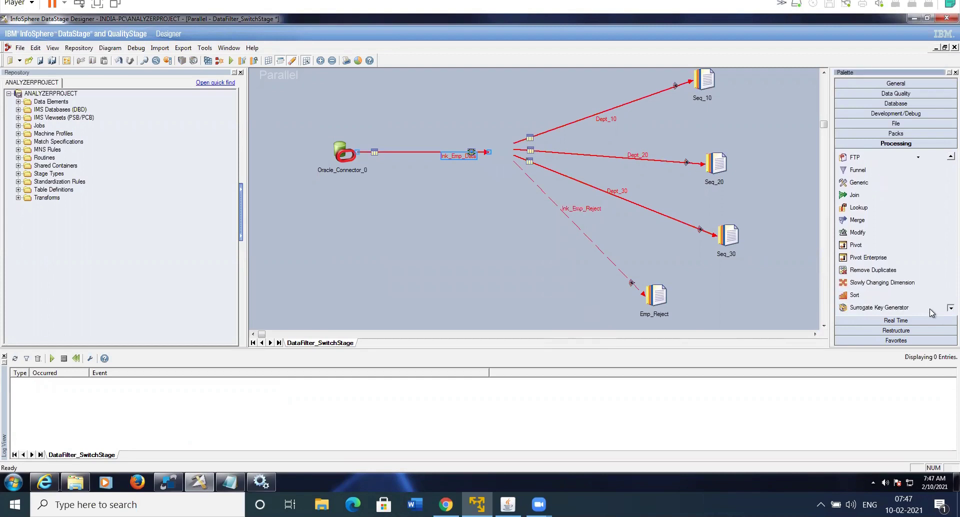
{"action": "left_click_drag", "start_coordinate": [857, 283], "coordinate": [509, 156]}
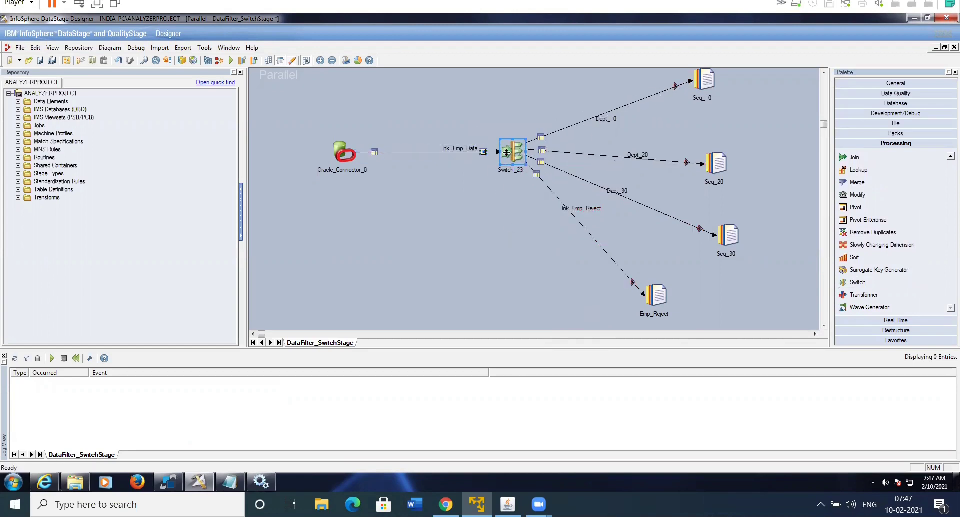
Open the Switch stage's properties and set its Selector to the DEPTNO column
{"action": "double_click", "coordinate": [512, 152]}
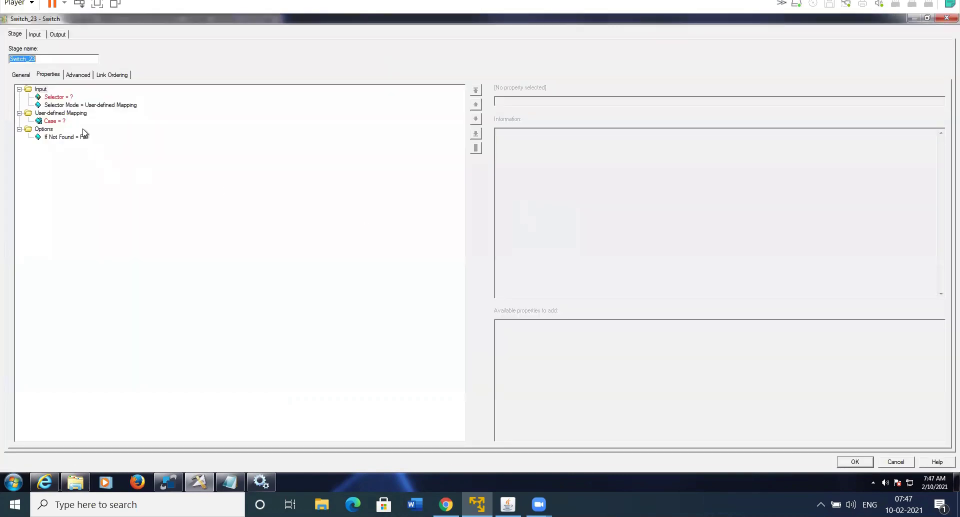
{"action": "left_click", "coordinate": [64, 96]}
{"action": "left_click", "coordinate": [62, 97]}
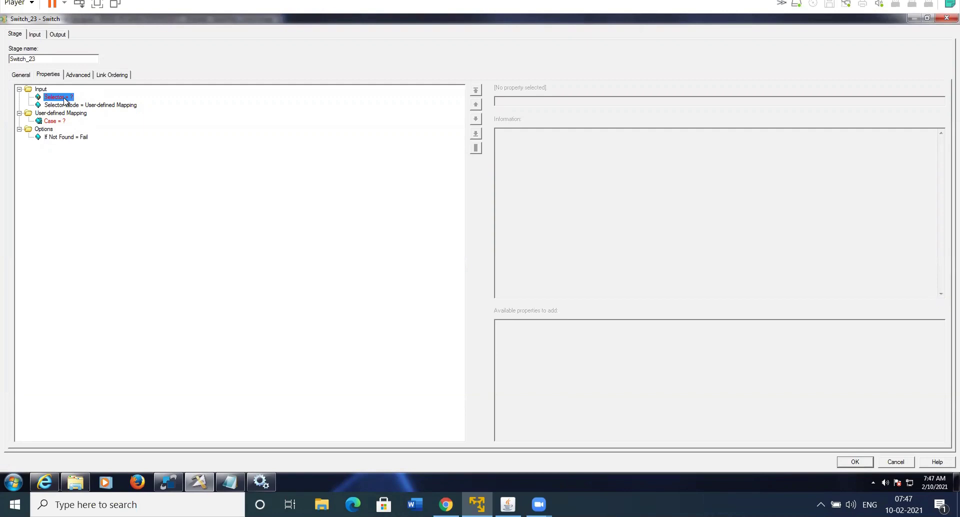
{"action": "left_click", "coordinate": [939, 101]}
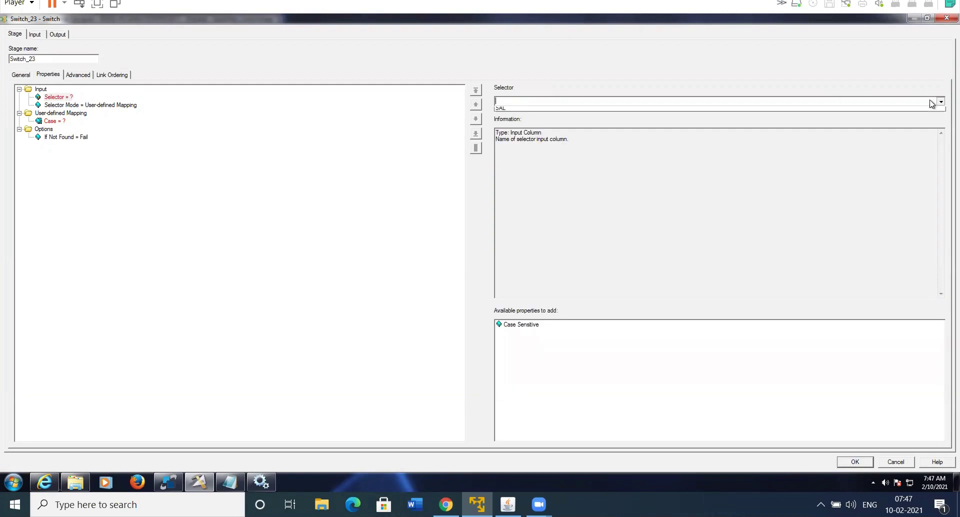
{"action": "left_click", "coordinate": [520, 117]}
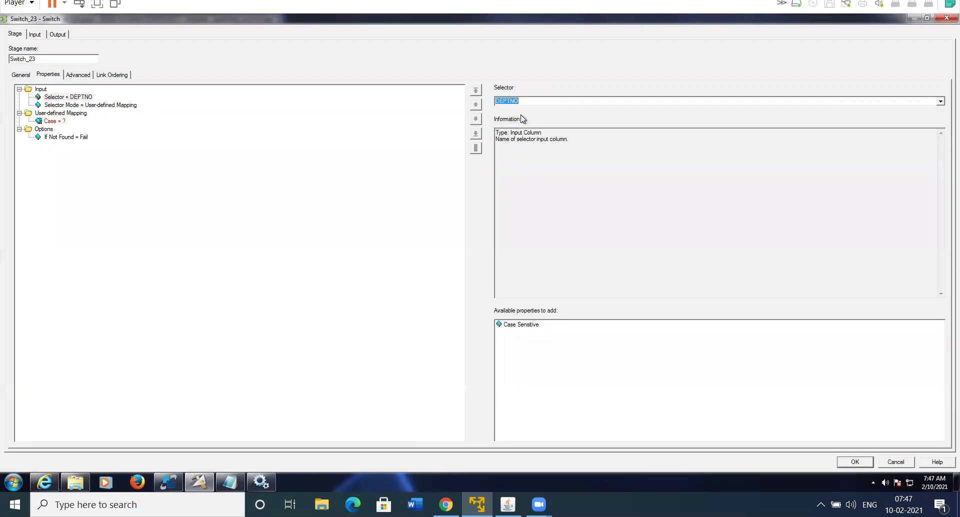
Define three user-defined mapping cases in the Switch stage with the values 10, 20 and 30
{"action": "left_click", "coordinate": [56, 122]}
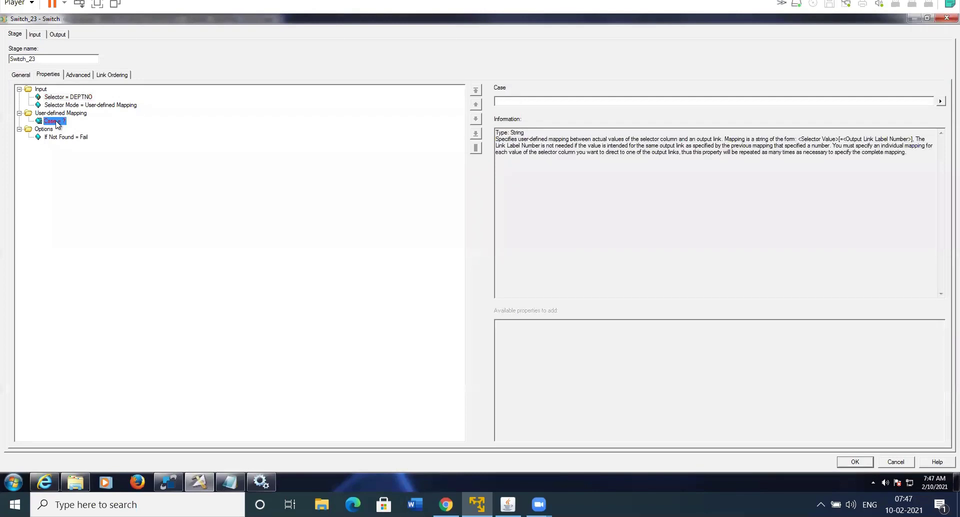
{"action": "left_click", "coordinate": [509, 100]}
{"action": "type", "text": "10"}
{"action": "left_click", "coordinate": [73, 114]}
{"action": "double_click", "coordinate": [510, 325]}
{"action": "type", "text": "20"}
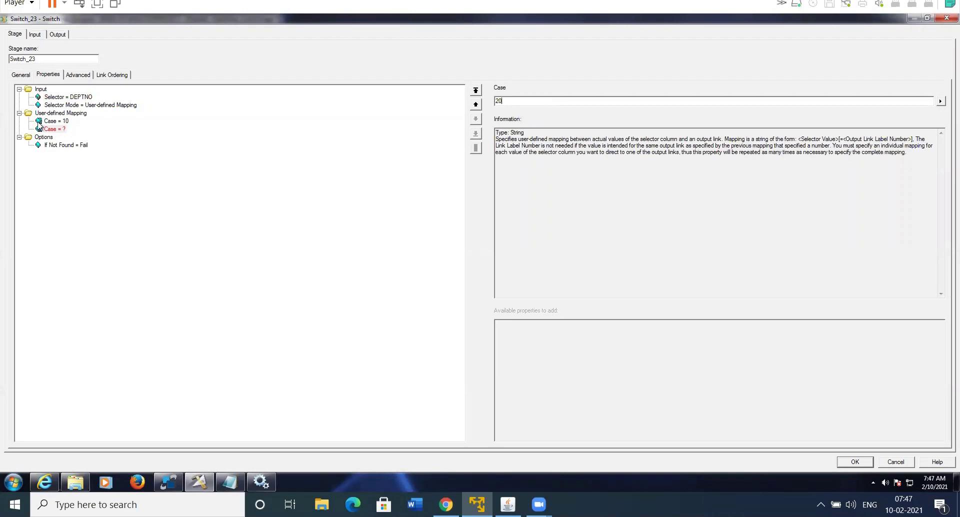
{"action": "left_click", "coordinate": [48, 112]}
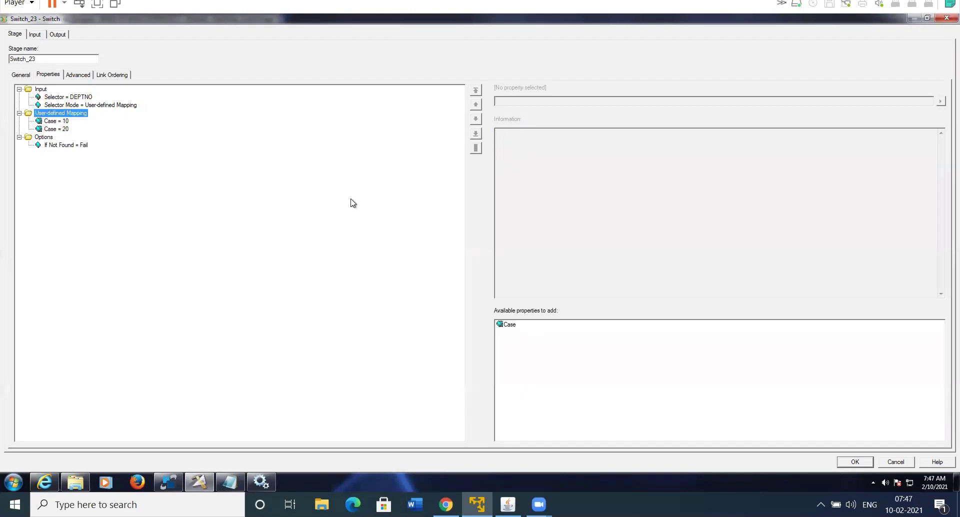
{"action": "left_click", "coordinate": [508, 326]}
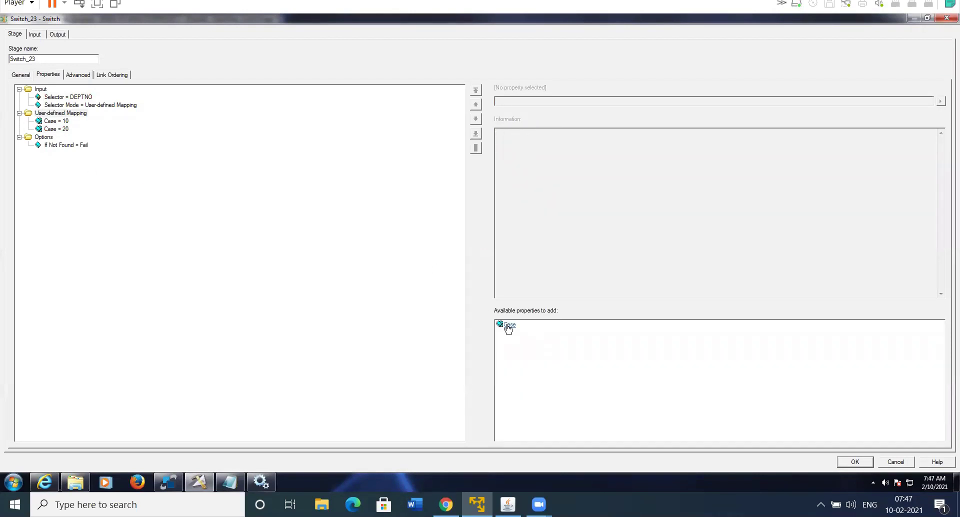
{"action": "left_click", "coordinate": [508, 326]}
{"action": "type", "text": "30"}
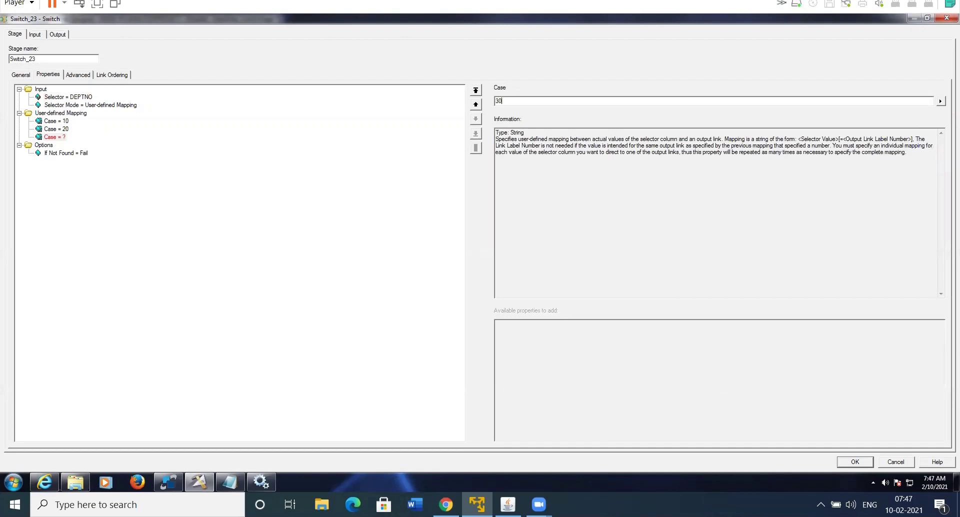
Set the Switch stage's If Not Found option to Output
{"action": "left_click", "coordinate": [65, 154]}
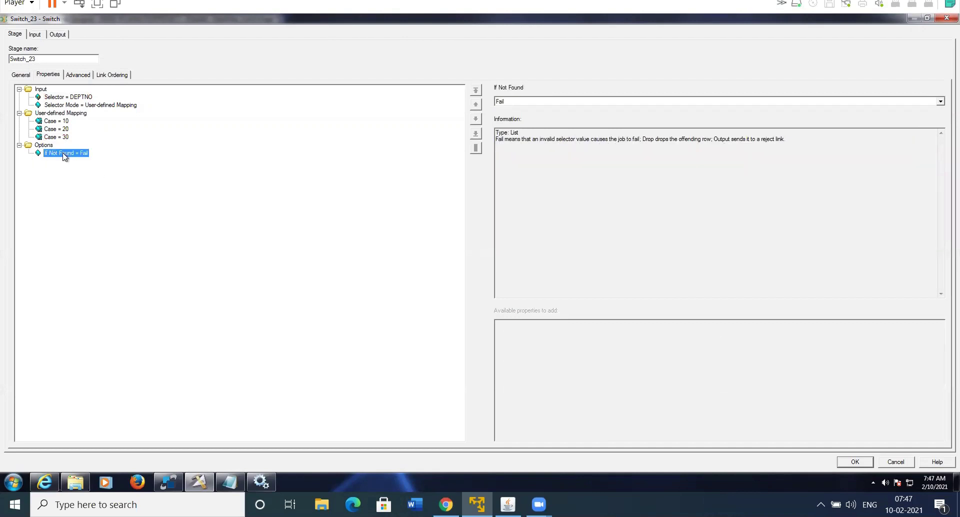
{"action": "left_click", "coordinate": [934, 102]}
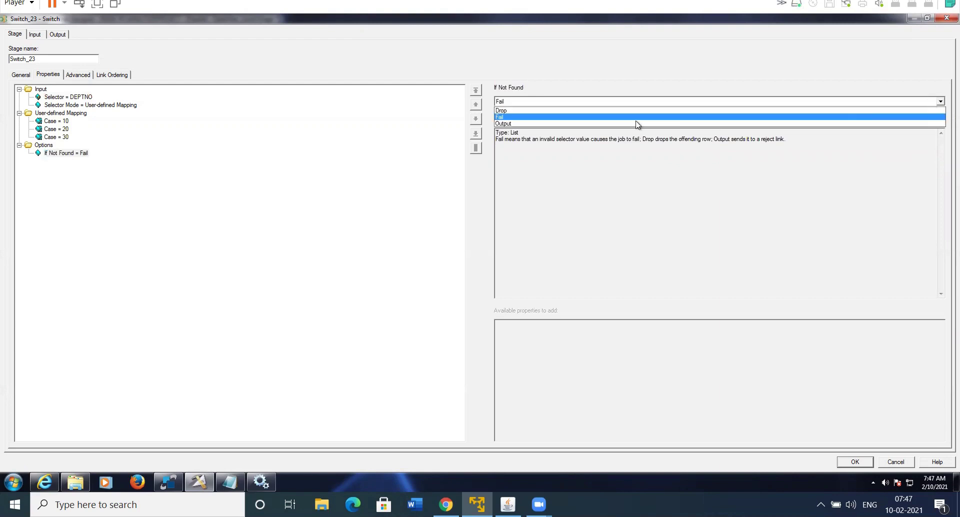
{"action": "left_click", "coordinate": [521, 124]}
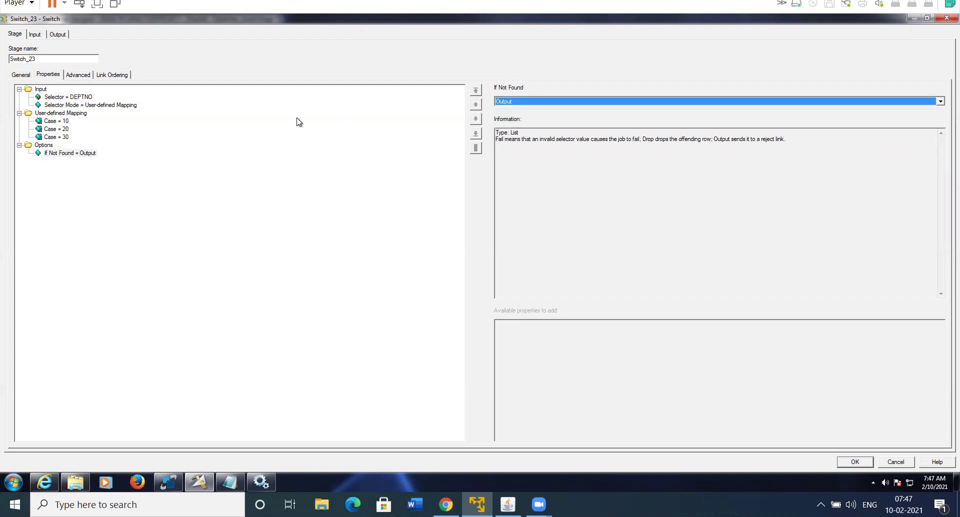
Review the Switch stage's link ordering against its Selector and case properties
{"action": "left_click", "coordinate": [109, 76]}
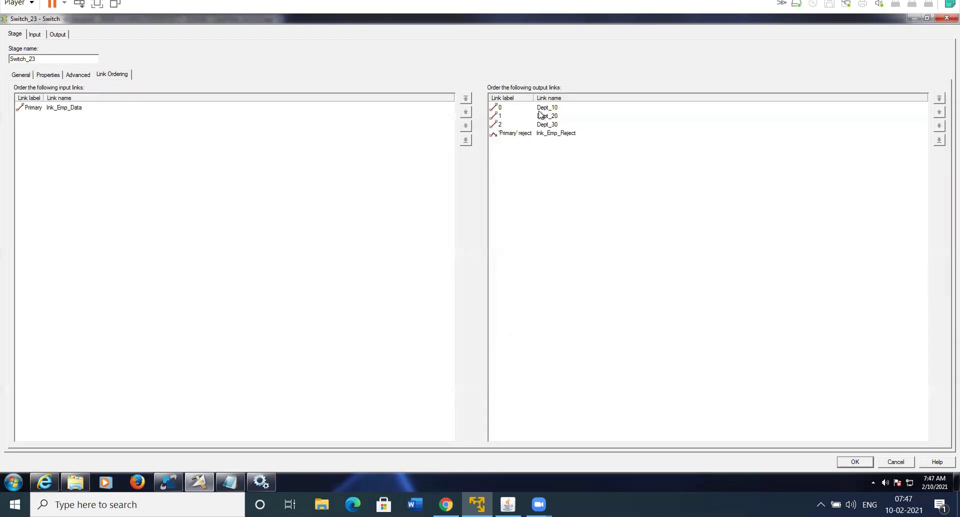
{"action": "left_click", "coordinate": [50, 76]}
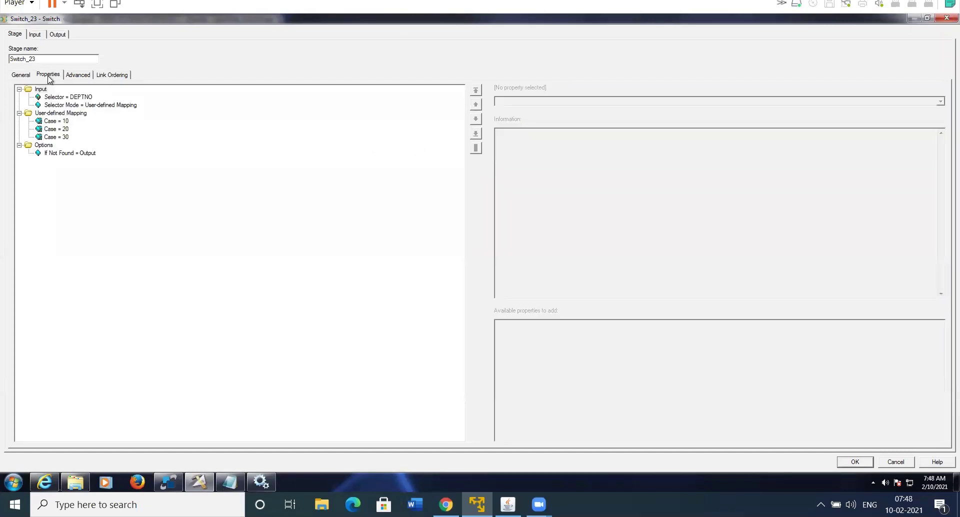
{"action": "left_click", "coordinate": [82, 98]}
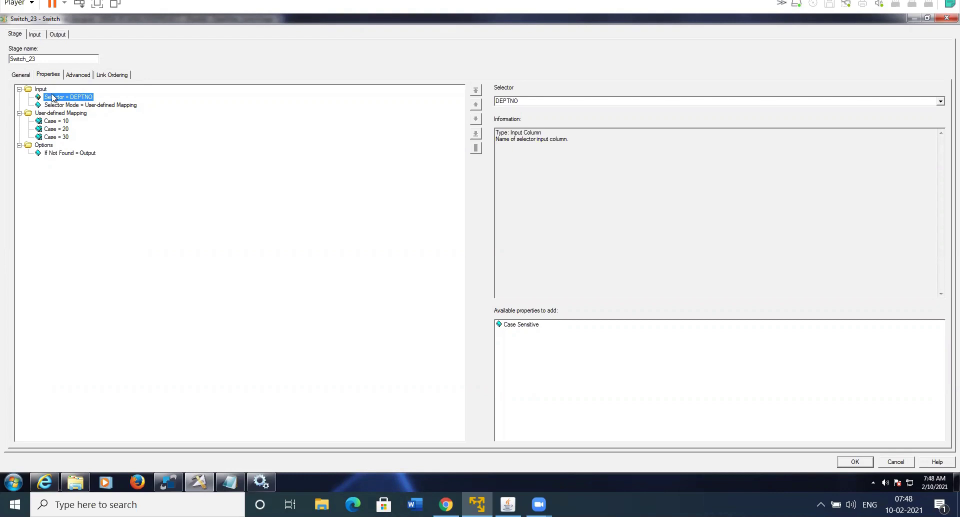
{"action": "left_click", "coordinate": [40, 90]}
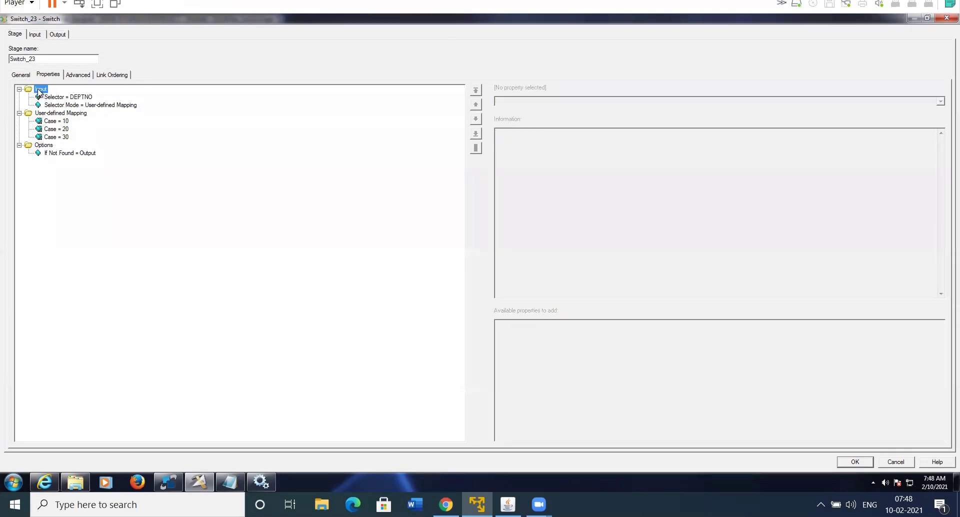
{"action": "left_click", "coordinate": [56, 98]}
{"action": "left_click", "coordinate": [80, 106]}
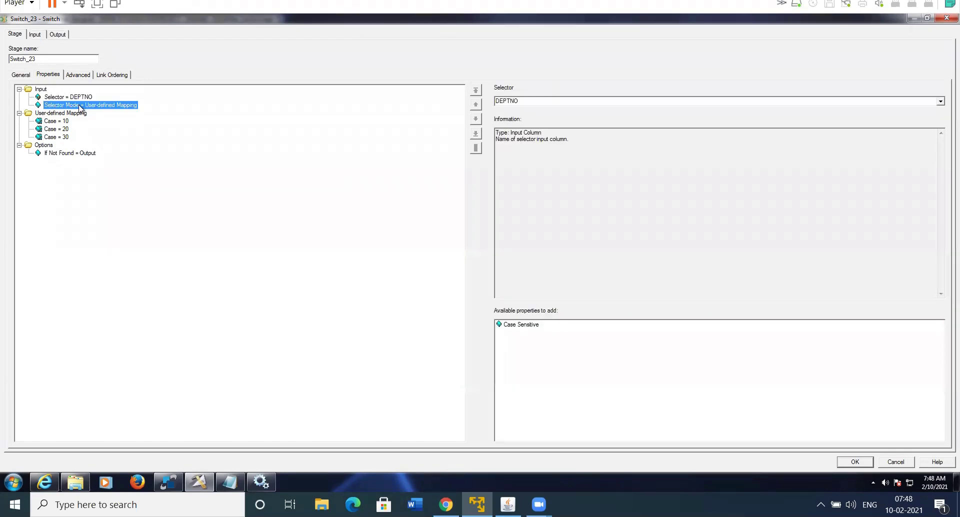
Check the Switch stage's input columns and the mapping of Dept_10, Dept_20, Dept_30 and lnk_Emp_Reject, and accept the stage settings
{"action": "left_click", "coordinate": [35, 35]}
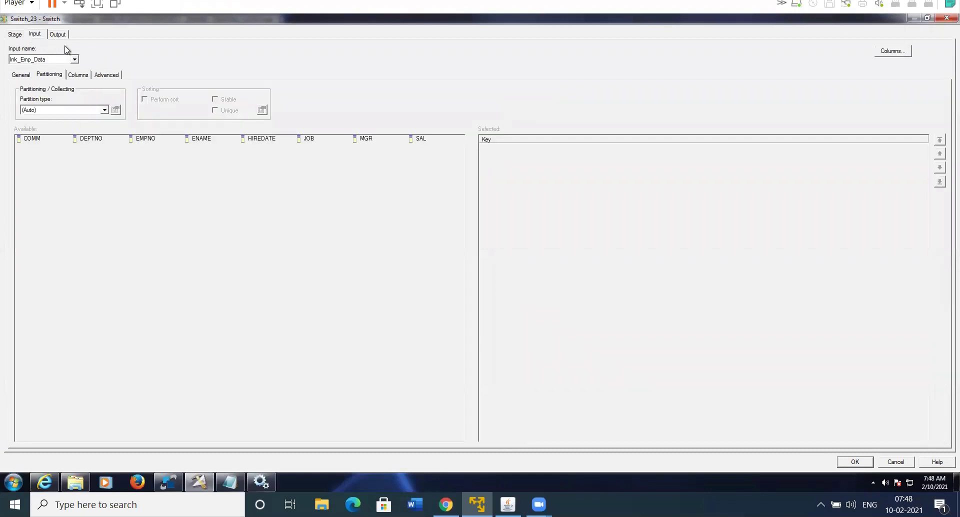
{"action": "left_click", "coordinate": [78, 75]}
{"action": "left_click", "coordinate": [58, 34]}
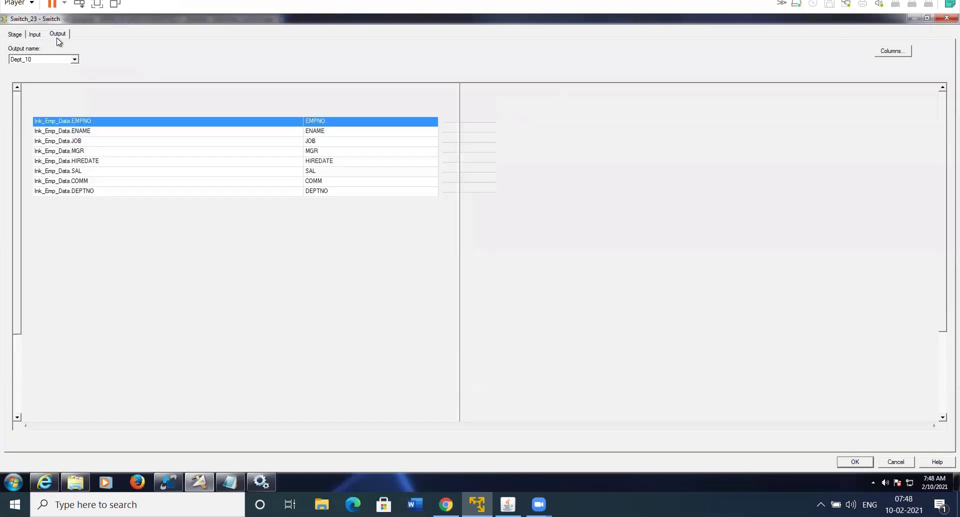
{"action": "left_click", "coordinate": [73, 75]}
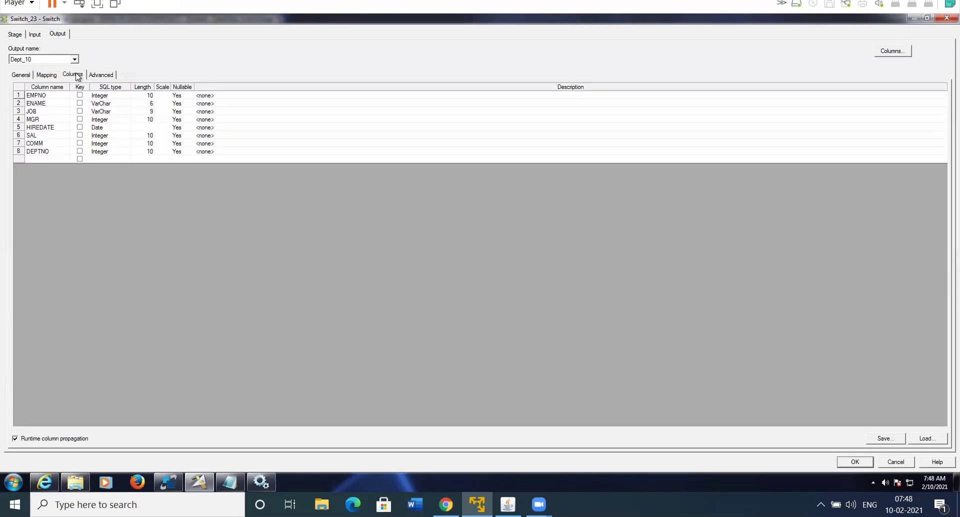
{"action": "left_click", "coordinate": [54, 76]}
{"action": "left_click", "coordinate": [74, 59]}
{"action": "left_click", "coordinate": [57, 75]}
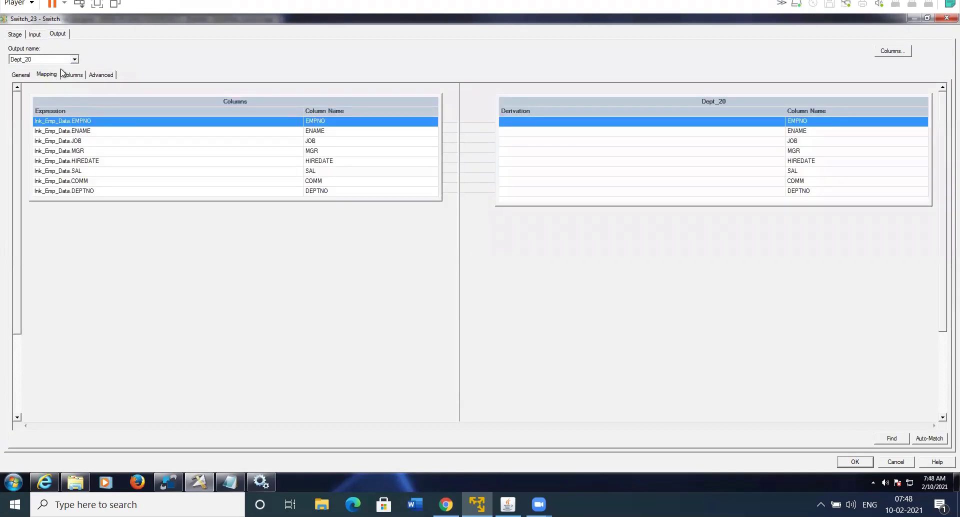
{"action": "left_click", "coordinate": [74, 60]}
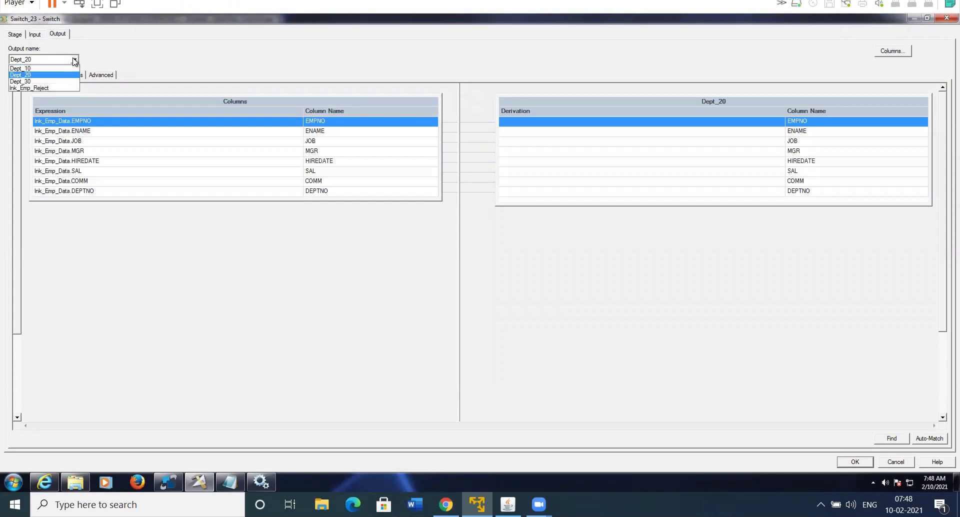
{"action": "left_click", "coordinate": [54, 81]}
{"action": "left_click", "coordinate": [74, 59]}
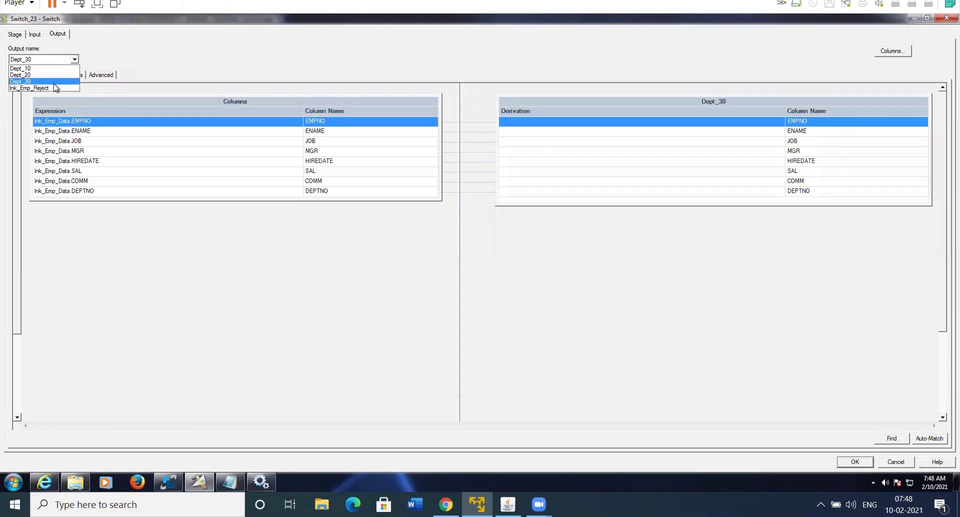
{"action": "left_click", "coordinate": [55, 89]}
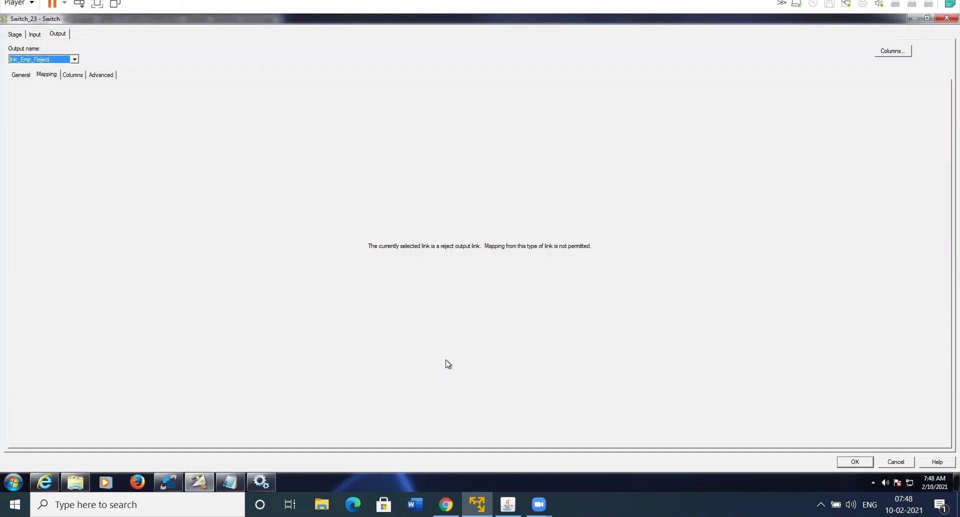
{"action": "left_click", "coordinate": [856, 462]}
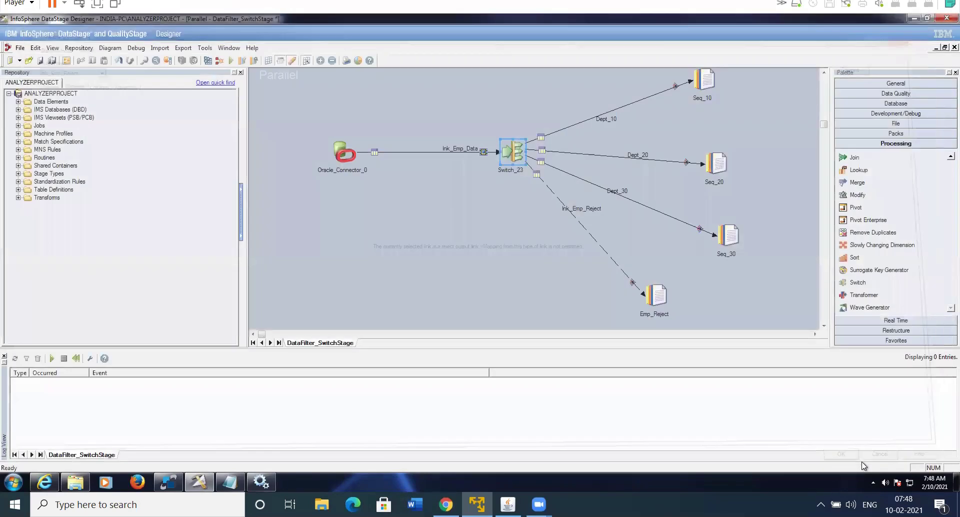
Save, compile and run the DataFilter_SwitchStage job
{"action": "left_click", "coordinate": [553, 286]}
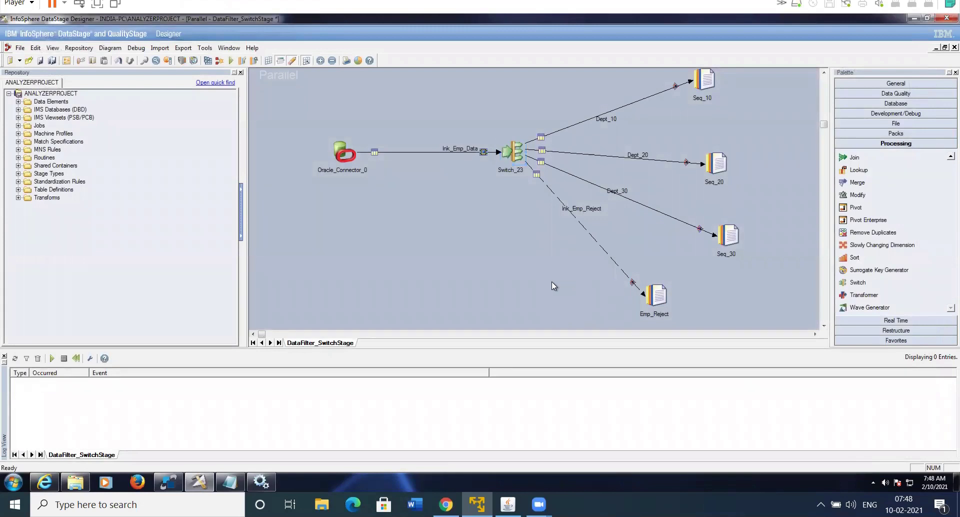
{"action": "left_click", "coordinate": [231, 61]}
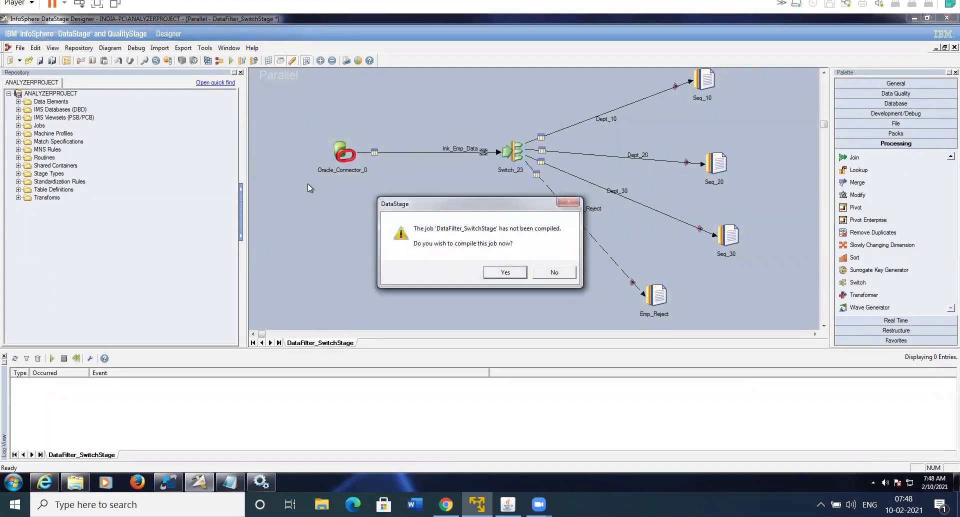
{"action": "left_click", "coordinate": [504, 273]}
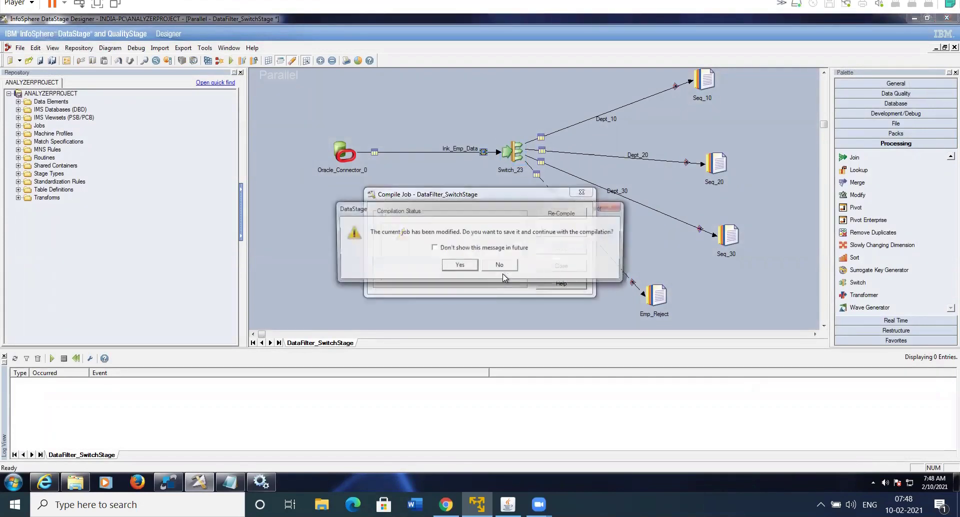
{"action": "left_click", "coordinate": [460, 265]}
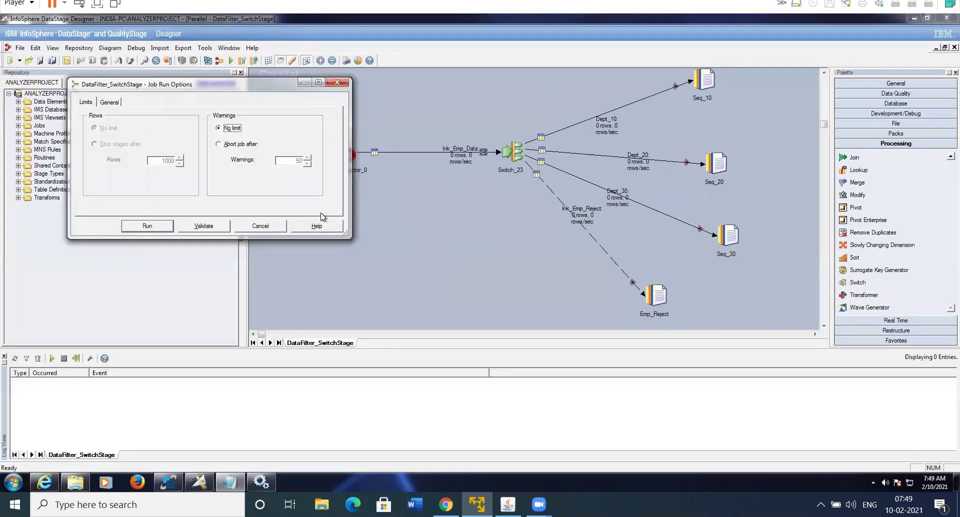
{"action": "left_click", "coordinate": [159, 229]}
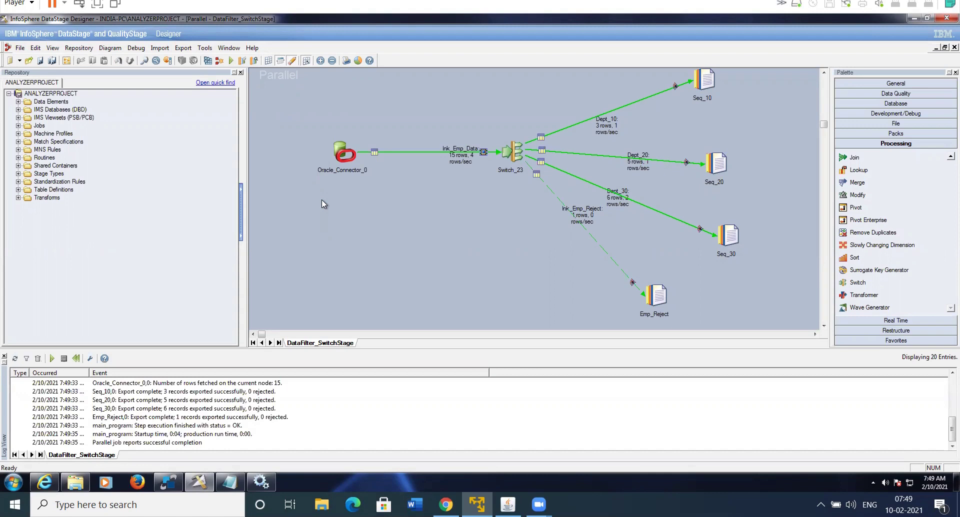
View the rejected rows written to the Emp_Reject file stage and close the data browser
{"action": "right_click", "coordinate": [648, 295]}
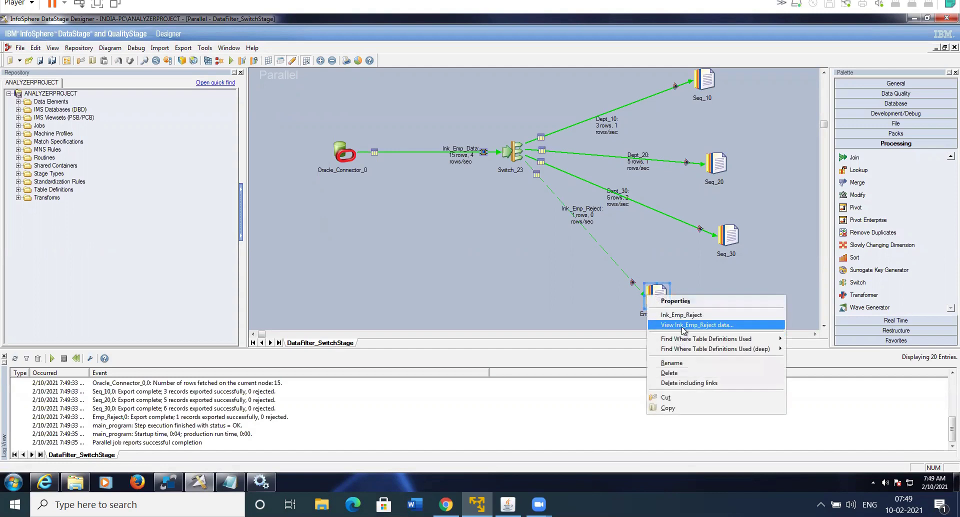
{"action": "left_click", "coordinate": [667, 325]}
{"action": "left_click", "coordinate": [568, 221]}
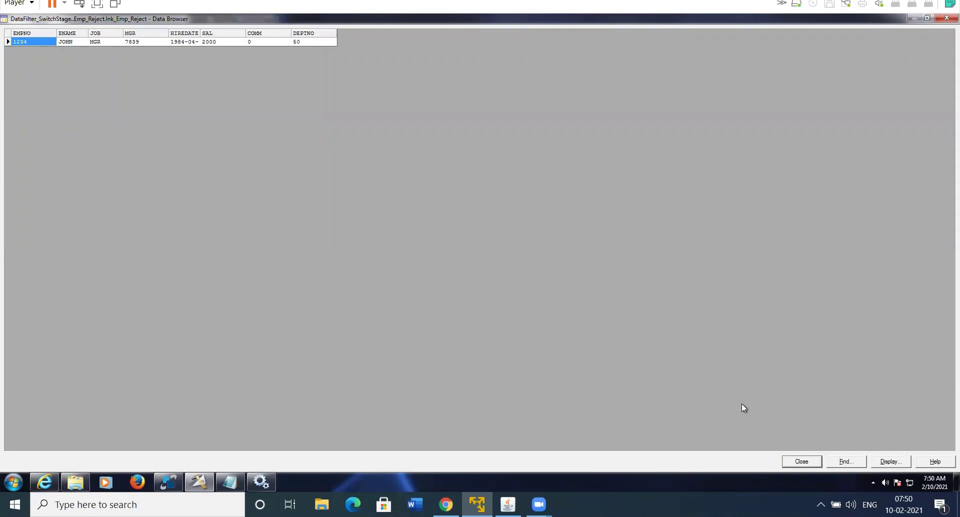
{"action": "left_click", "coordinate": [801, 461]}
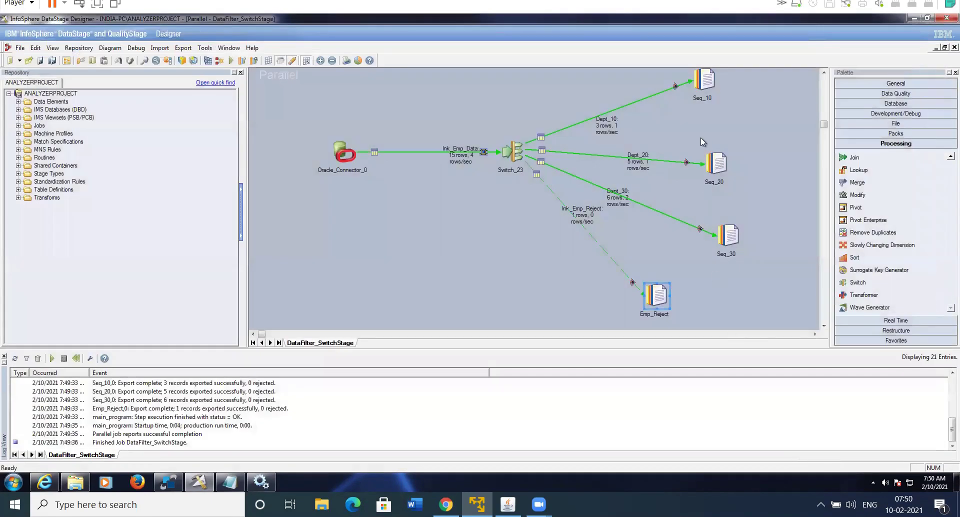
View the Dept_20 output data of the Seq_20 stage
{"action": "right_click", "coordinate": [718, 167]}
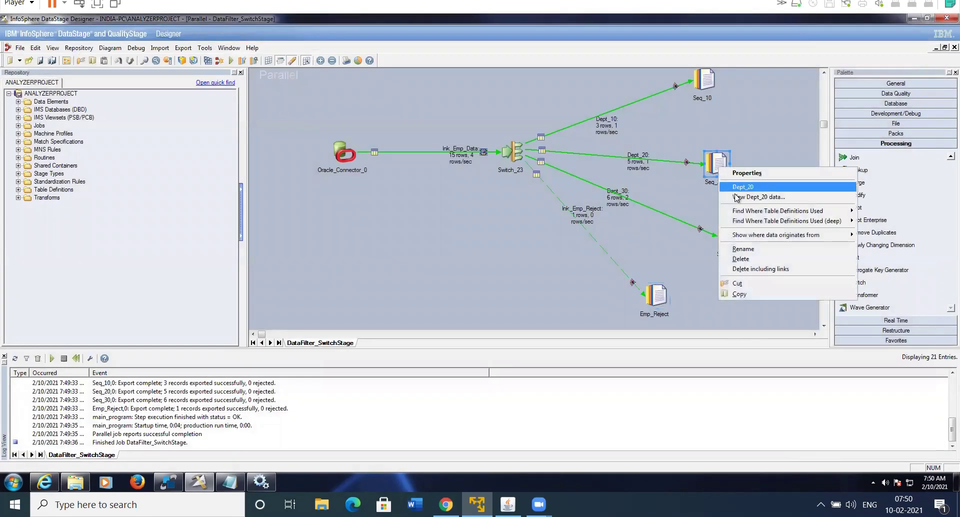
{"action": "left_click", "coordinate": [742, 197]}
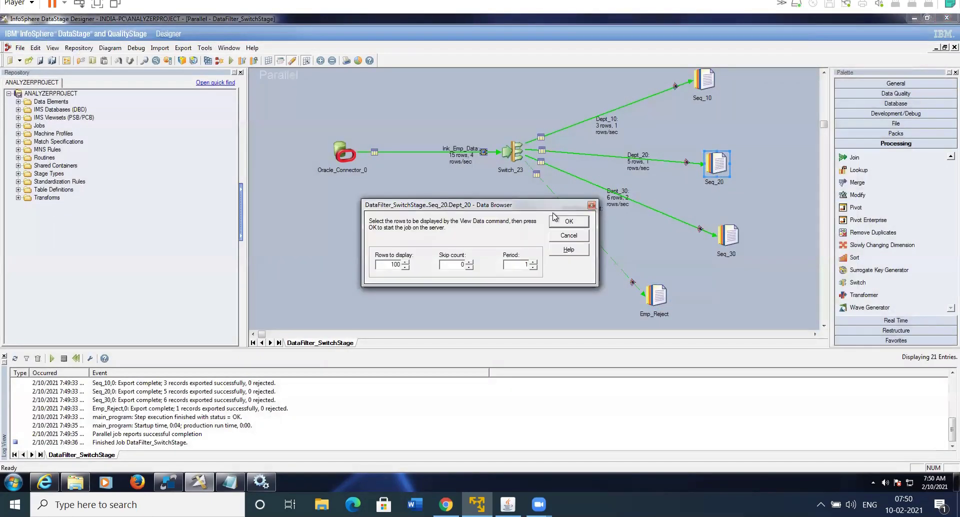
{"action": "left_click", "coordinate": [568, 222]}
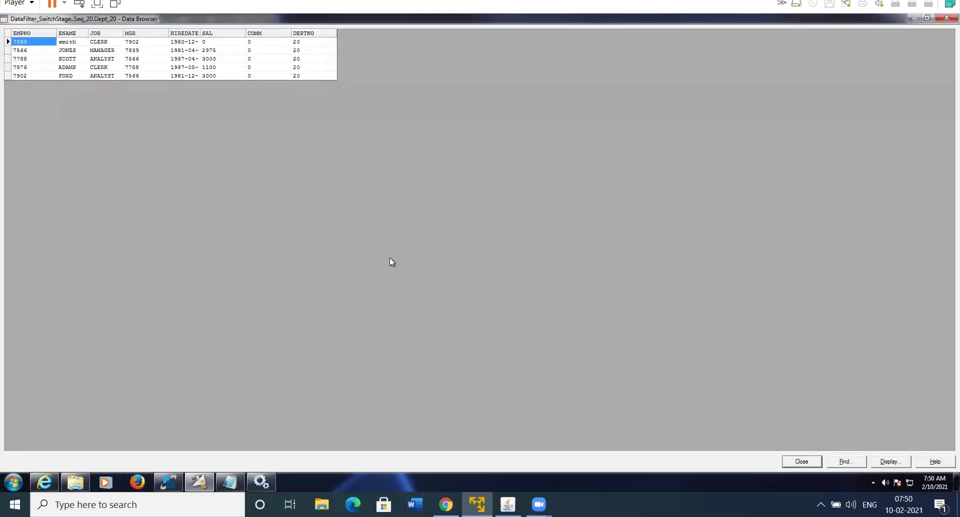
Switch to Windows Explorer, inspect EMP_10, EMP_20, EMP_30 and EMP_Reject in the DS_TGT folder, and return to DataStage Designer
{"action": "left_click", "coordinate": [75, 483]}
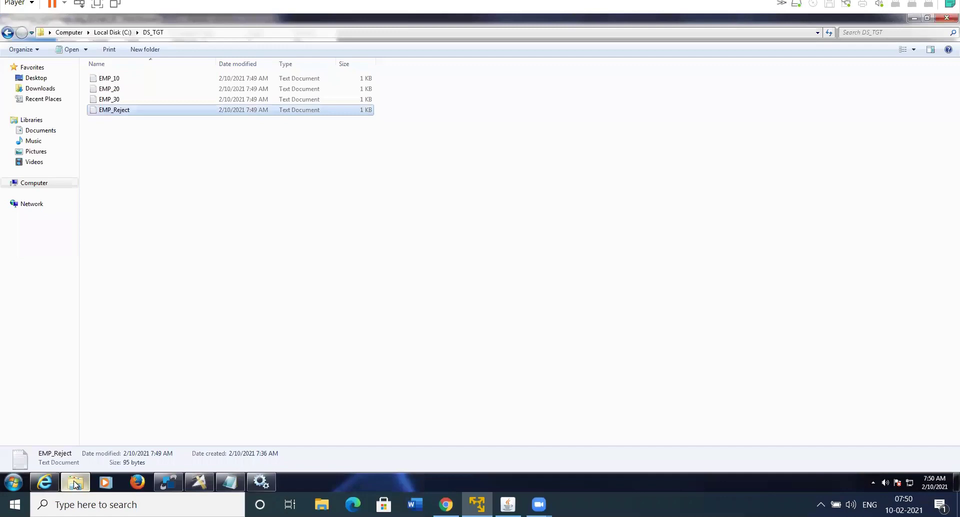
{"action": "left_click", "coordinate": [75, 482]}
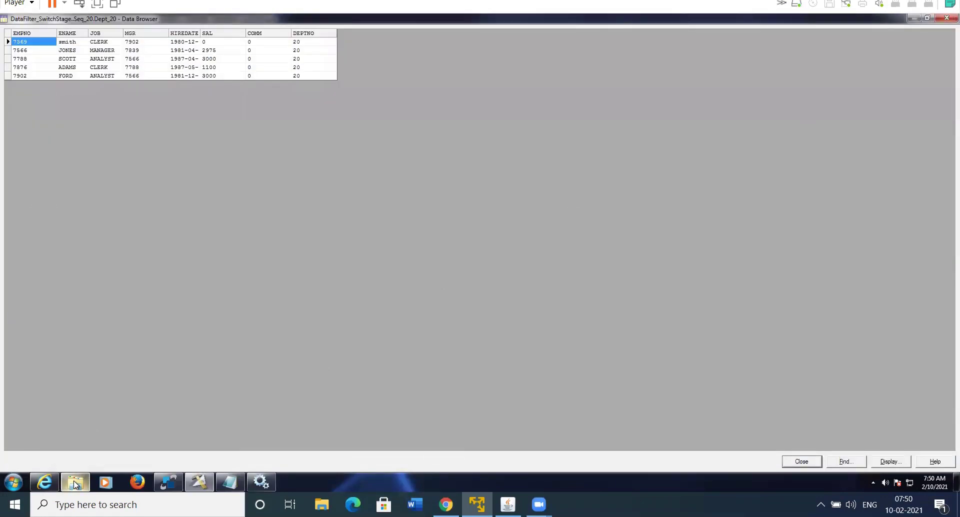
{"action": "left_click", "coordinate": [75, 483]}
{"action": "double_click", "coordinate": [116, 78]}
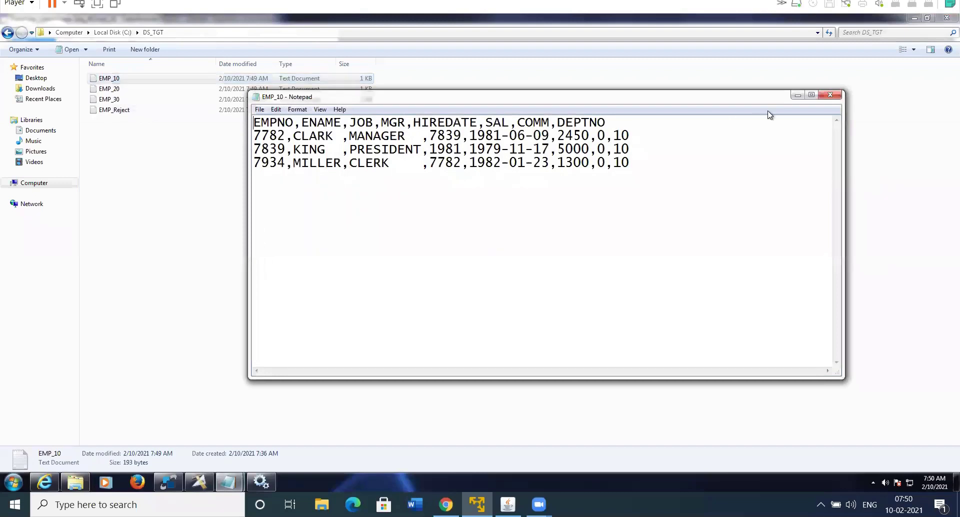
{"action": "left_click", "coordinate": [830, 95]}
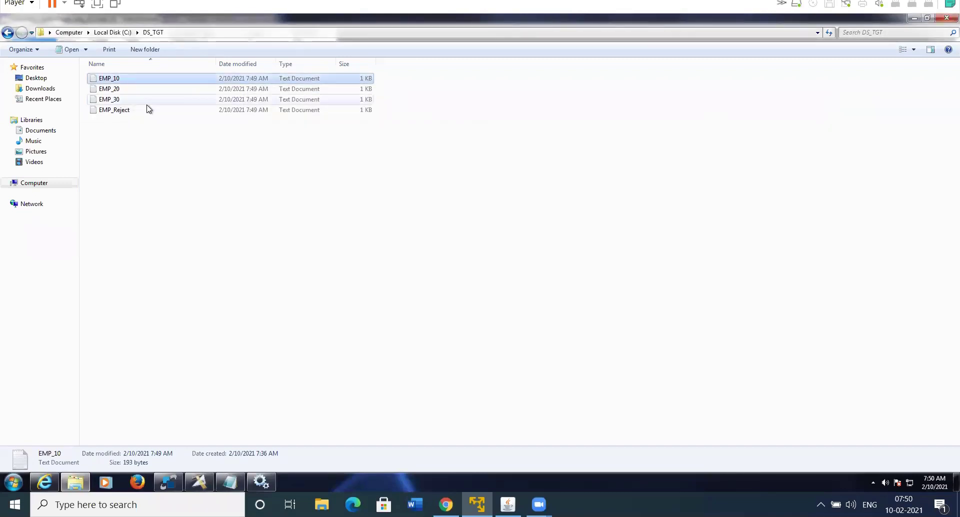
{"action": "double_click", "coordinate": [121, 89]}
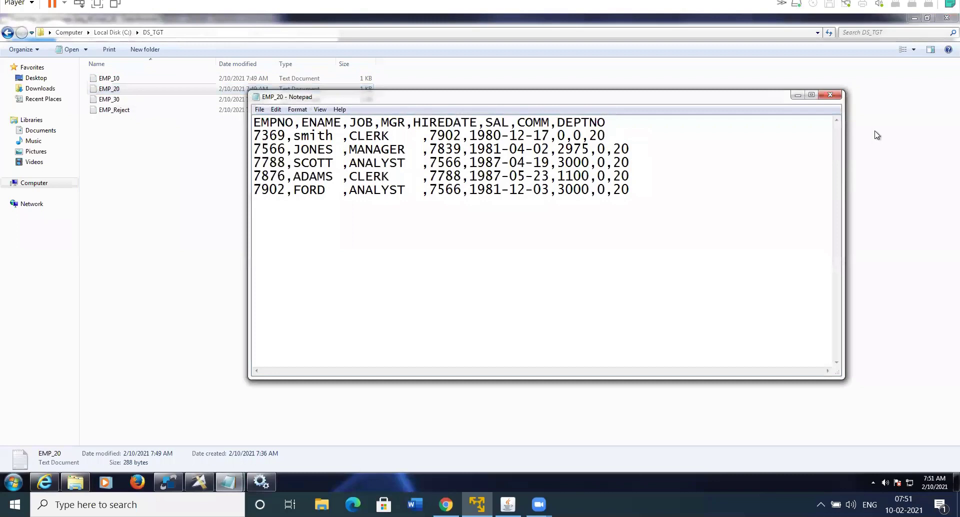
{"action": "left_click", "coordinate": [830, 95]}
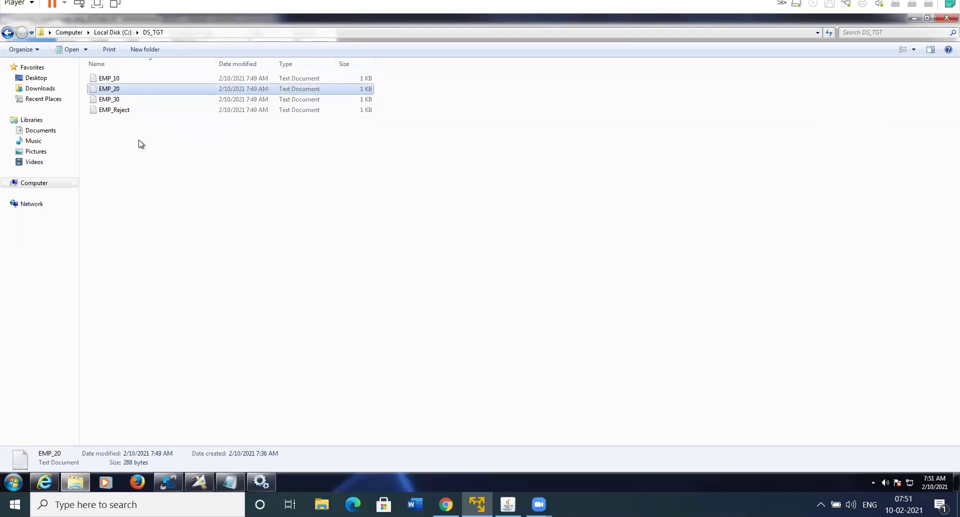
{"action": "double_click", "coordinate": [119, 99]}
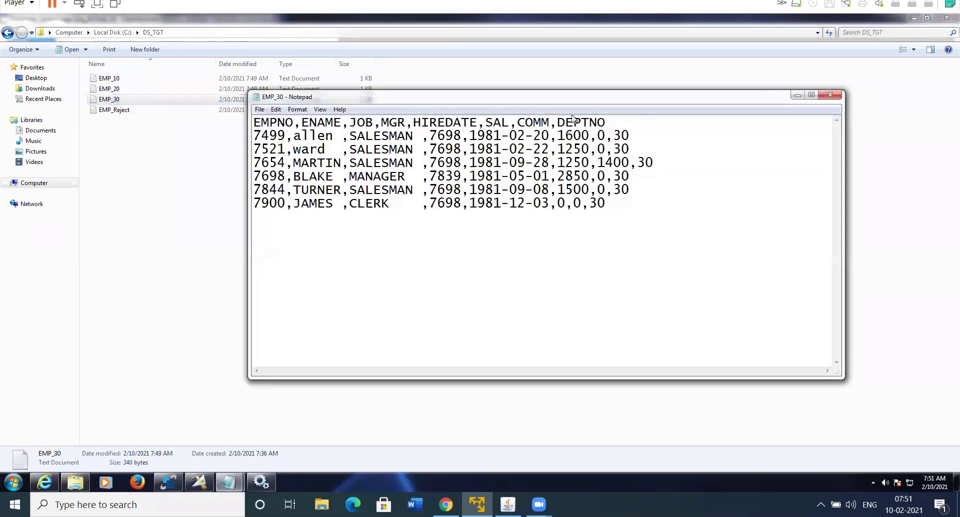
{"action": "left_click", "coordinate": [831, 96]}
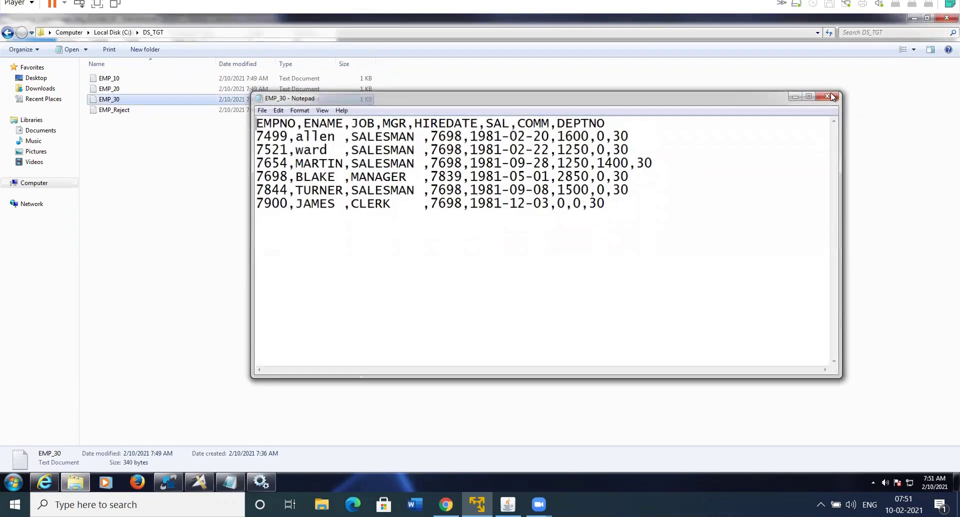
{"action": "double_click", "coordinate": [117, 110]}
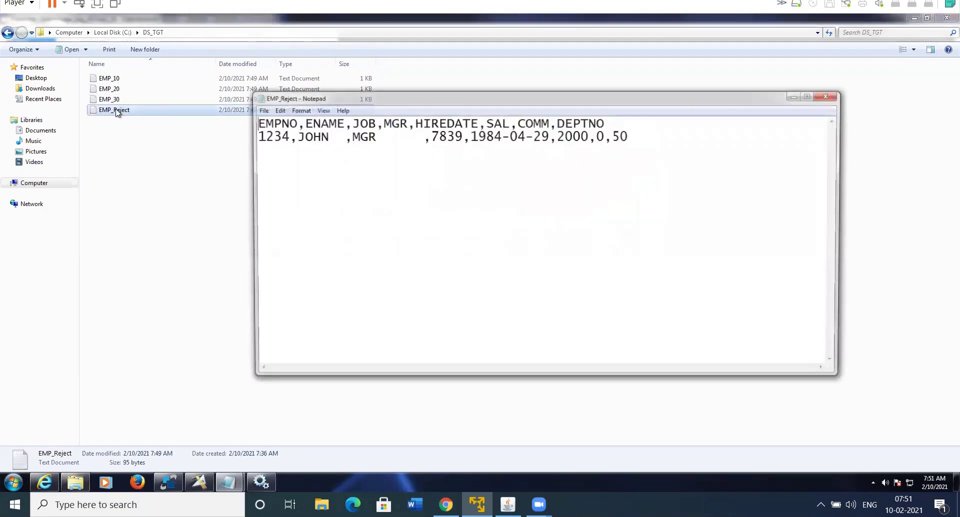
{"action": "left_click", "coordinate": [838, 95]}
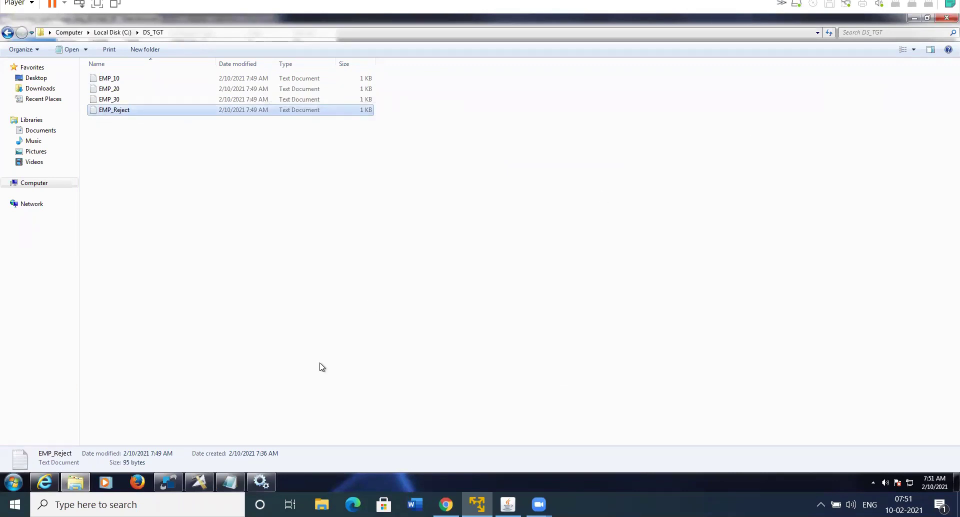
{"action": "left_click", "coordinate": [202, 482]}
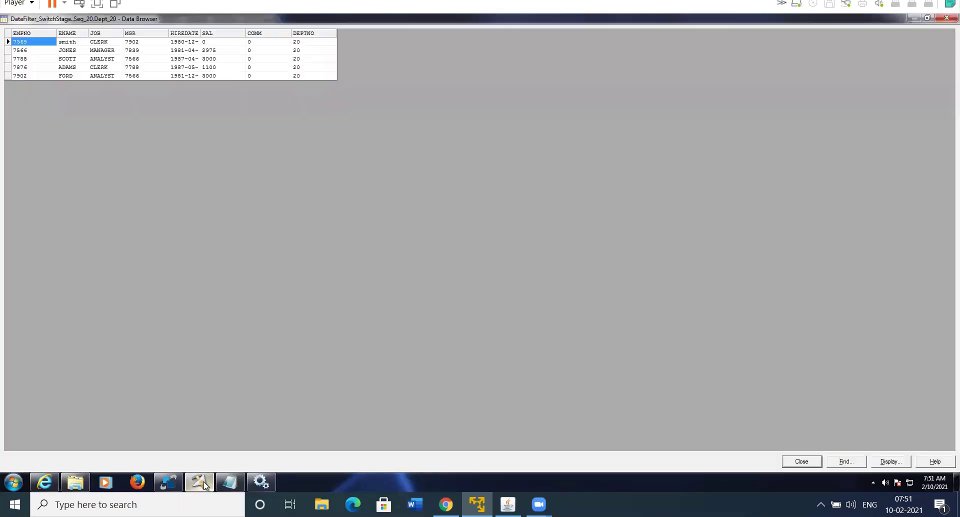
Switch to the Class Notes in Notepad and add the line "IP-file" under the External filter stage heading
{"action": "left_click", "coordinate": [230, 482]}
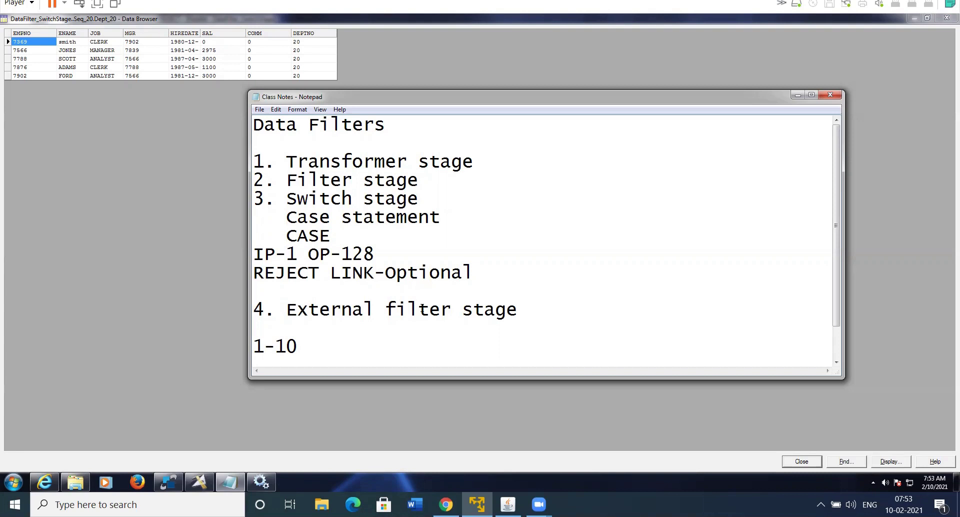
{"action": "left_click", "coordinate": [412, 294]}
{"action": "left_click", "coordinate": [536, 307]}
{"action": "key", "text": "ctrl+z"}
{"action": "type", "text": "IP-"}
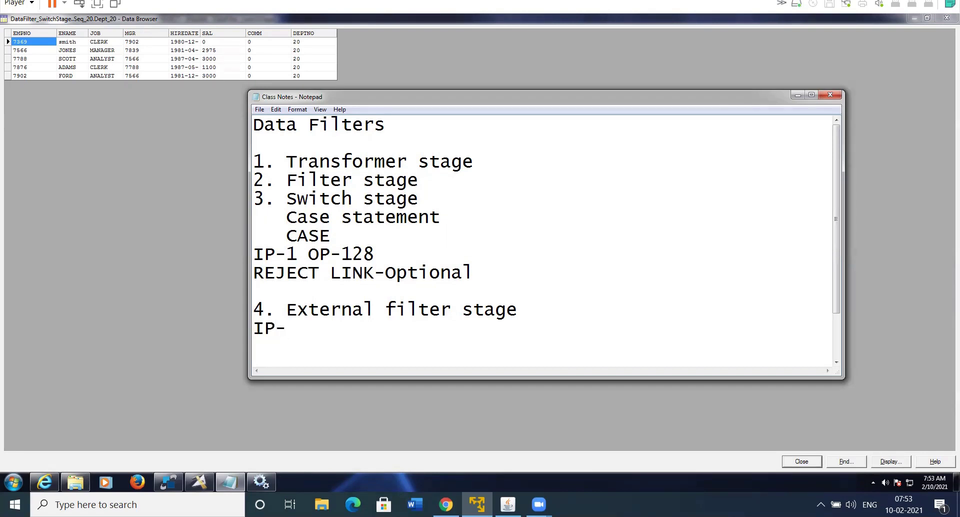
{"action": "type", "text": "file"}
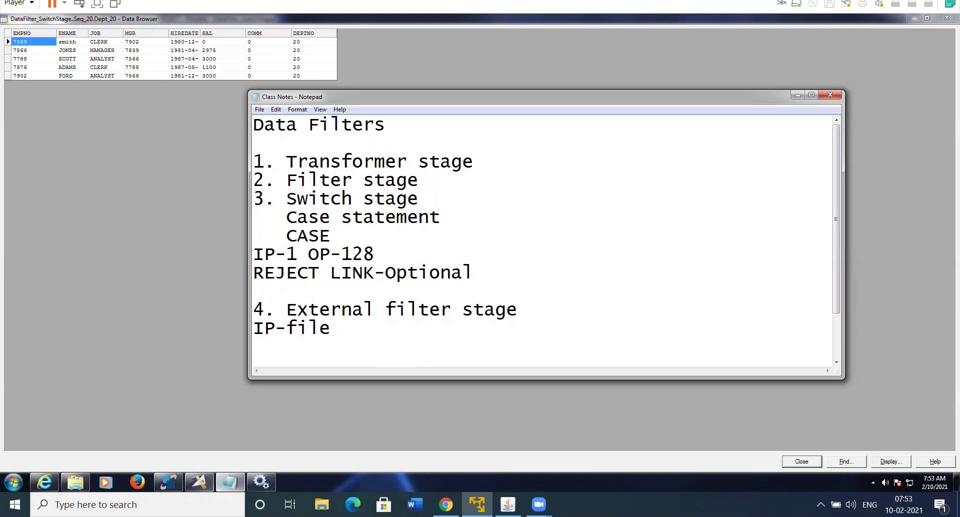
Return to DataStage Designer and close the Dept_20 data browser and the DataFilter_SwitchStage job
{"action": "left_click", "coordinate": [199, 482]}
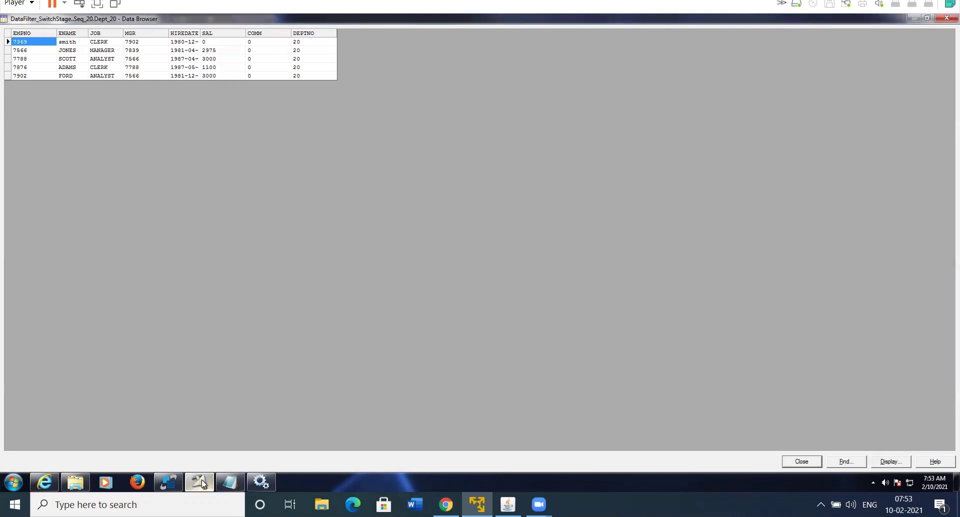
{"action": "left_click", "coordinate": [801, 461]}
{"action": "left_click", "coordinate": [506, 241]}
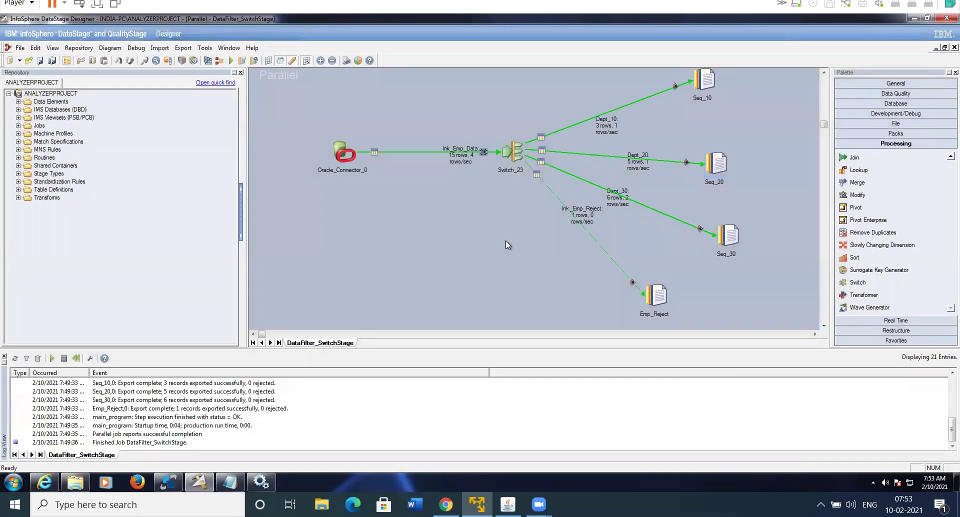
{"action": "left_click", "coordinate": [953, 47]}
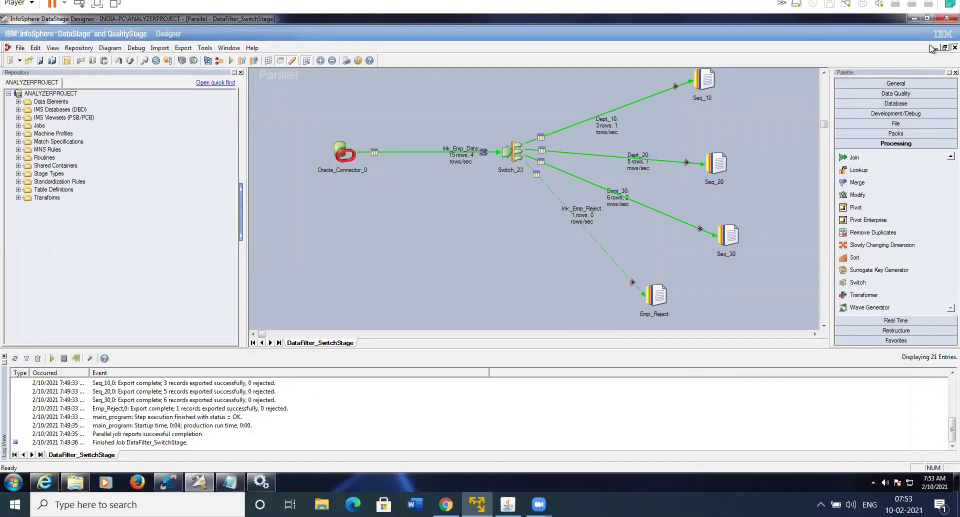
Open the Exe11_External_Filter_Stage job from the DataStage_Jobs folder in the repository
{"action": "left_click", "coordinate": [18, 125]}
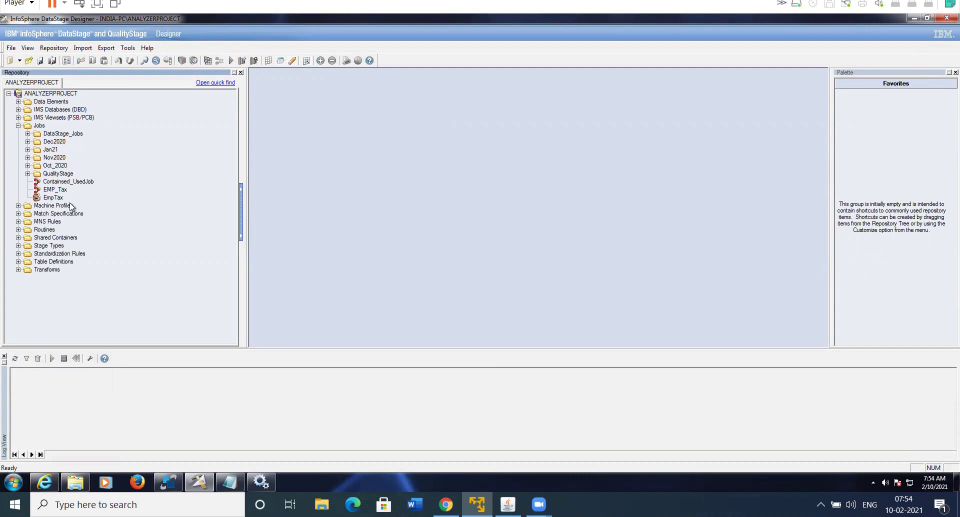
{"action": "left_click", "coordinate": [28, 134]}
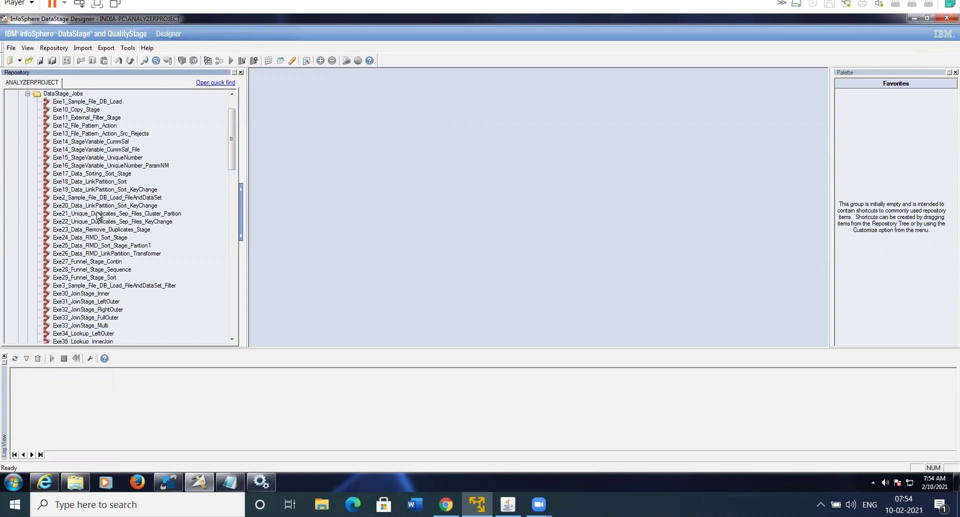
{"action": "left_click", "coordinate": [232, 338]}
{"action": "left_click", "coordinate": [233, 339]}
{"action": "left_click", "coordinate": [233, 339]}
{"action": "left_click_drag", "start_coordinate": [232, 339], "coordinate": [232, 338]}
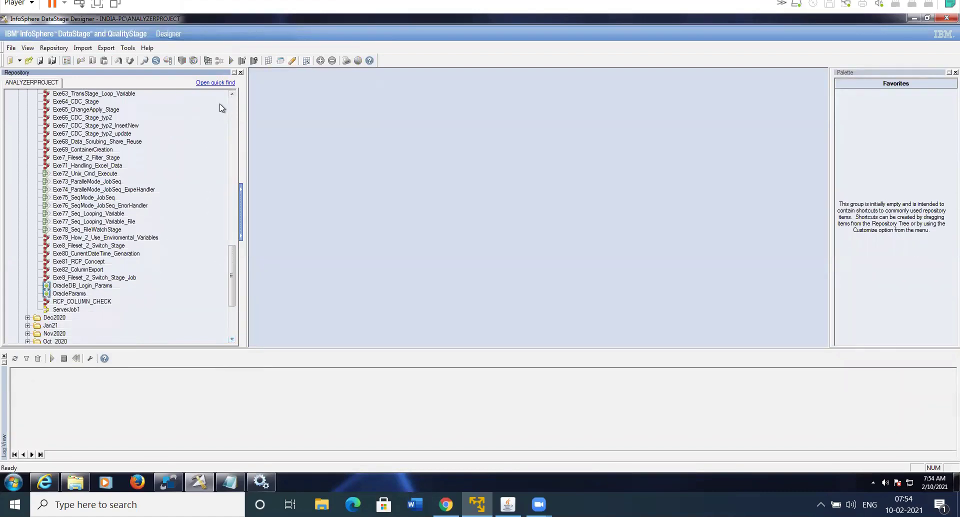
{"action": "left_click_drag", "start_coordinate": [230, 98], "coordinate": [231, 102]}
{"action": "left_click", "coordinate": [106, 135]}
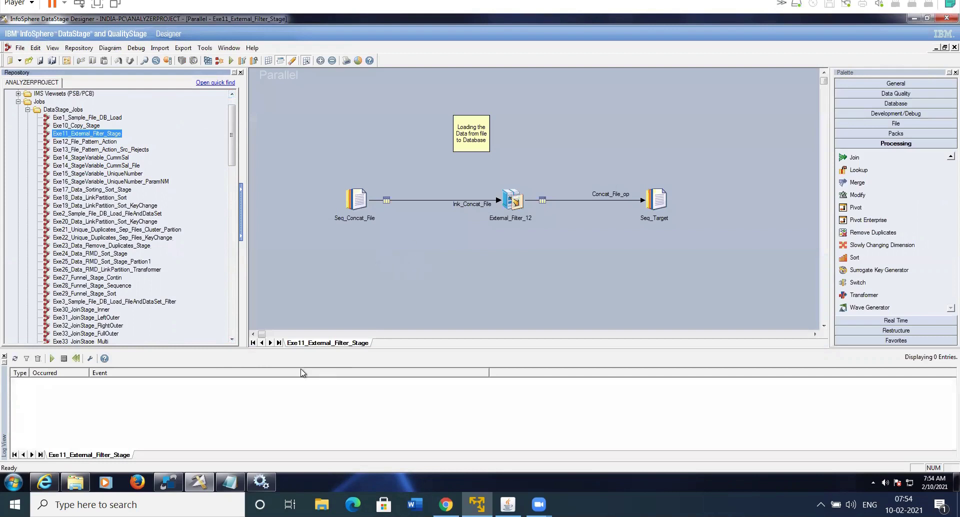
Open the Seq_Concat_File stage, then switch to Windows Explorer and open its source file CONCAT_RM from the DS_SRC folder
{"action": "left_click", "coordinate": [354, 200]}
{"action": "double_click", "coordinate": [352, 203]}
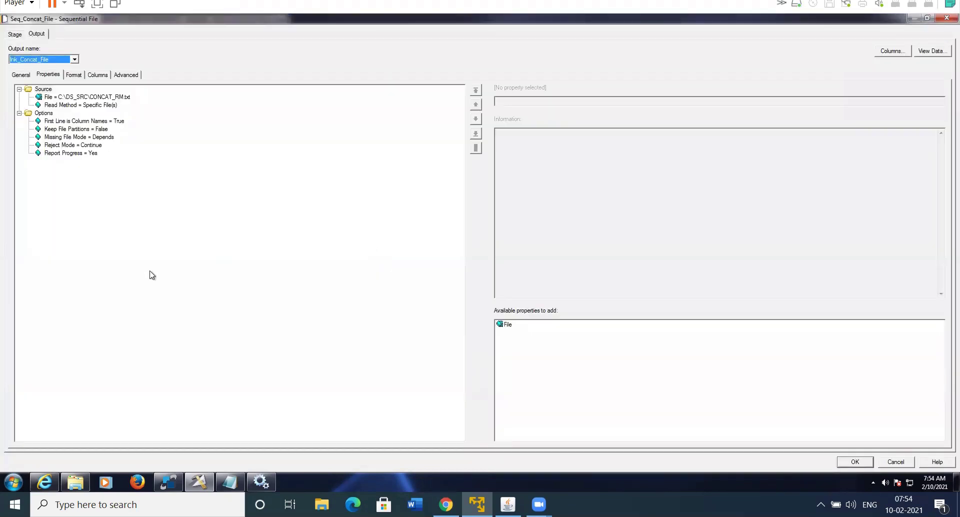
{"action": "left_click", "coordinate": [75, 482]}
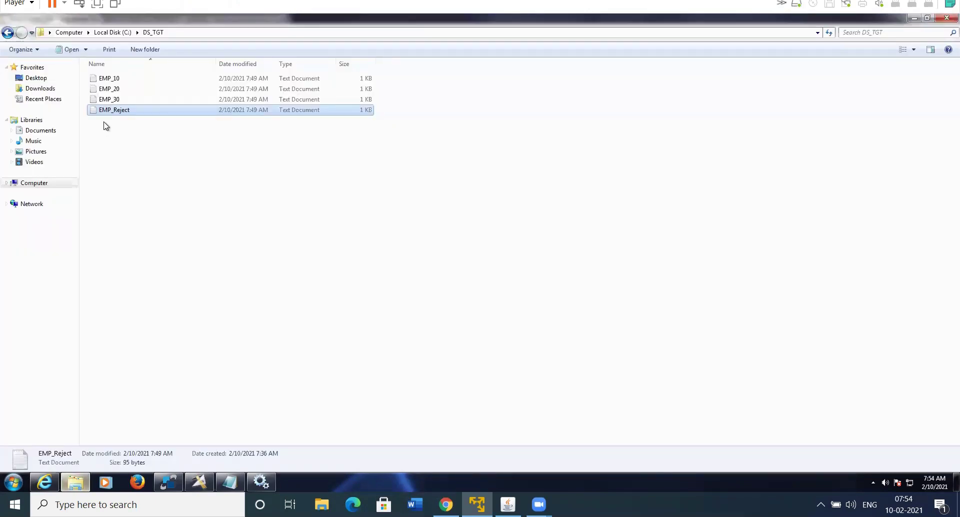
{"action": "left_click", "coordinate": [111, 32]}
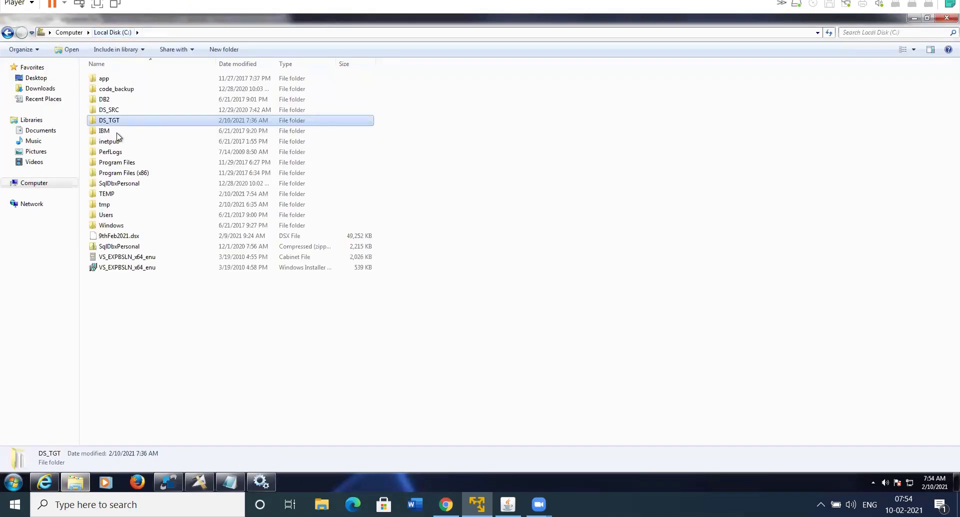
{"action": "double_click", "coordinate": [110, 109]}
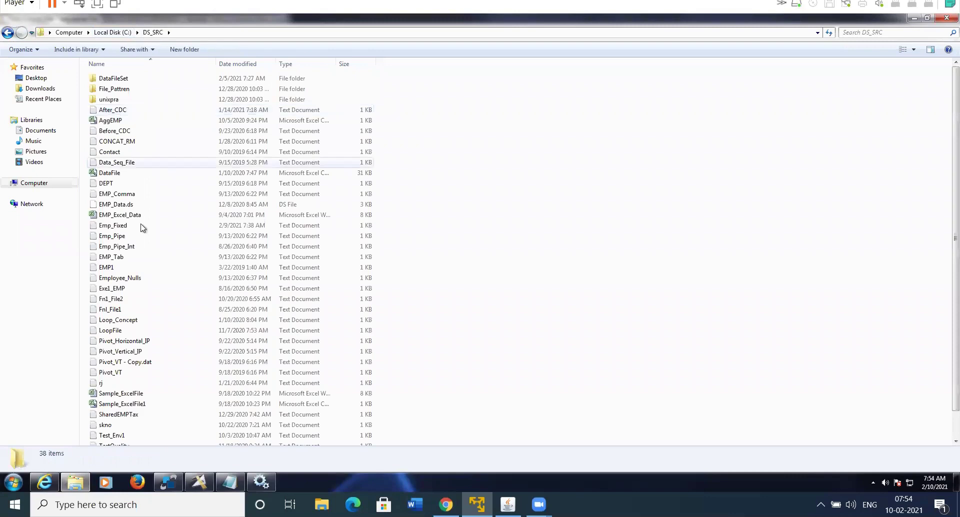
{"action": "double_click", "coordinate": [131, 142]}
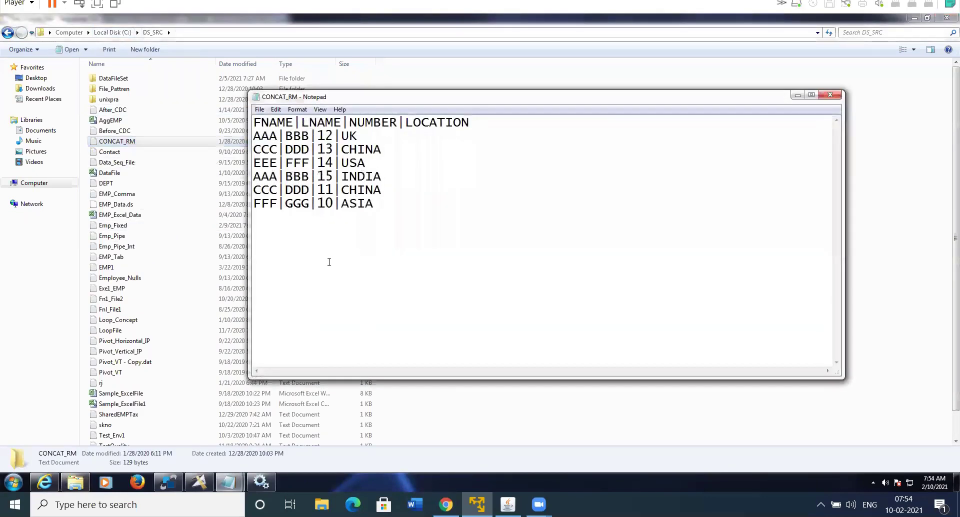
Return to DataStage Designer, view the data of the Seq_Concat_File stage, and close the stage
{"action": "left_click", "coordinate": [199, 482]}
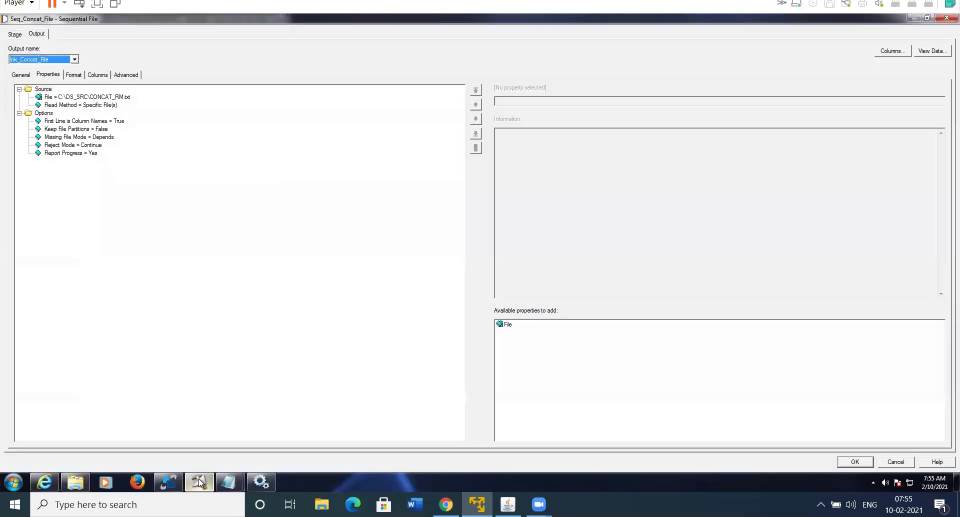
{"action": "left_click", "coordinate": [930, 50]}
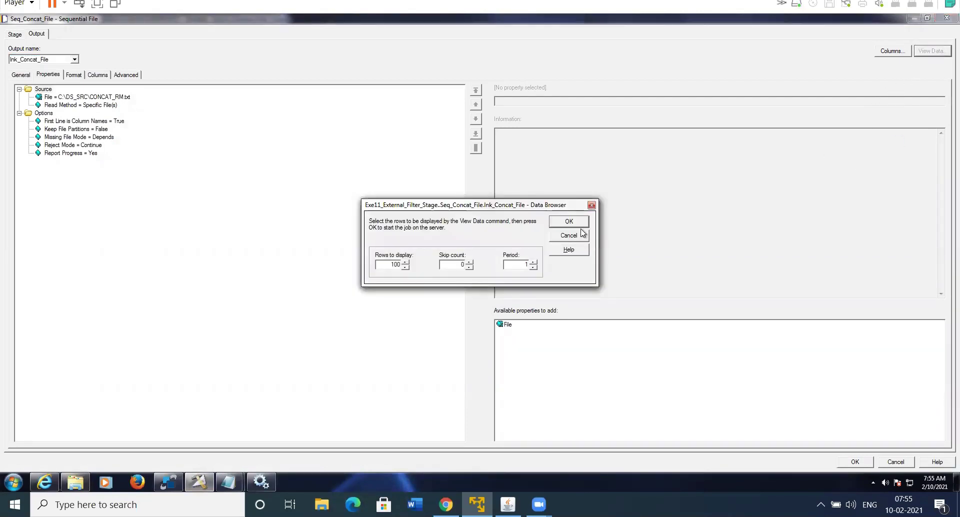
{"action": "left_click", "coordinate": [569, 221]}
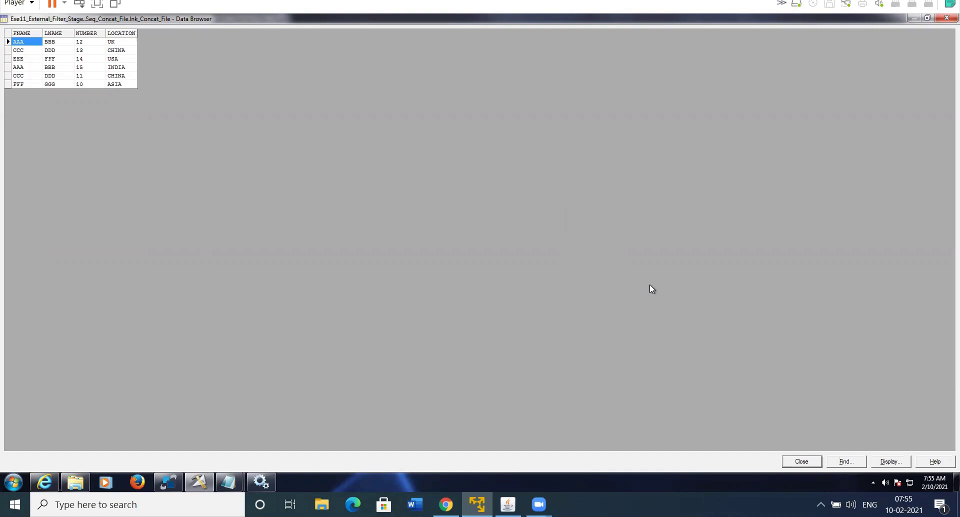
{"action": "left_click", "coordinate": [801, 461]}
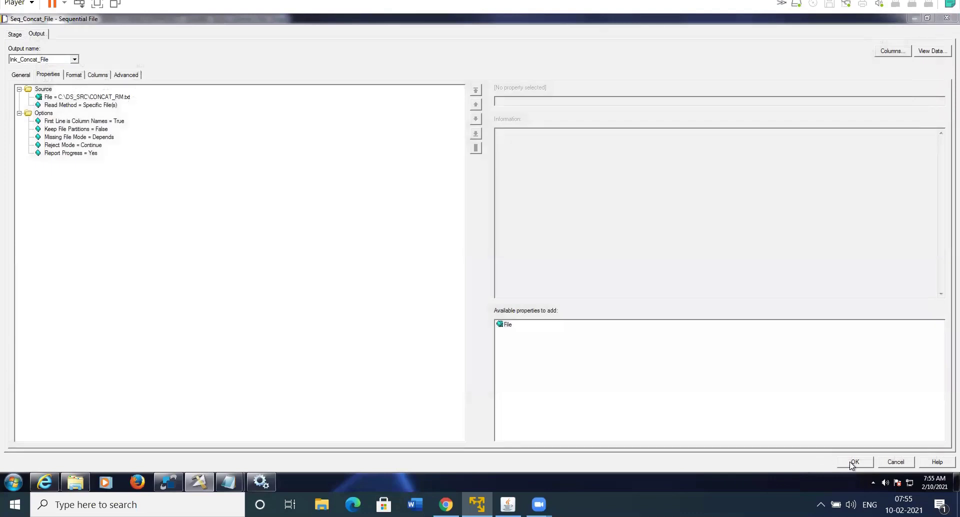
{"action": "left_click", "coordinate": [852, 462]}
{"action": "left_click", "coordinate": [551, 252]}
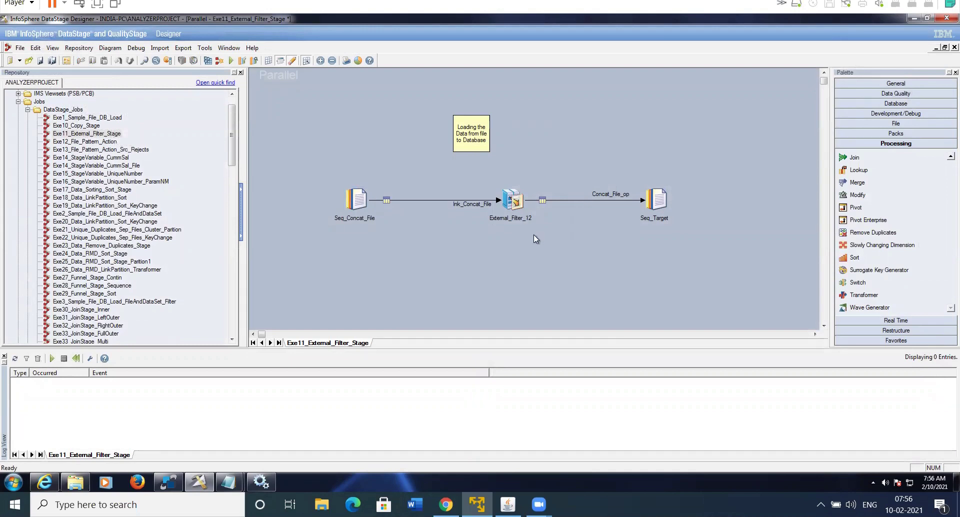
Open the External_Filter_12 stage's properties and select the Filter Command option in a maximized window
{"action": "left_click", "coordinate": [517, 202]}
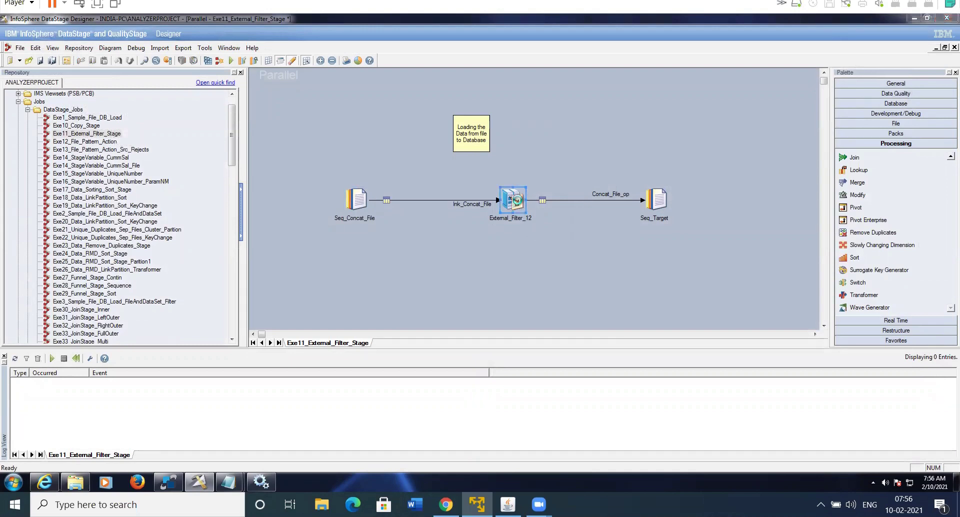
{"action": "double_click", "coordinate": [515, 199]}
{"action": "left_click", "coordinate": [422, 214]}
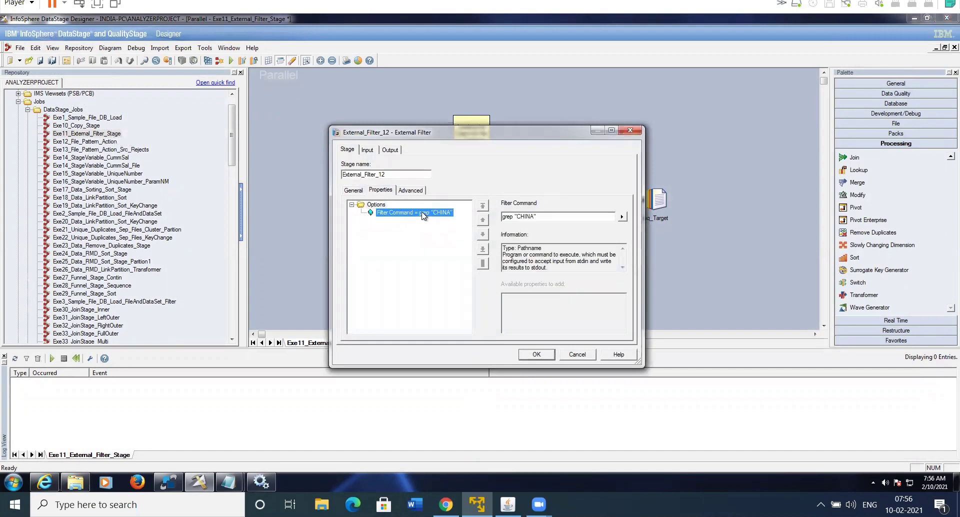
{"action": "left_click", "coordinate": [611, 130]}
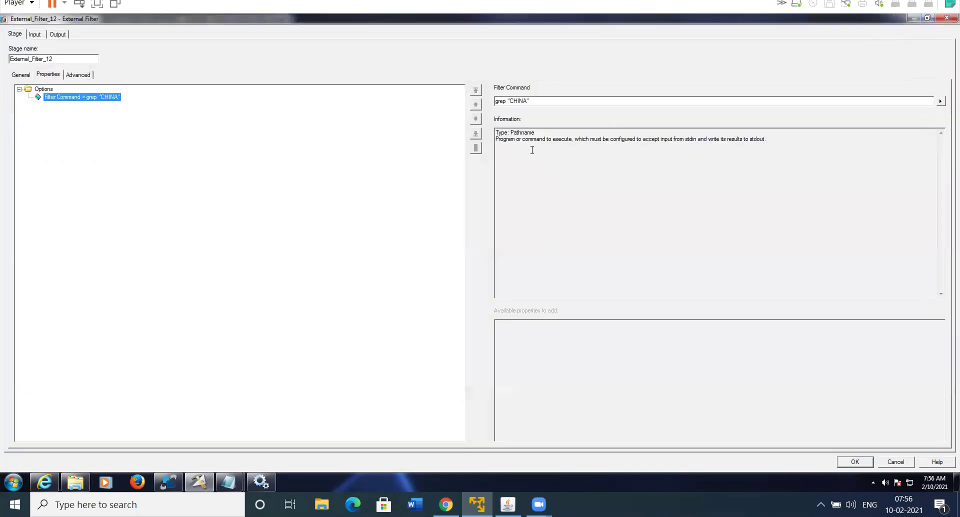
Copy the filter command grep "CHINA" into the Class Notes in Notepad, below the IP-file line
{"action": "left_click_drag", "start_coordinate": [543, 100], "coordinate": [433, 105]}
{"action": "key", "text": "ctrl+c"}
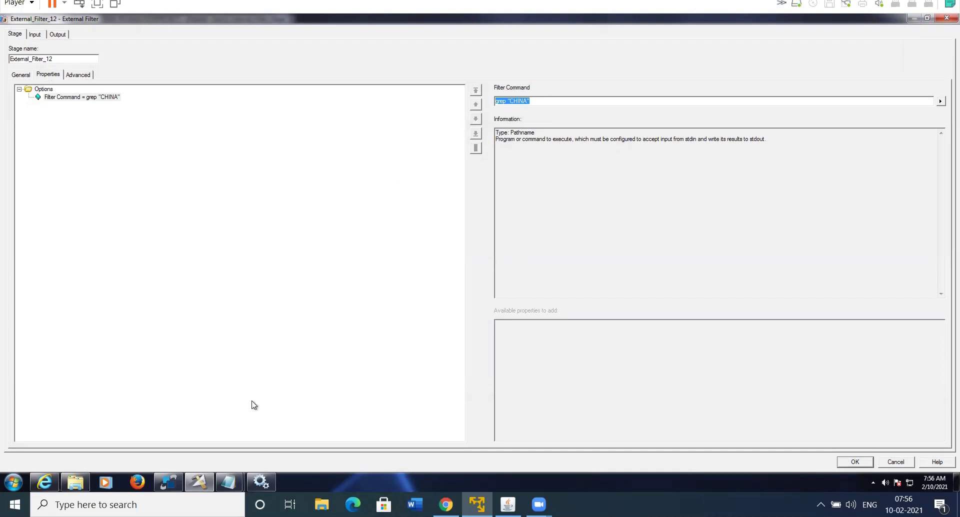
{"action": "left_click", "coordinate": [233, 480]}
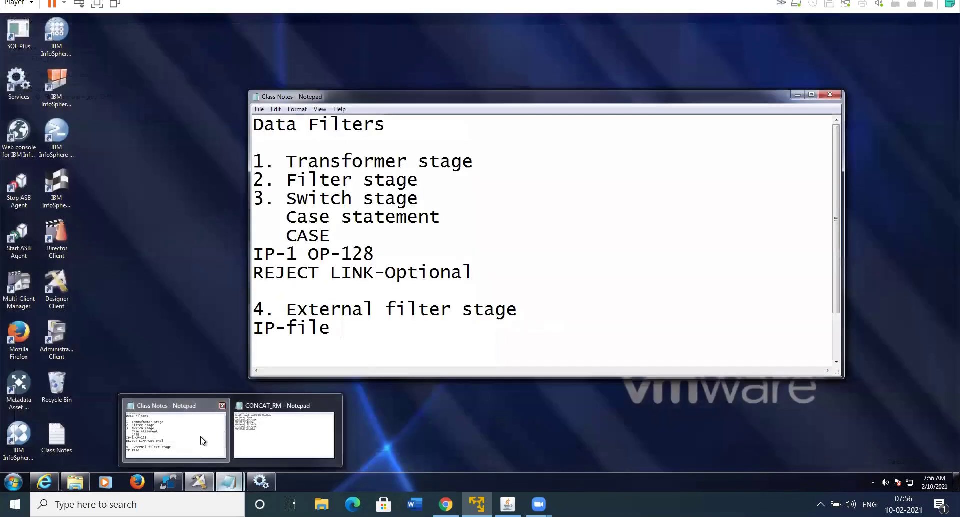
{"action": "left_click", "coordinate": [202, 439]}
{"action": "key", "text": "Return"}
{"action": "key", "text": "Return"}
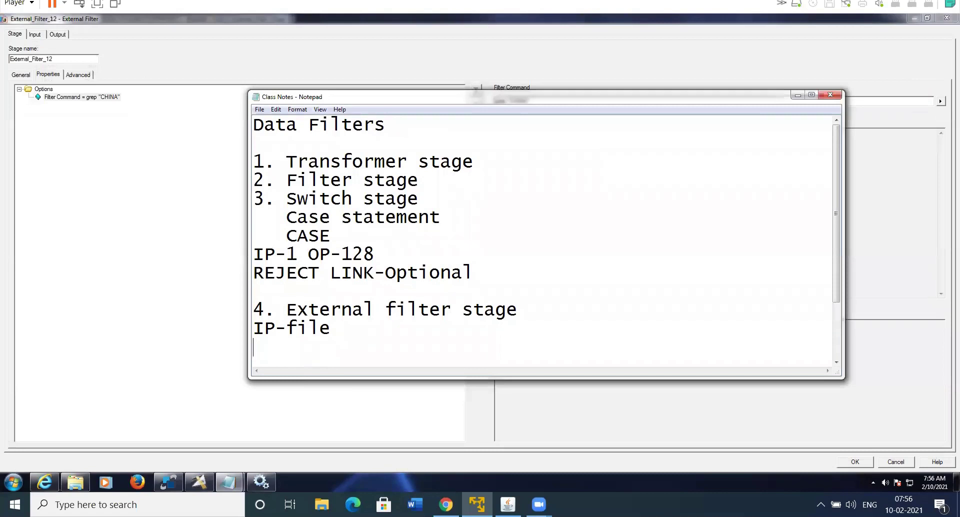
{"action": "key", "text": "ctrl+v"}
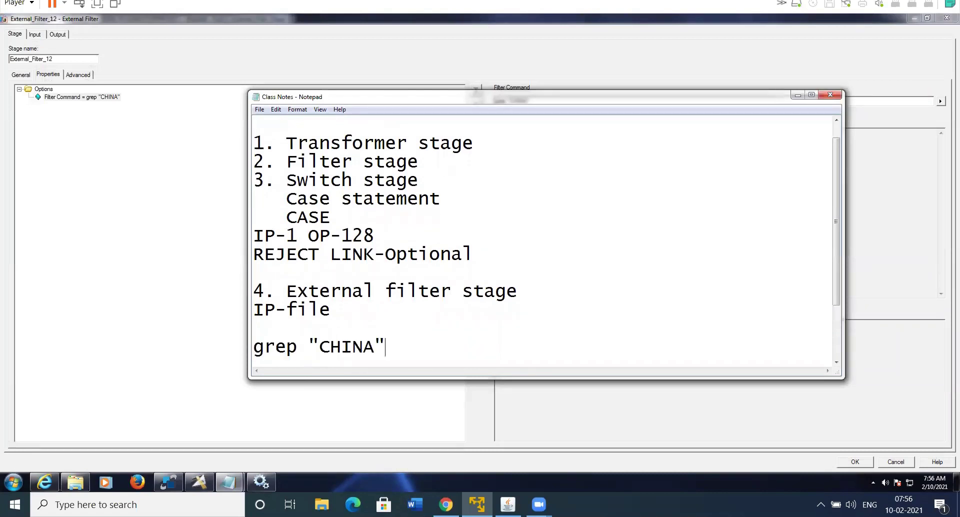
{"action": "key", "text": "Return"}
{"action": "key", "text": "Return"}
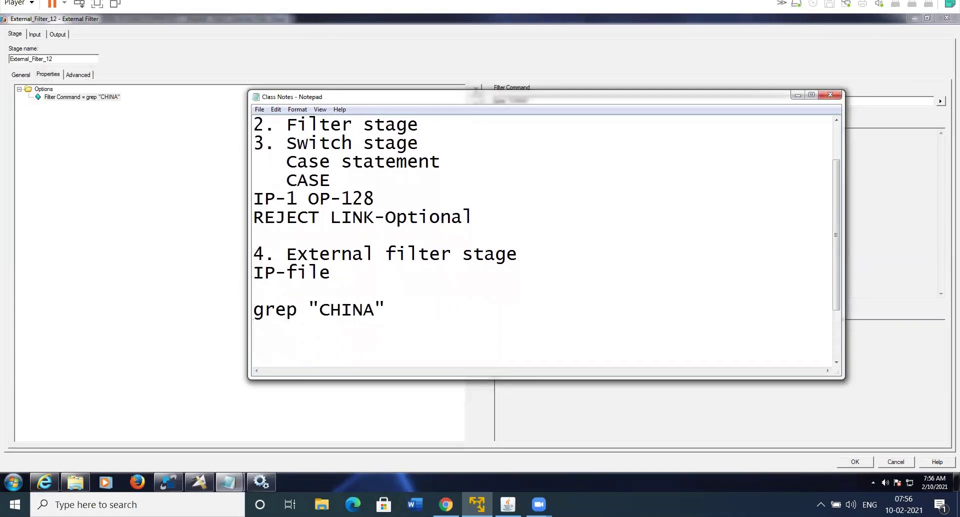
Return to DataStage Designer, check the External_Filter_12 stage's input settings and output columns, and close the stage
{"action": "left_click", "coordinate": [202, 481]}
{"action": "left_click", "coordinate": [38, 34]}
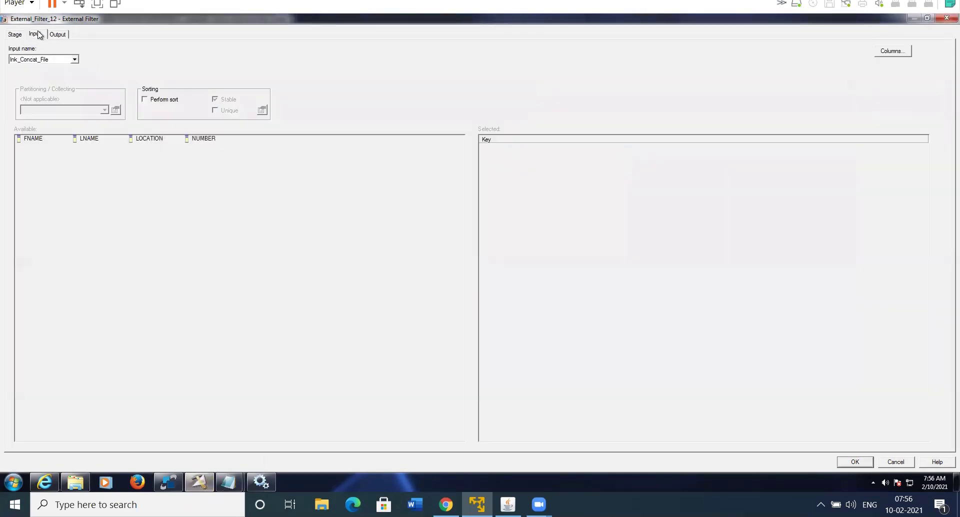
{"action": "left_click", "coordinate": [58, 34]}
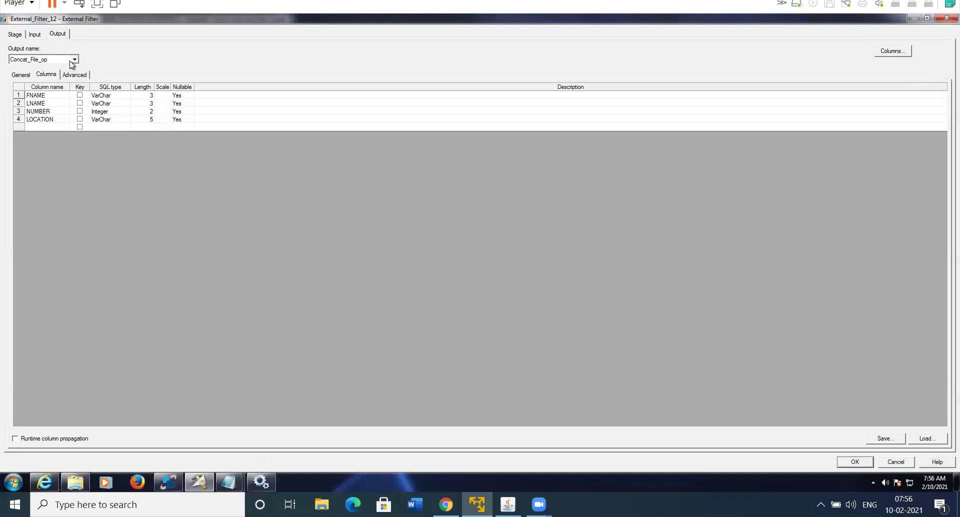
{"action": "left_click", "coordinate": [854, 462]}
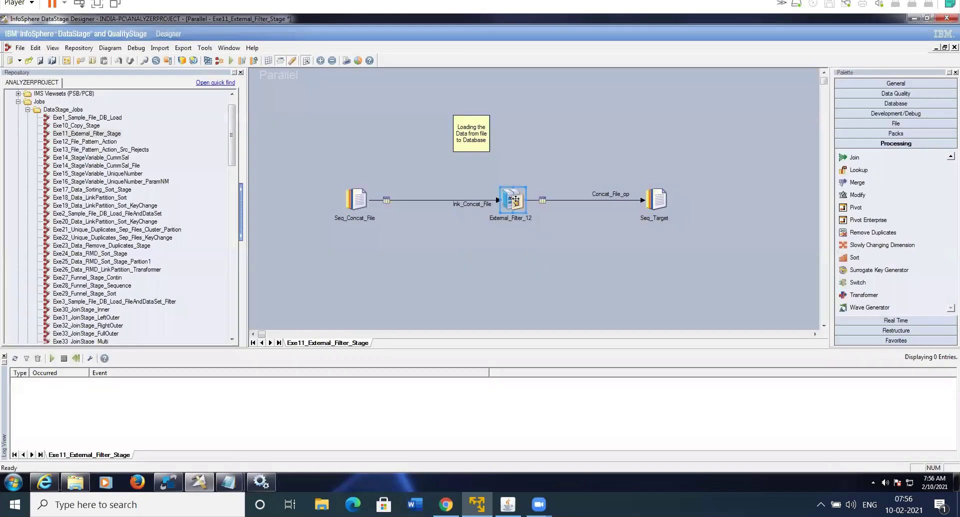
Reopen the External_Filter_12 stage, review its input and its output's advanced and column settings, and close it
{"action": "double_click", "coordinate": [515, 199]}
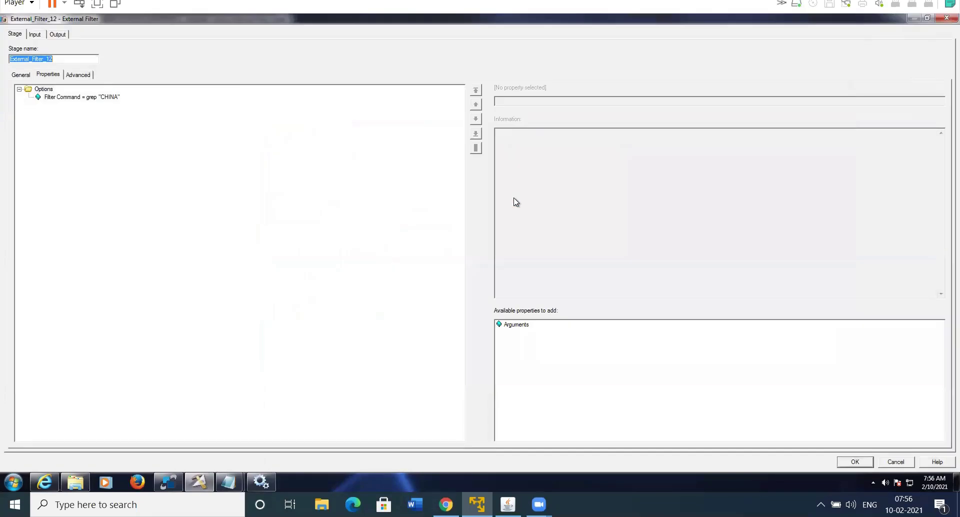
{"action": "left_click", "coordinate": [36, 35]}
{"action": "left_click", "coordinate": [77, 74]}
{"action": "left_click", "coordinate": [59, 34]}
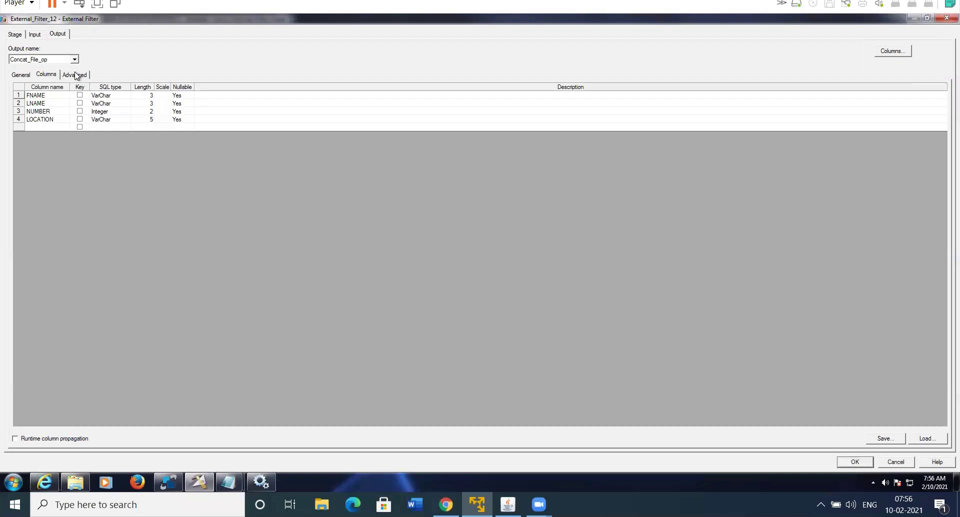
{"action": "left_click", "coordinate": [77, 75]}
{"action": "left_click", "coordinate": [51, 76]}
{"action": "left_click", "coordinate": [852, 461]}
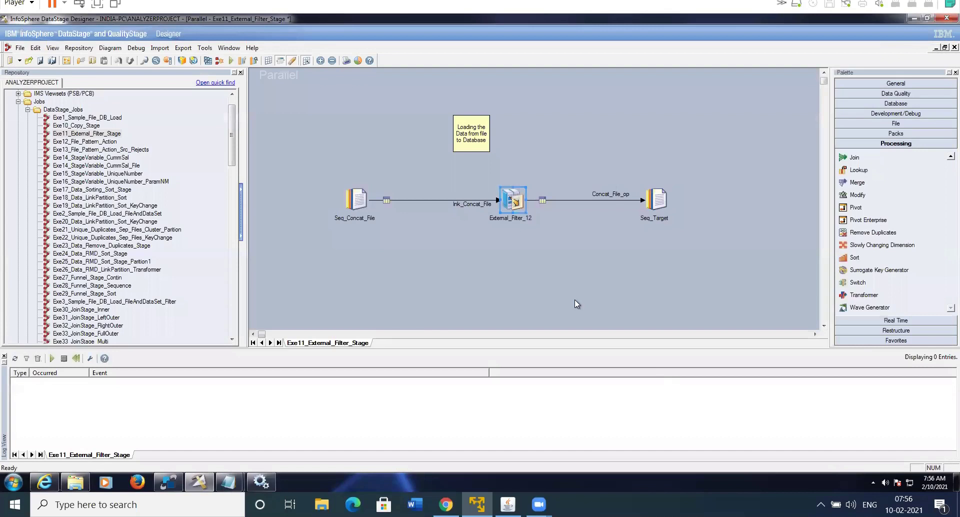
Save and recompile the modified Exe11_External_Filter_Stage job and run it with the default run options
{"action": "left_click", "coordinate": [229, 61]}
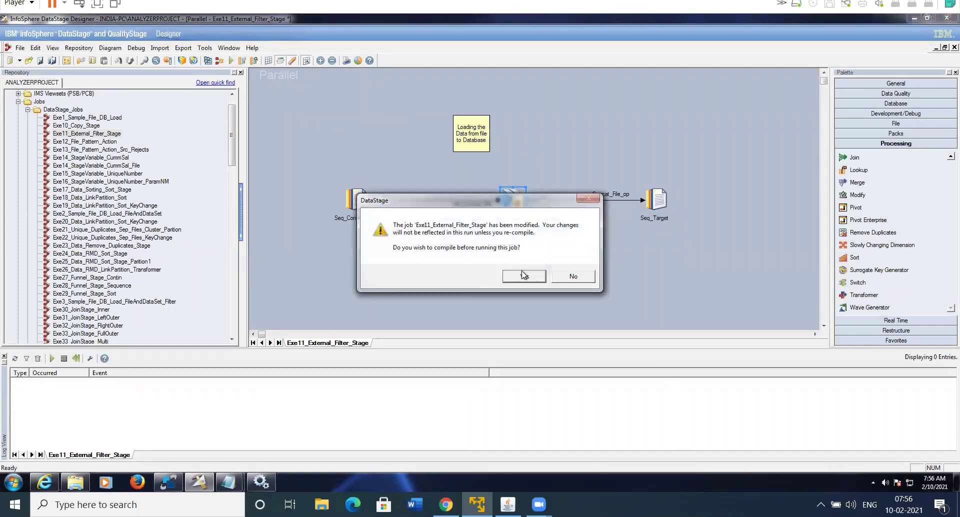
{"action": "left_click", "coordinate": [524, 273]}
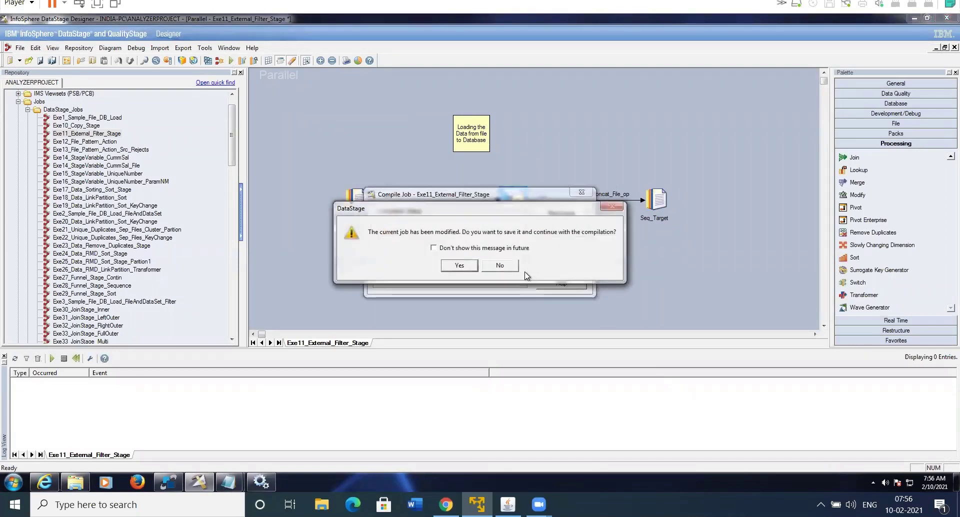
{"action": "left_click", "coordinate": [459, 265]}
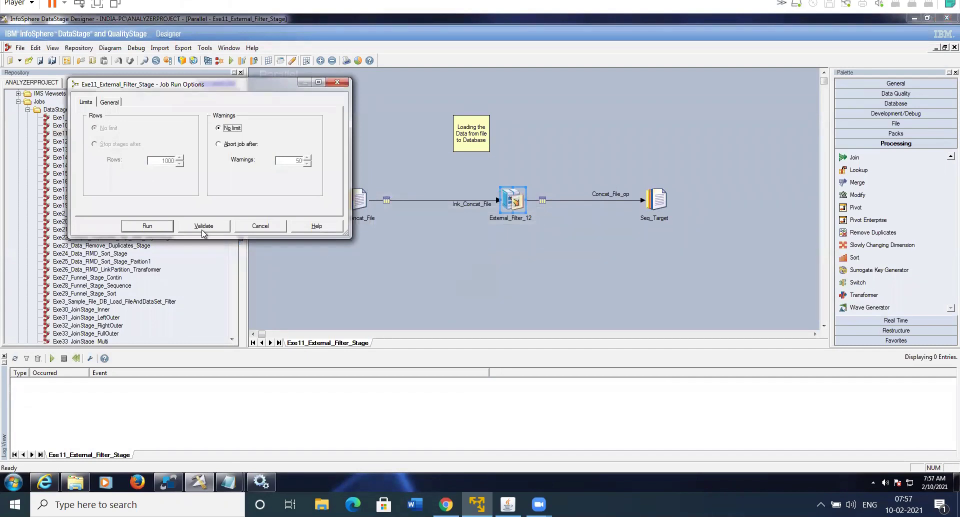
{"action": "left_click", "coordinate": [169, 225]}
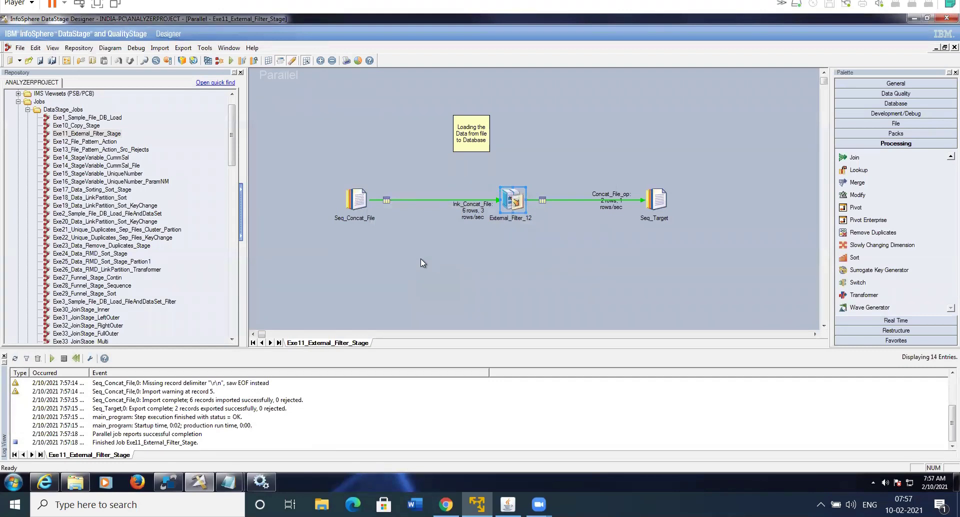
Review the source records of the CONCAT_RM file in Notepad, then minimize the file to return to the job
{"action": "mouse_move", "coordinate": [229, 482]}
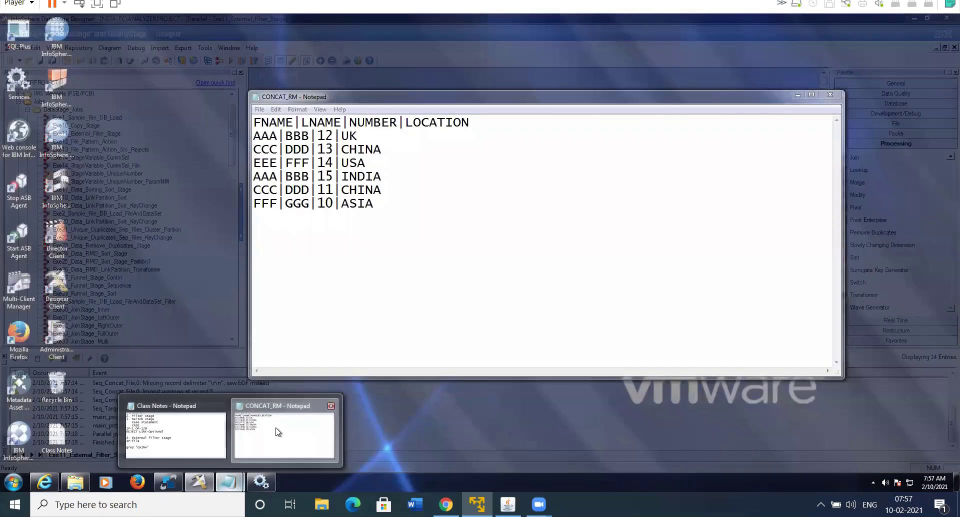
{"action": "left_click", "coordinate": [276, 432]}
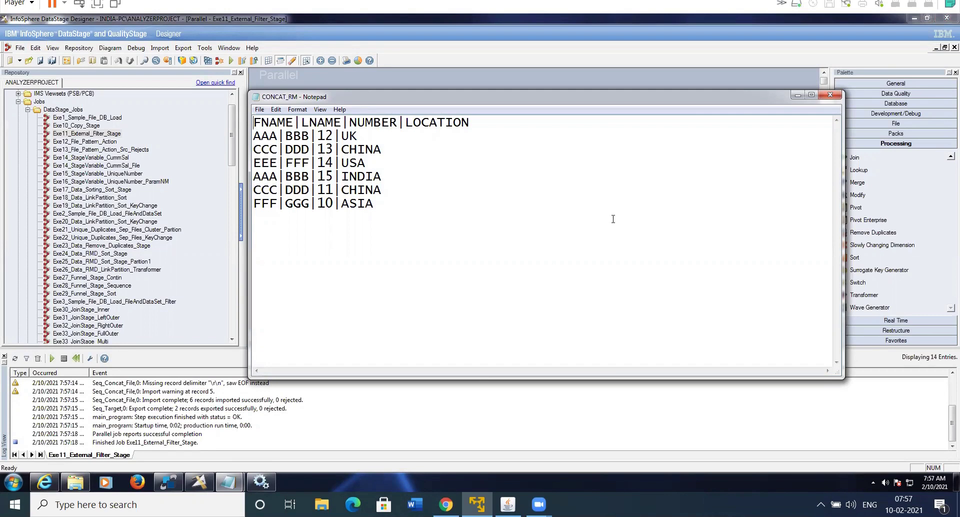
{"action": "left_click", "coordinate": [799, 96]}
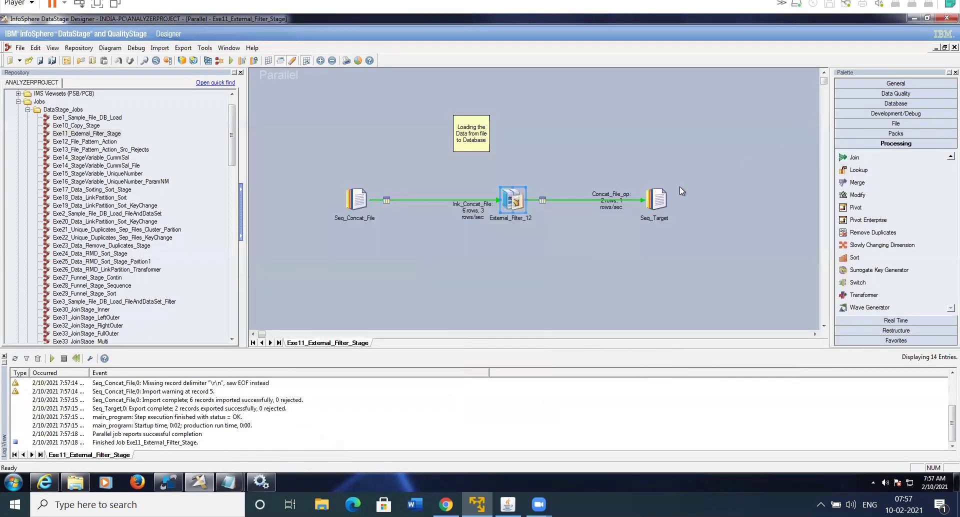
Request a view of the Seq_Target stage's Concat_File_op data, keeping 100 rows to display
{"action": "right_click", "coordinate": [661, 202]}
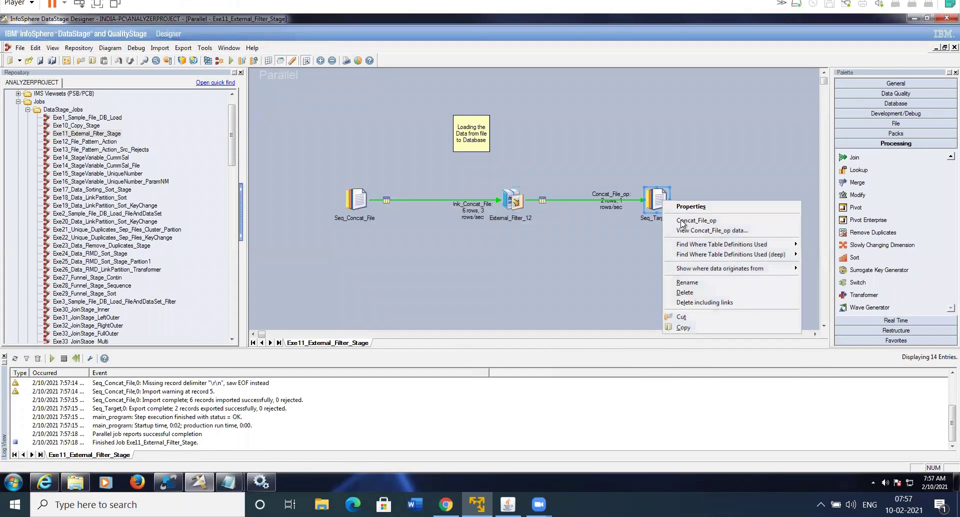
{"action": "left_click", "coordinate": [692, 231]}
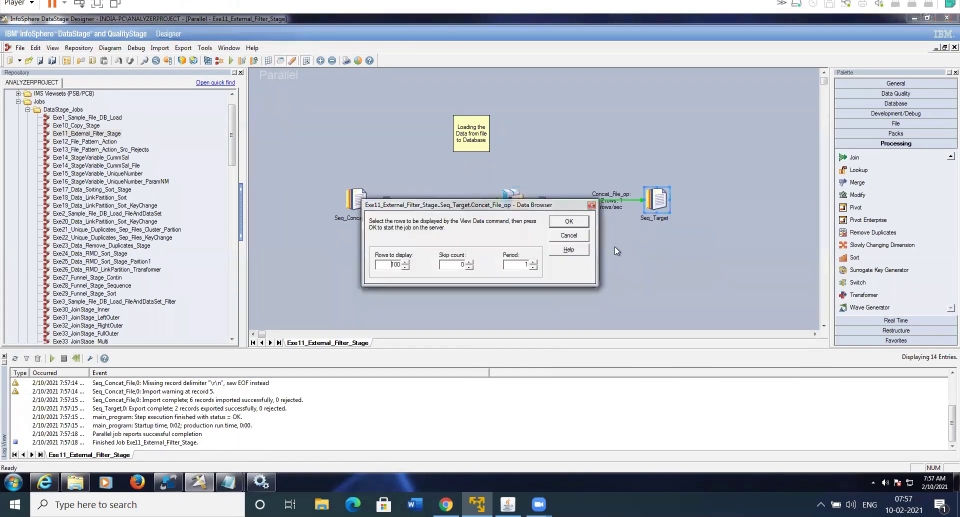
{"action": "left_click", "coordinate": [569, 222]}
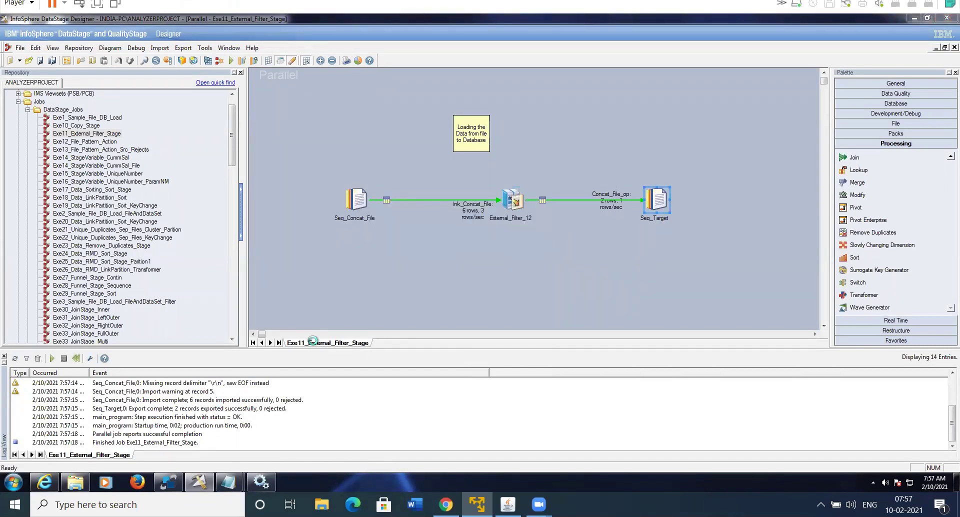
Switch to Windows Explorer and open the Exe11_Extn_Filter output file from the DS_TGT folder on drive C
{"action": "left_click", "coordinate": [75, 482]}
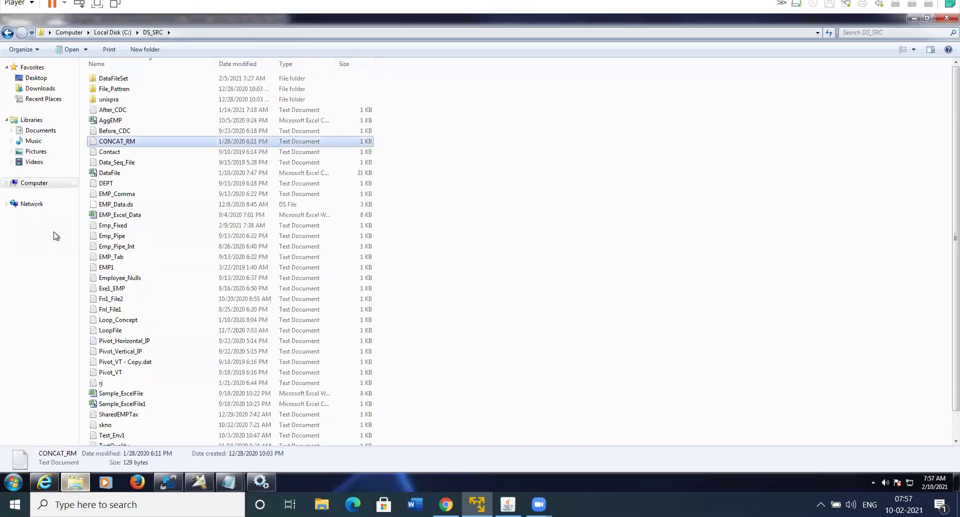
{"action": "left_click", "coordinate": [111, 33]}
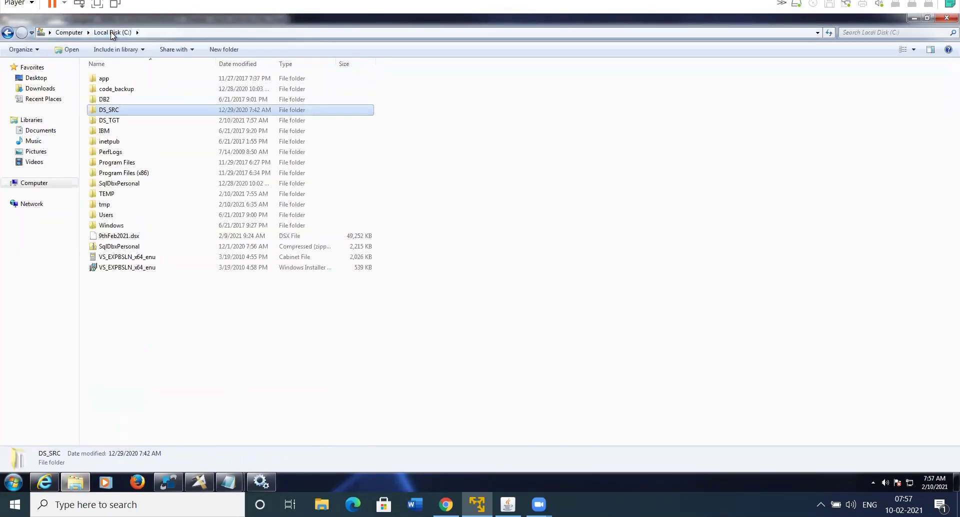
{"action": "double_click", "coordinate": [115, 120]}
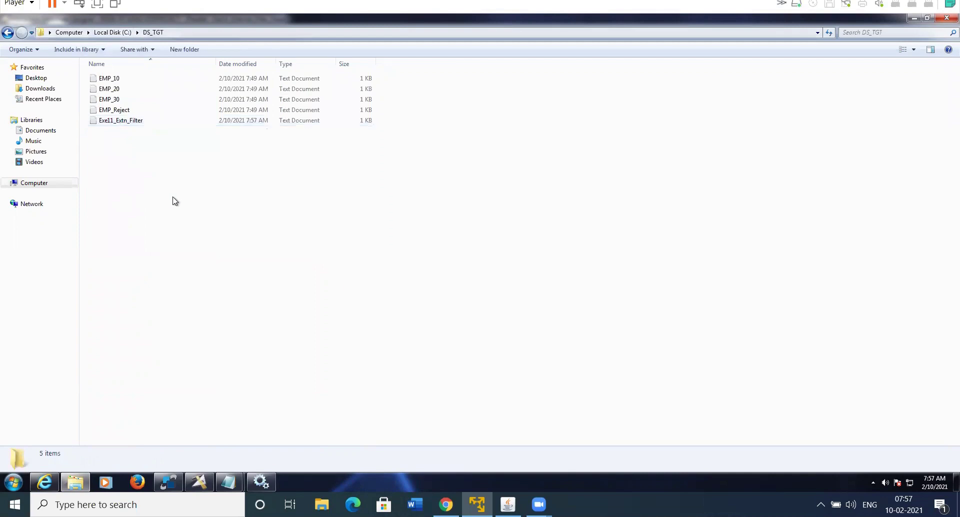
{"action": "double_click", "coordinate": [129, 121]}
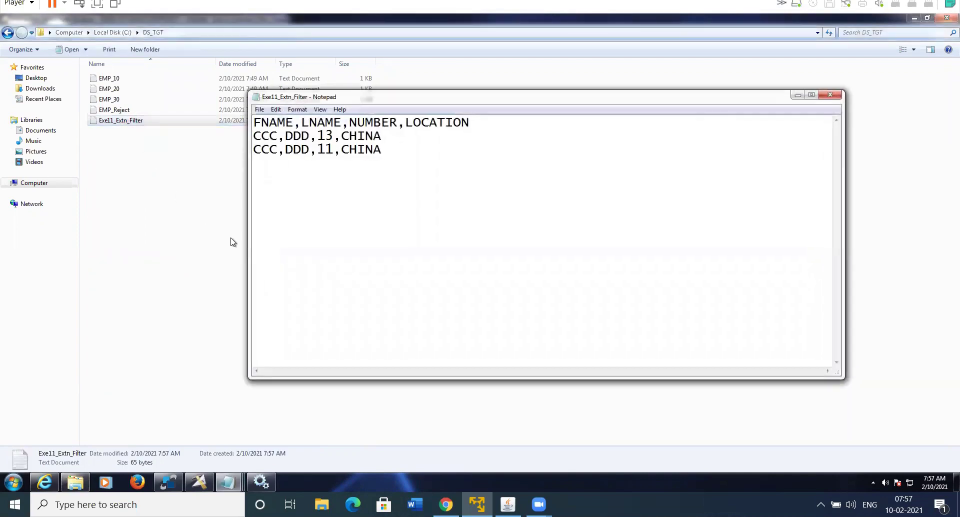
Return to DataStage Designer, check the Concat_File_op records in the Data Browser, and close it
{"action": "left_click", "coordinate": [199, 481]}
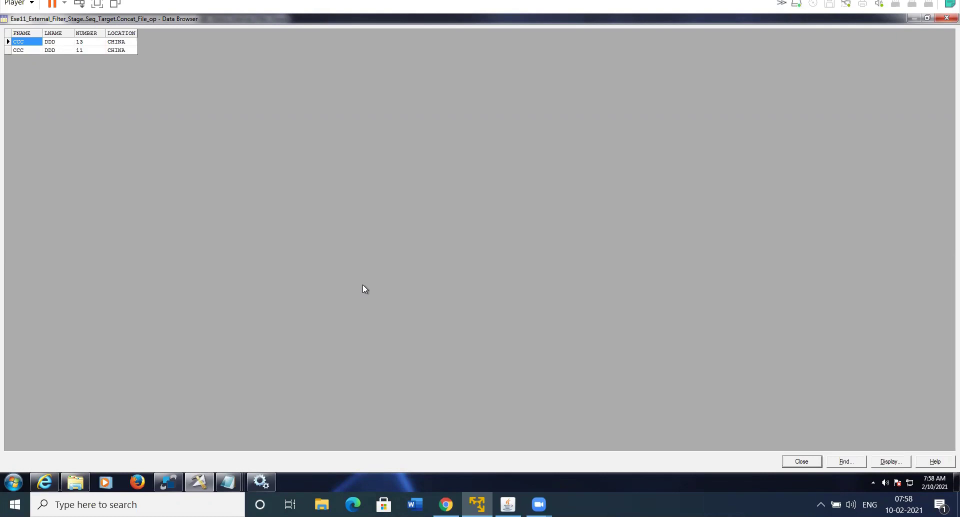
{"action": "left_click", "coordinate": [801, 461]}
{"action": "left_click", "coordinate": [618, 281]}
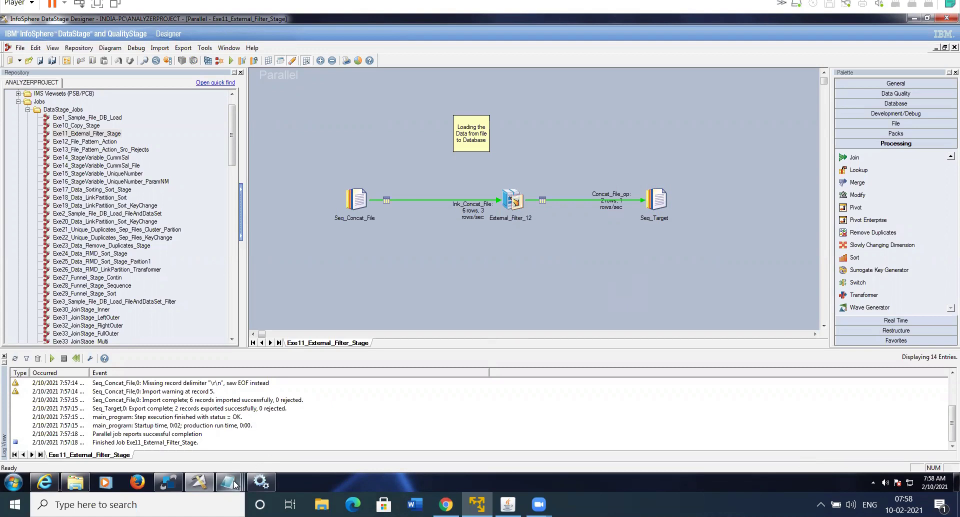
Switch to the Class Notes in Notepad and show them from the Data Filters heading in a maximized window
{"action": "mouse_move", "coordinate": [234, 483]}
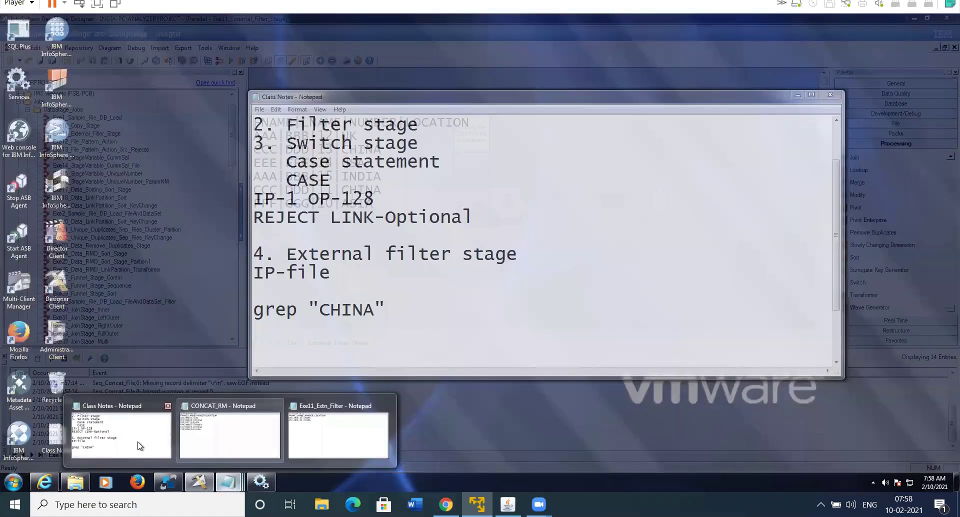
{"action": "left_click", "coordinate": [141, 445]}
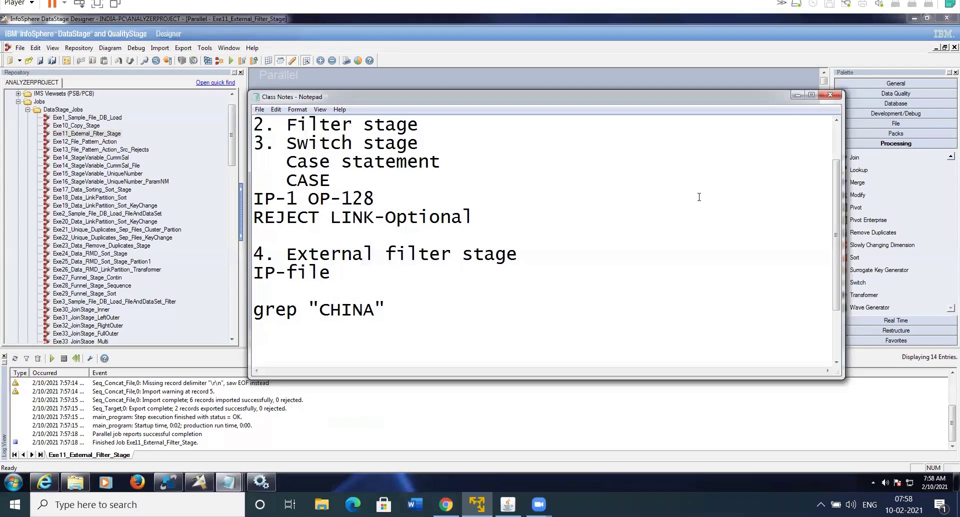
{"action": "left_click", "coordinate": [834, 142]}
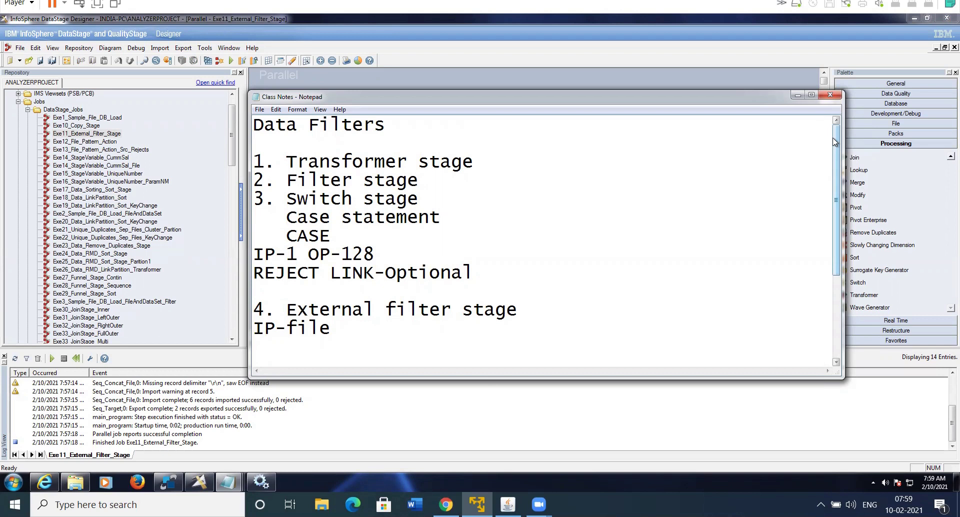
{"action": "left_click", "coordinate": [811, 94]}
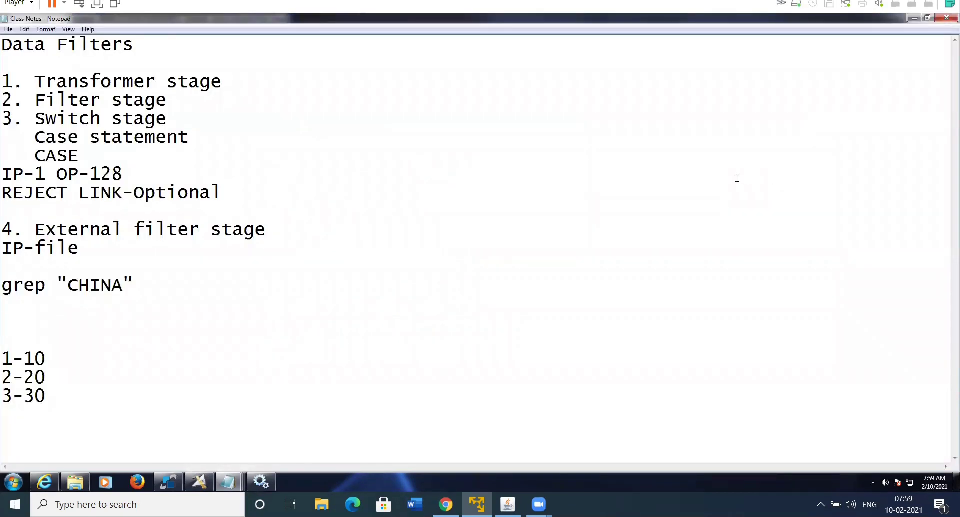